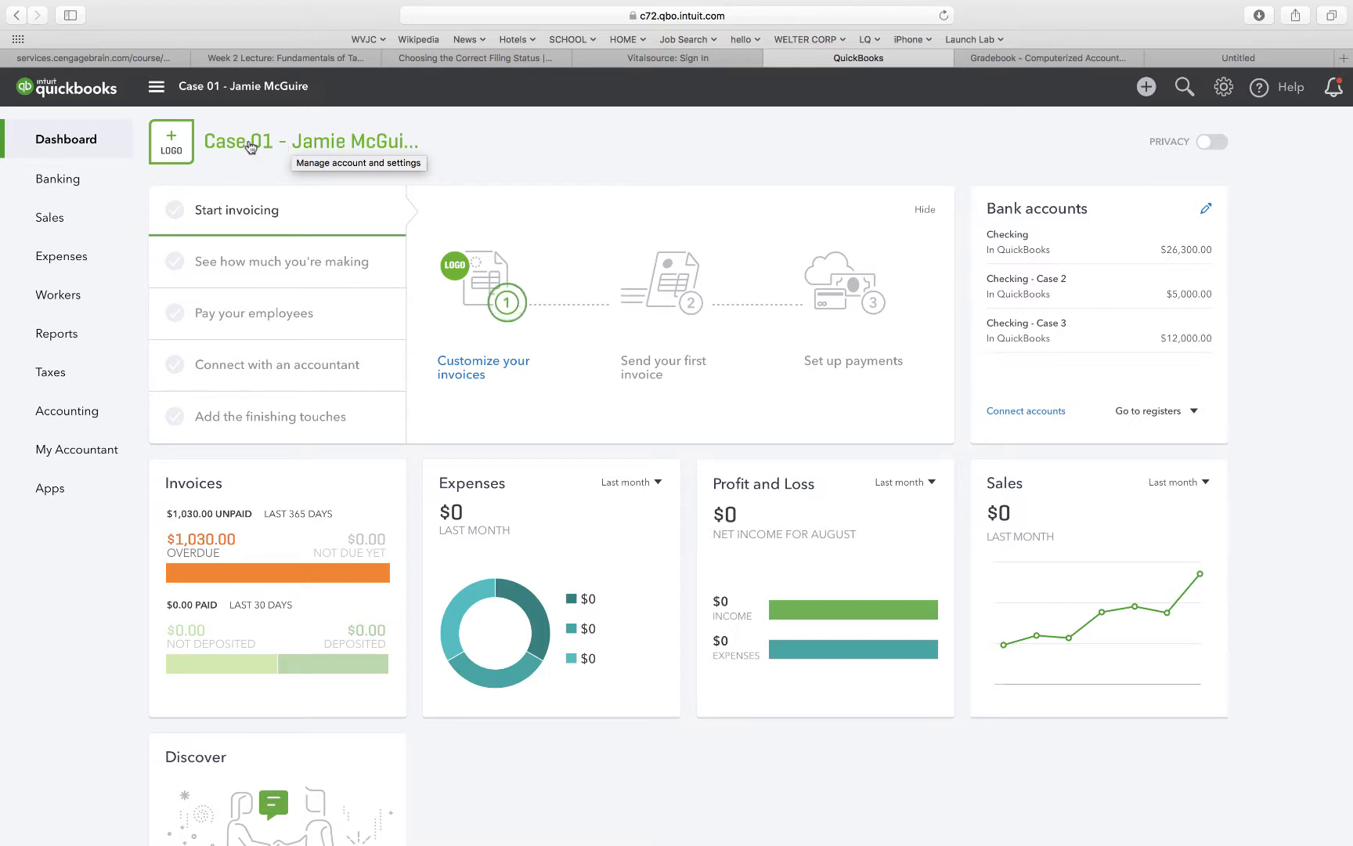
Rename the company in account settings to Case 02 followed by the owner's name, save, and close settings.
{"action": "left_click", "coordinate": [251, 147]}
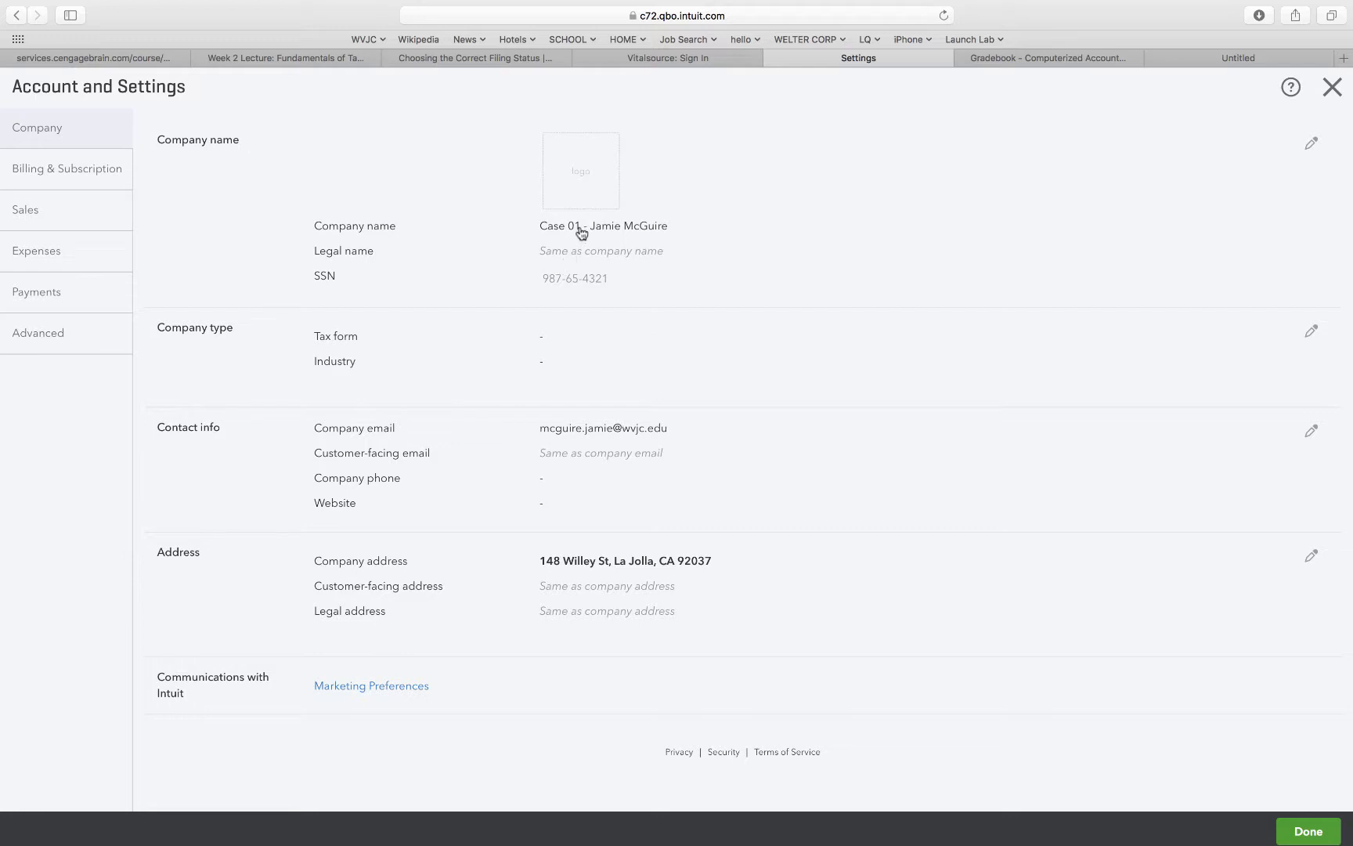
{"action": "left_click", "coordinate": [1311, 147]}
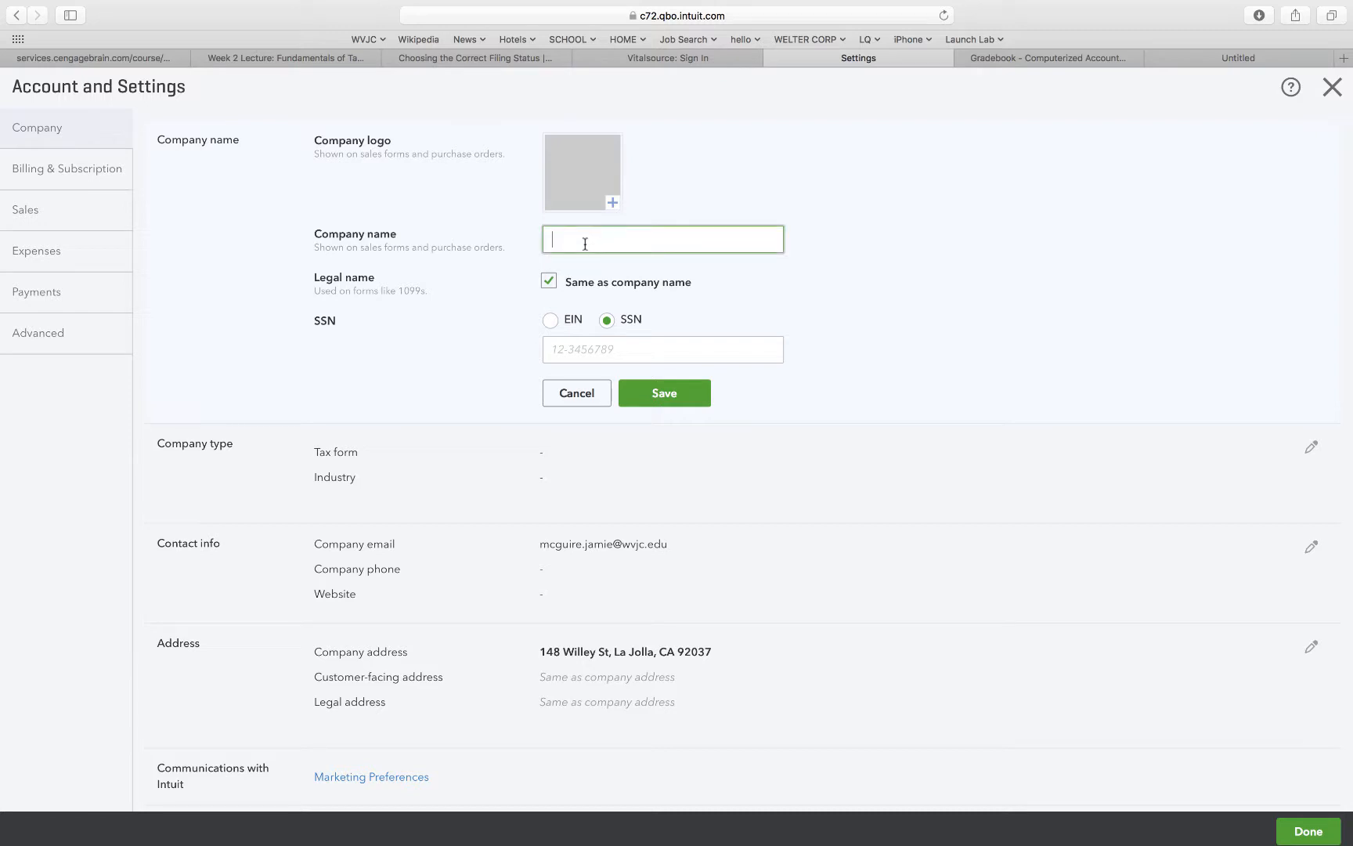
{"action": "type", "text": "Case 02 - Jamie McGuire"}
{"action": "left_click", "coordinate": [690, 301]}
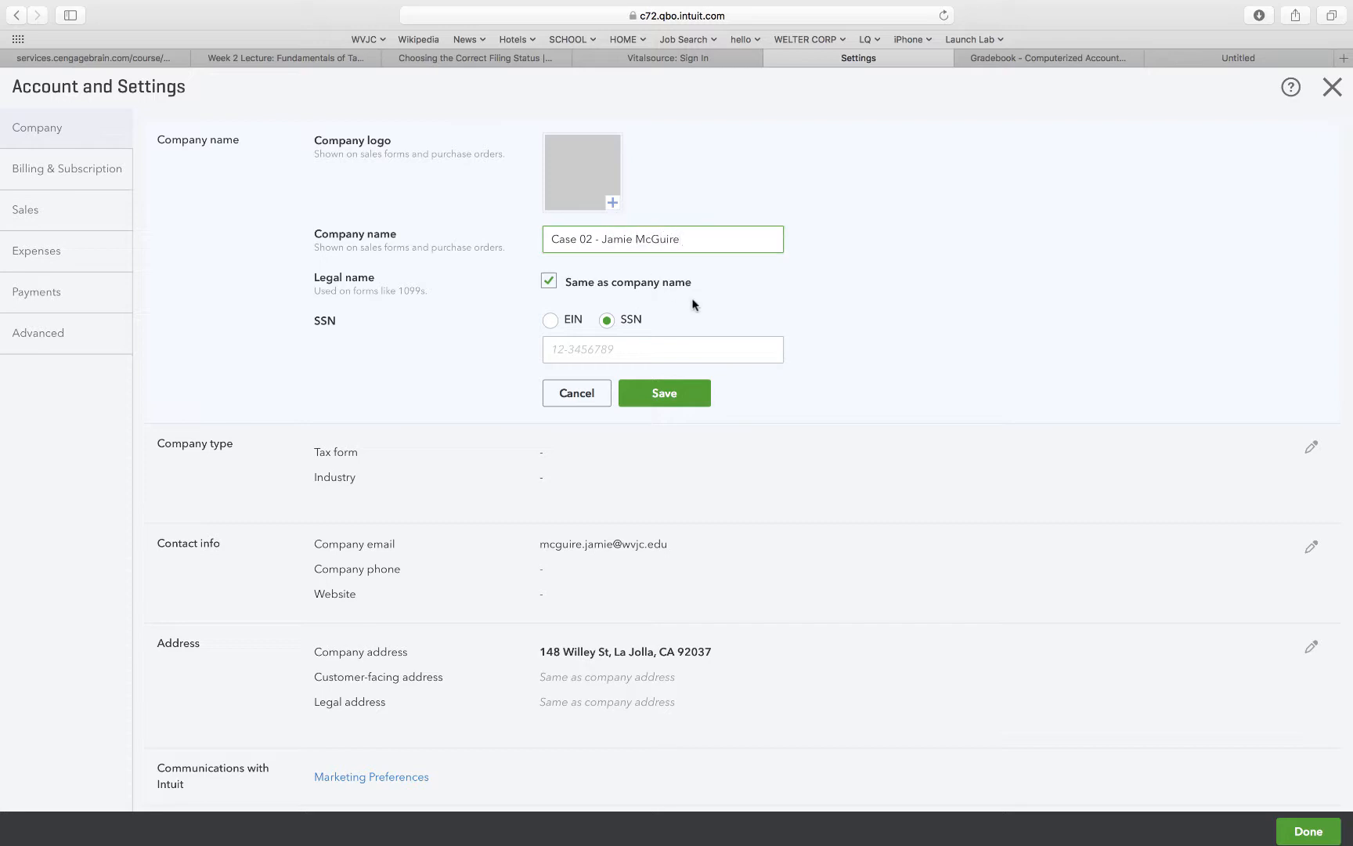
{"action": "left_click", "coordinate": [671, 403]}
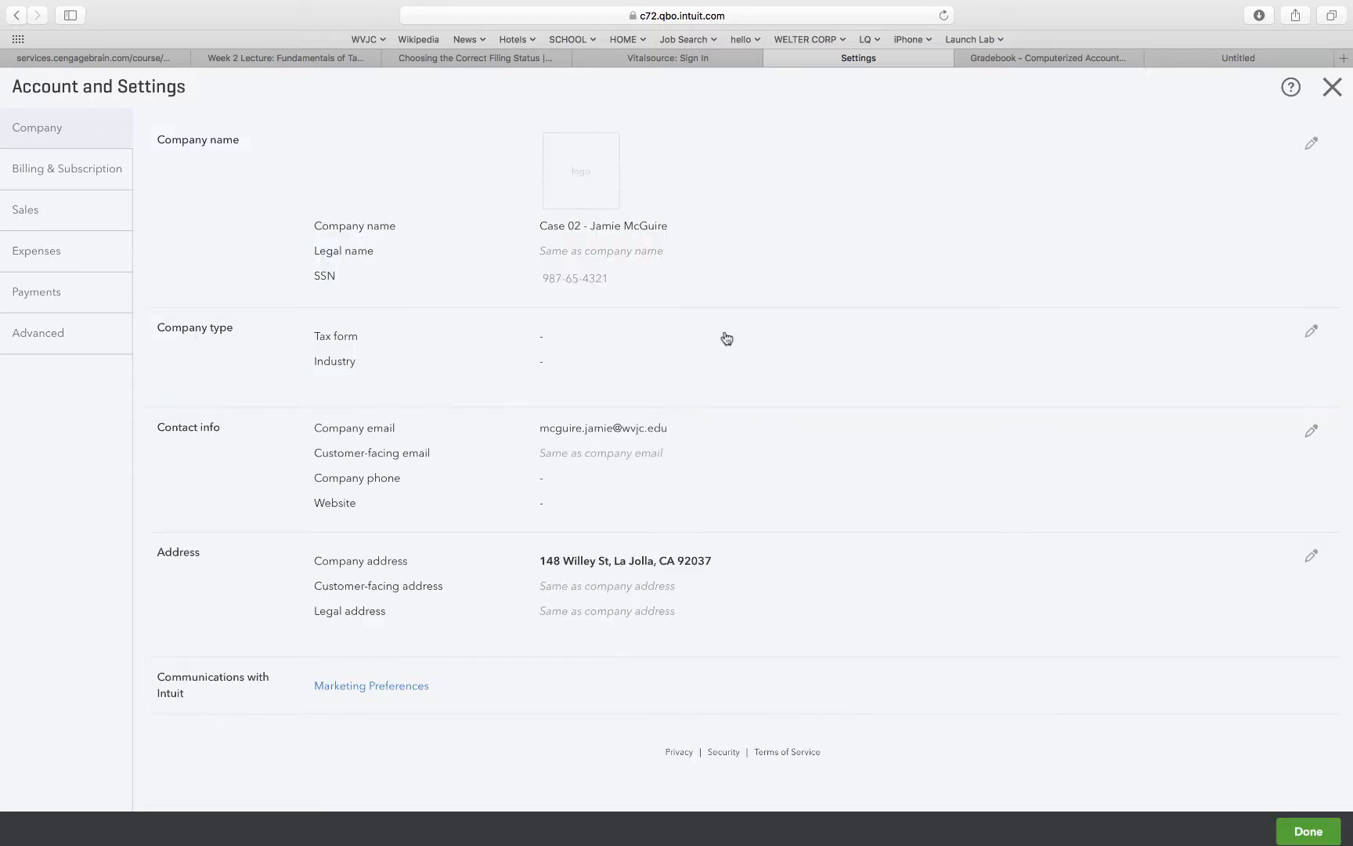
{"action": "left_click", "coordinate": [1332, 88]}
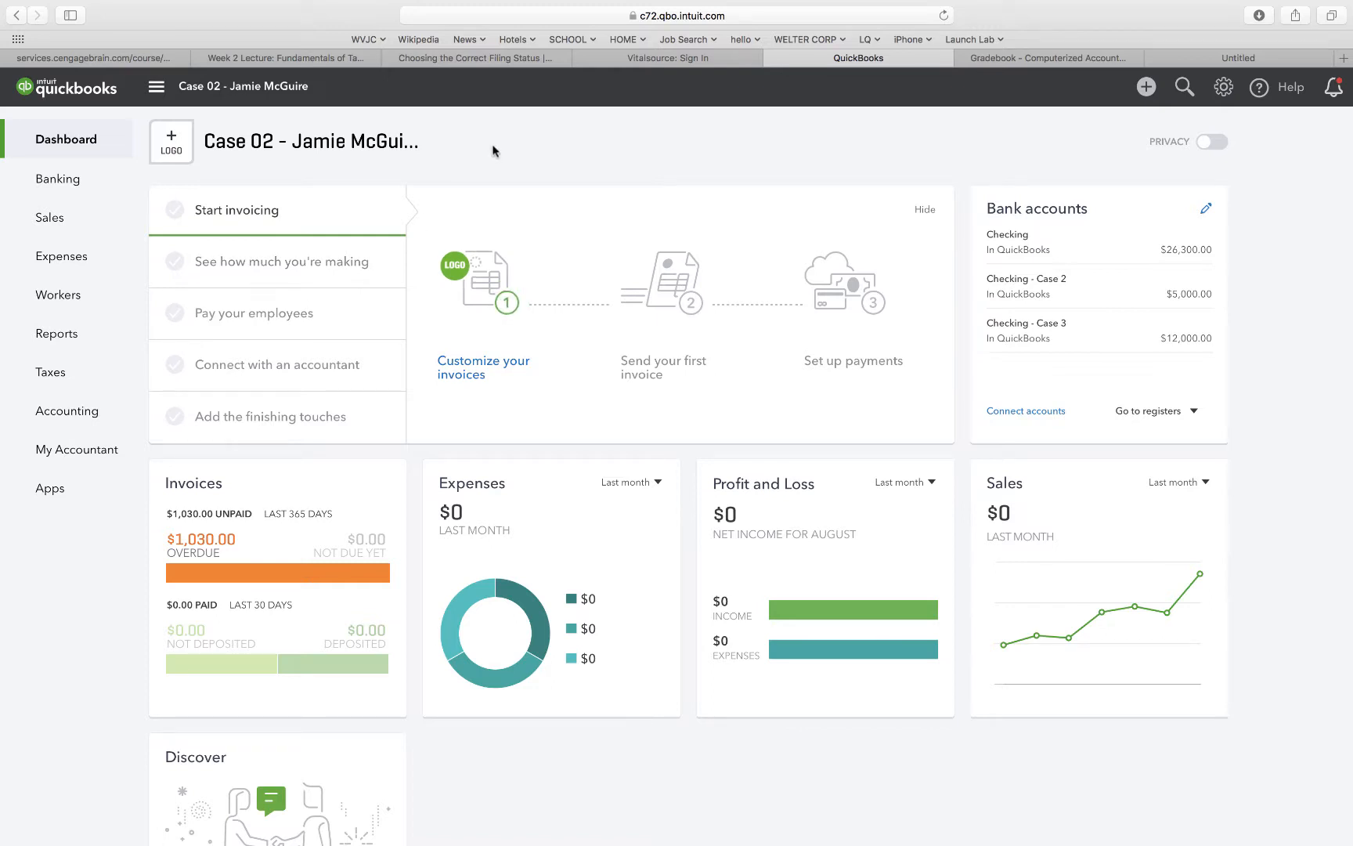
Start a new customer with company and display name Hagen's Toys.
{"action": "mouse_move", "coordinate": [55, 218]}
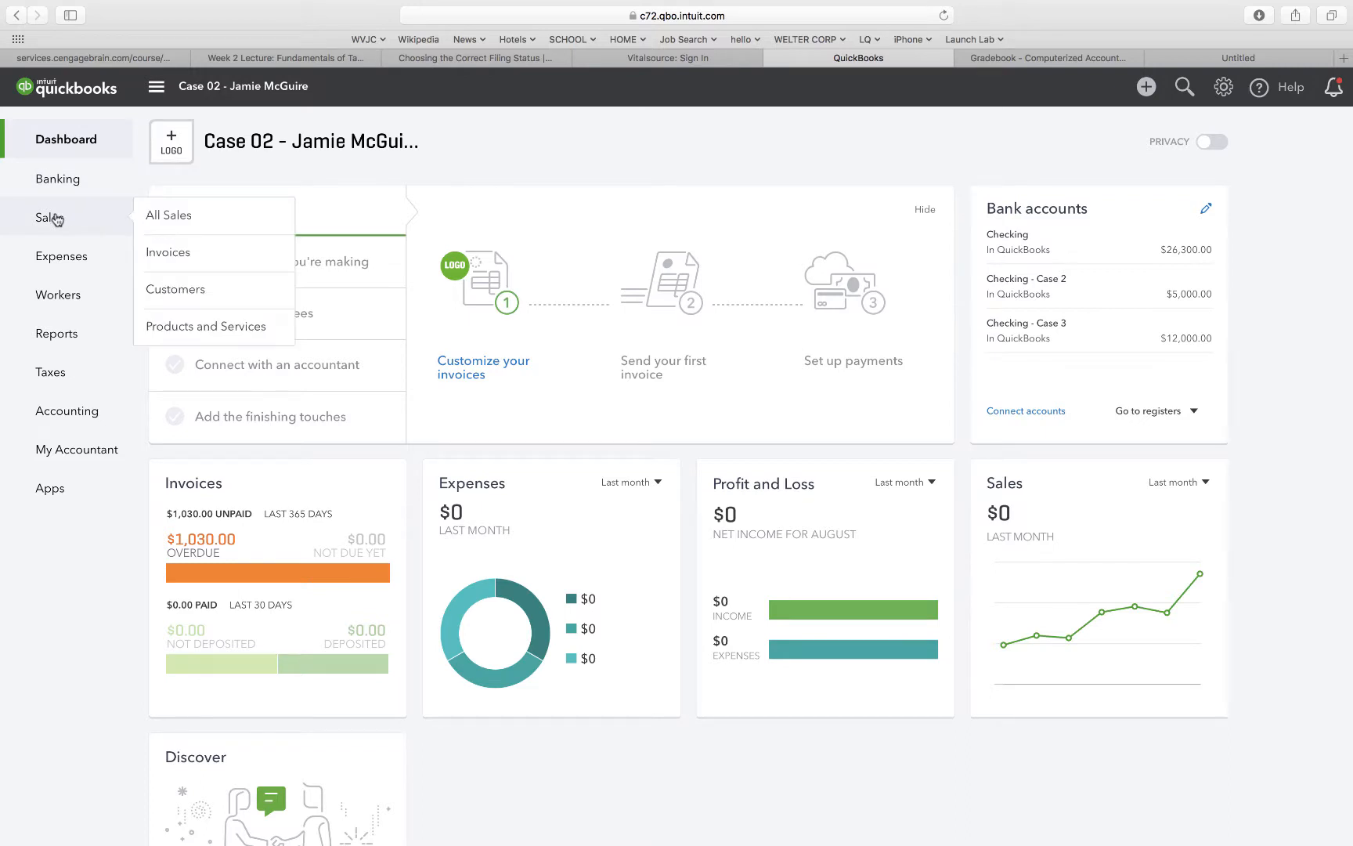
{"action": "left_click", "coordinate": [207, 280]}
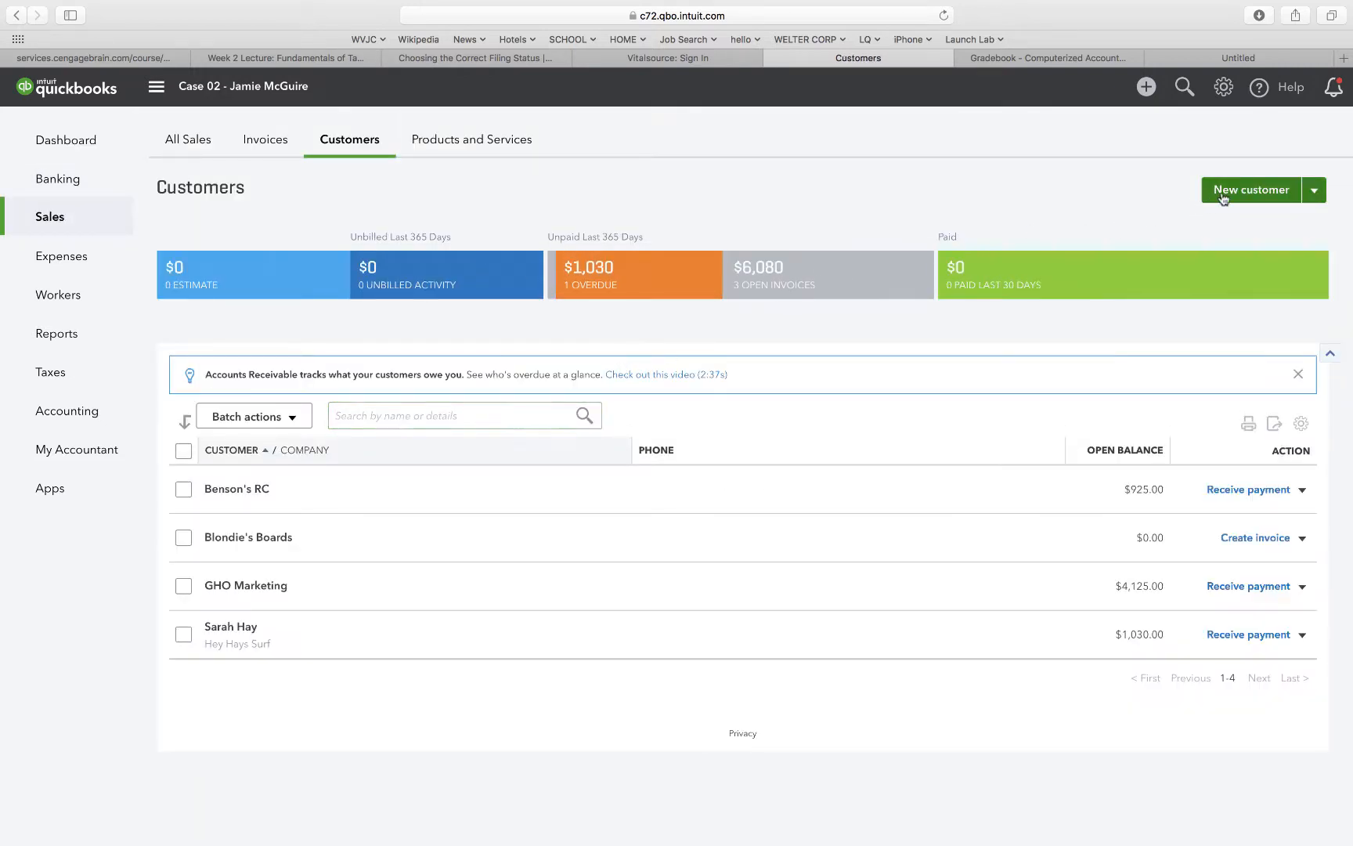
{"action": "left_click", "coordinate": [1224, 197]}
{"action": "left_click", "coordinate": [413, 299]}
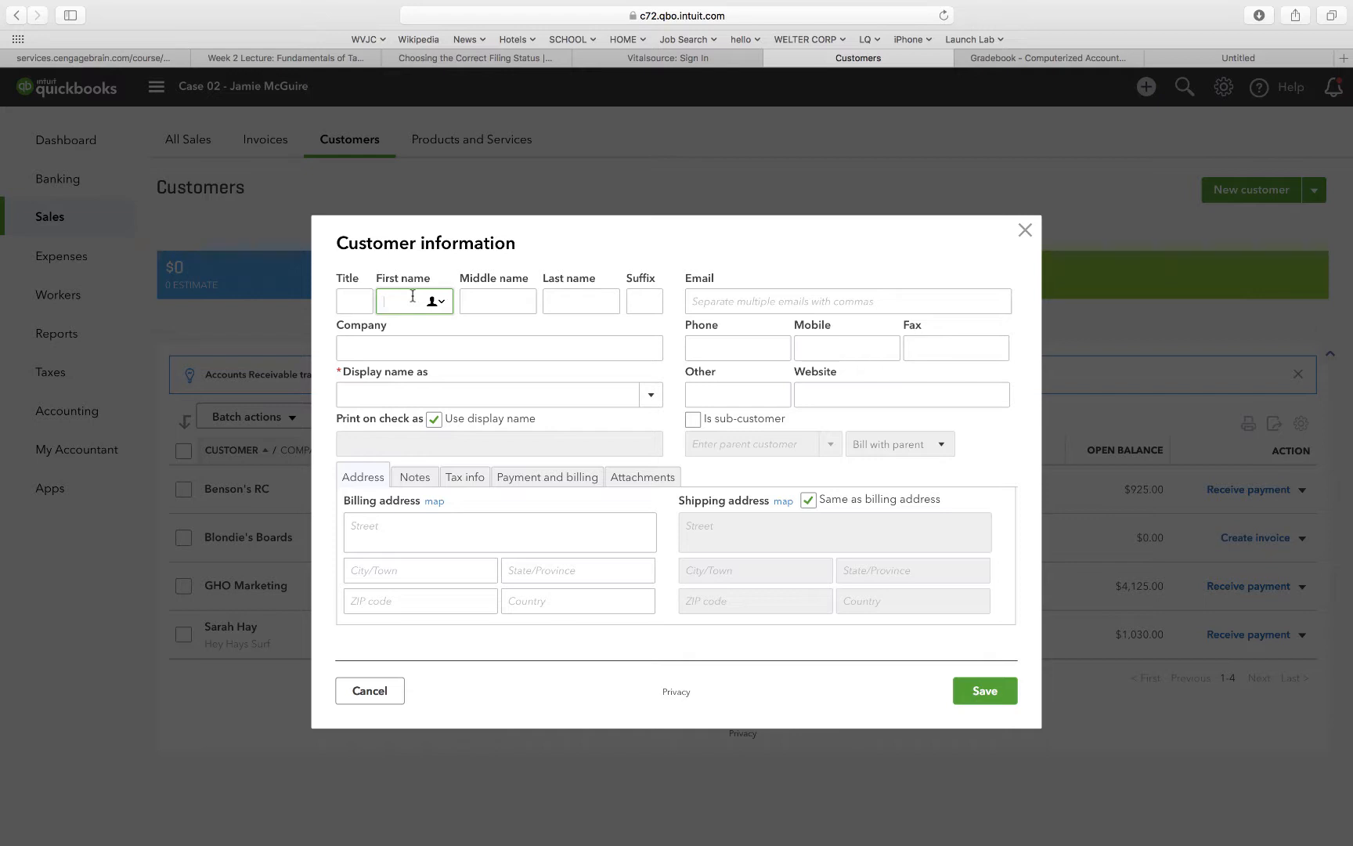
{"action": "left_click", "coordinate": [393, 345]}
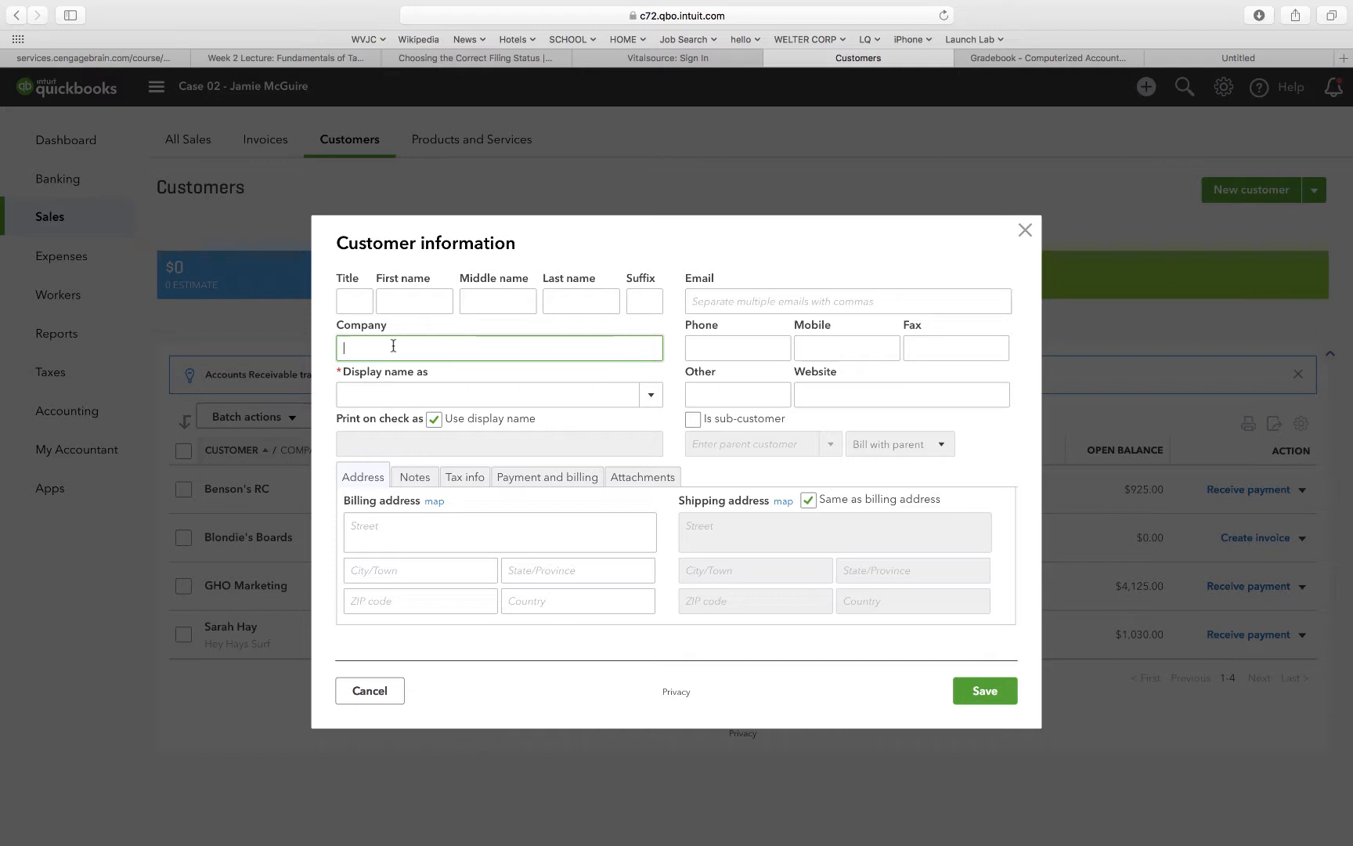
{"action": "type", "text": "Hagen's Toys"}
{"action": "left_click", "coordinate": [368, 392]}
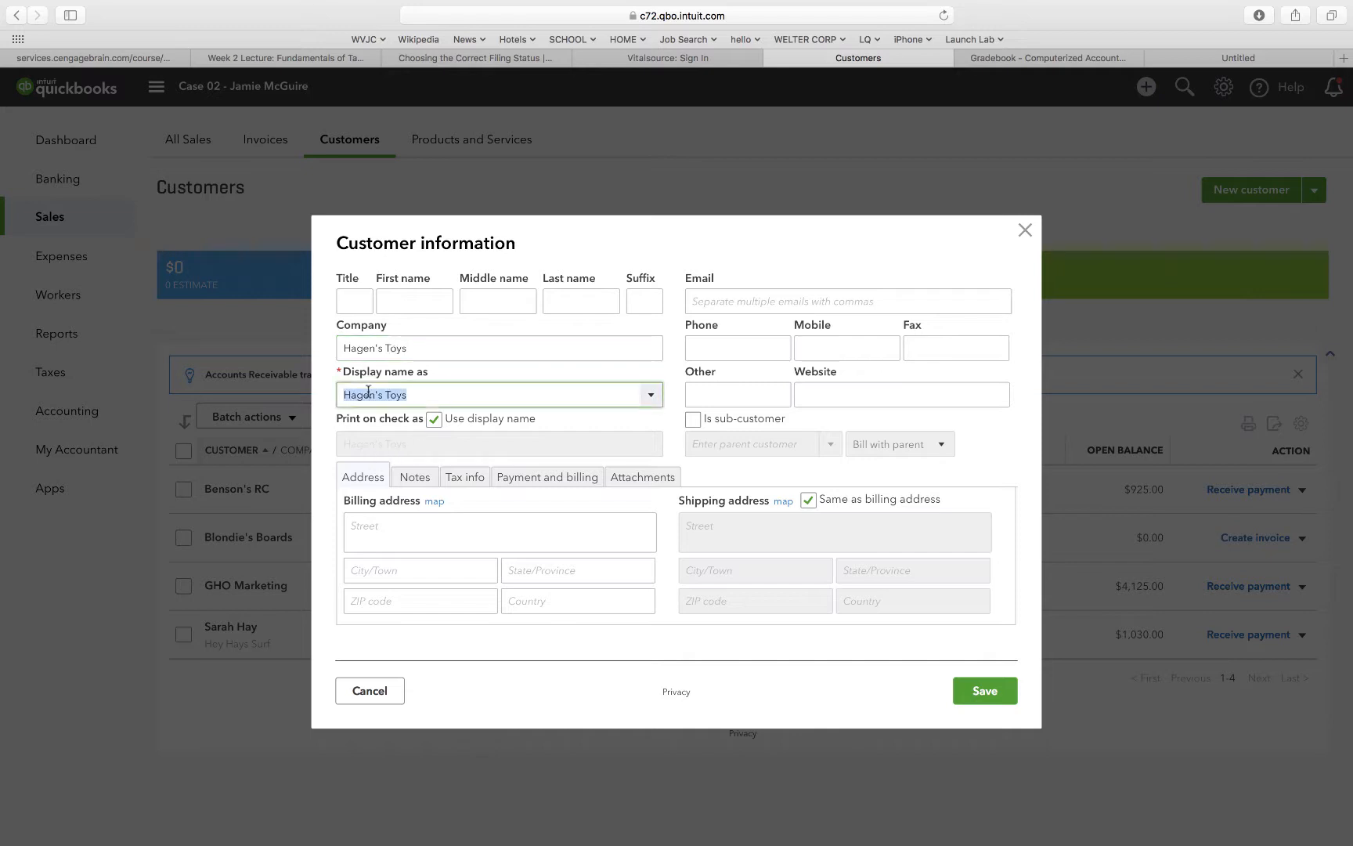
Enter the customer's billing street, city, state and ZIP code, and save the customer.
{"action": "left_click", "coordinate": [376, 538]}
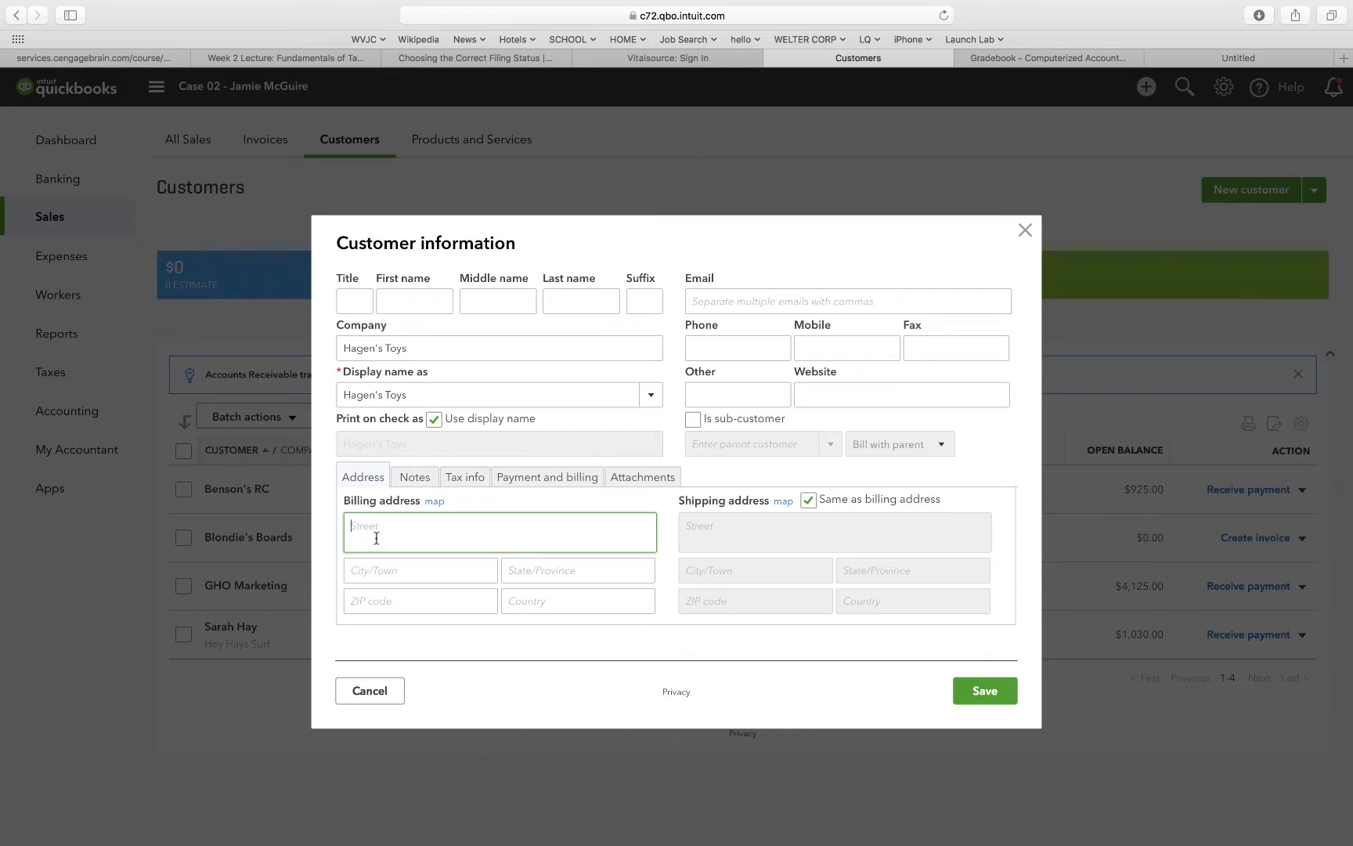
{"action": "type", "text": "3983 Torrey ("}
{"action": "type", "text": "ines"}
{"action": "key", "text": "Tab"}
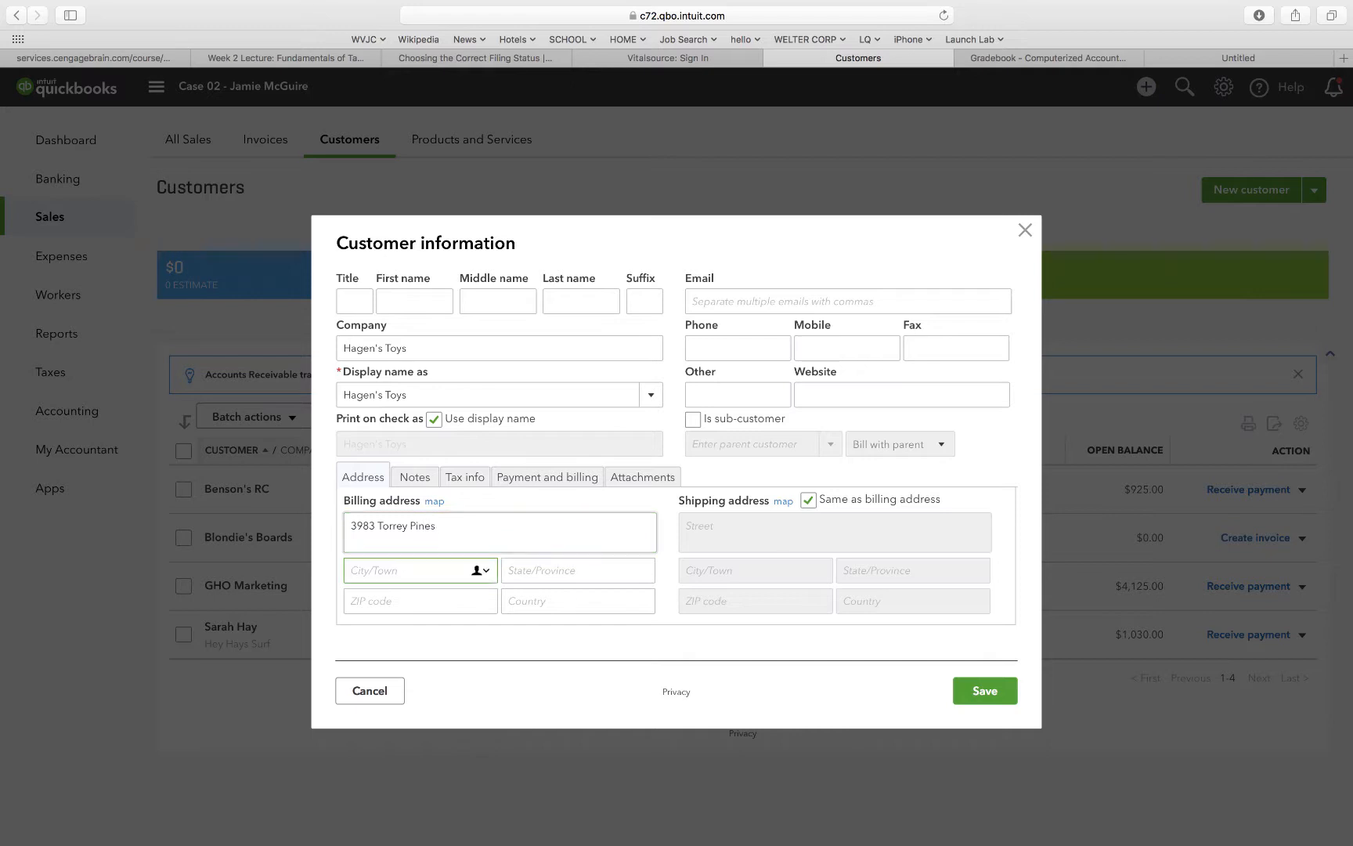
{"action": "type", "text": "La Jolla"}
{"action": "key", "text": "Tab"}
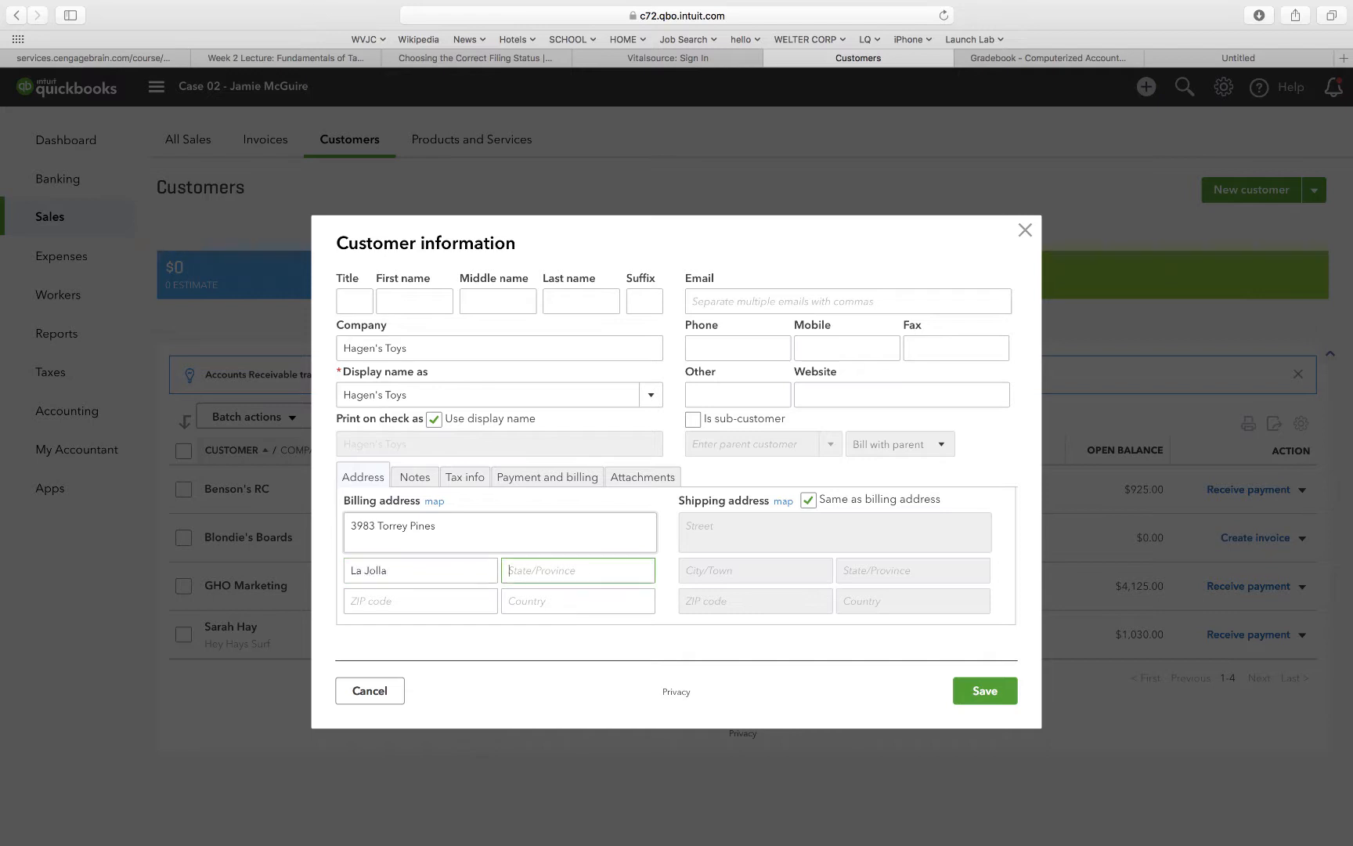
{"action": "type", "text": "CA"}
{"action": "key", "text": "Tab"}
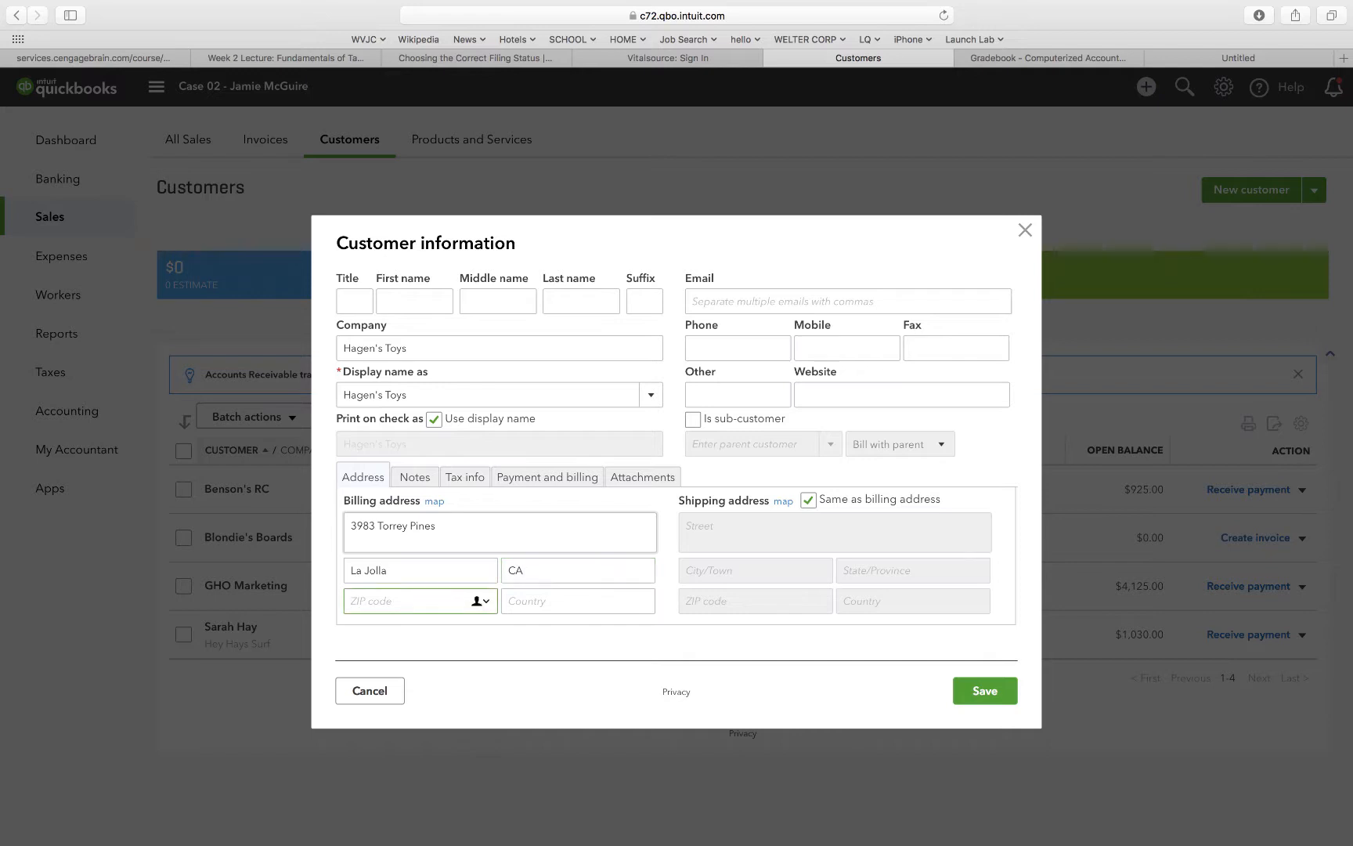
{"action": "type", "text": "92039"}
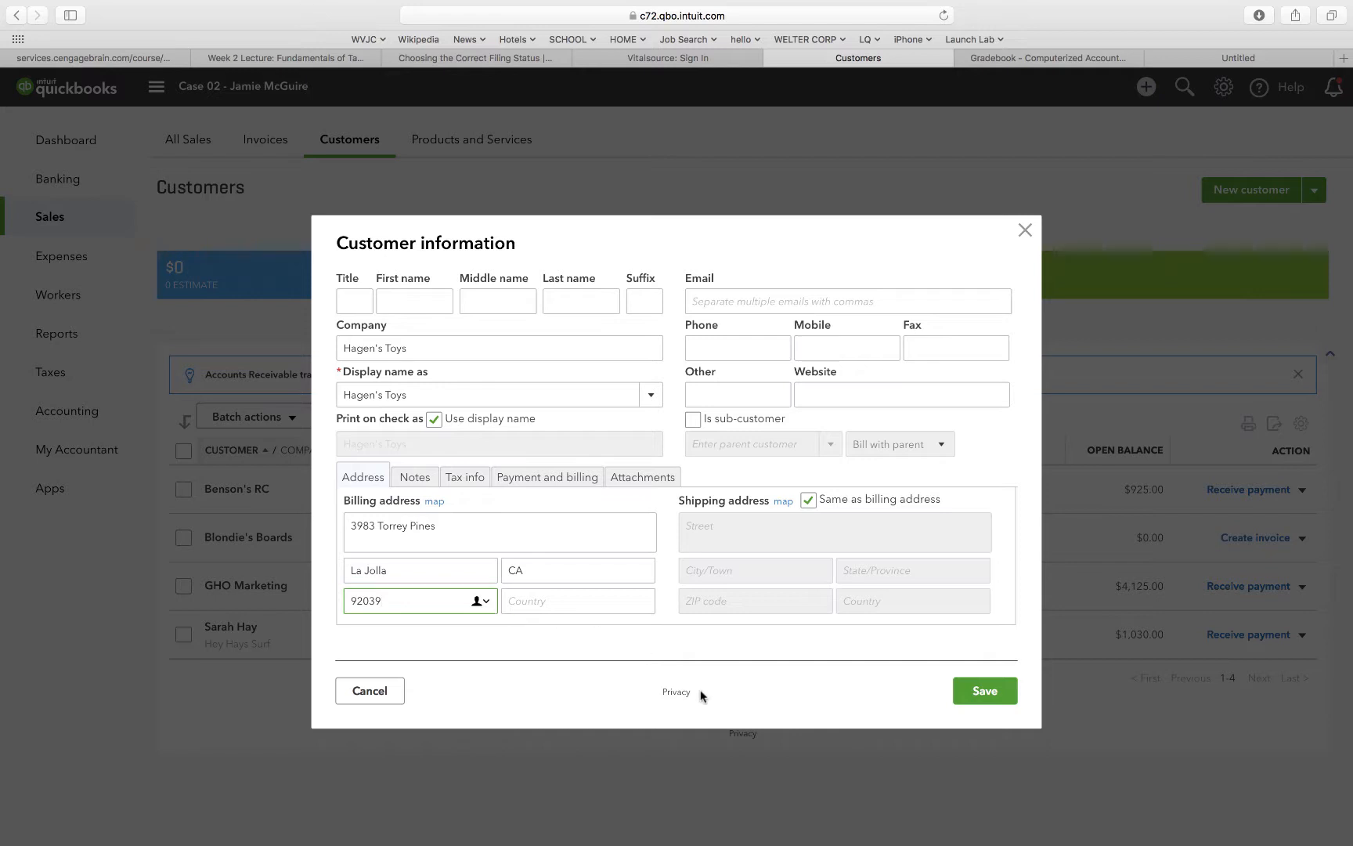
{"action": "left_click", "coordinate": [985, 691]}
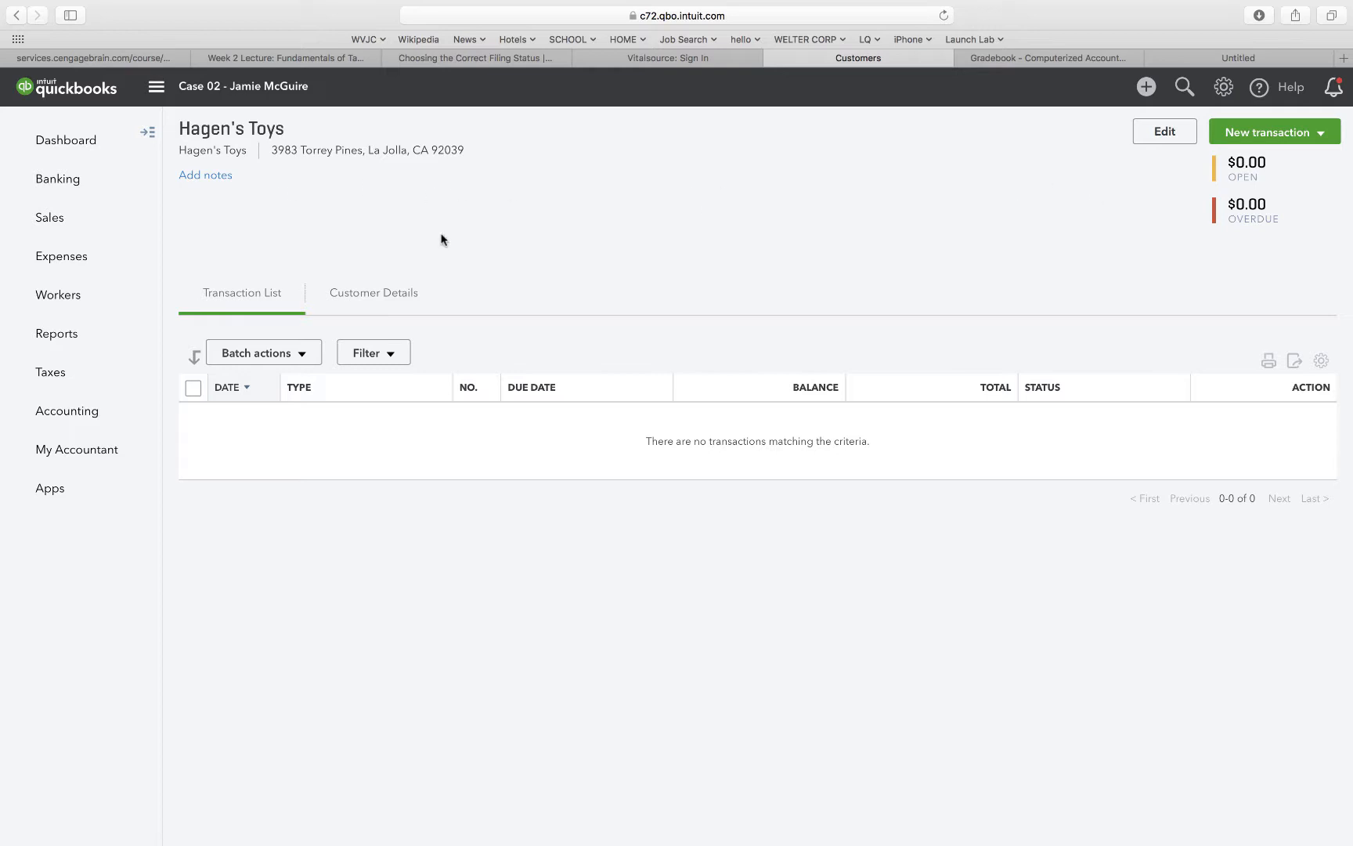
Create a new service item named Custom Painting.
{"action": "mouse_move", "coordinate": [49, 221]}
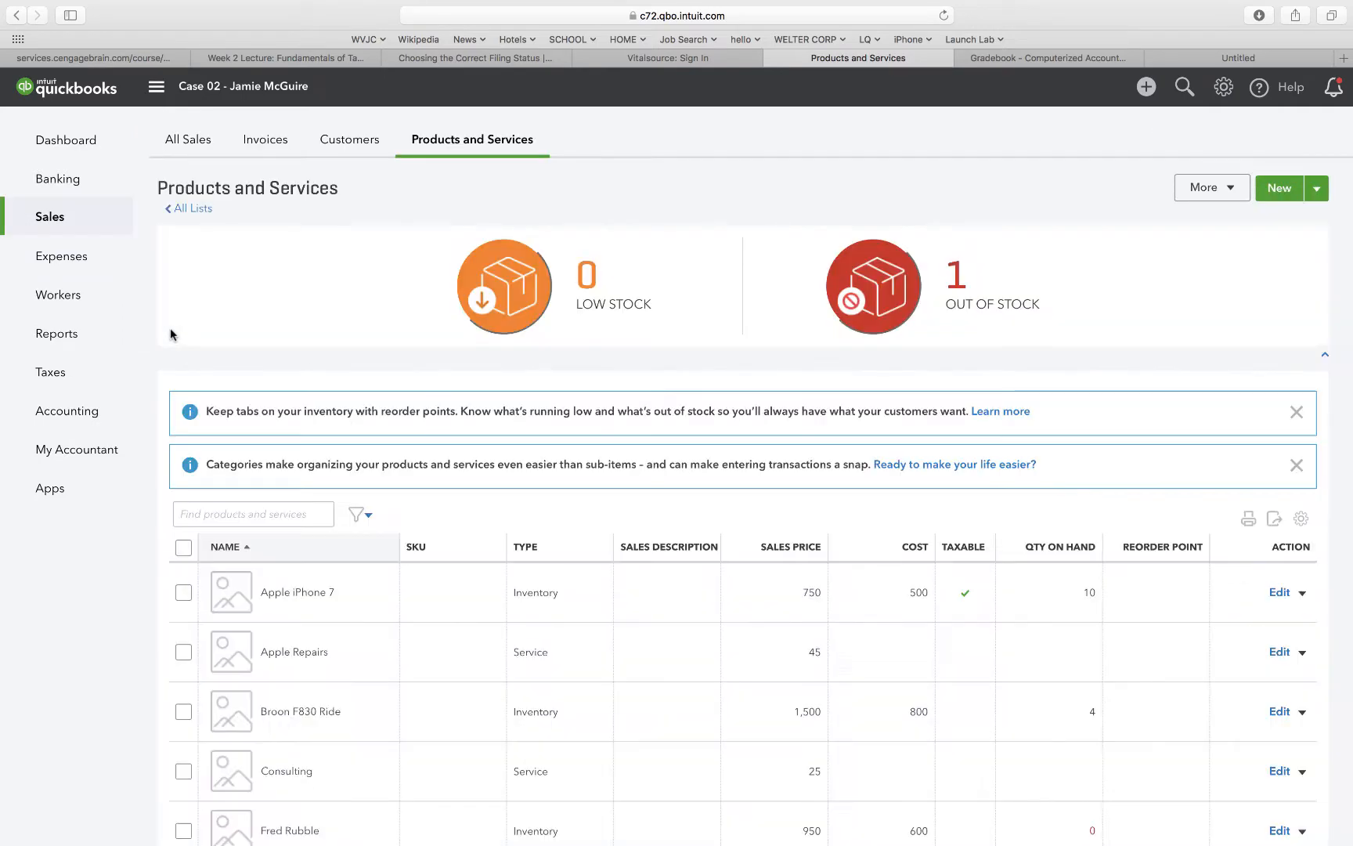
{"action": "left_click", "coordinate": [1287, 190]}
{"action": "left_click", "coordinate": [1097, 412]}
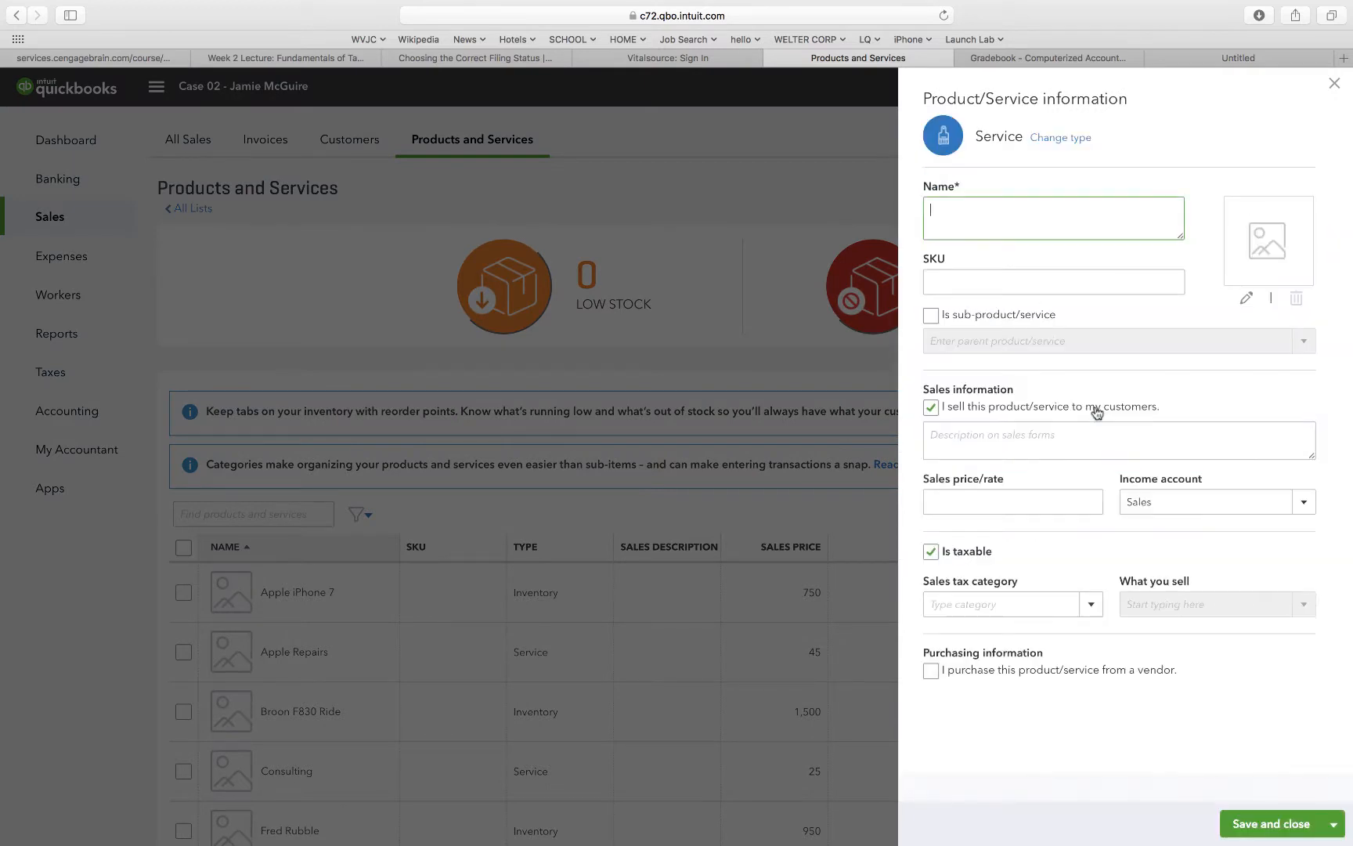
{"action": "type", "text": "cus"}
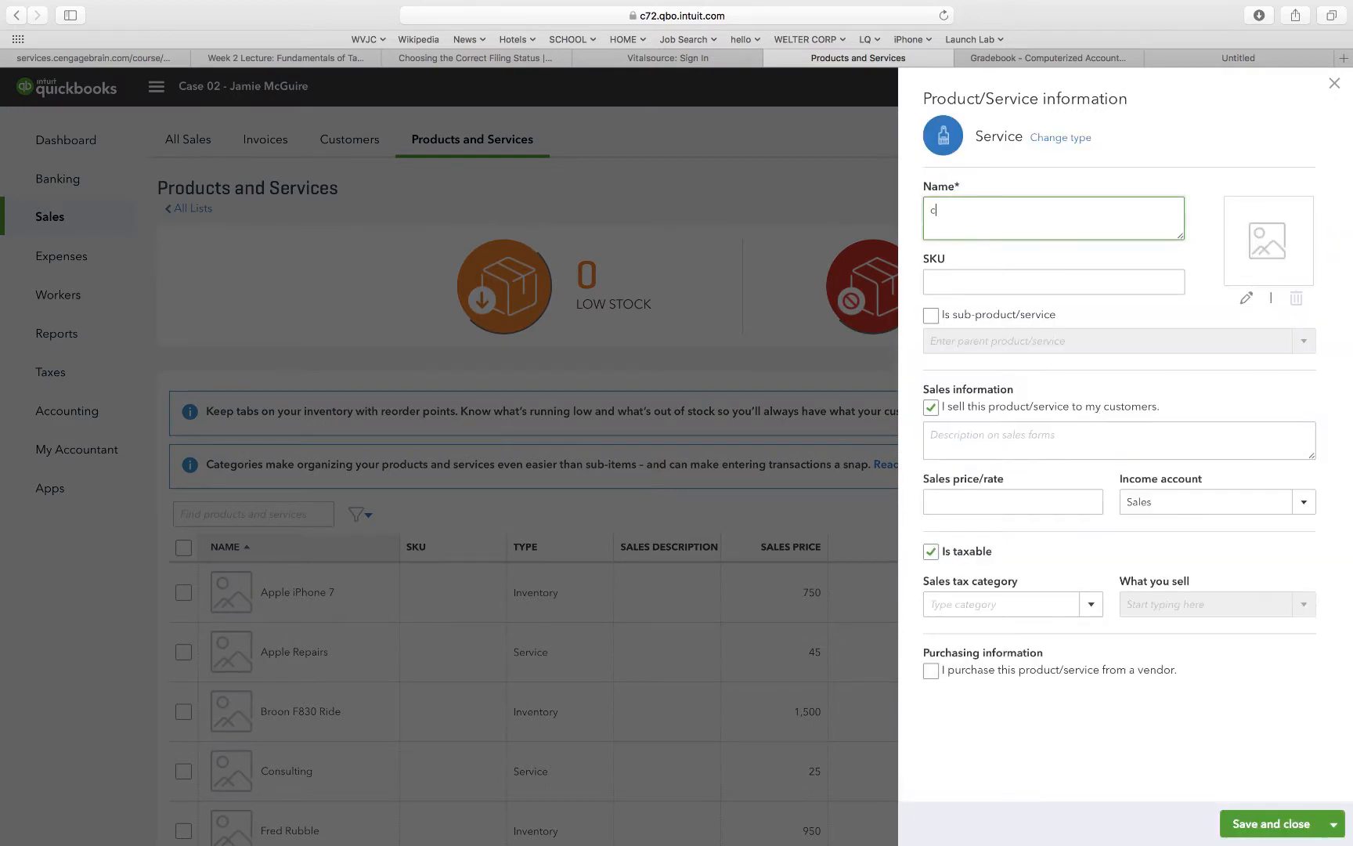
{"action": "key", "text": "BackSpace"}
{"action": "key", "text": "BackSpace"}
{"action": "key", "text": "BackSpace"}
{"action": "type", "text": "Custom Painting"}
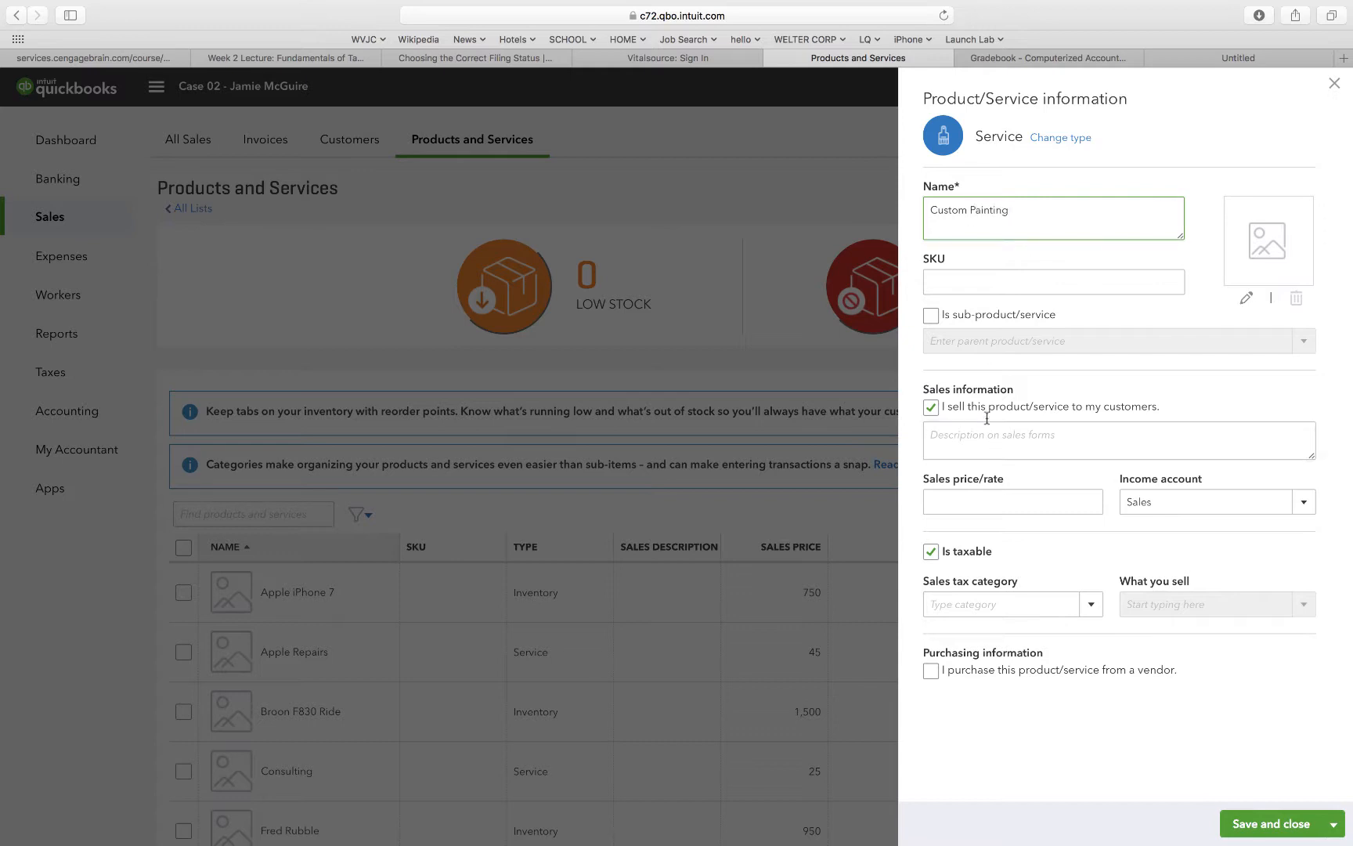
Make Custom Painting non-taxable with a sales price of 45 and the Service income account, then save it.
{"action": "left_click", "coordinate": [931, 552]}
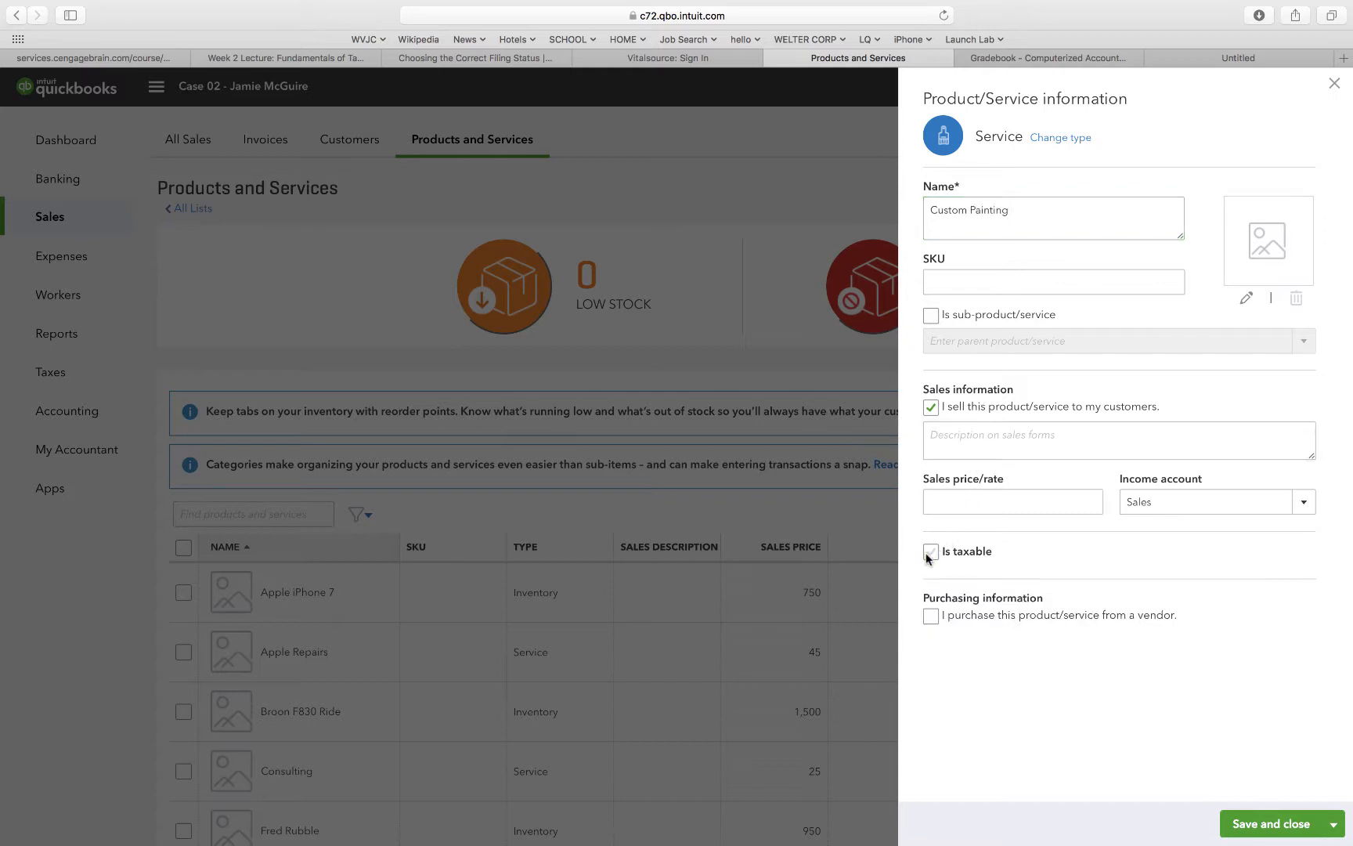
{"action": "left_click", "coordinate": [996, 499]}
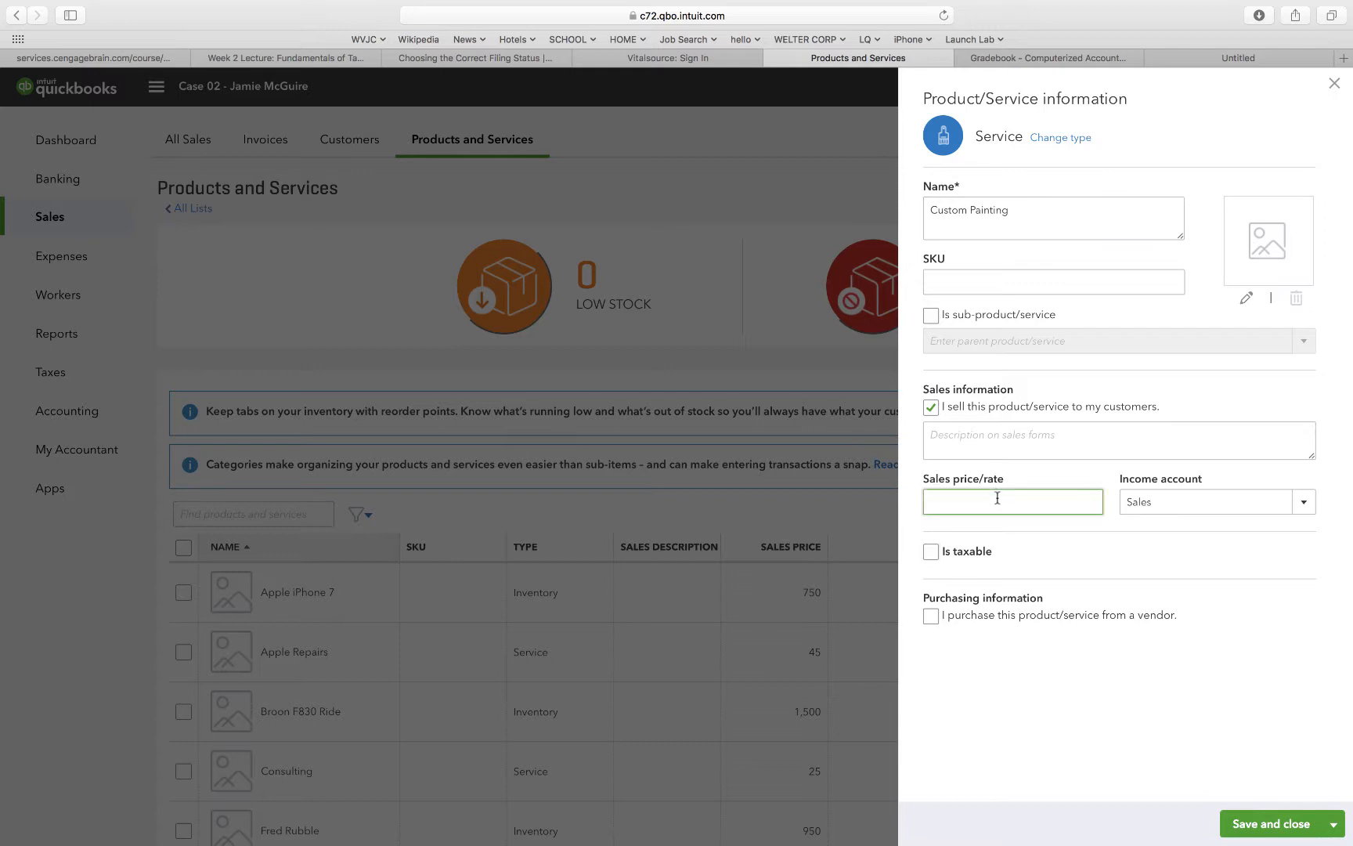
{"action": "type", "text": "45"}
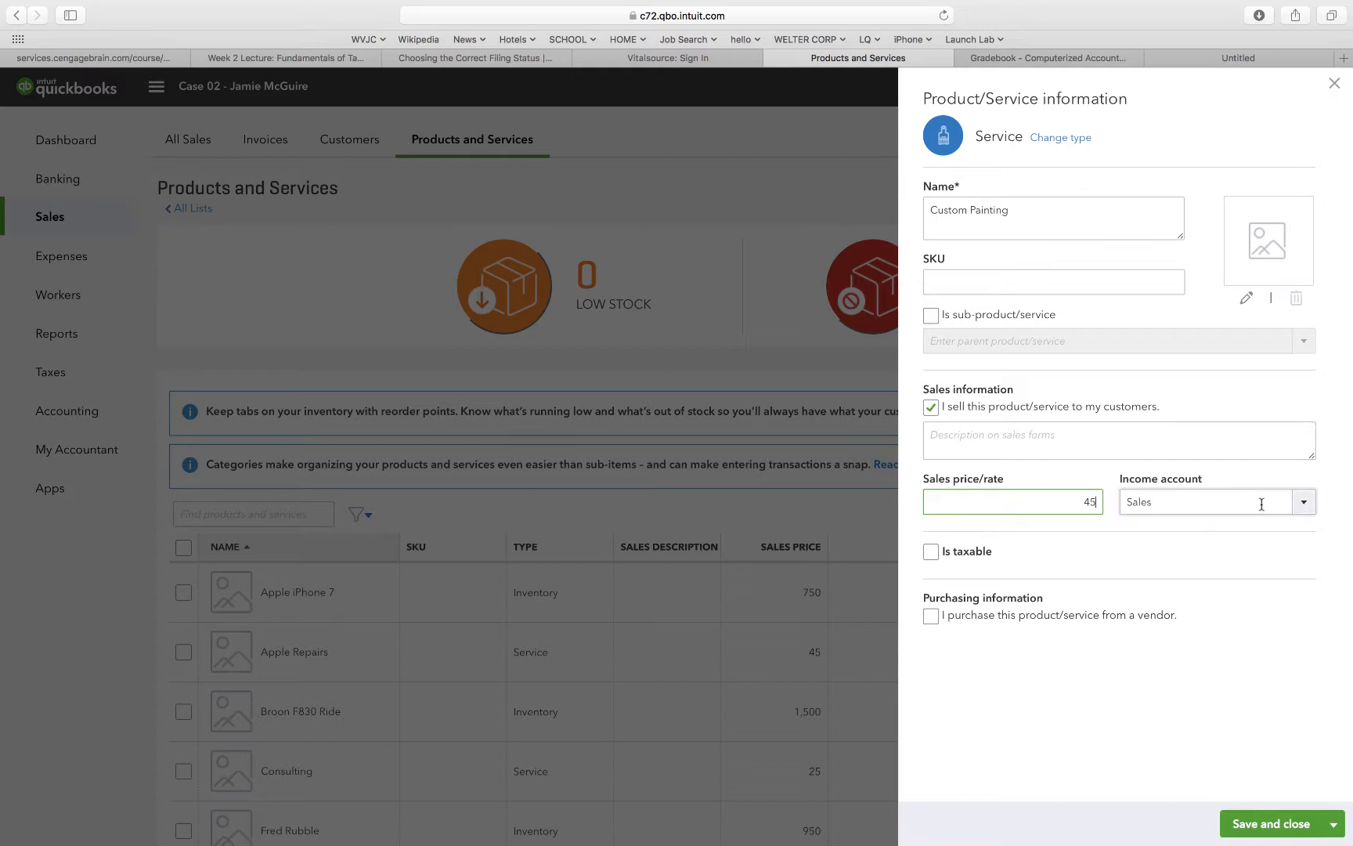
{"action": "left_click", "coordinate": [1301, 508]}
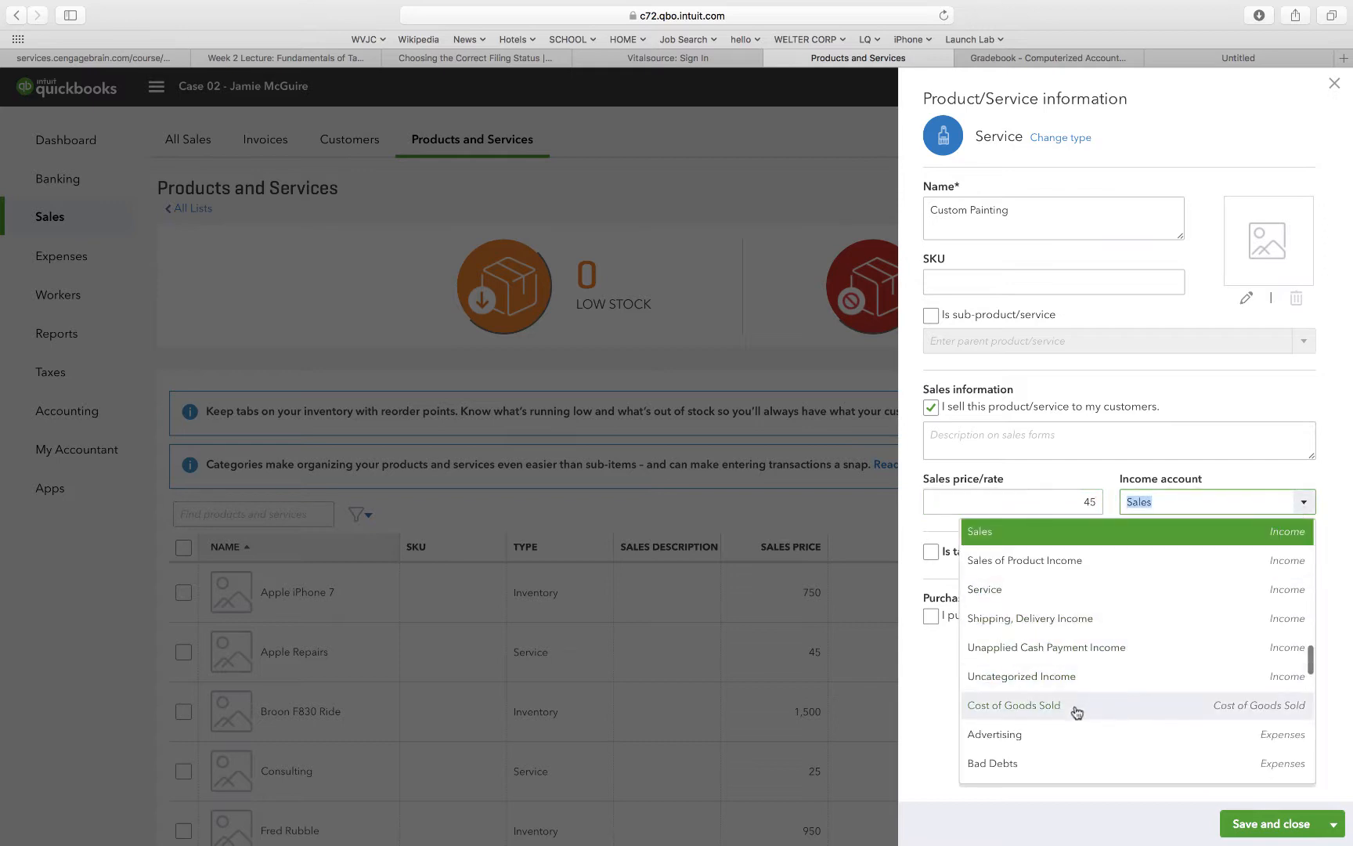
{"action": "left_click", "coordinate": [1073, 589]}
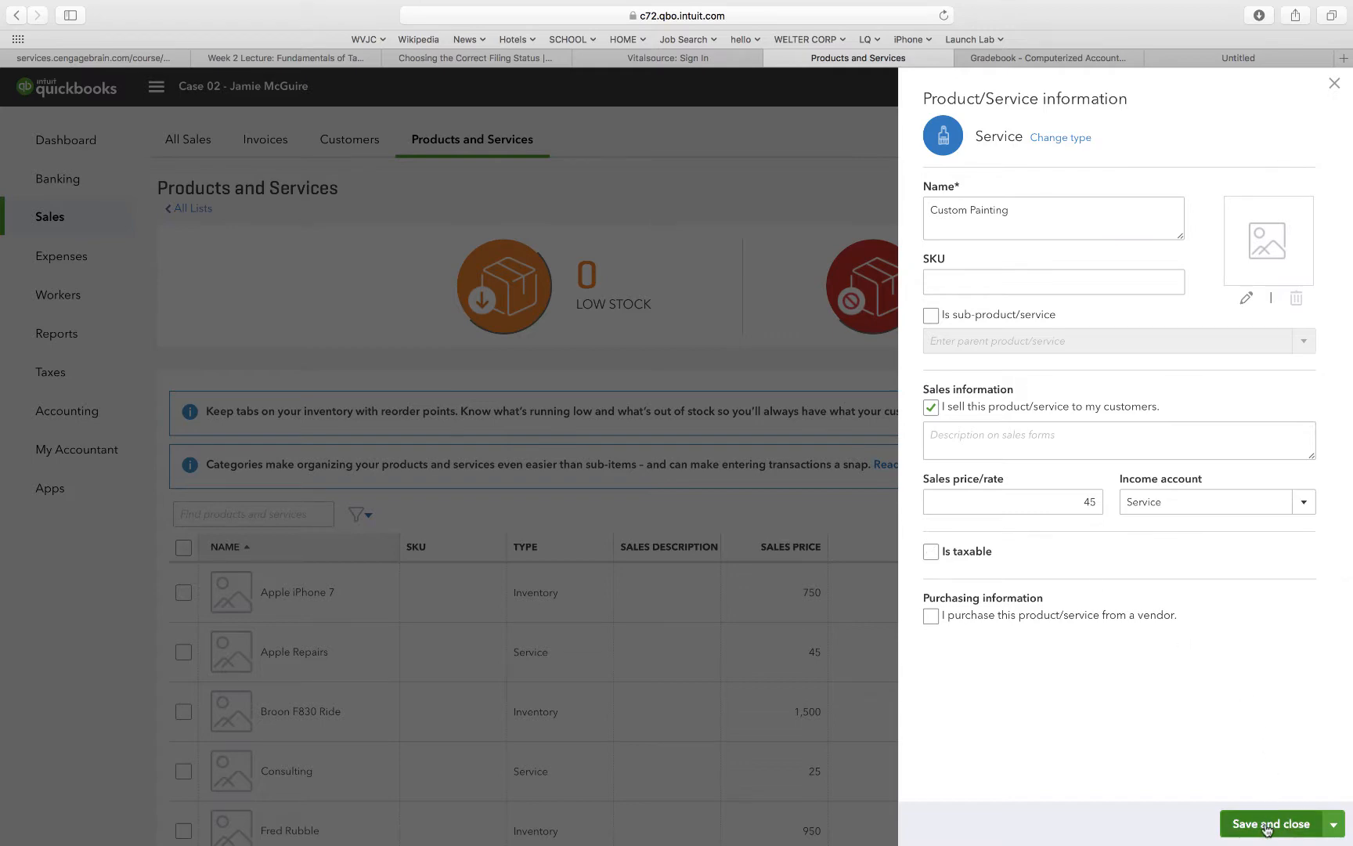
{"action": "left_click", "coordinate": [1267, 824]}
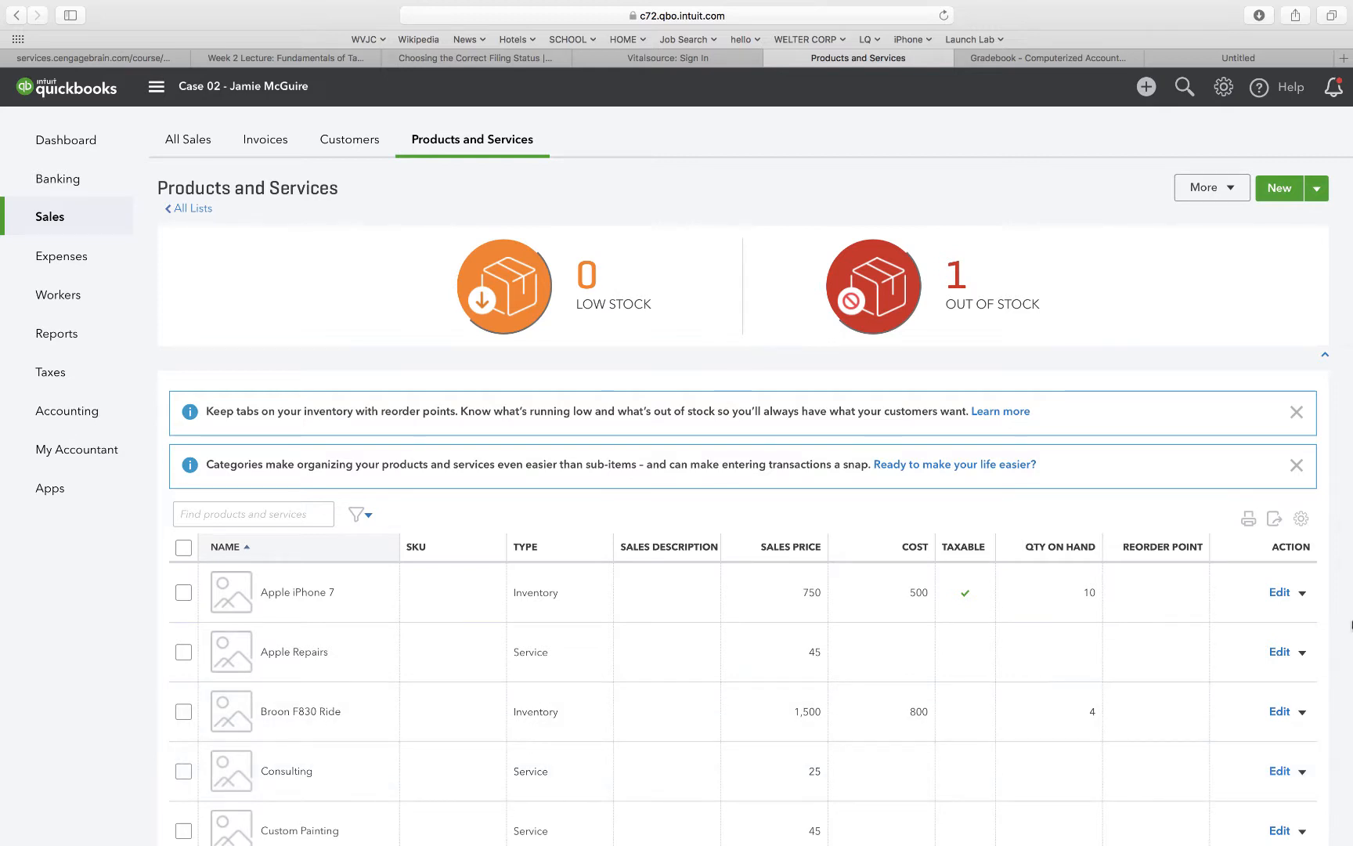
Create a new inventory item named GO Aircraft Radio.
{"action": "left_click", "coordinate": [1285, 195]}
{"action": "left_click", "coordinate": [1111, 204]}
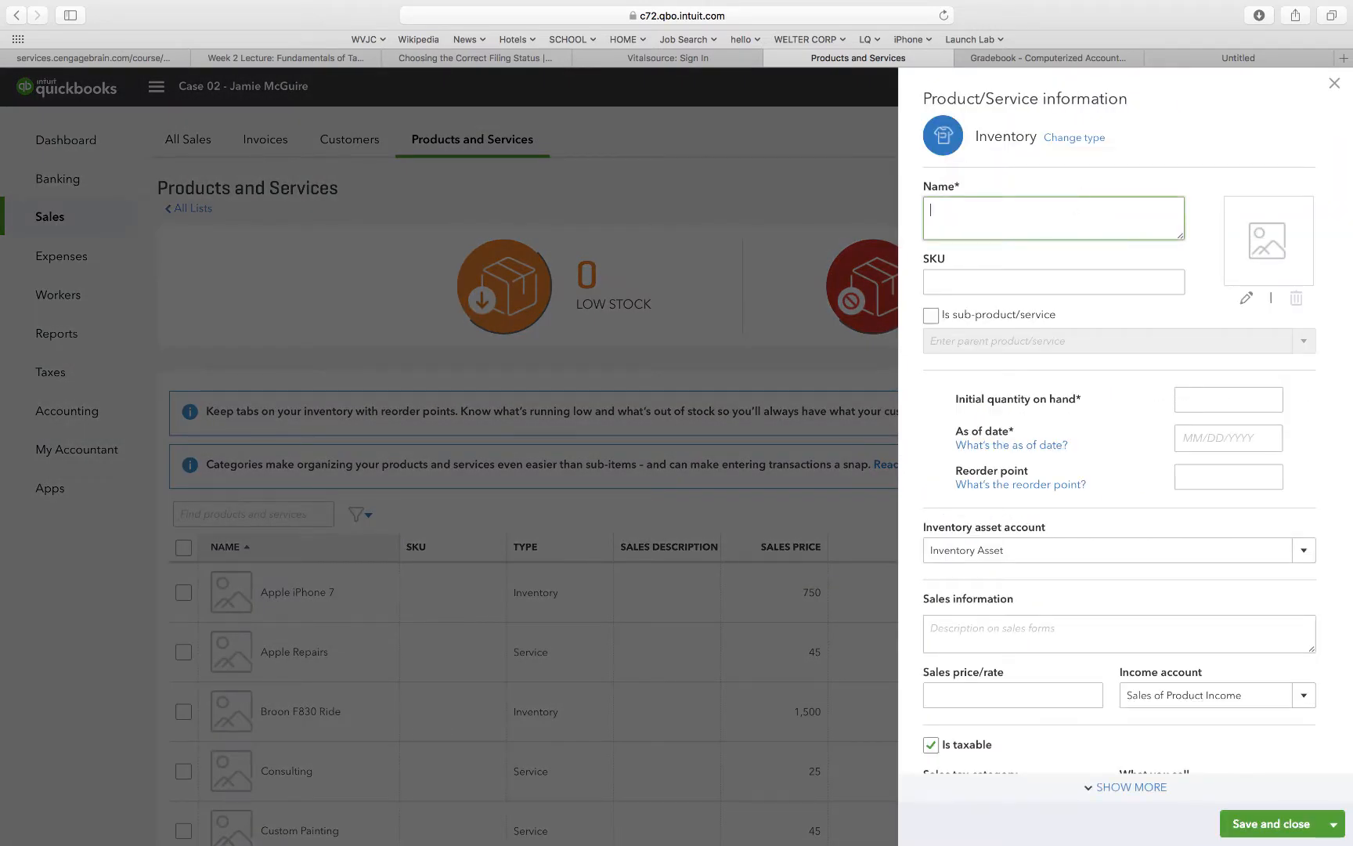
{"action": "type", "text": "GO aircraft Radio"}
{"action": "left_click", "coordinate": [955, 212]}
{"action": "key", "text": "BackSpace"}
{"action": "type", "text": "A"}
Set the item's initial quantity on hand to 0 as of 01/01/2019.
{"action": "left_click", "coordinate": [1213, 403]}
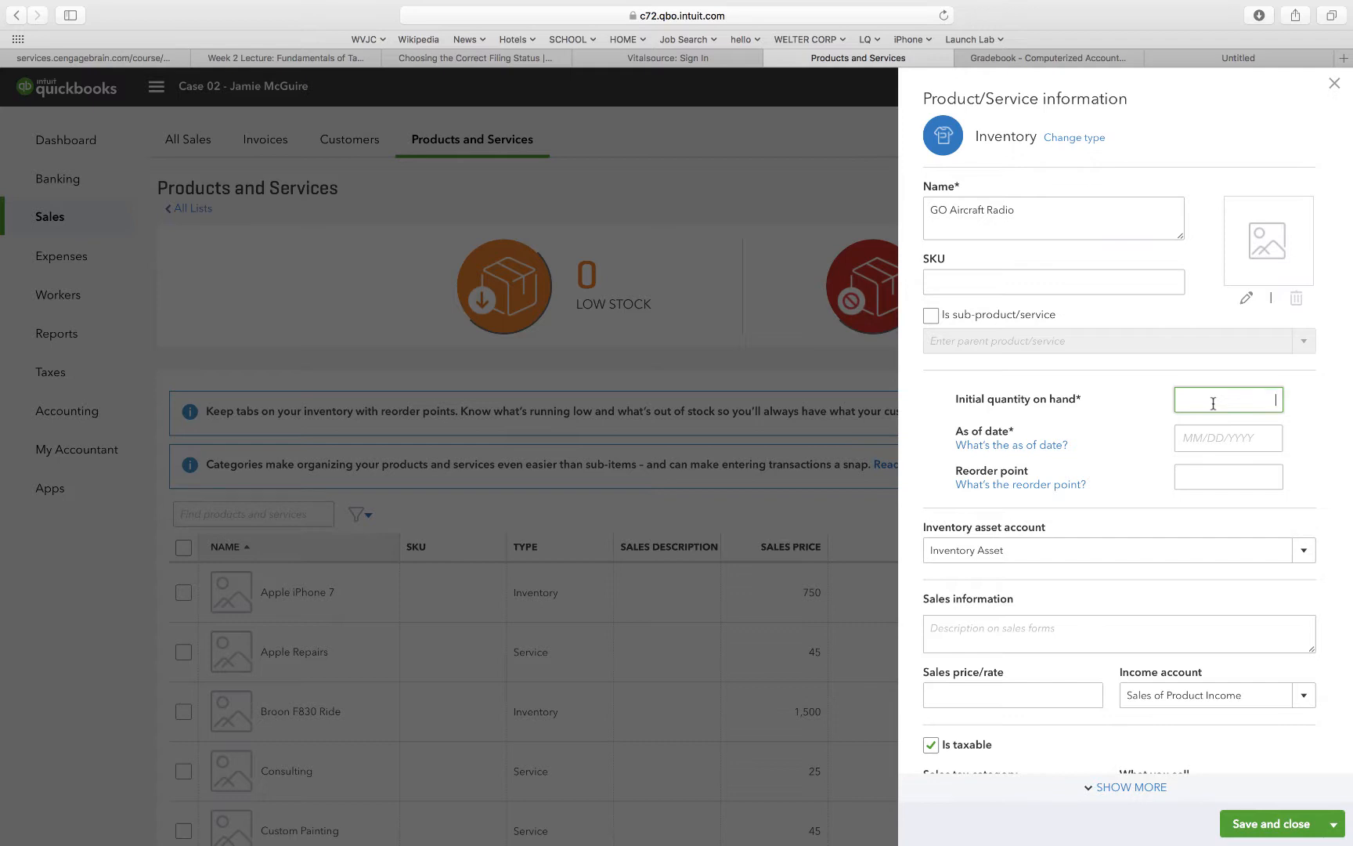
{"action": "type", "text": "0"}
{"action": "left_click", "coordinate": [1220, 440]}
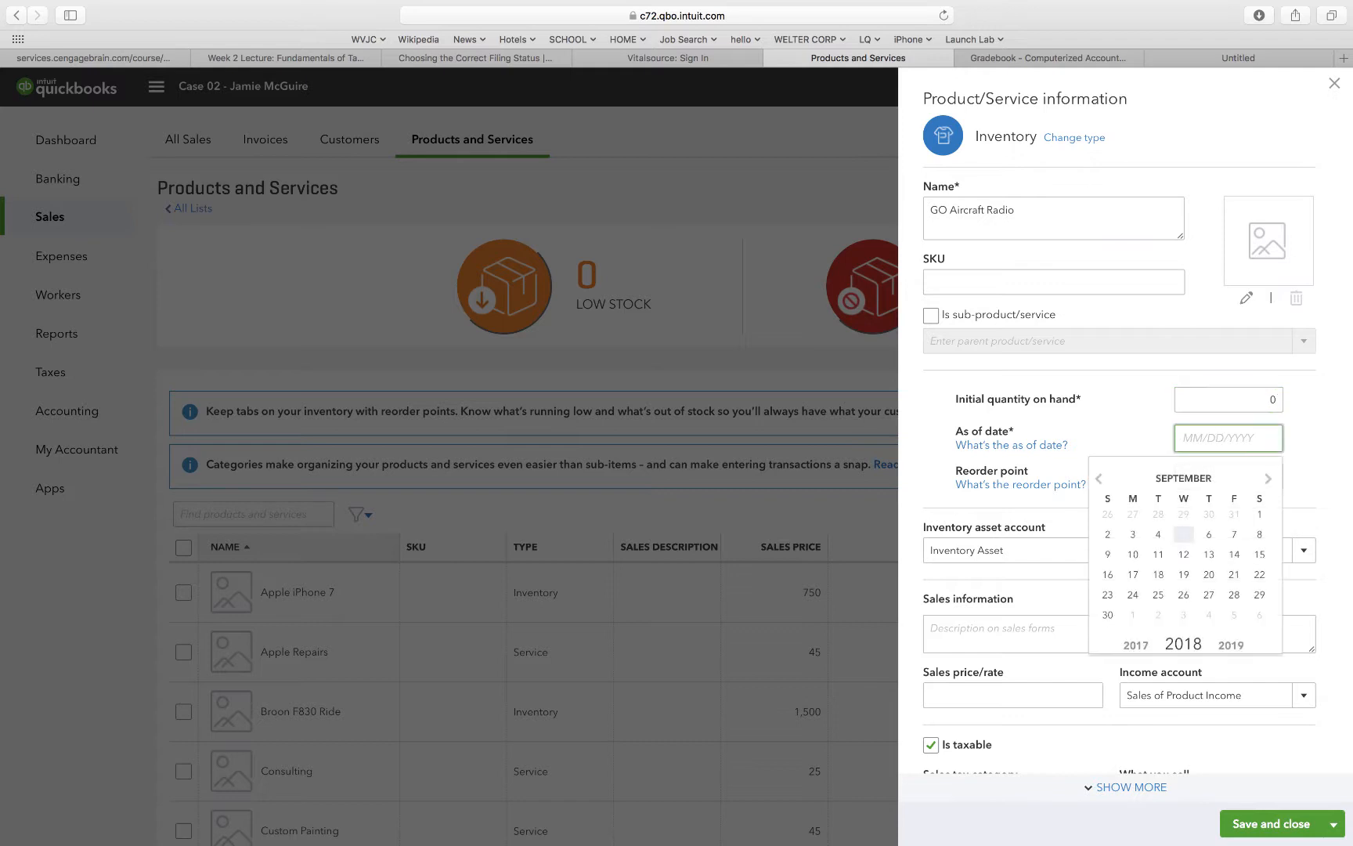
{"action": "type", "text": "01/01/2019"}
{"action": "left_click", "coordinate": [1149, 452]}
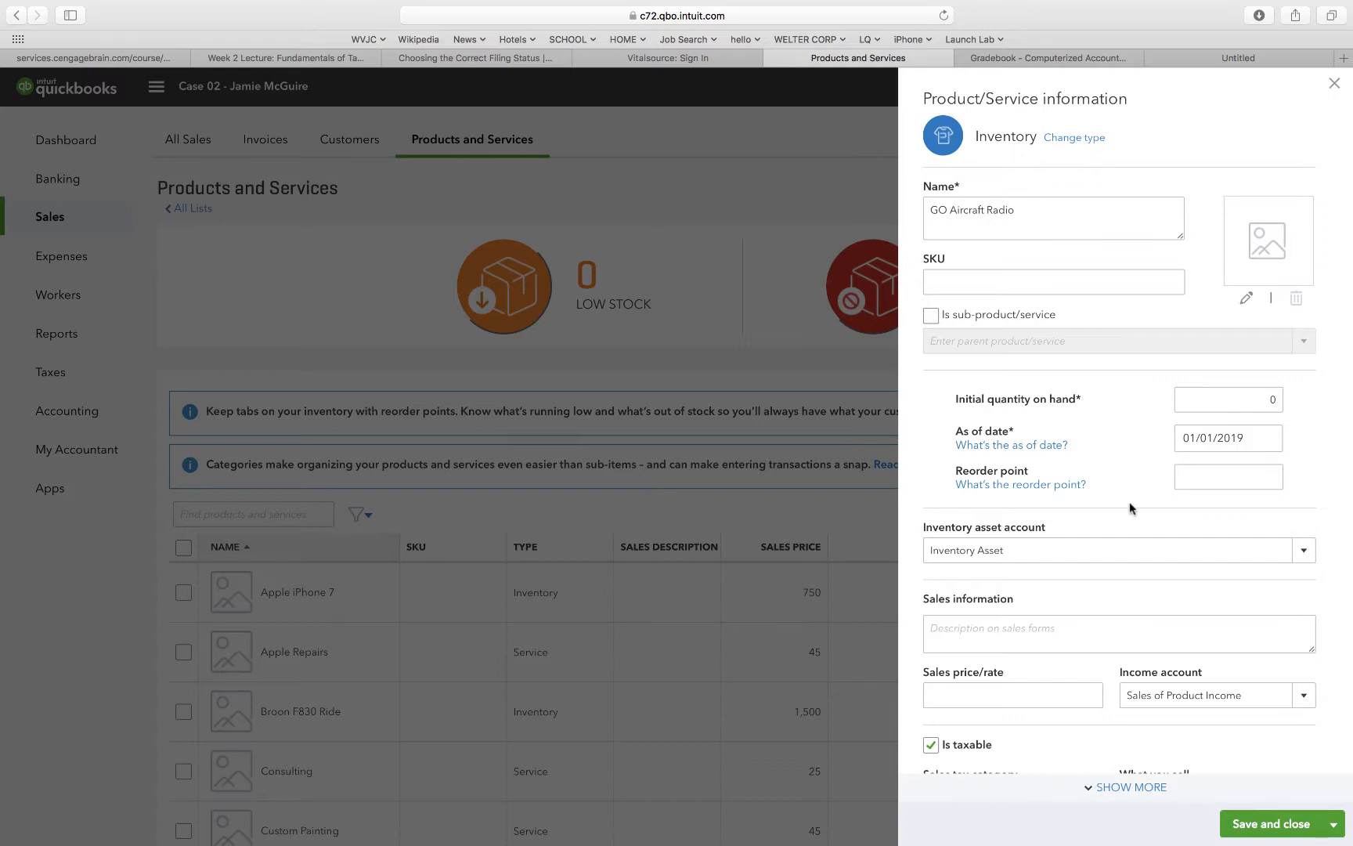
Set the item's sales price to 4999 and its cost to 2500.
{"action": "left_click", "coordinate": [992, 693]}
{"action": "type", "text": "4999"}
{"action": "scroll", "coordinate": [1036, 748], "scroll_direction": "down", "scroll_amount": 5}
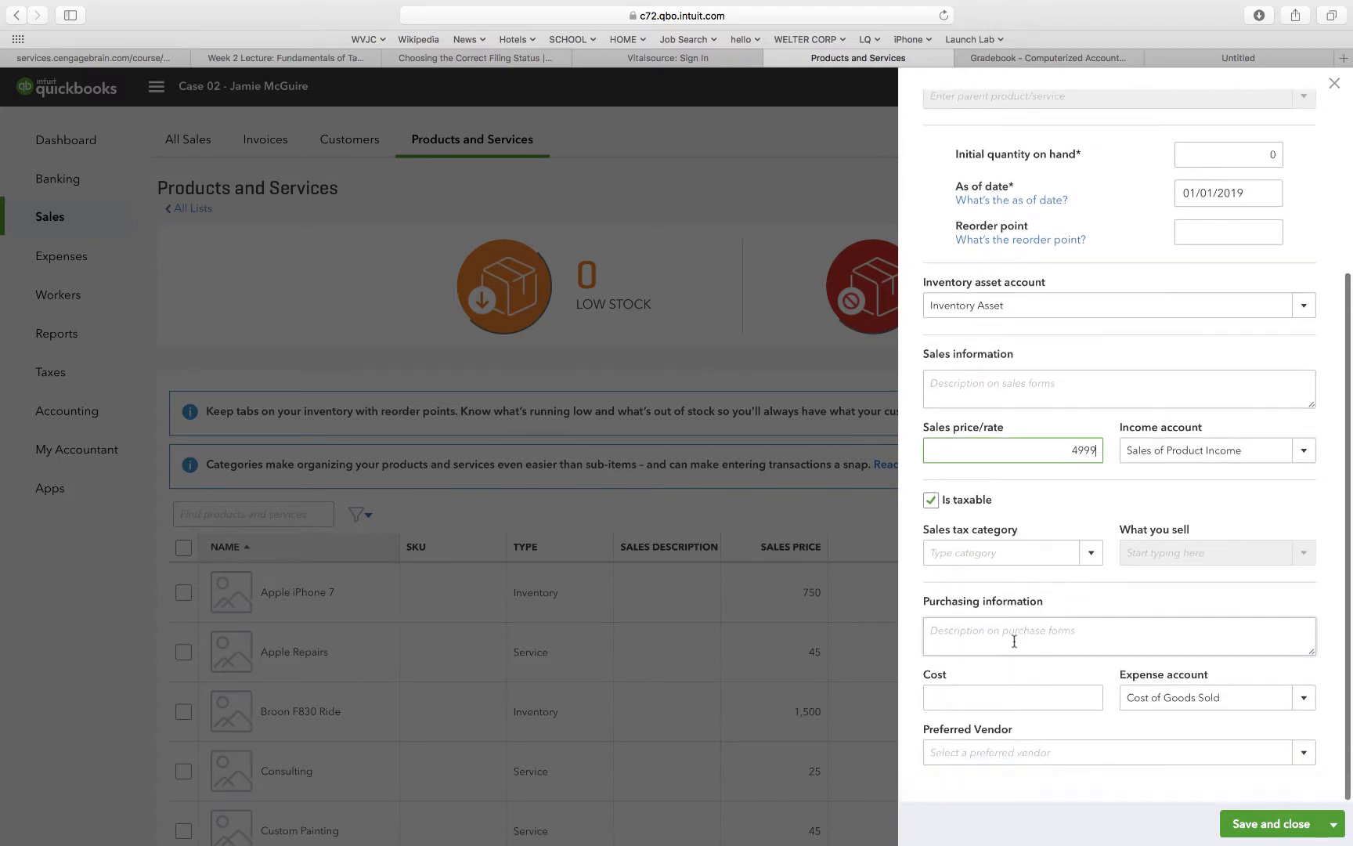
{"action": "left_click", "coordinate": [1011, 695]}
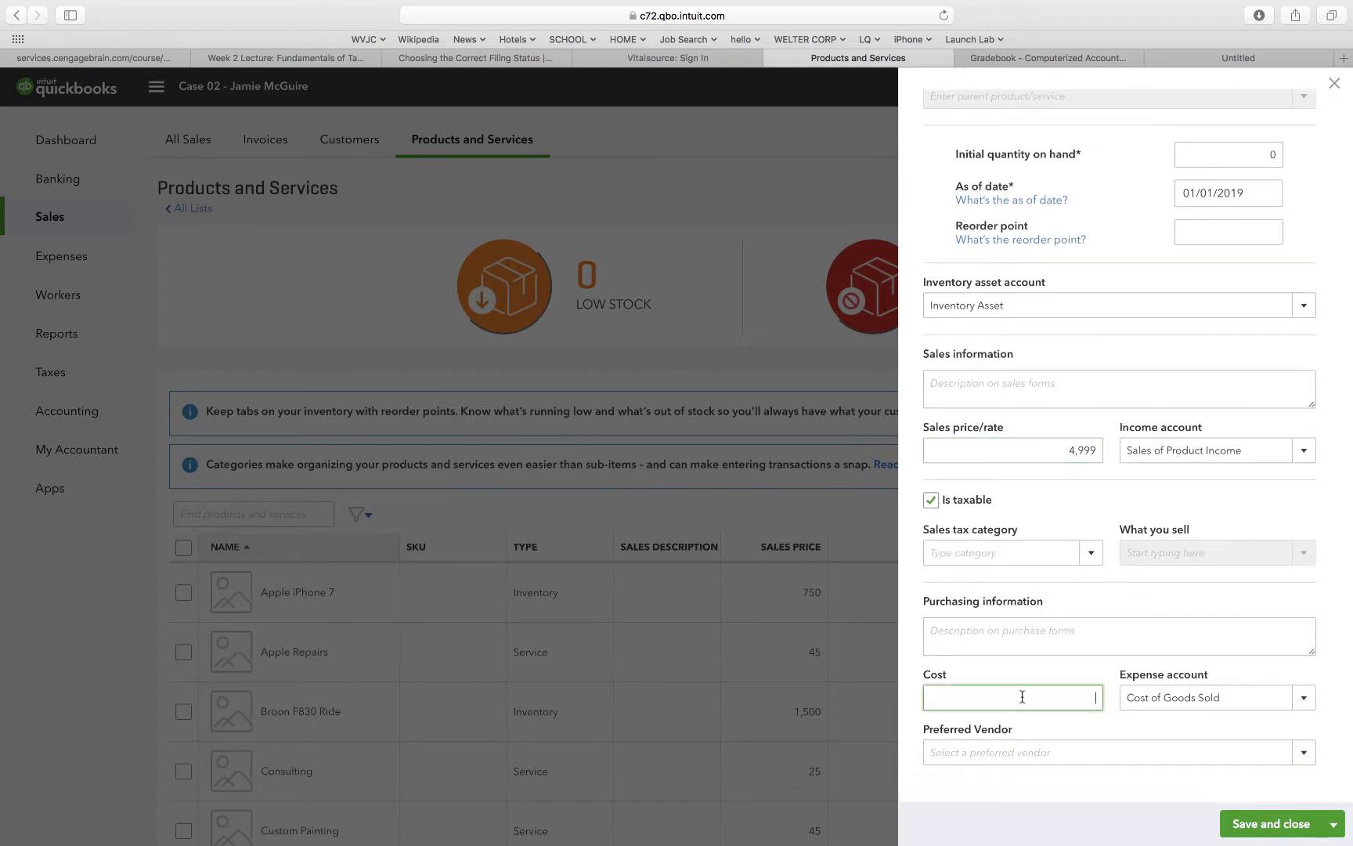
{"action": "type", "text": "2500"}
Change the item's income account to Sales and make it non-taxable.
{"action": "left_click", "coordinate": [1302, 450]}
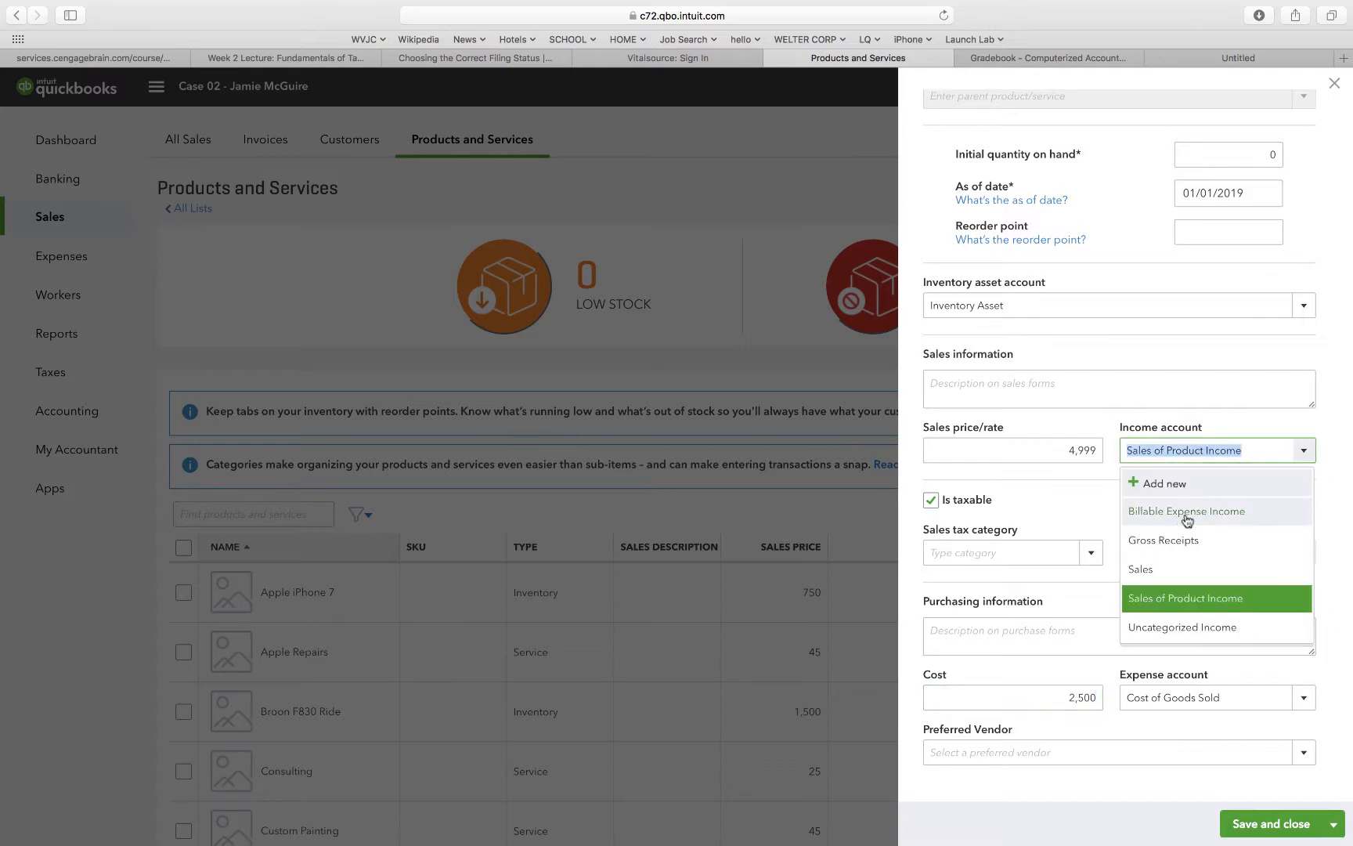
{"action": "left_click", "coordinate": [1142, 570]}
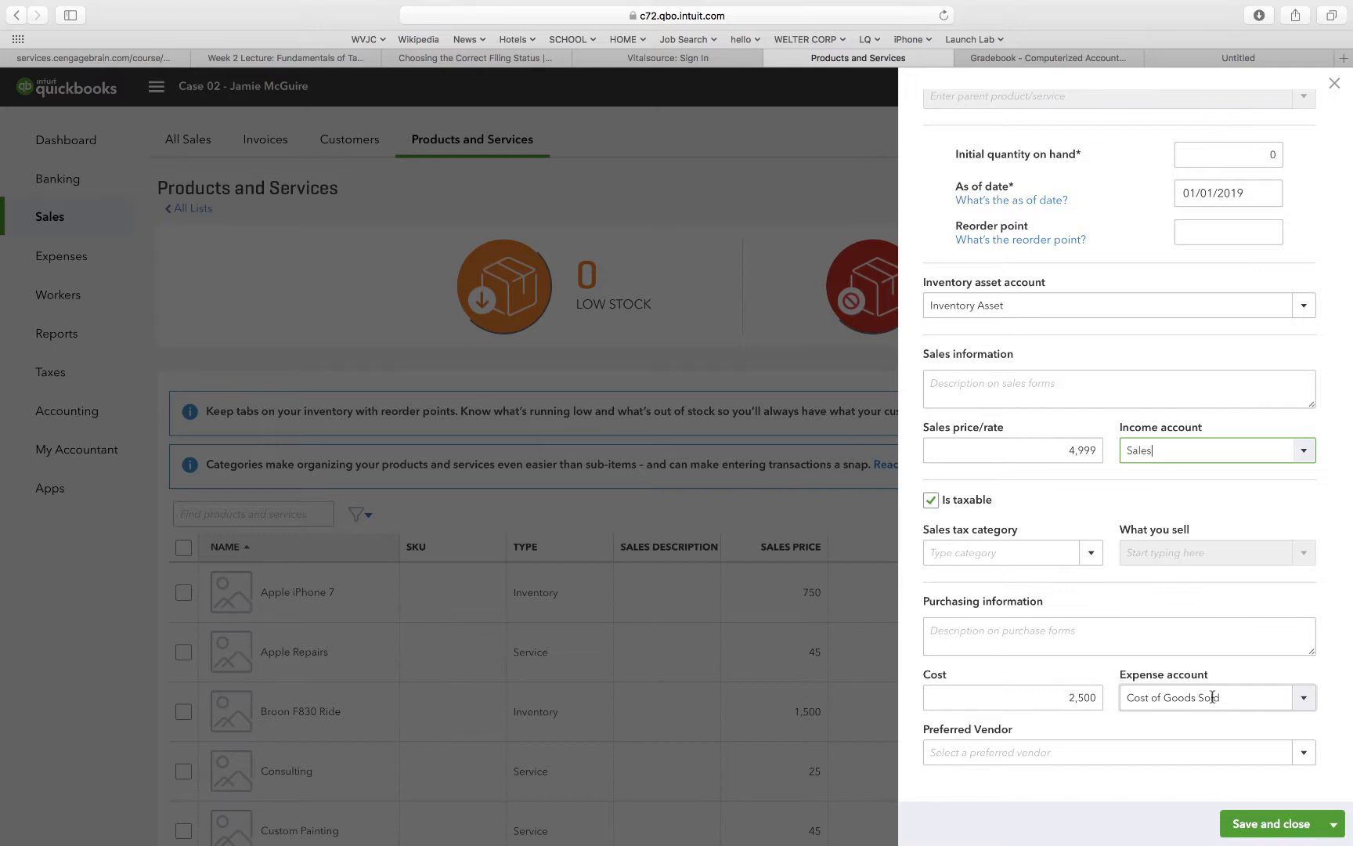
{"action": "left_click", "coordinate": [930, 500]}
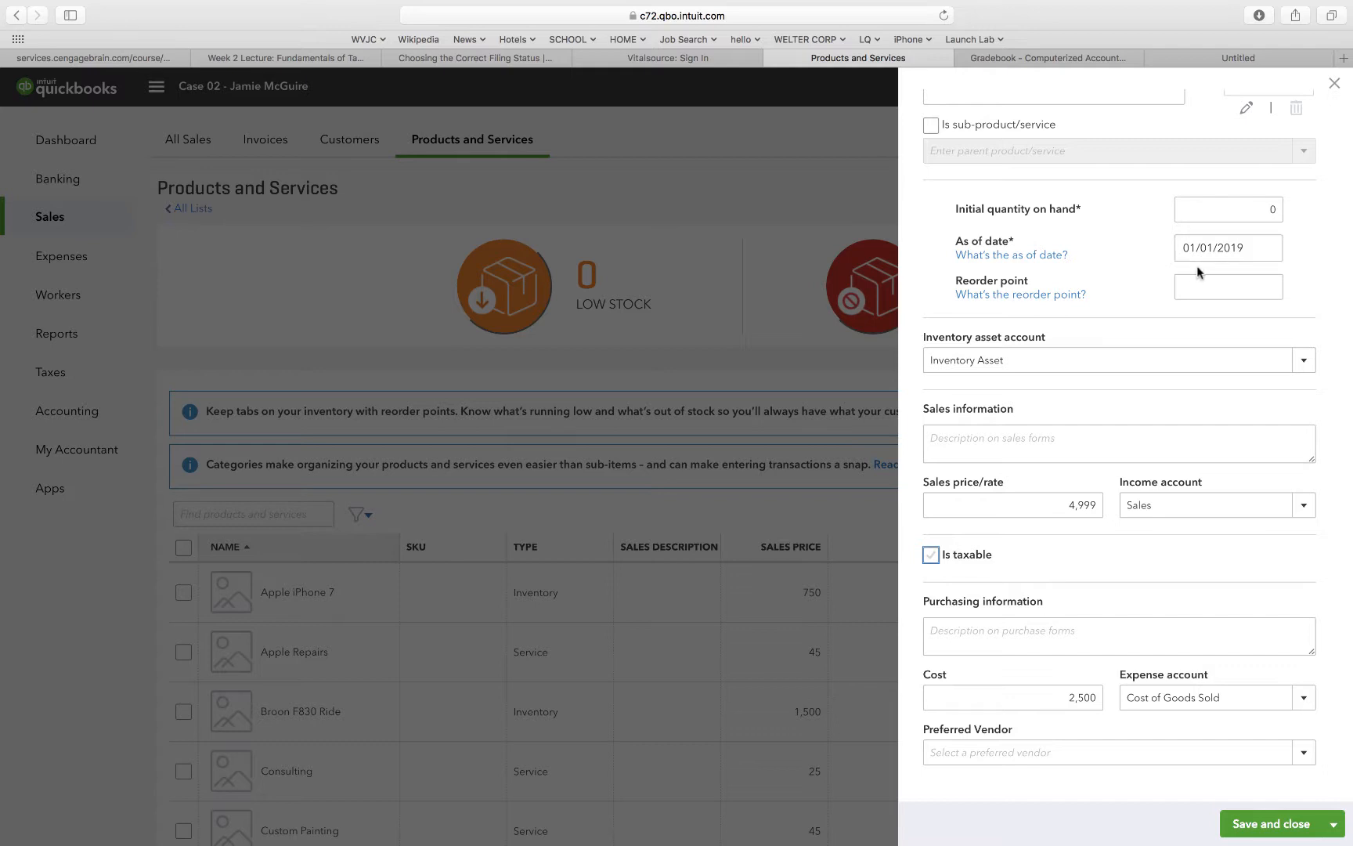
{"action": "scroll", "coordinate": [1175, 207], "scroll_direction": "up", "scroll_amount": 5}
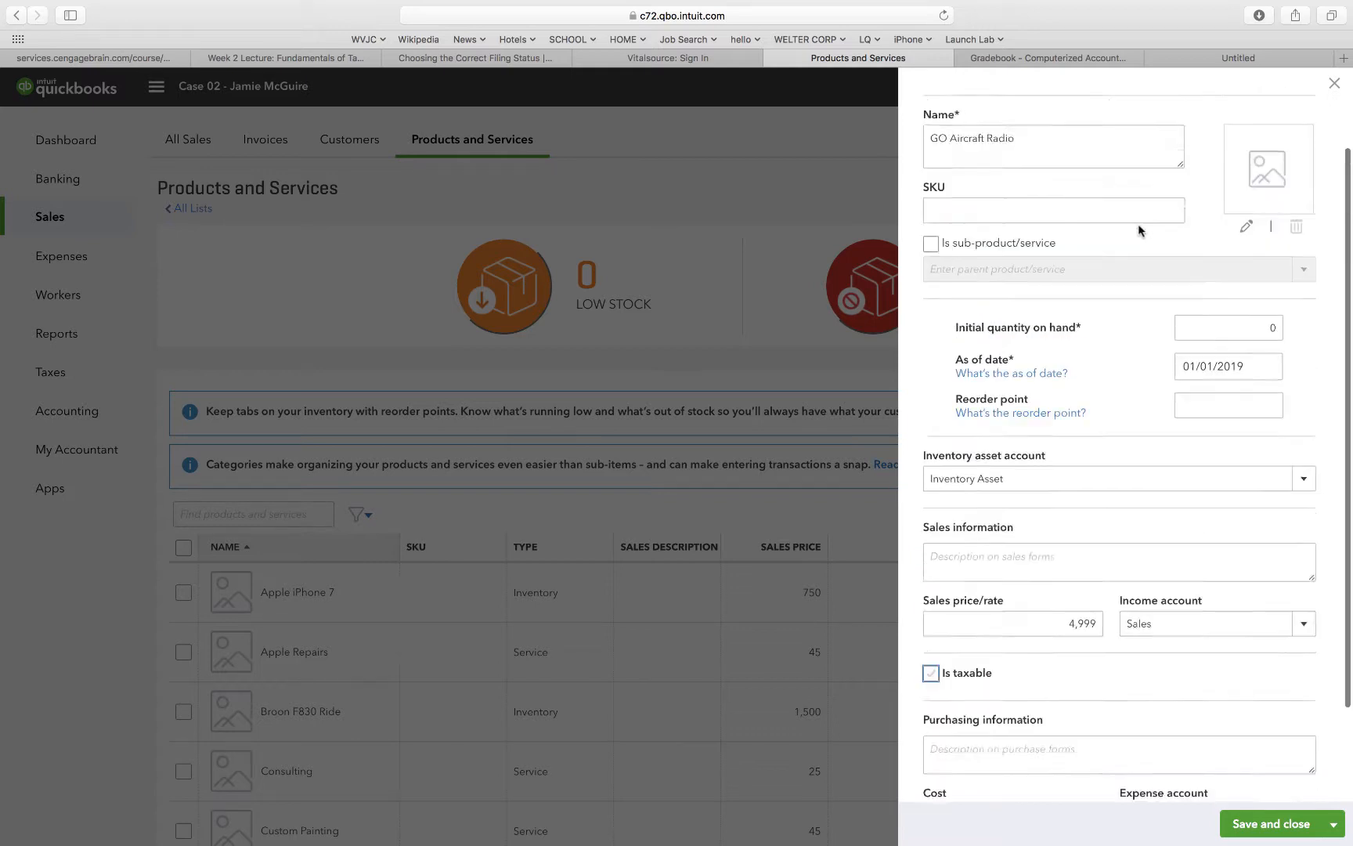
Save the GO Aircraft Radio inventory item.
{"action": "scroll", "coordinate": [1139, 226], "scroll_direction": "down", "scroll_amount": 5}
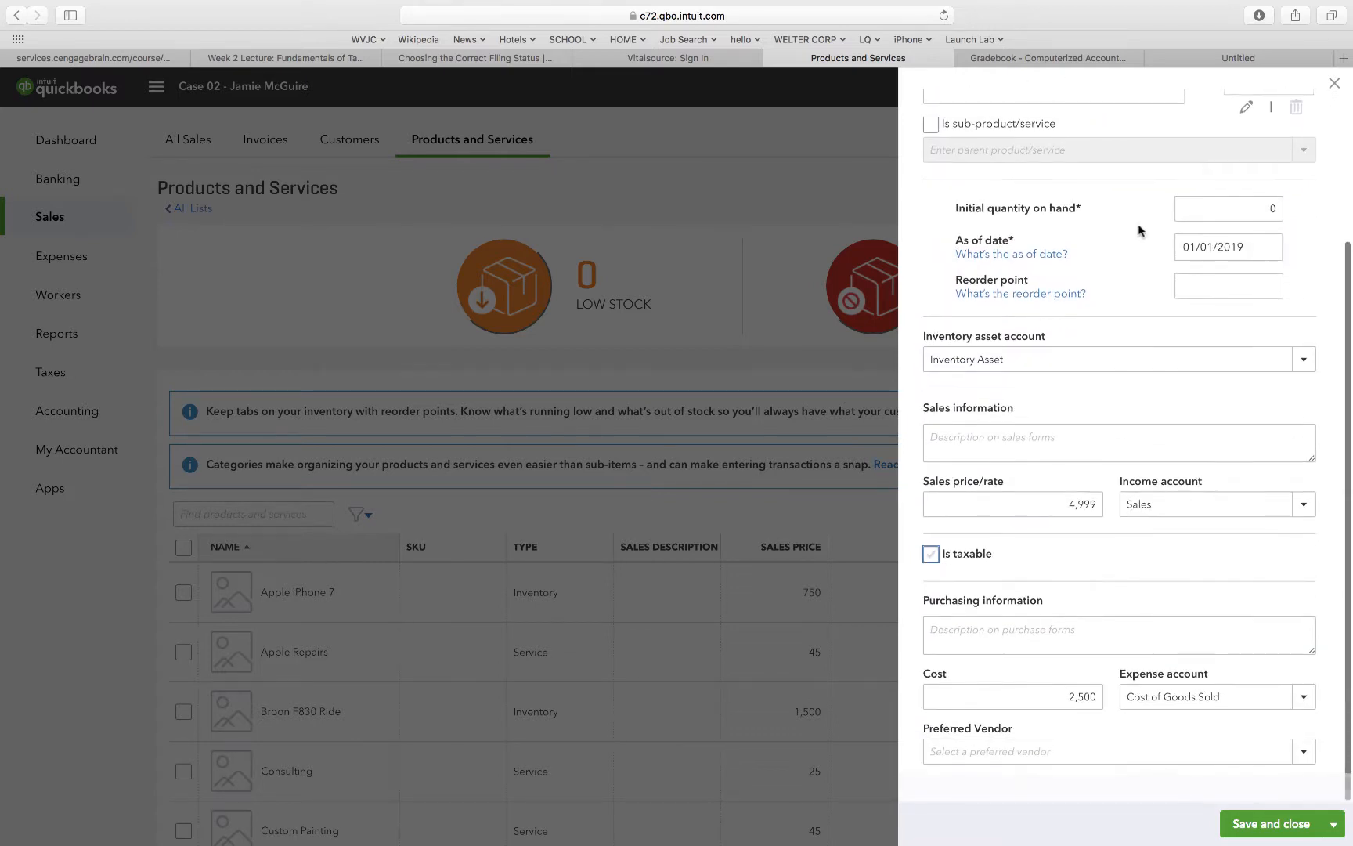
{"action": "left_click", "coordinate": [1210, 248]}
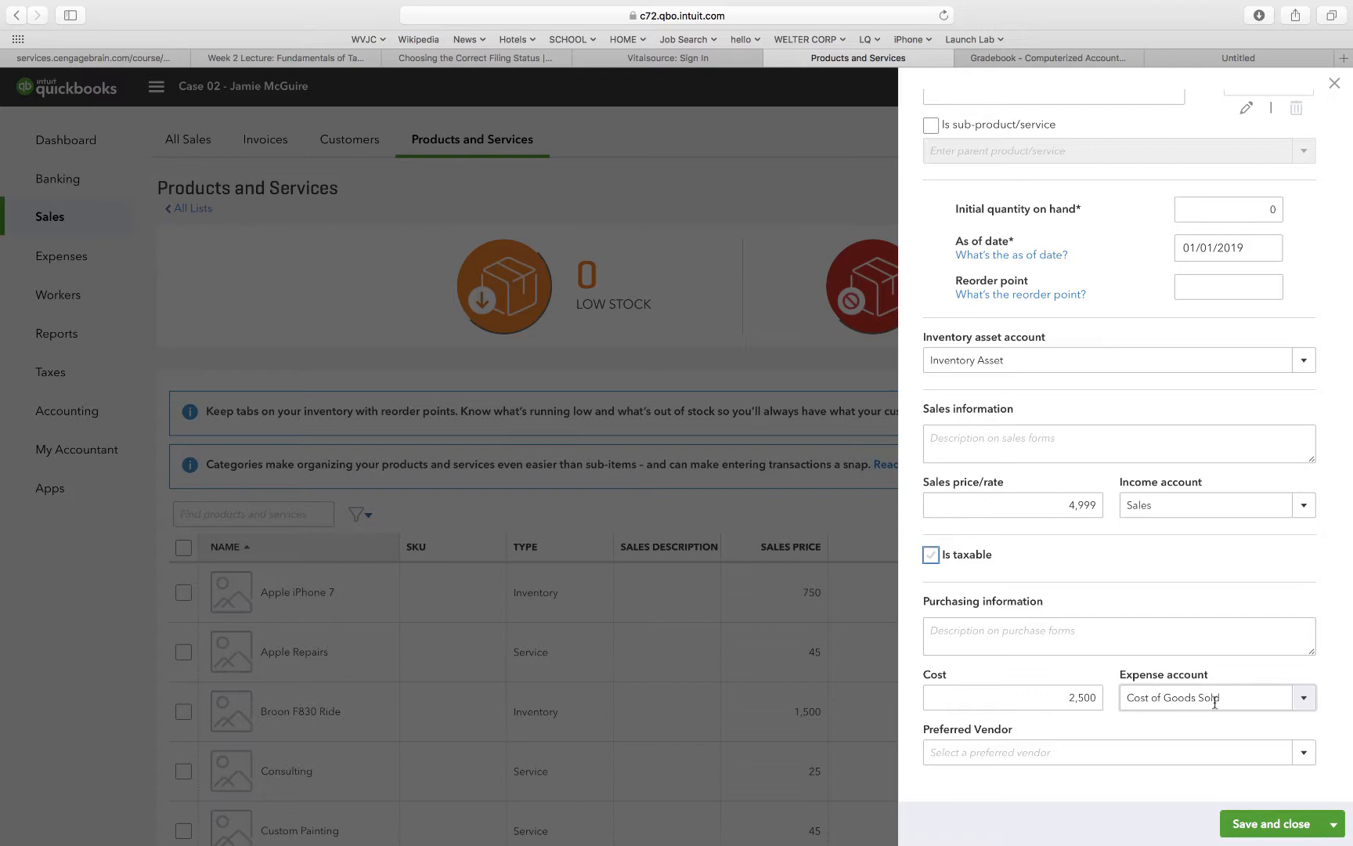
{"action": "left_click", "coordinate": [1292, 827]}
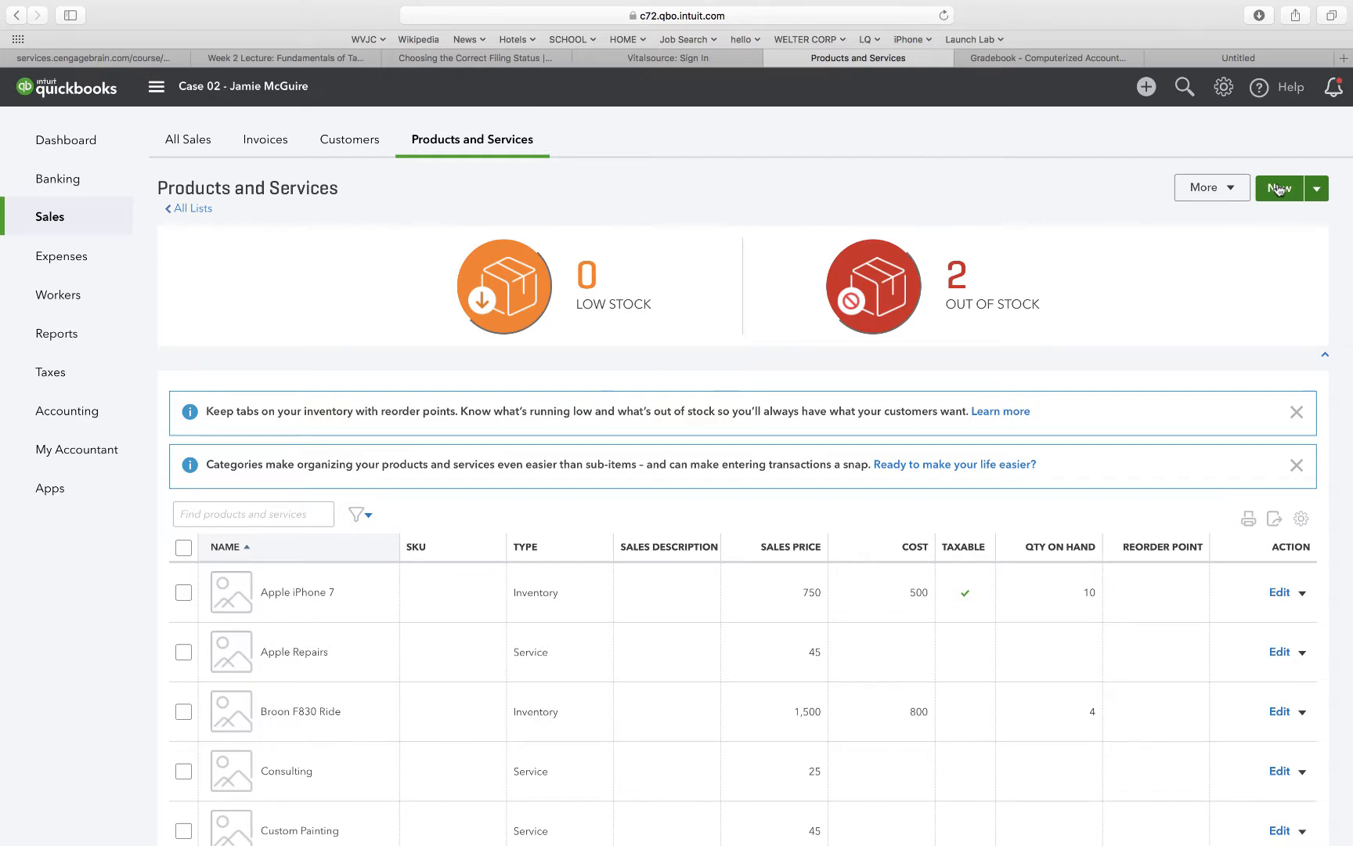
Create a new inventory item named Taylor 22cc.
{"action": "left_click", "coordinate": [1279, 188]}
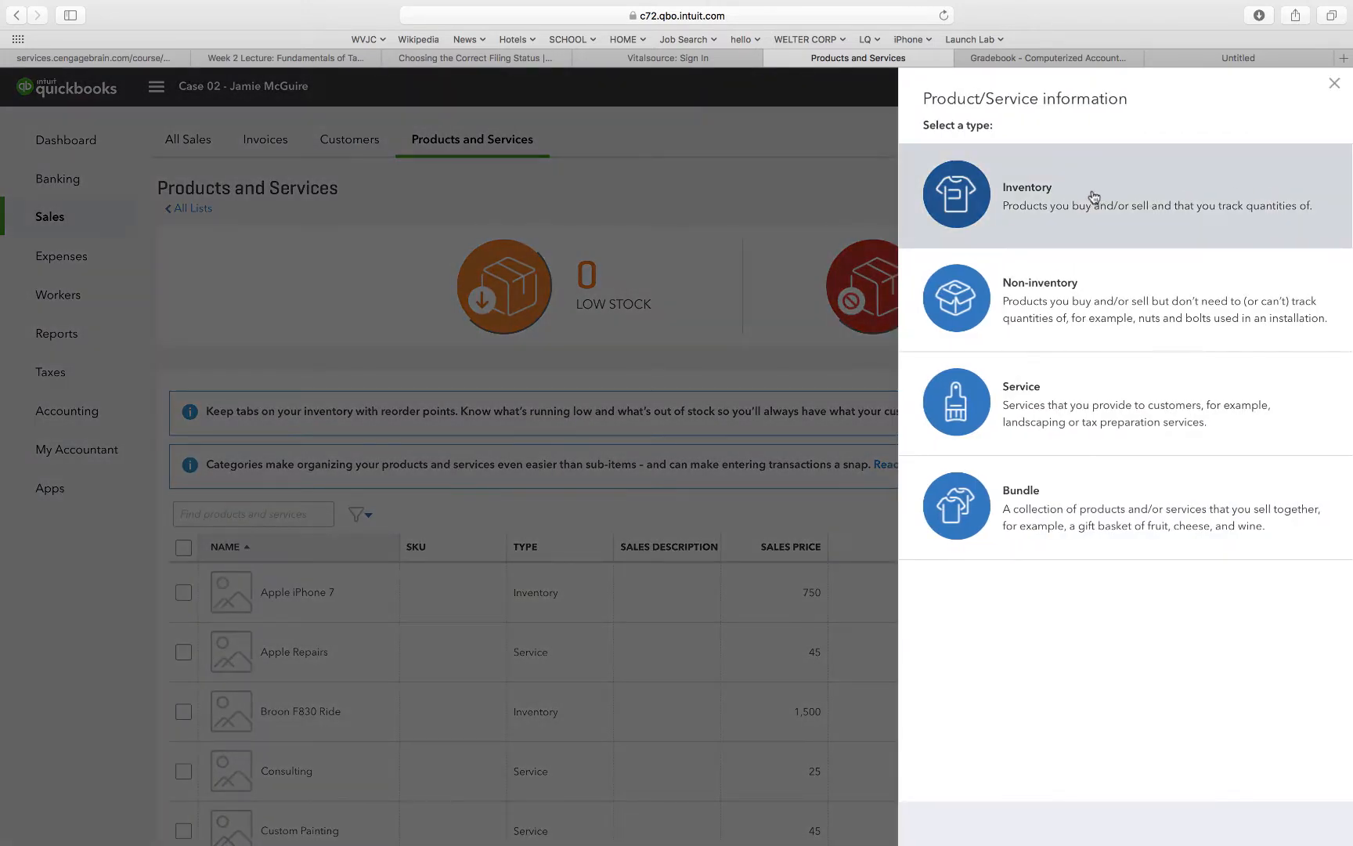
{"action": "left_click", "coordinate": [1073, 193]}
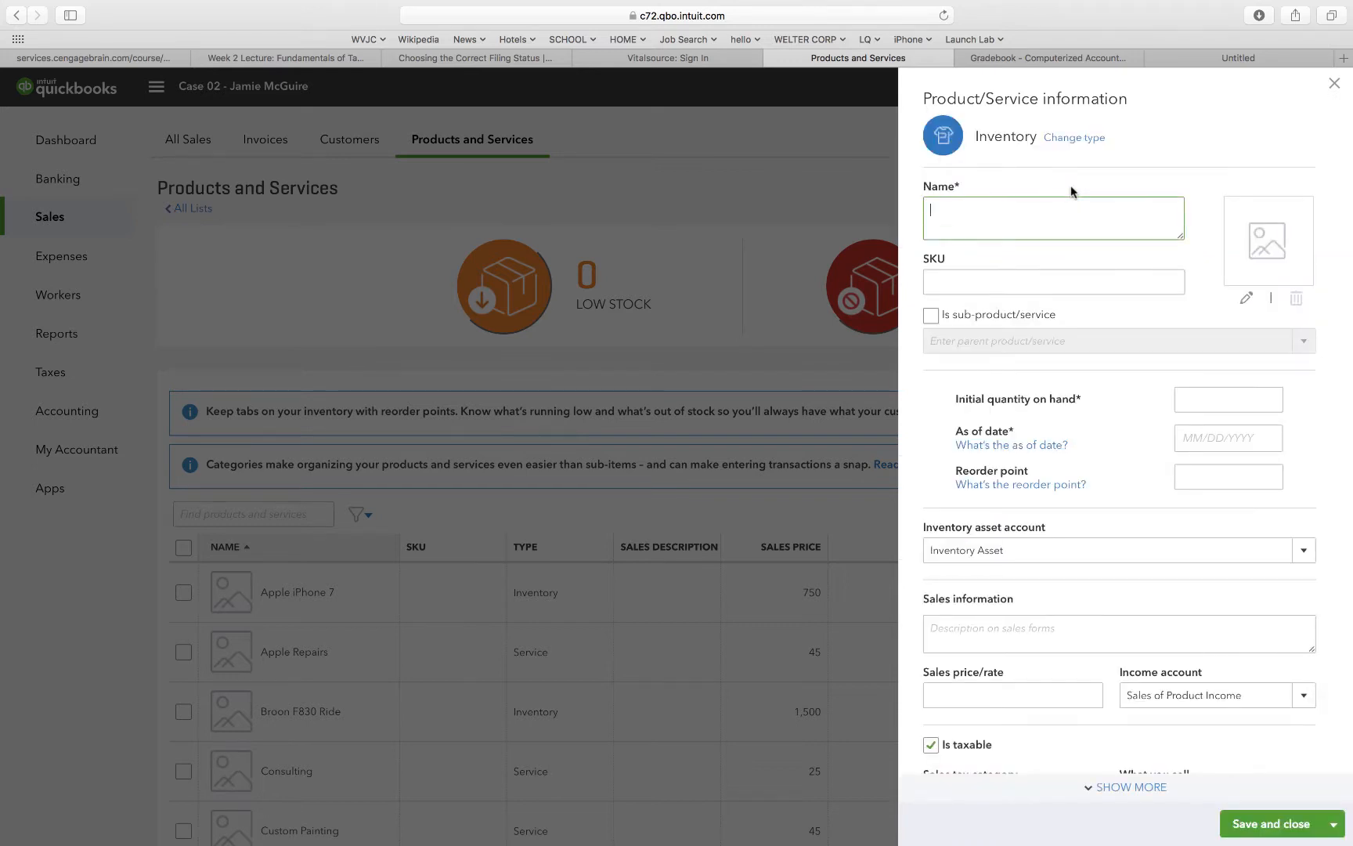
{"action": "type", "text": "Taylor 22cc"}
Set the item's initial quantity on hand to 0 as of 01/01/2019.
{"action": "left_click", "coordinate": [1215, 399]}
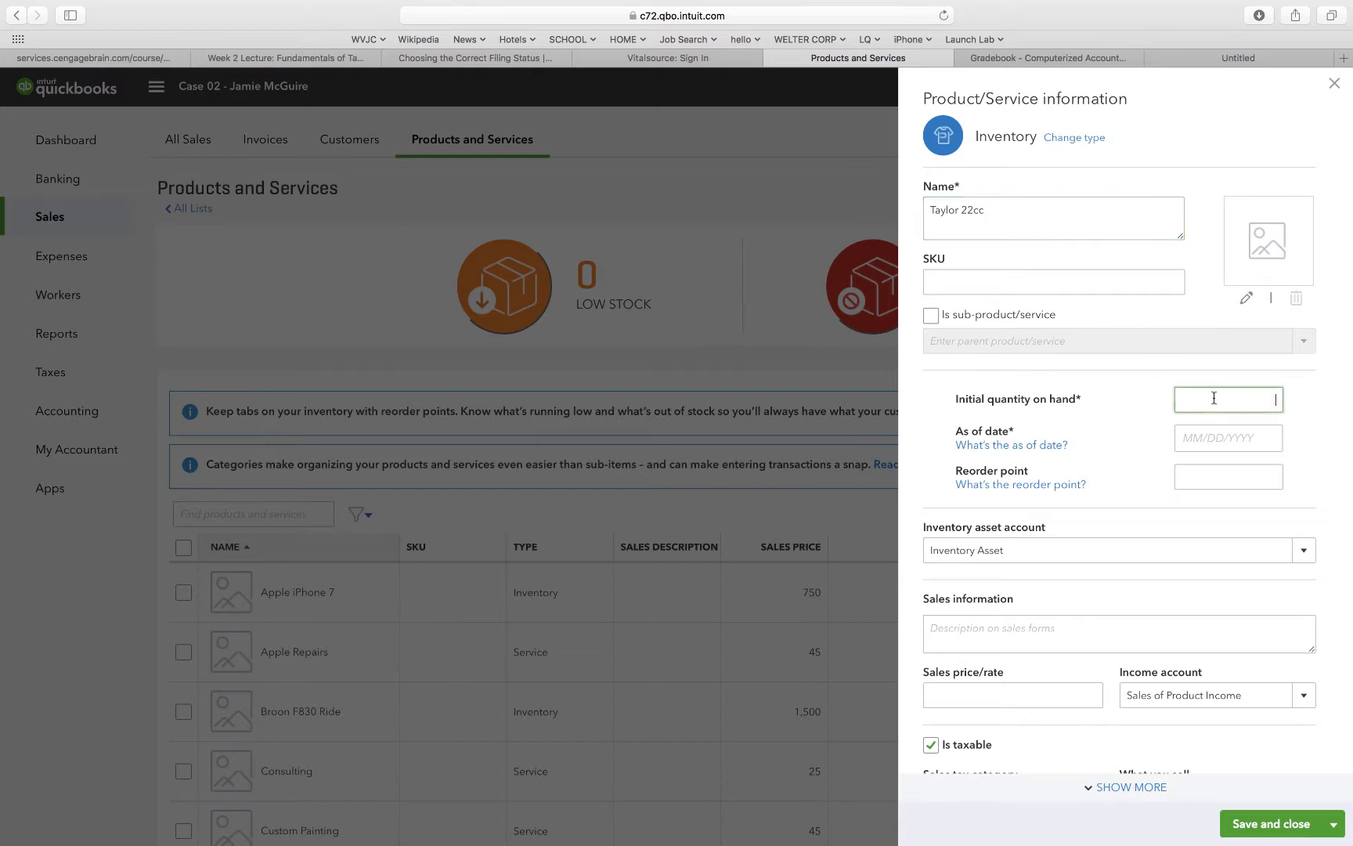
{"action": "type", "text": "0"}
{"action": "left_click", "coordinate": [1215, 436]}
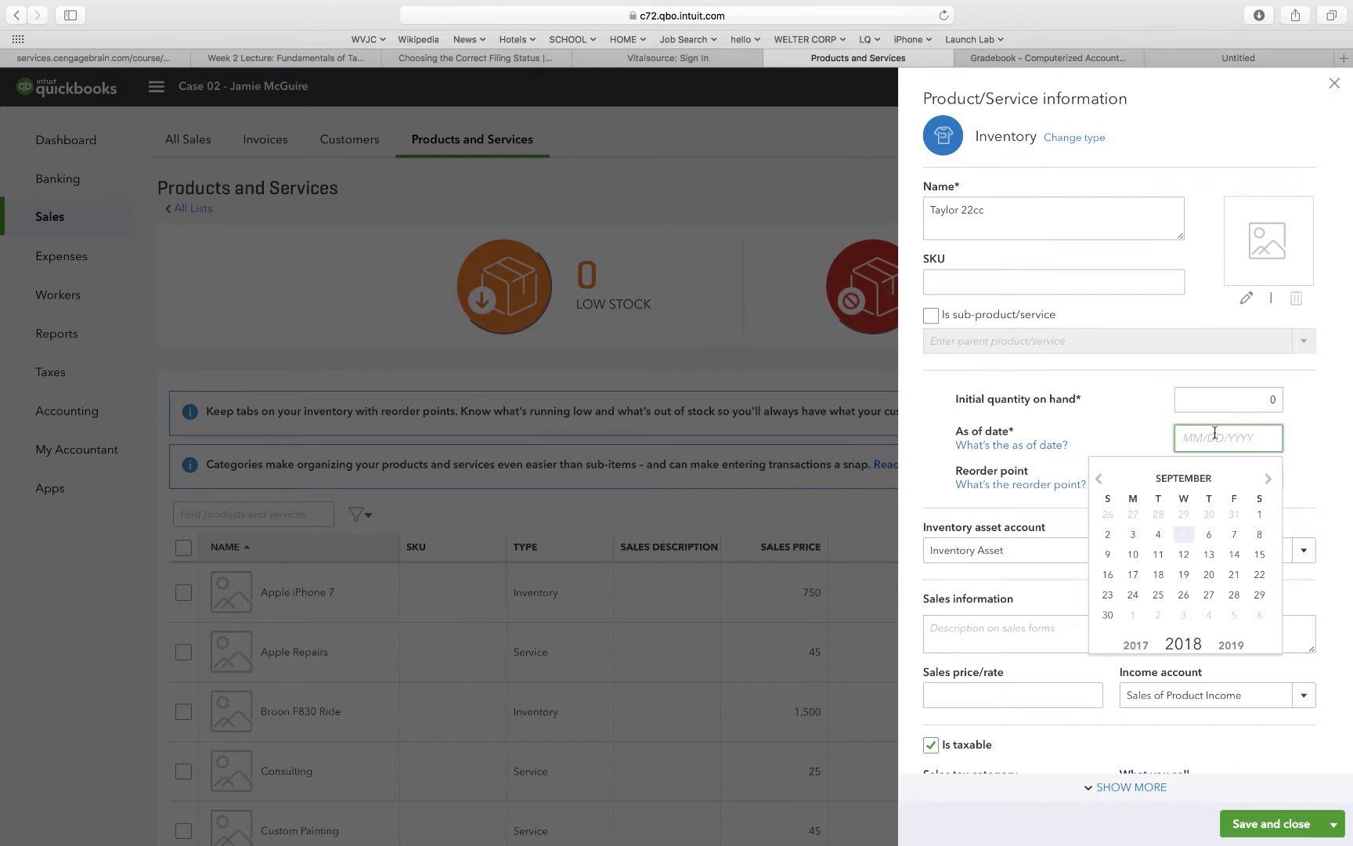
{"action": "type", "text": "01/01/2019"}
{"action": "left_click", "coordinate": [1154, 445]}
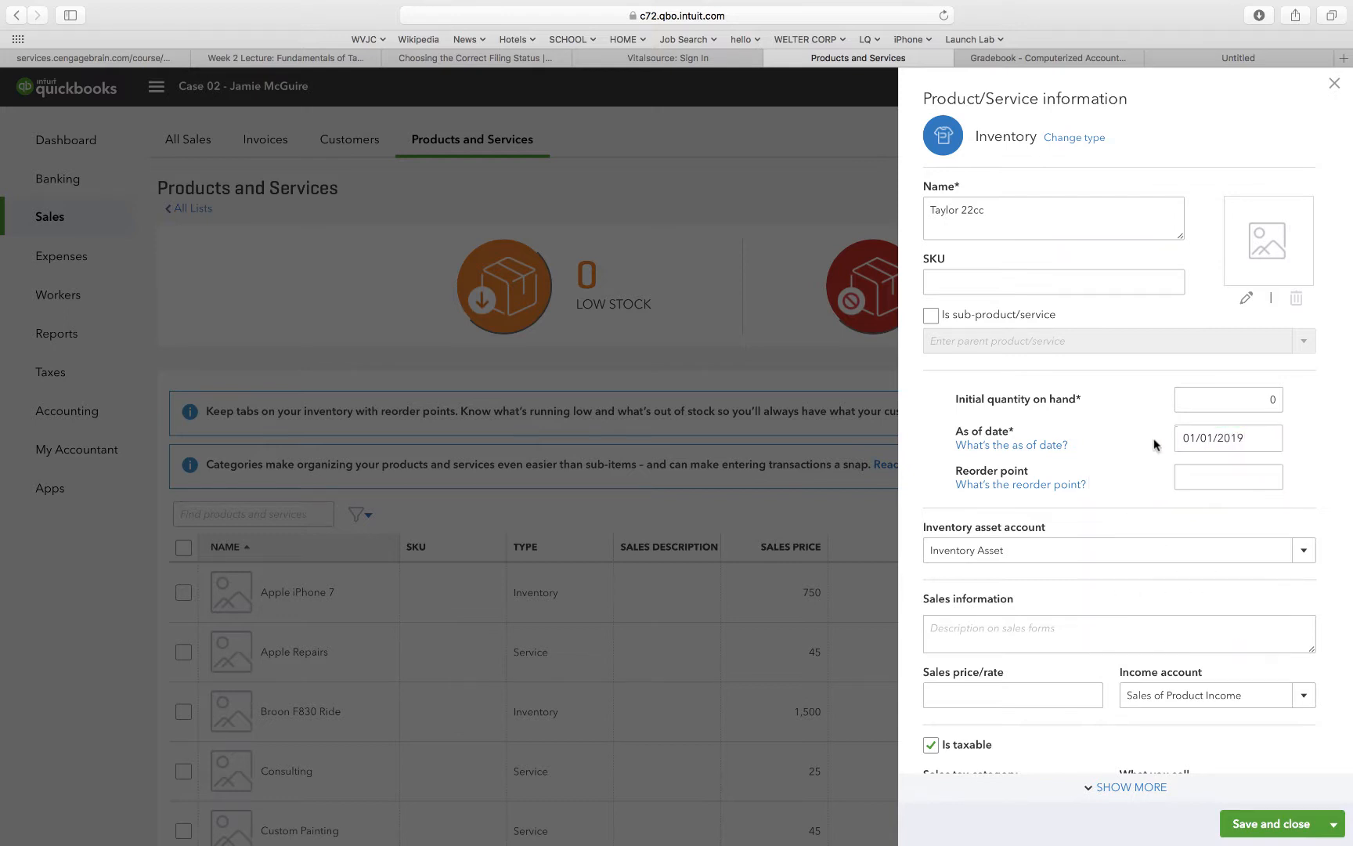
Set the item's sales price to 2999 and its cost to 1500.
{"action": "left_click", "coordinate": [1010, 687]}
{"action": "type", "text": "2"}
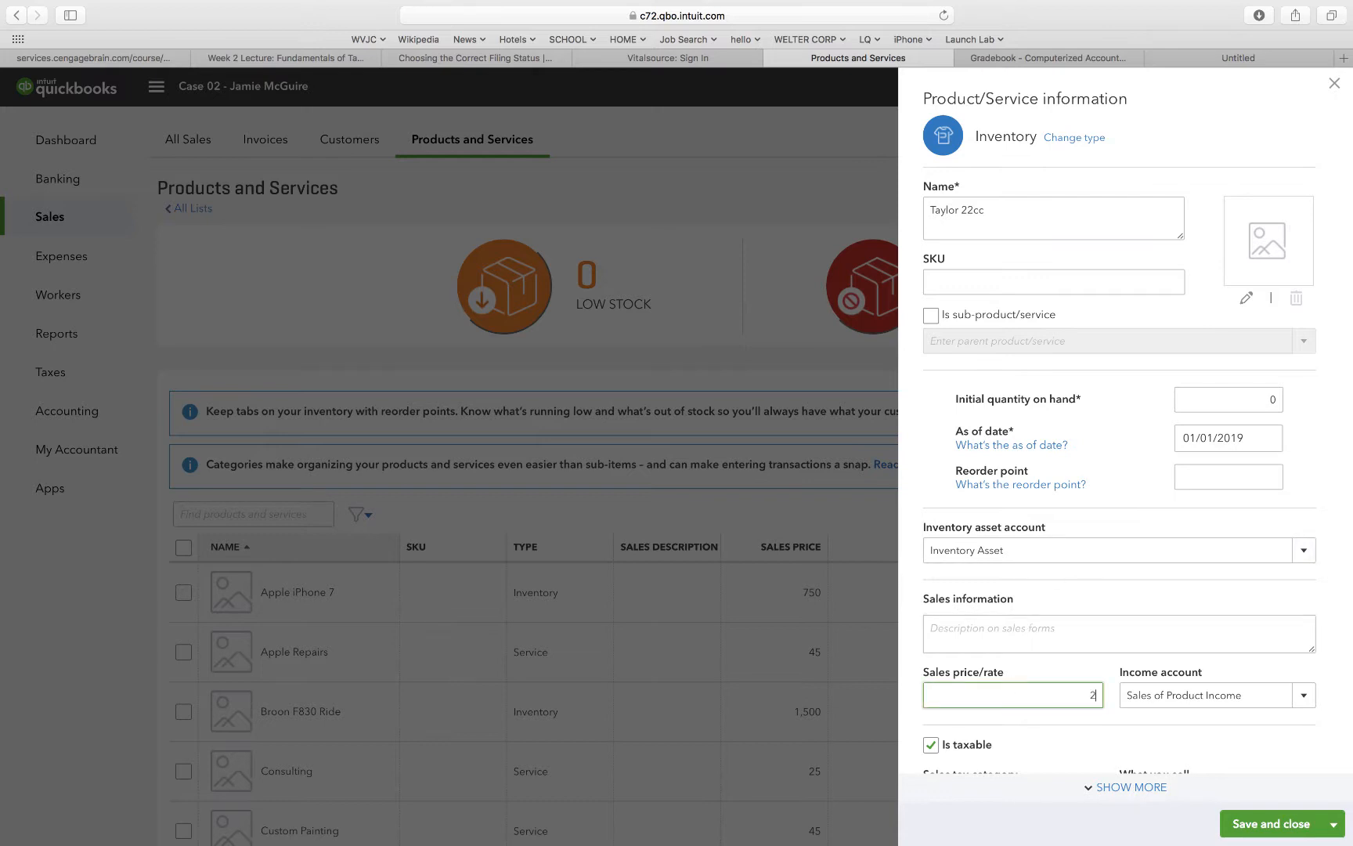
{"action": "type", "text": "999"}
{"action": "scroll", "coordinate": [1048, 753], "scroll_direction": "down", "scroll_amount": 5}
{"action": "left_click", "coordinate": [1049, 721]}
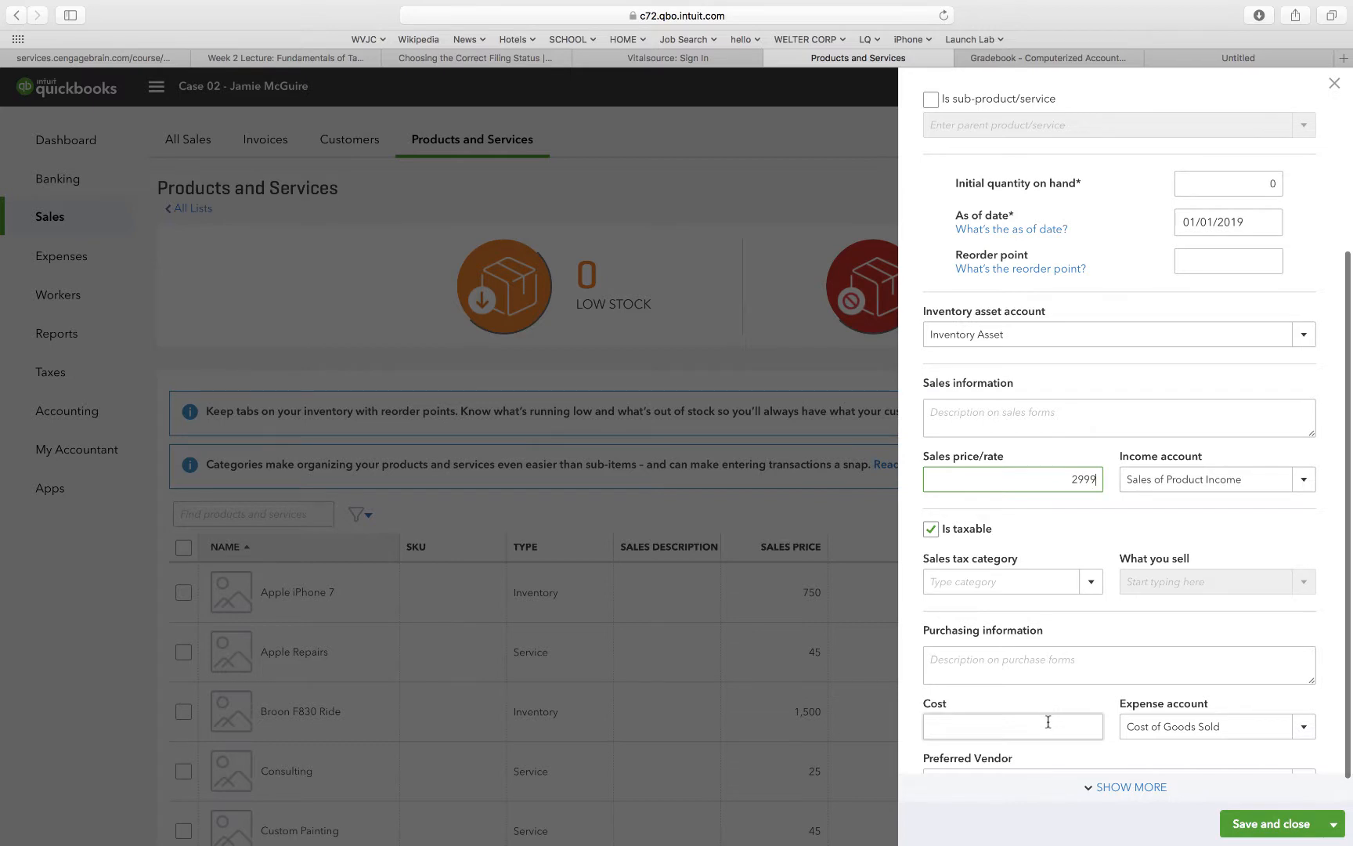
{"action": "type", "text": "15"}
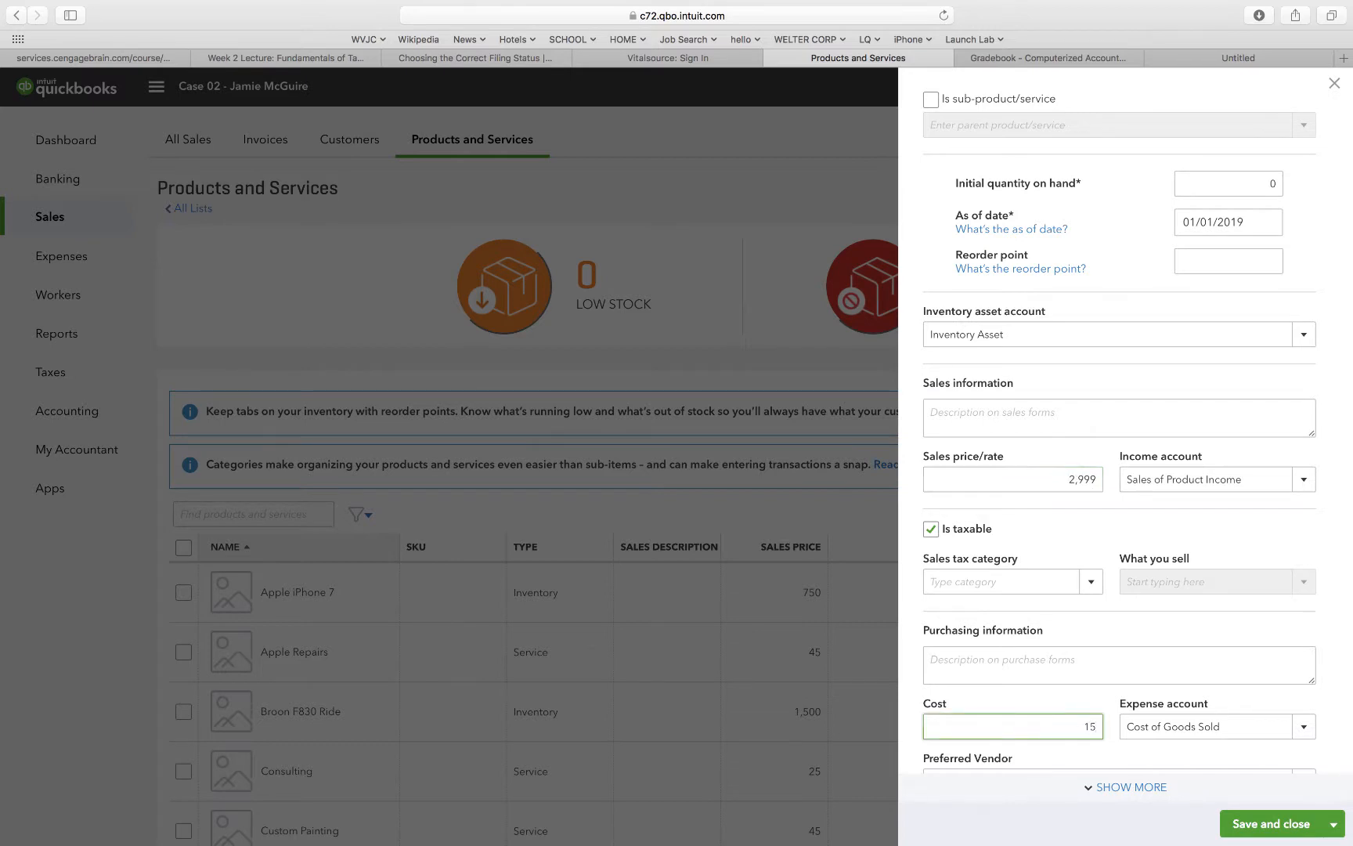
{"action": "type", "text": "00"}
Change the item's income account to Sales and make it non-taxable.
{"action": "left_click", "coordinate": [1302, 479]}
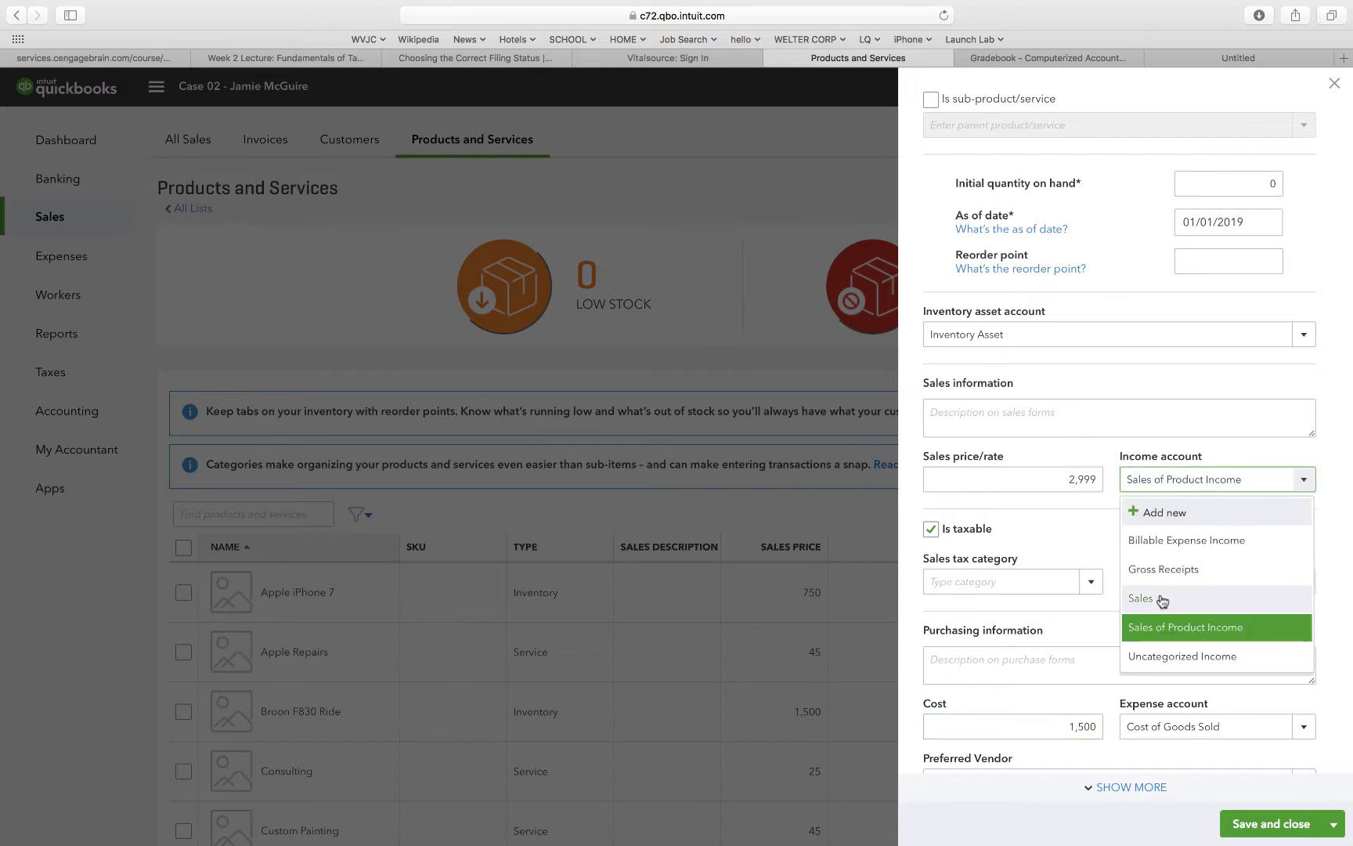
{"action": "left_click", "coordinate": [1160, 596]}
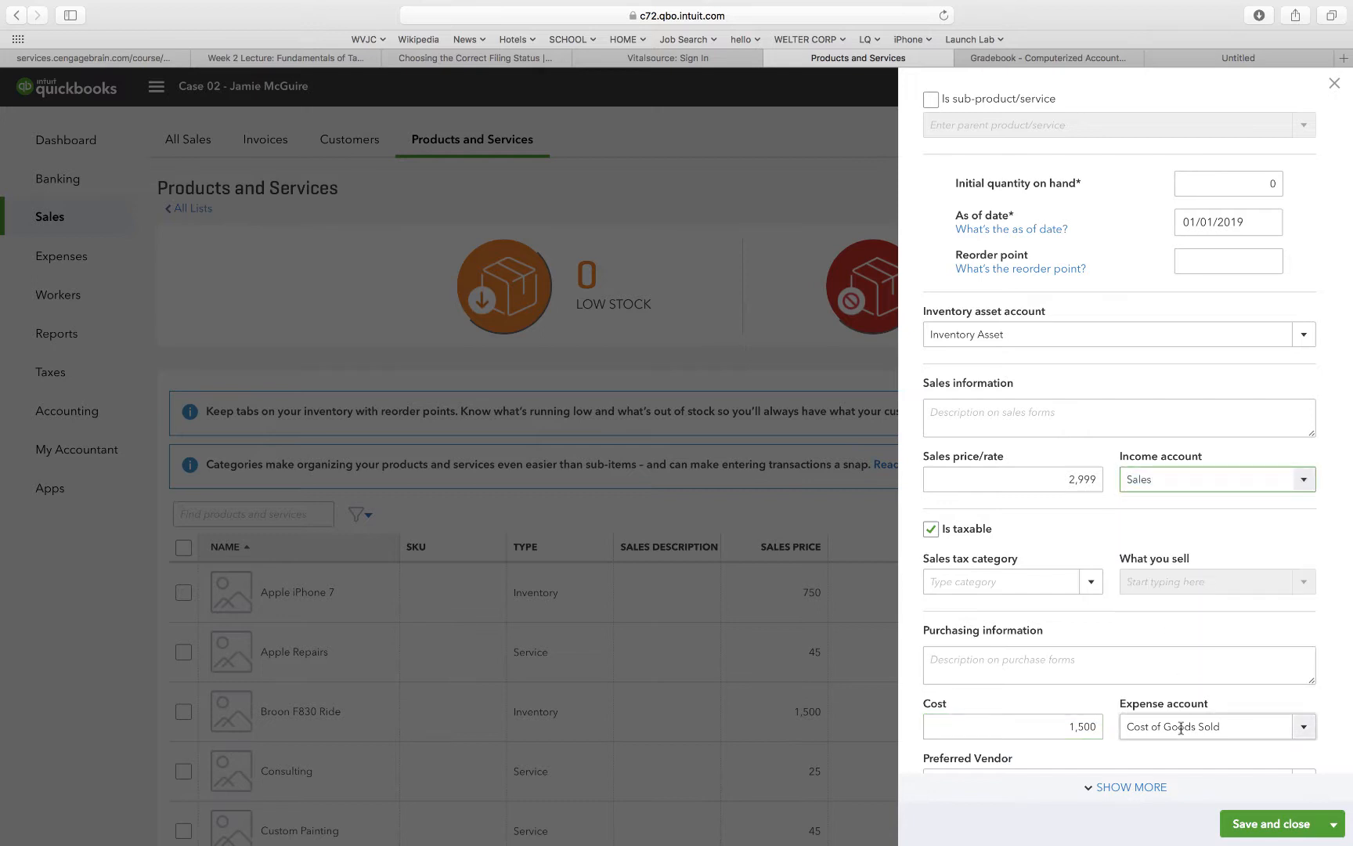
{"action": "left_click", "coordinate": [931, 529]}
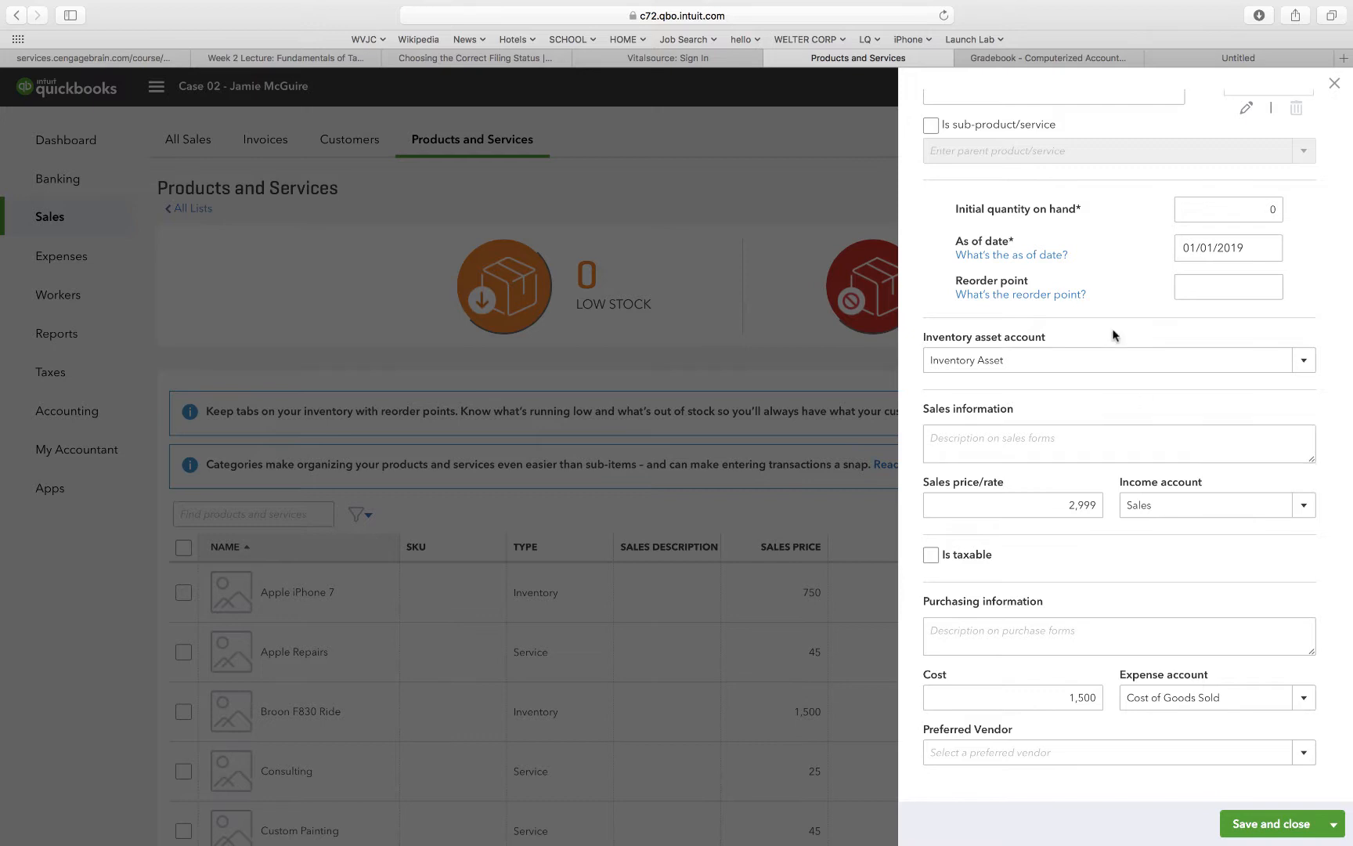
Save the Taylor 22cc item and check it in the products and services list.
{"action": "scroll", "coordinate": [1095, 342], "scroll_direction": "up", "scroll_amount": 5}
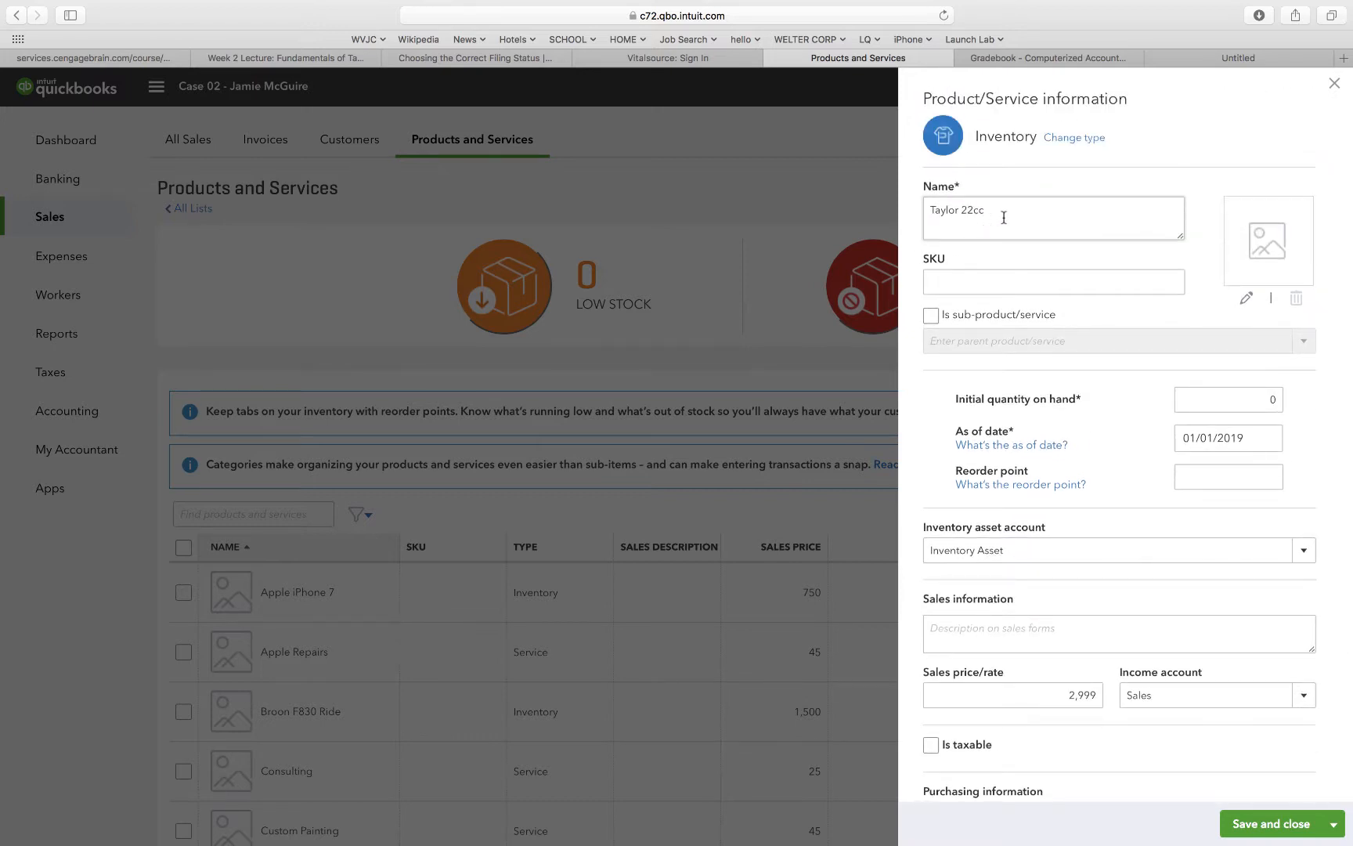
{"action": "scroll", "coordinate": [1005, 218], "scroll_direction": "down", "scroll_amount": 4}
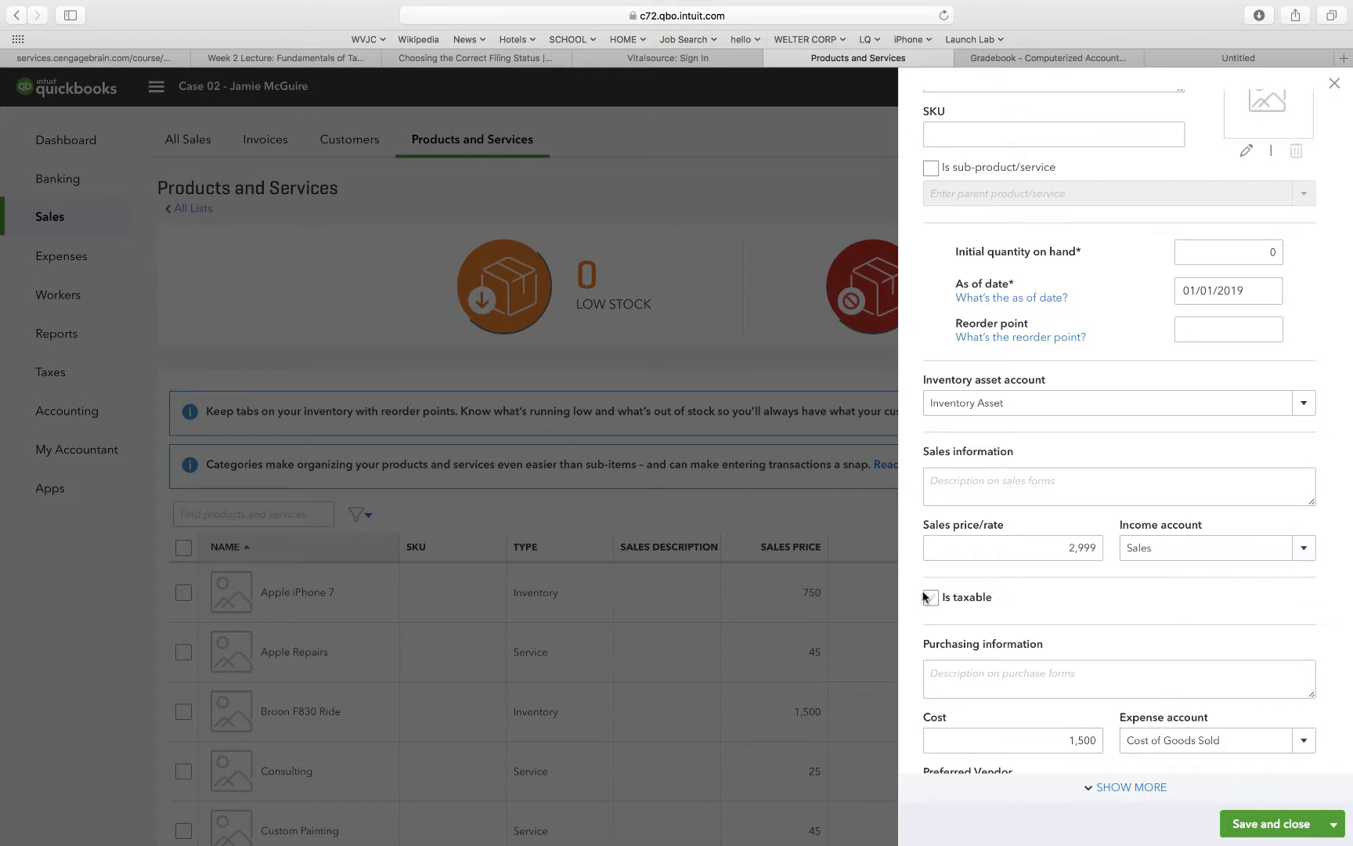
{"action": "scroll", "coordinate": [1163, 611], "scroll_direction": "down", "scroll_amount": 2}
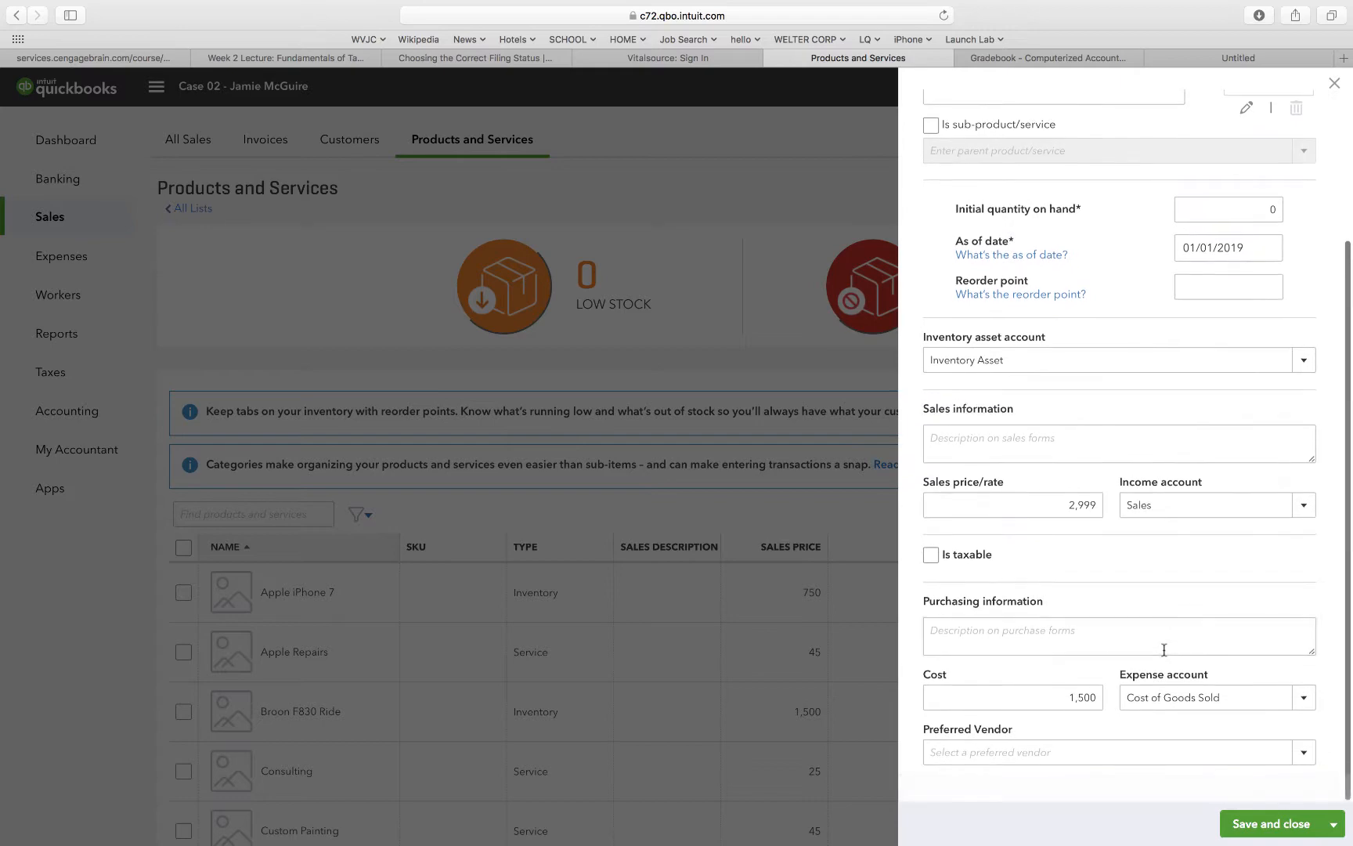
{"action": "left_click", "coordinate": [1272, 824]}
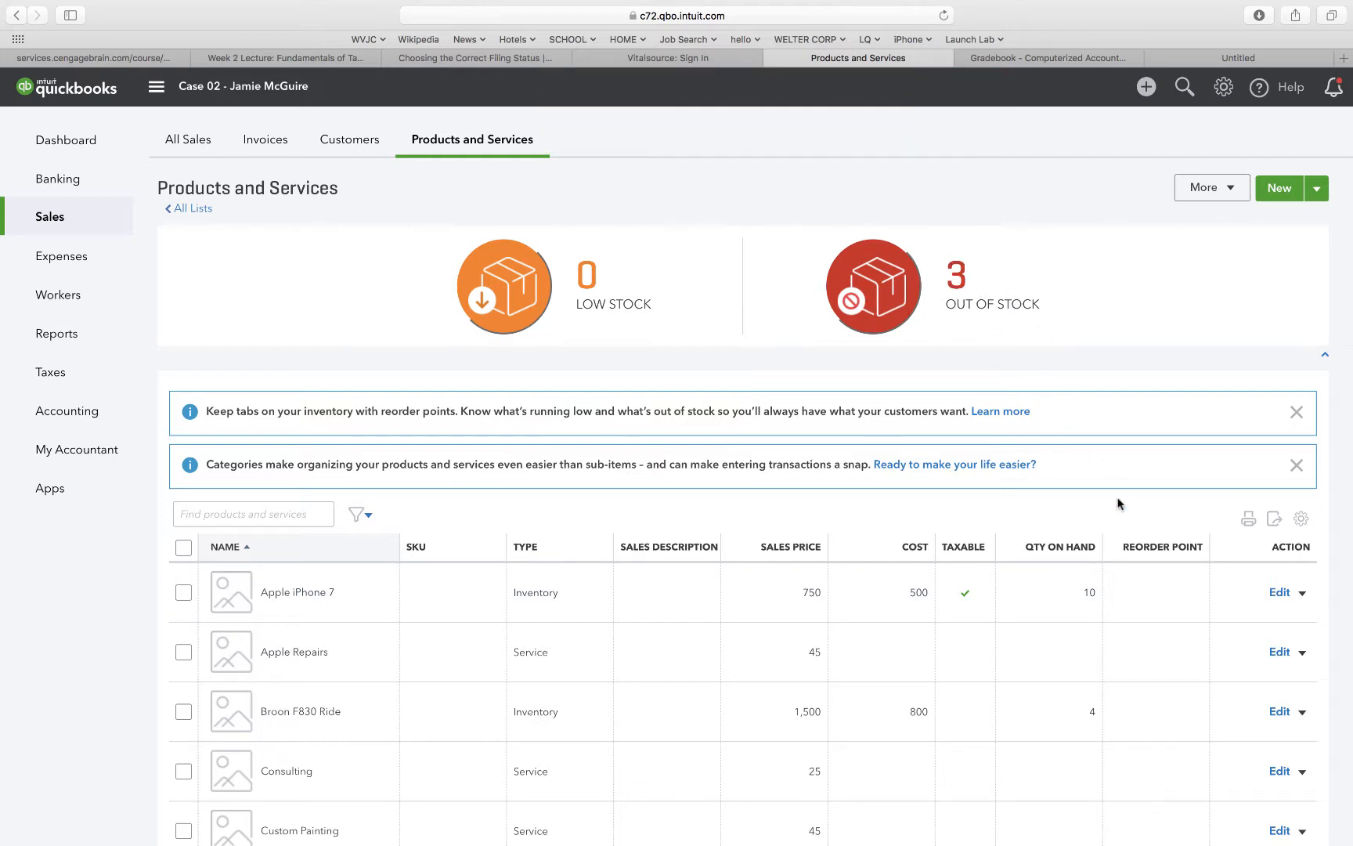
{"action": "scroll", "coordinate": [1064, 580], "scroll_direction": "down", "scroll_amount": 5}
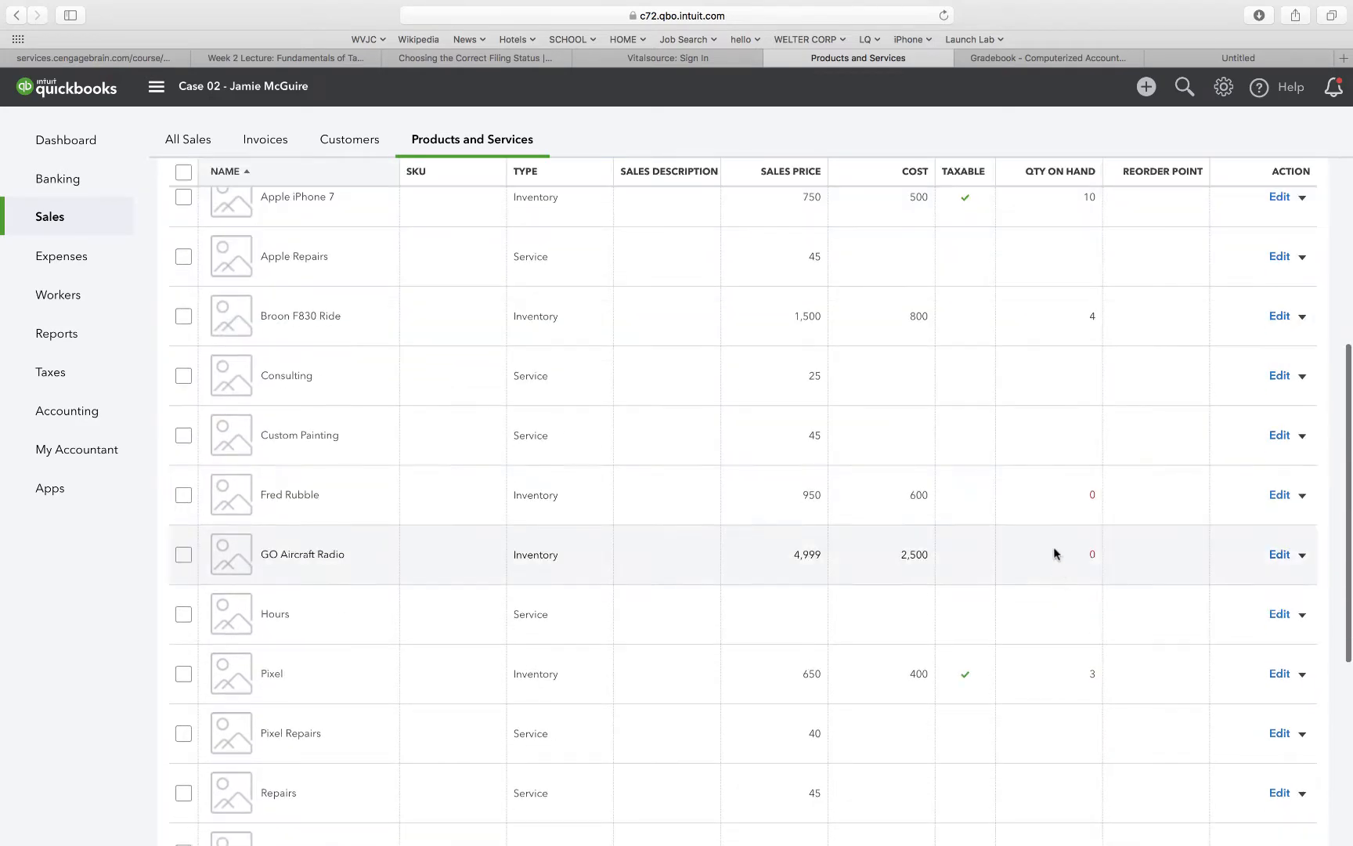
{"action": "scroll", "coordinate": [1046, 514], "scroll_direction": "down", "scroll_amount": 4}
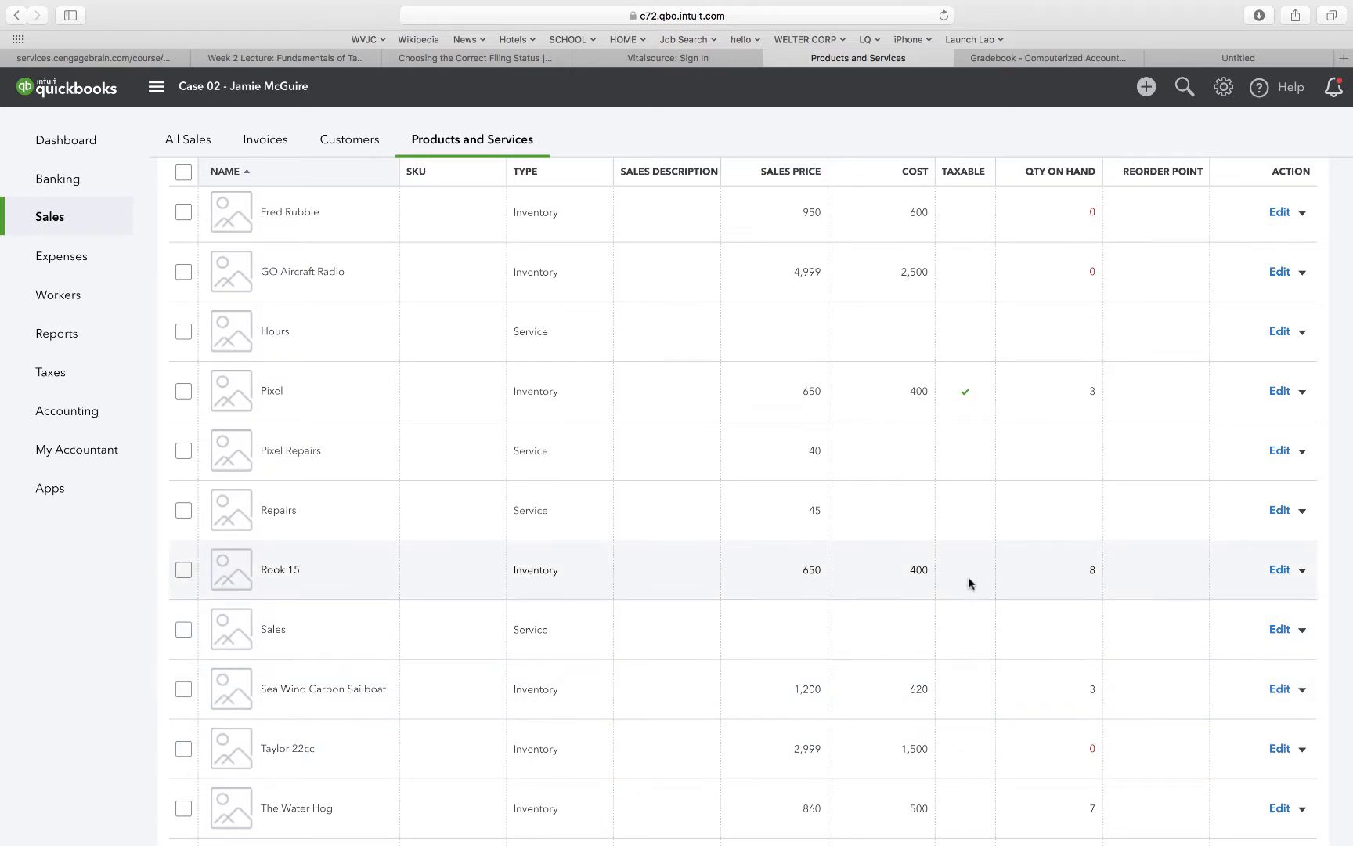
{"action": "scroll", "coordinate": [969, 580], "scroll_direction": "up", "scroll_amount": 5}
{"action": "scroll", "coordinate": [969, 576], "scroll_direction": "up", "scroll_amount": 5}
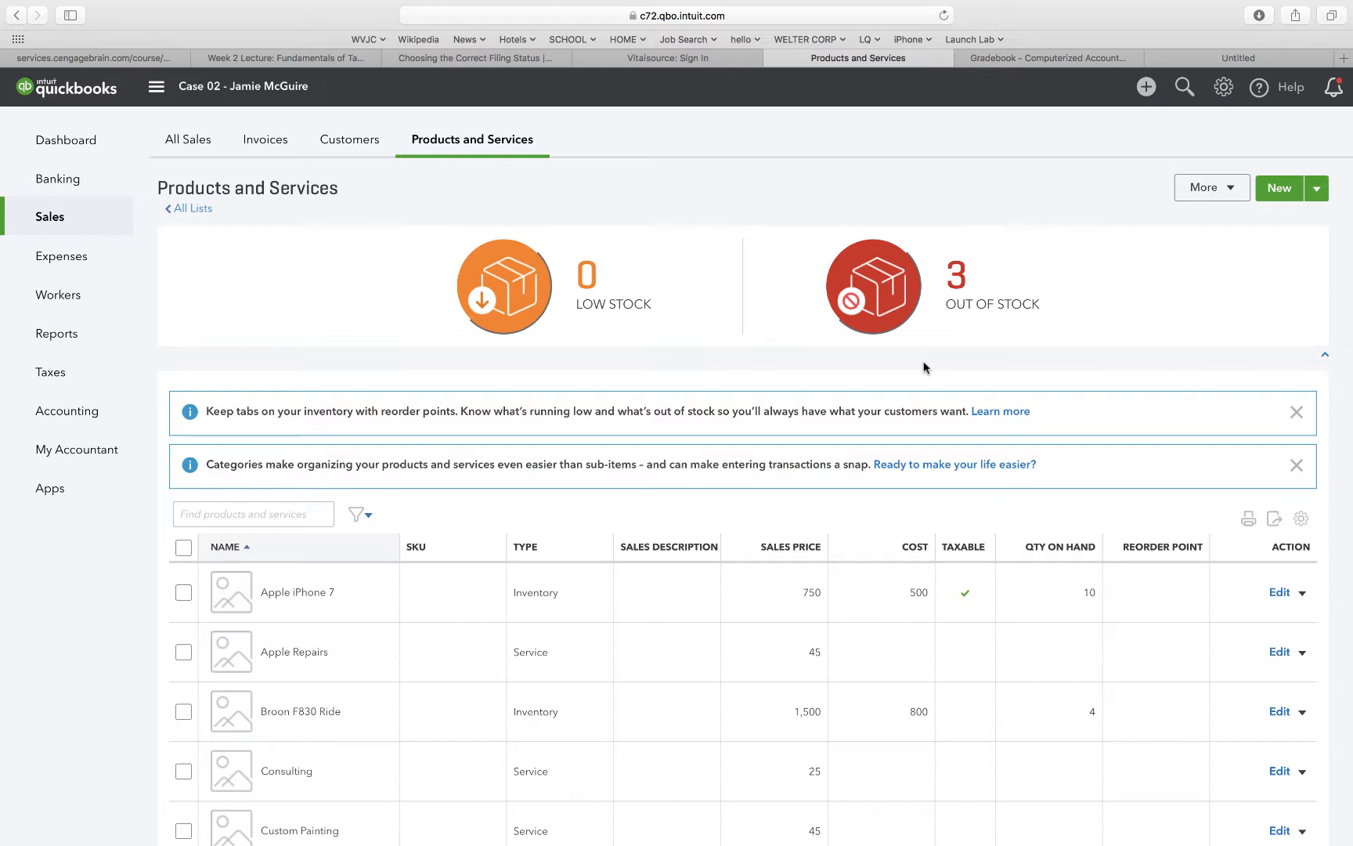
Start a new sales receipt dated 01/03/2019 for customer Benson's RC.
{"action": "left_click", "coordinate": [1146, 92]}
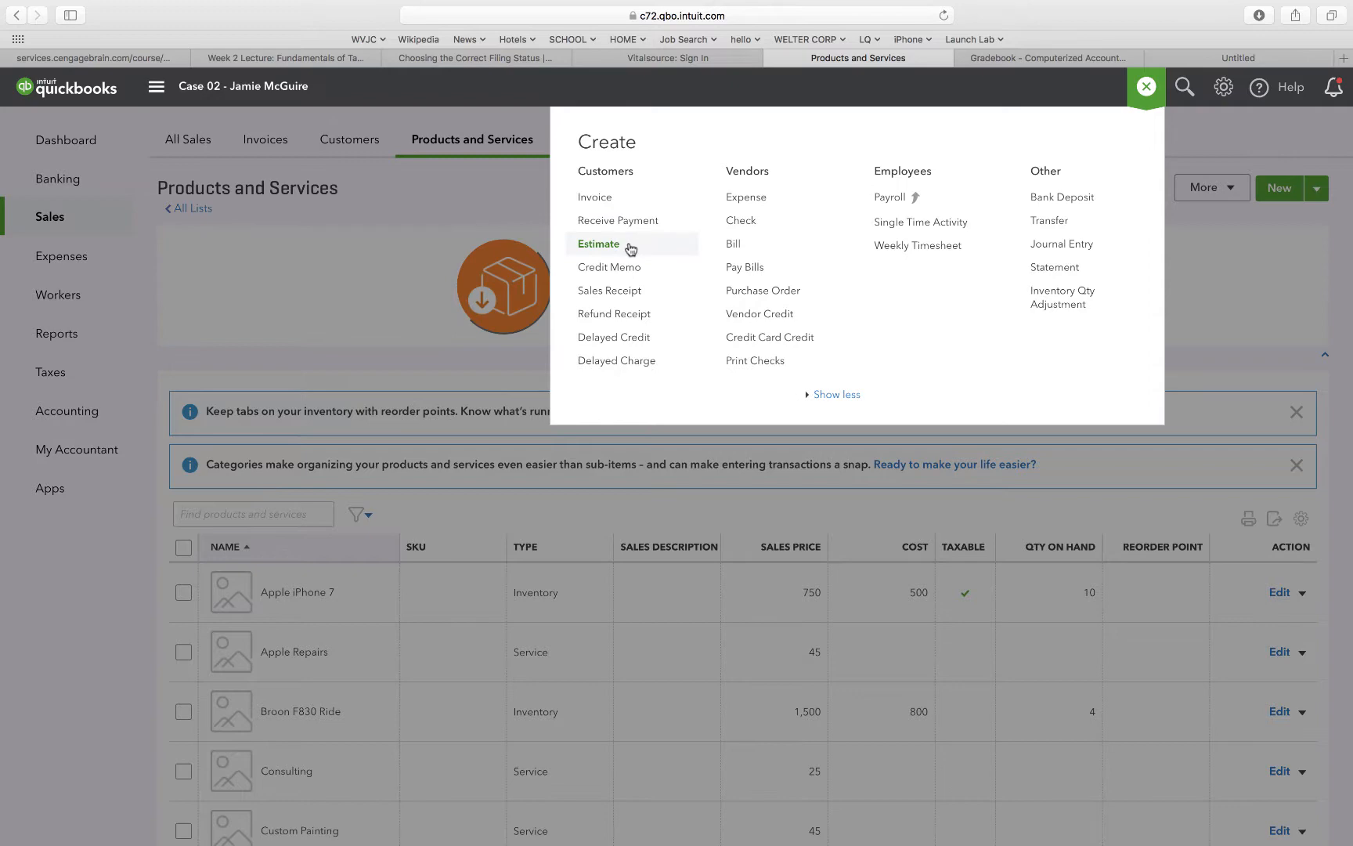
{"action": "left_click", "coordinate": [610, 291]}
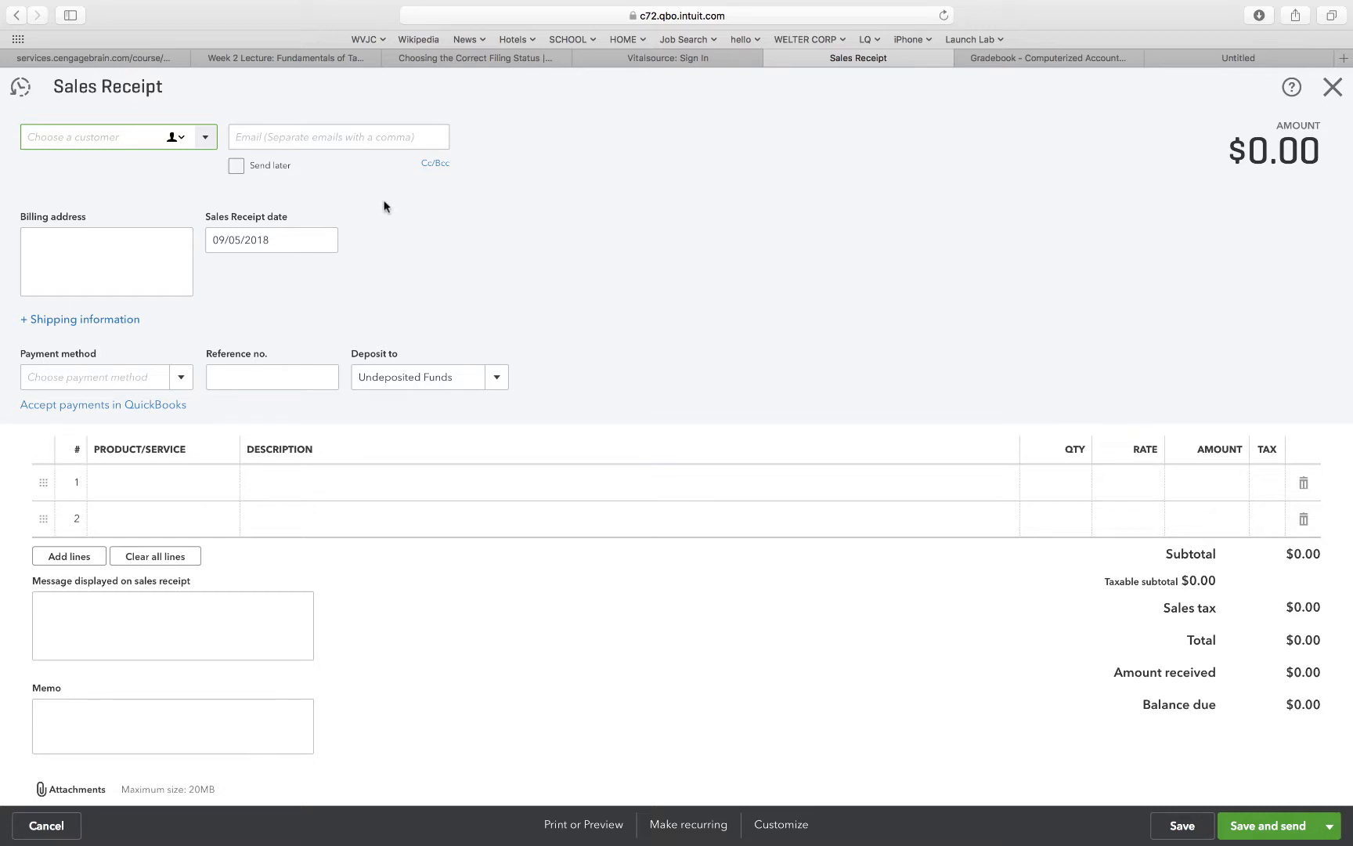
{"action": "left_click", "coordinate": [283, 240]}
{"action": "type", "text": "1"}
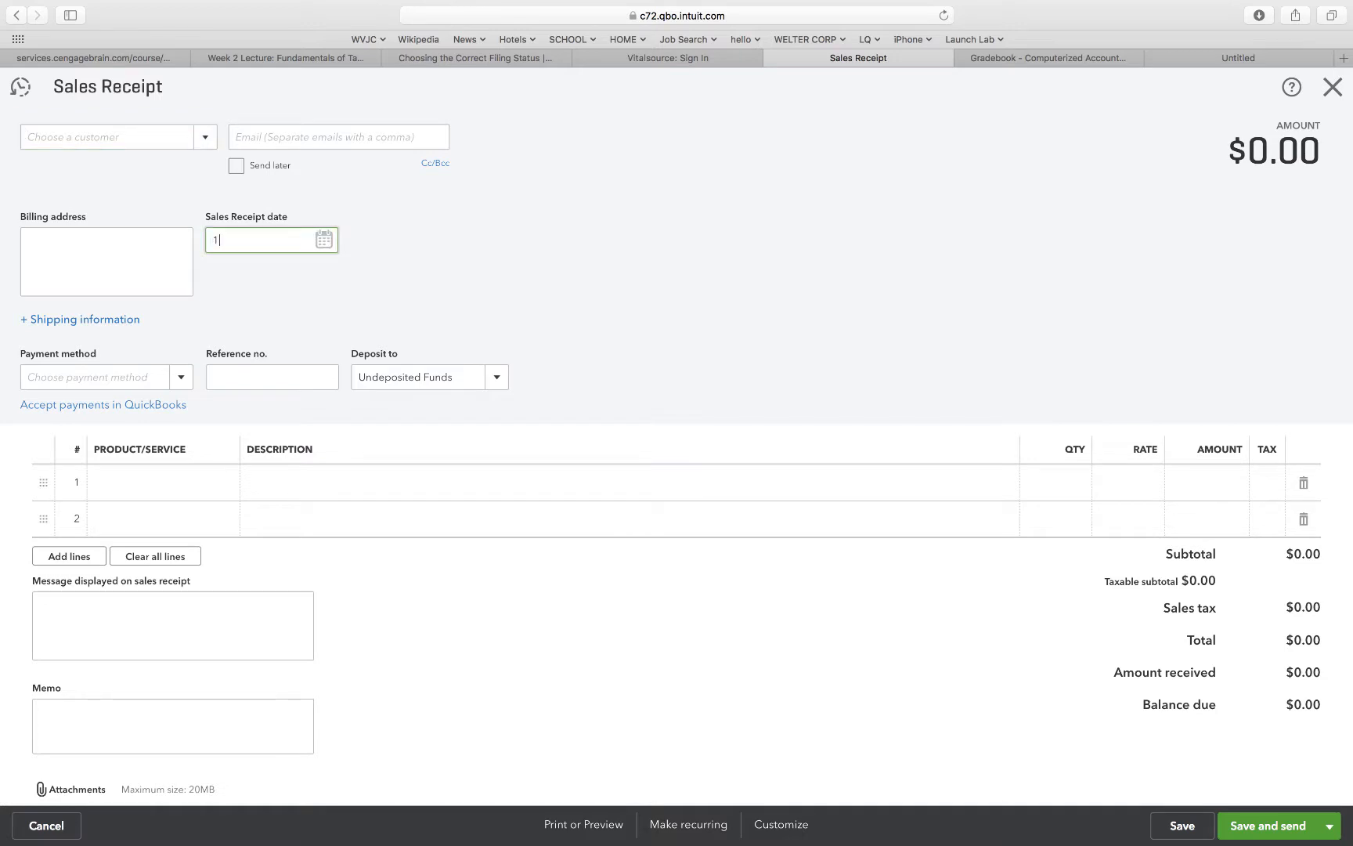
{"action": "type", "text": "/03/2019"}
{"action": "left_click", "coordinate": [286, 284]}
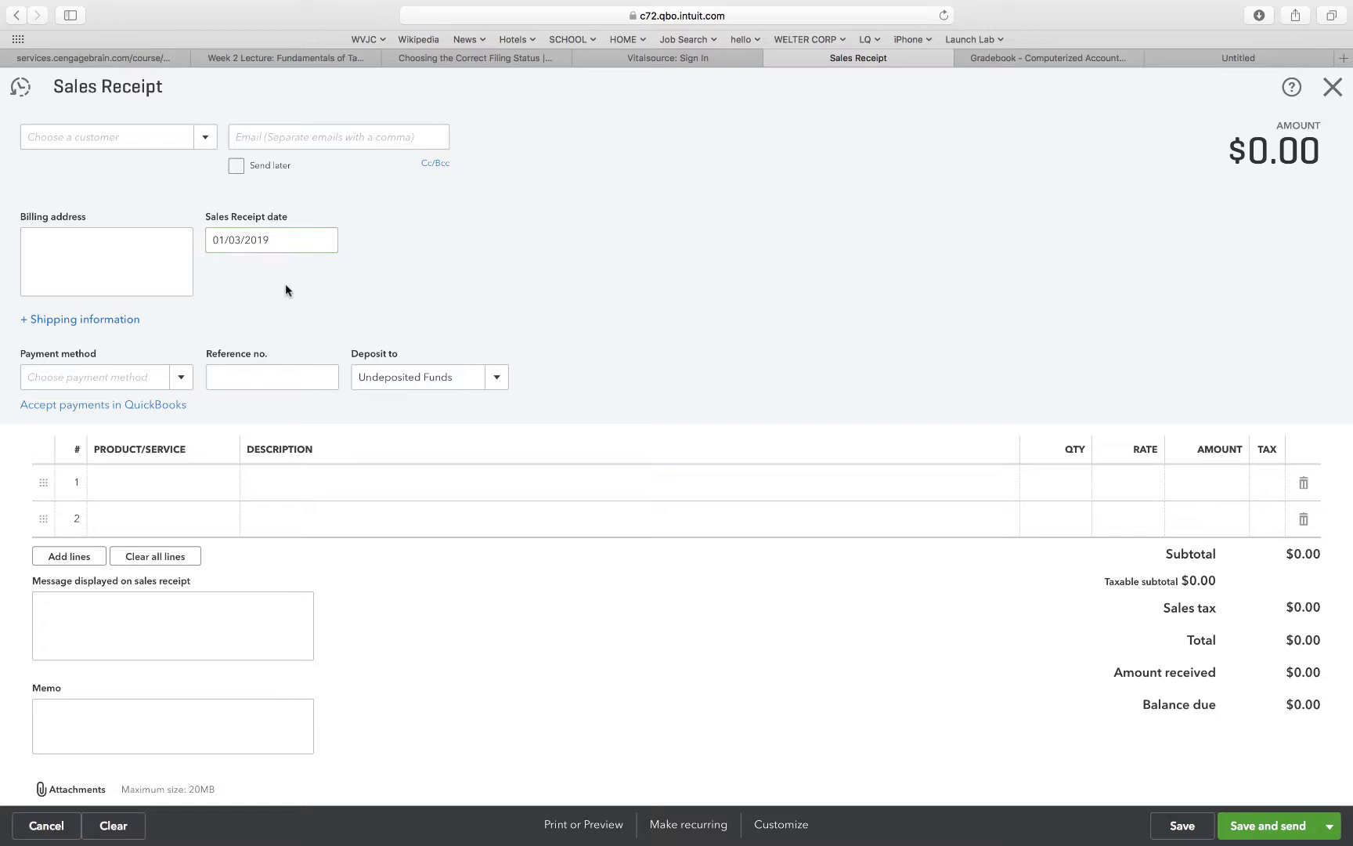
{"action": "left_click", "coordinate": [205, 139]}
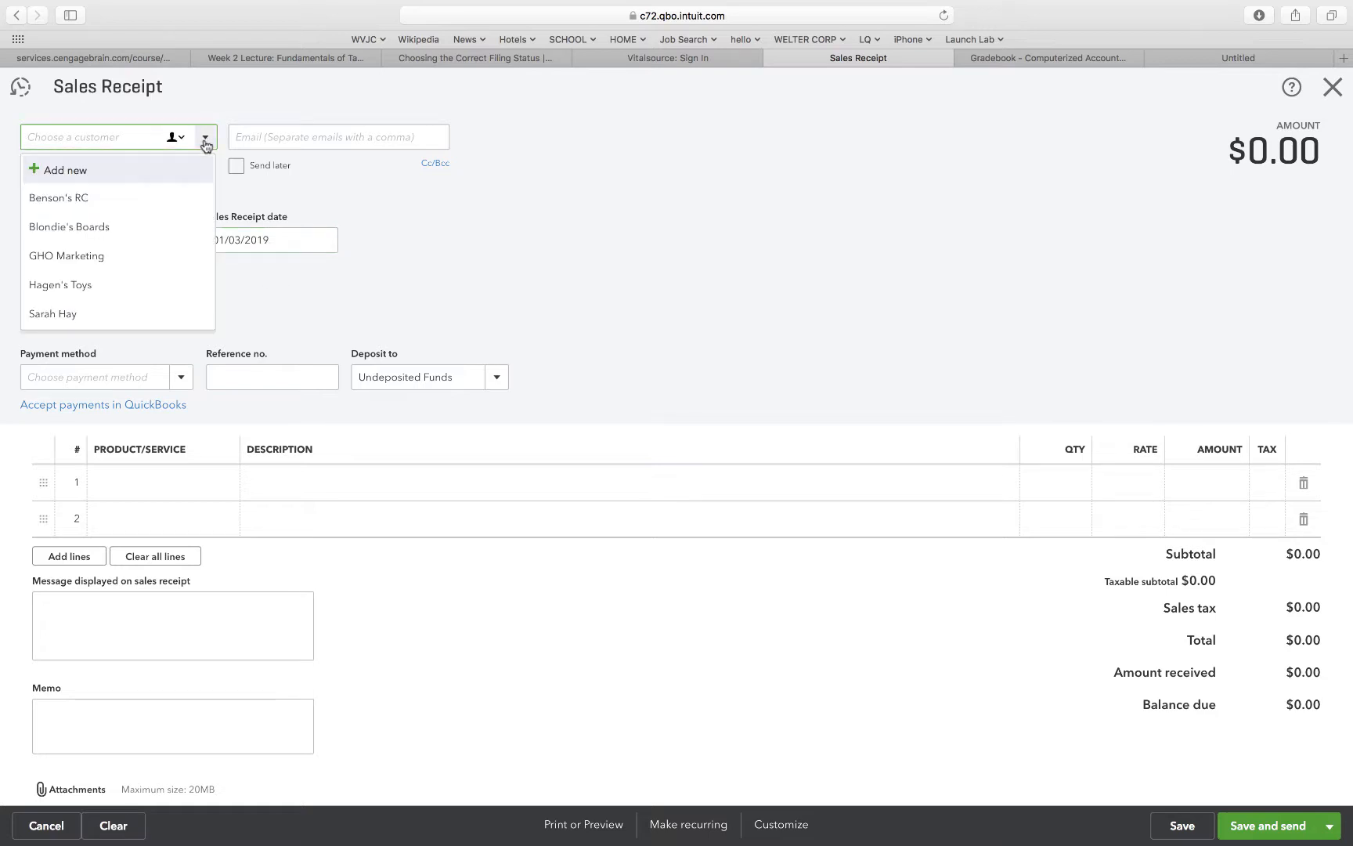
{"action": "left_click", "coordinate": [111, 205]}
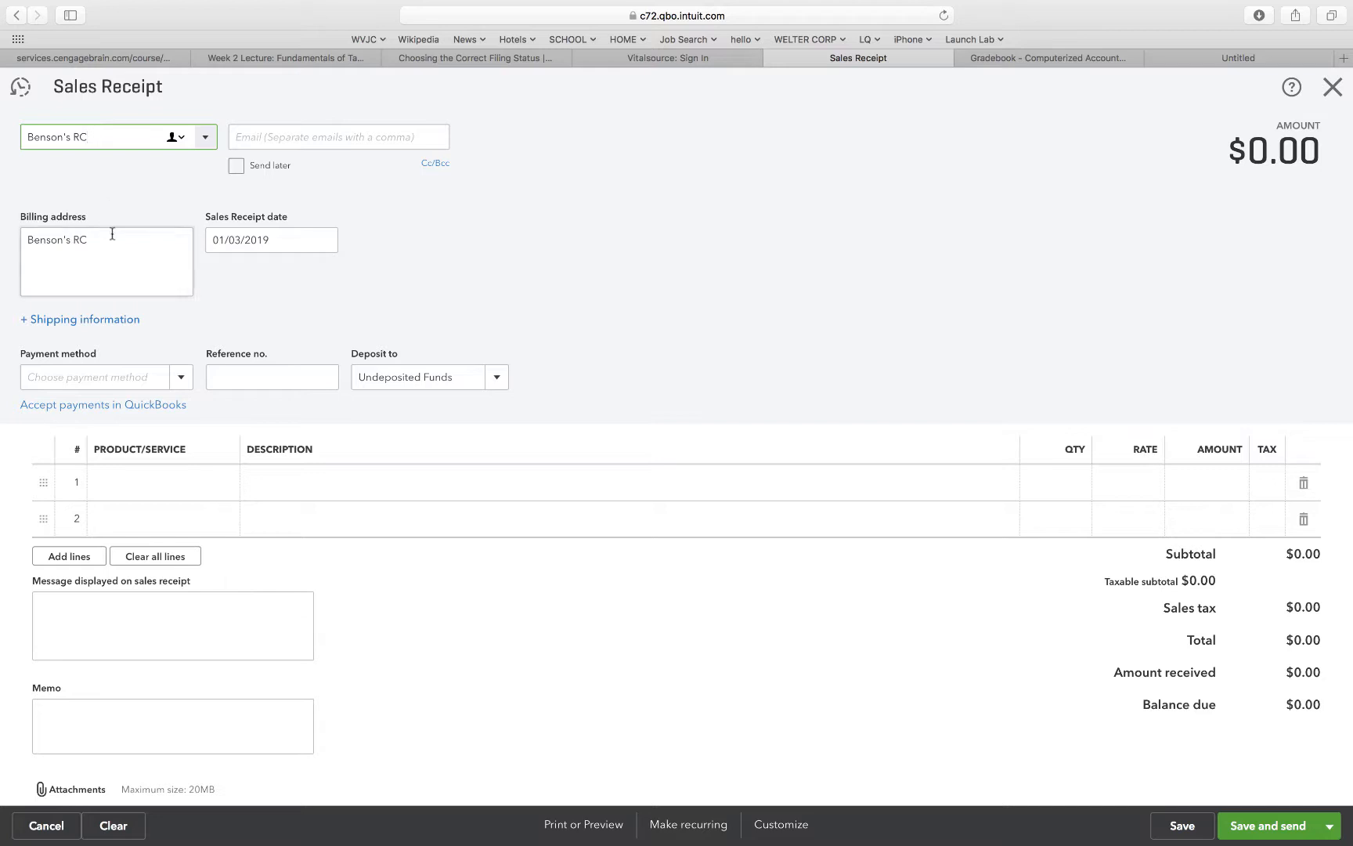
Set the receipt's payment method to Credit Card and its reference number to 16756.
{"action": "left_click", "coordinate": [183, 379]}
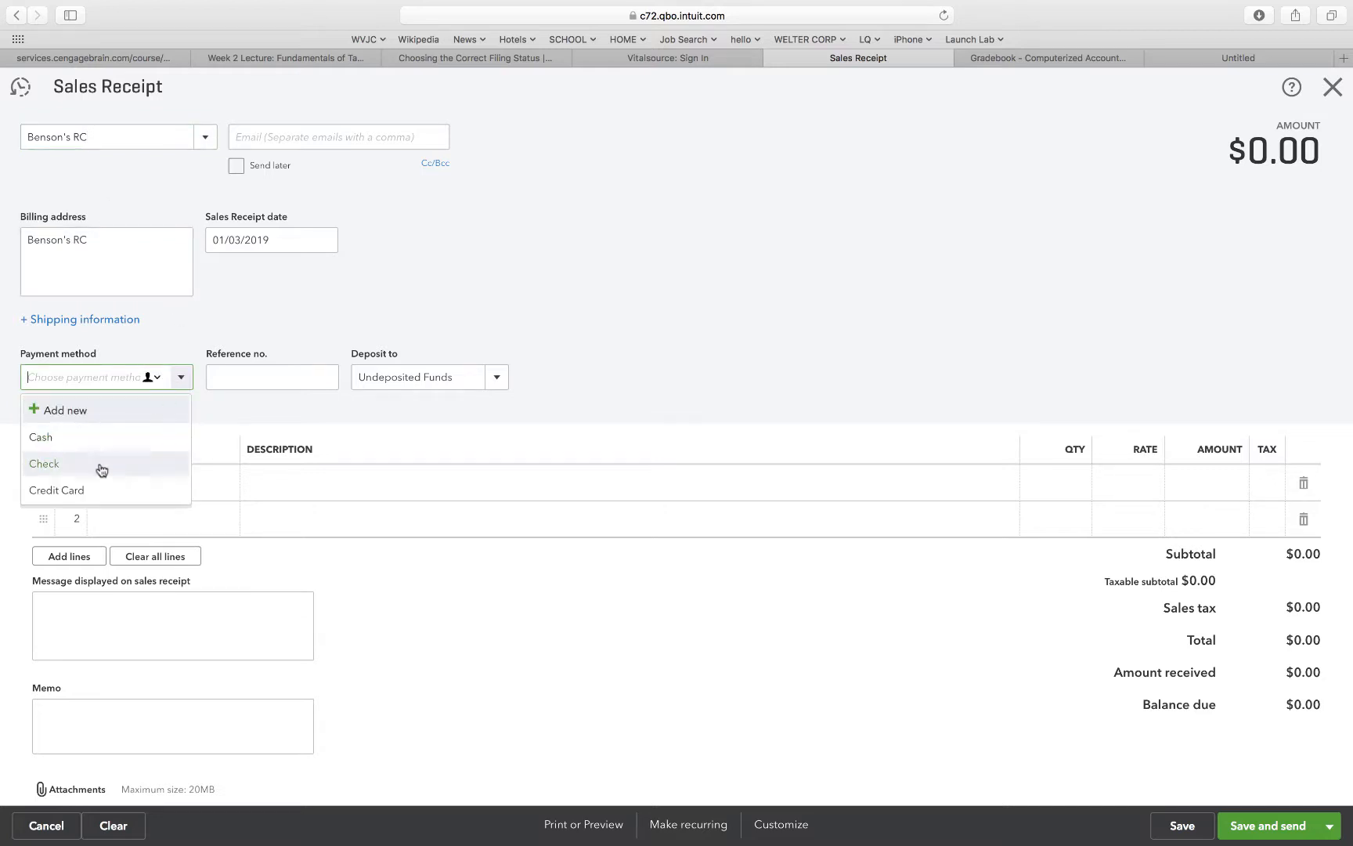
{"action": "left_click", "coordinate": [82, 496]}
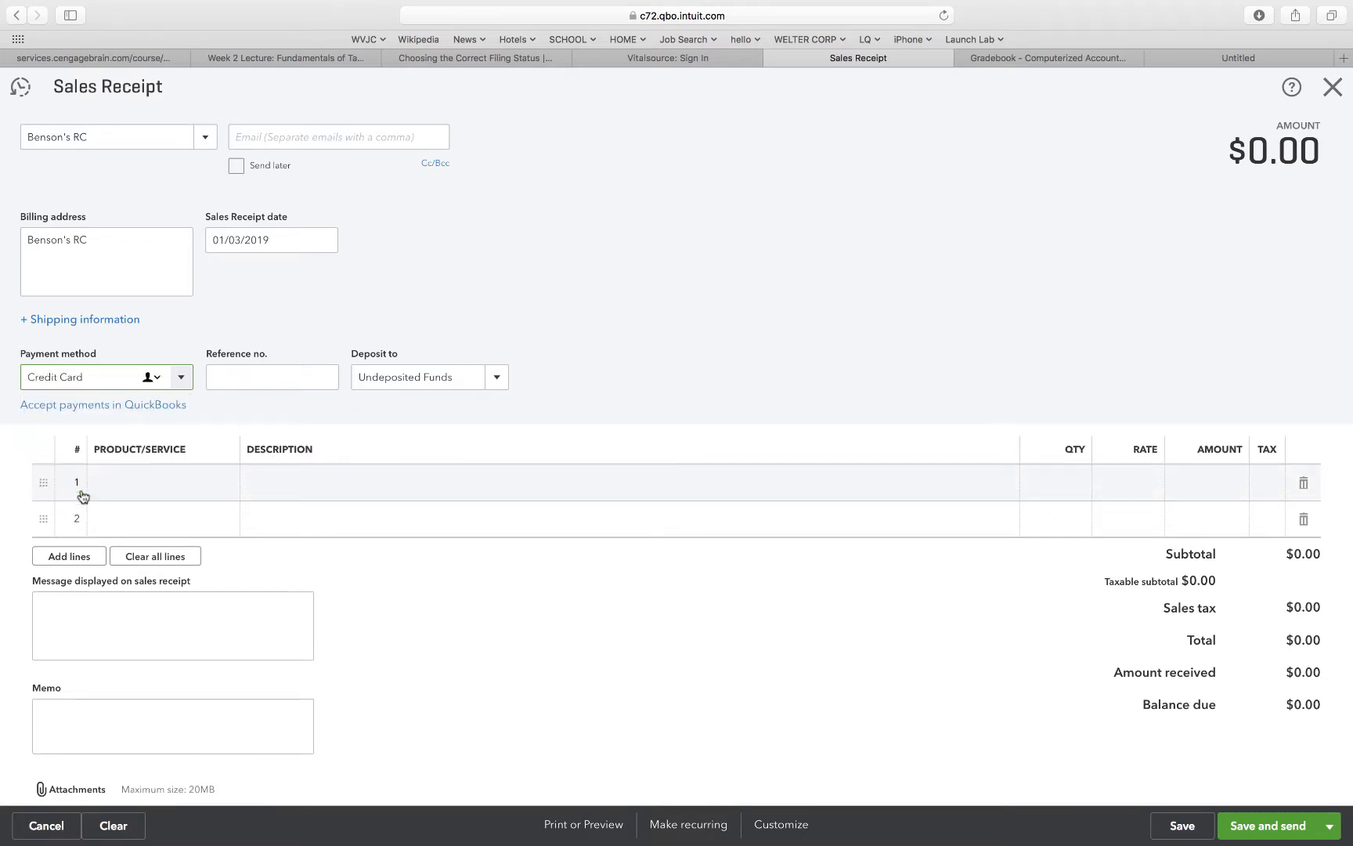
{"action": "left_click", "coordinate": [229, 377]}
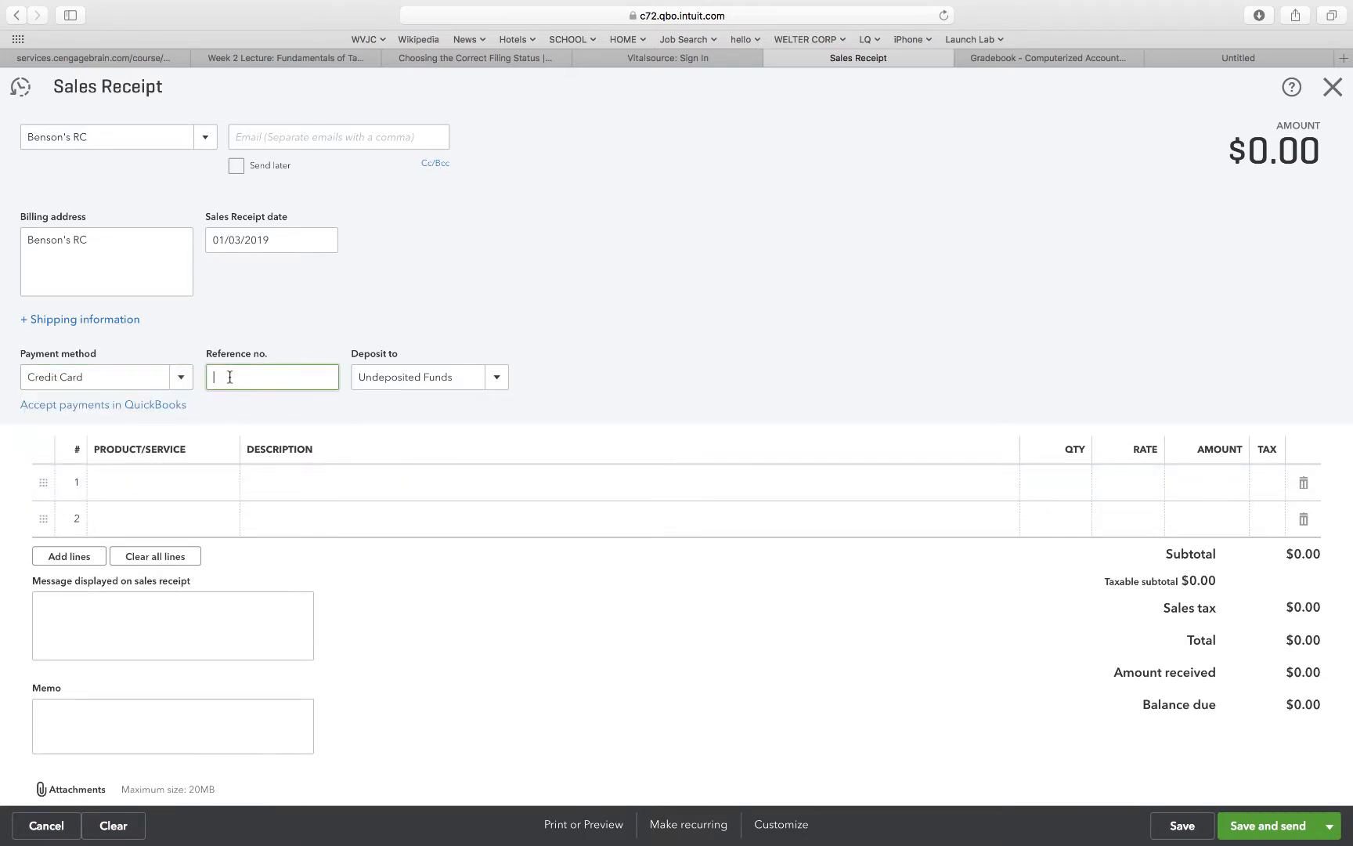
{"action": "type", "text": "16756"}
Add a receipt line for 3 units of Broon F830 Ride.
{"action": "left_click", "coordinate": [186, 482]}
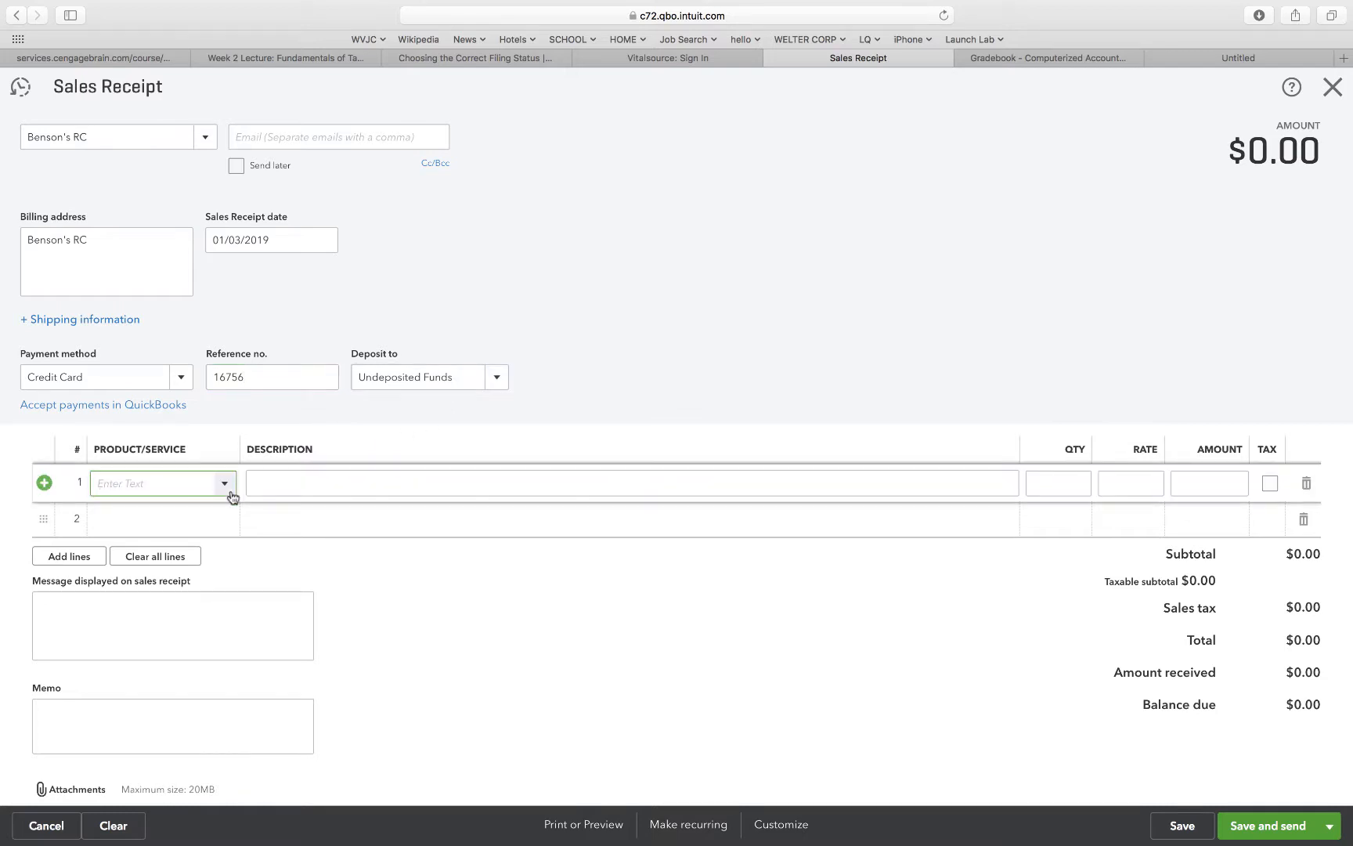
{"action": "left_click", "coordinate": [224, 486]}
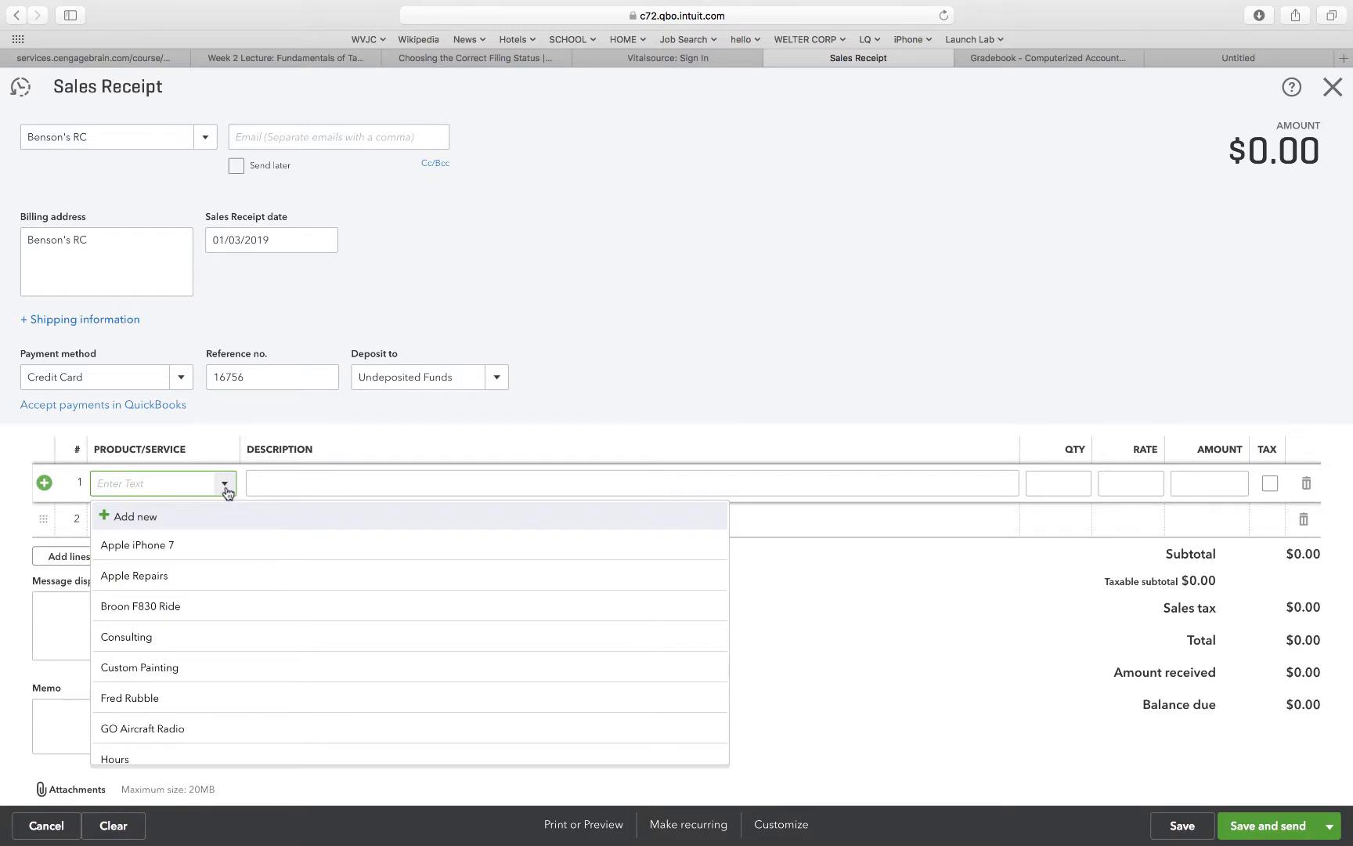
{"action": "left_click", "coordinate": [160, 610]}
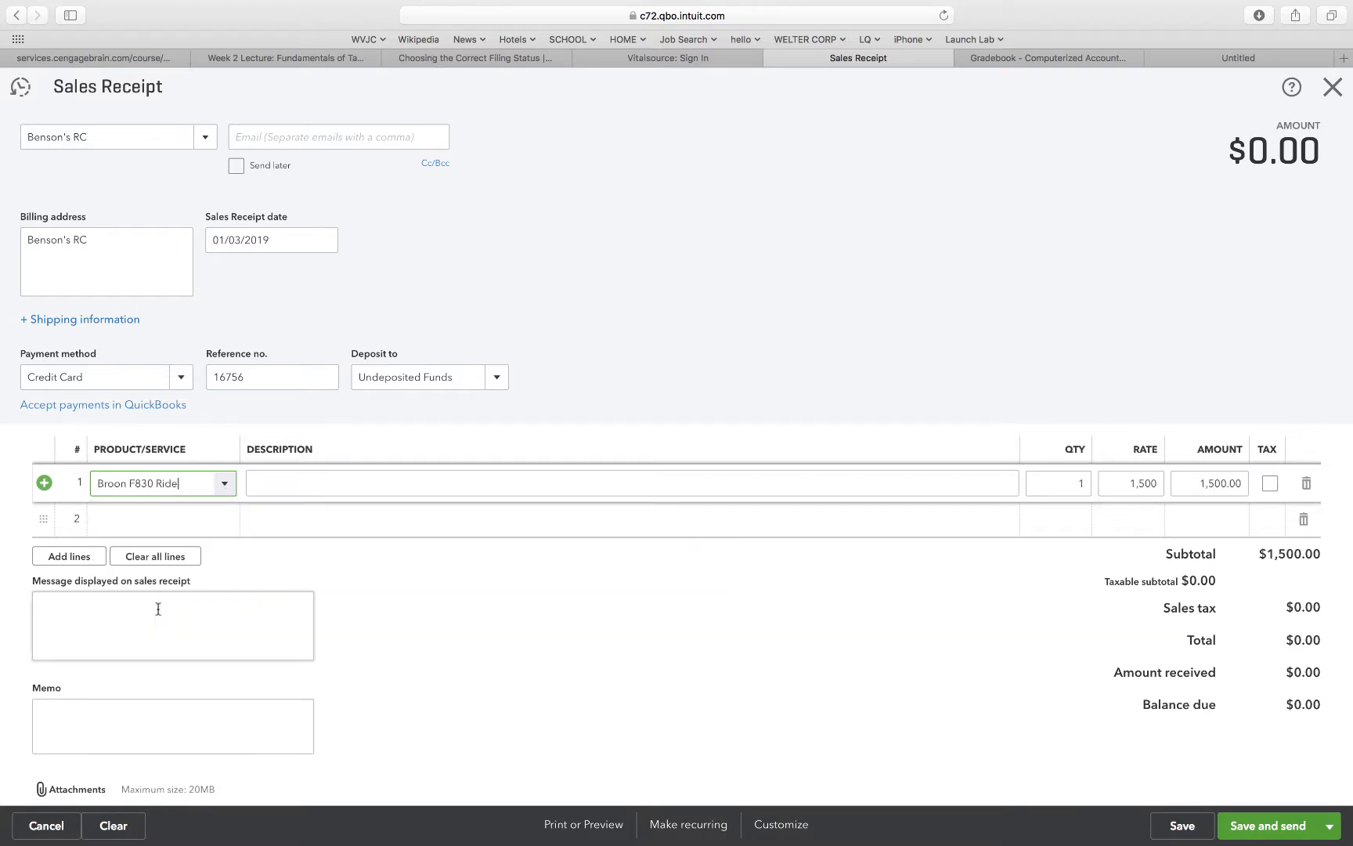
{"action": "left_click", "coordinate": [1084, 483]}
{"action": "type", "text": "3"}
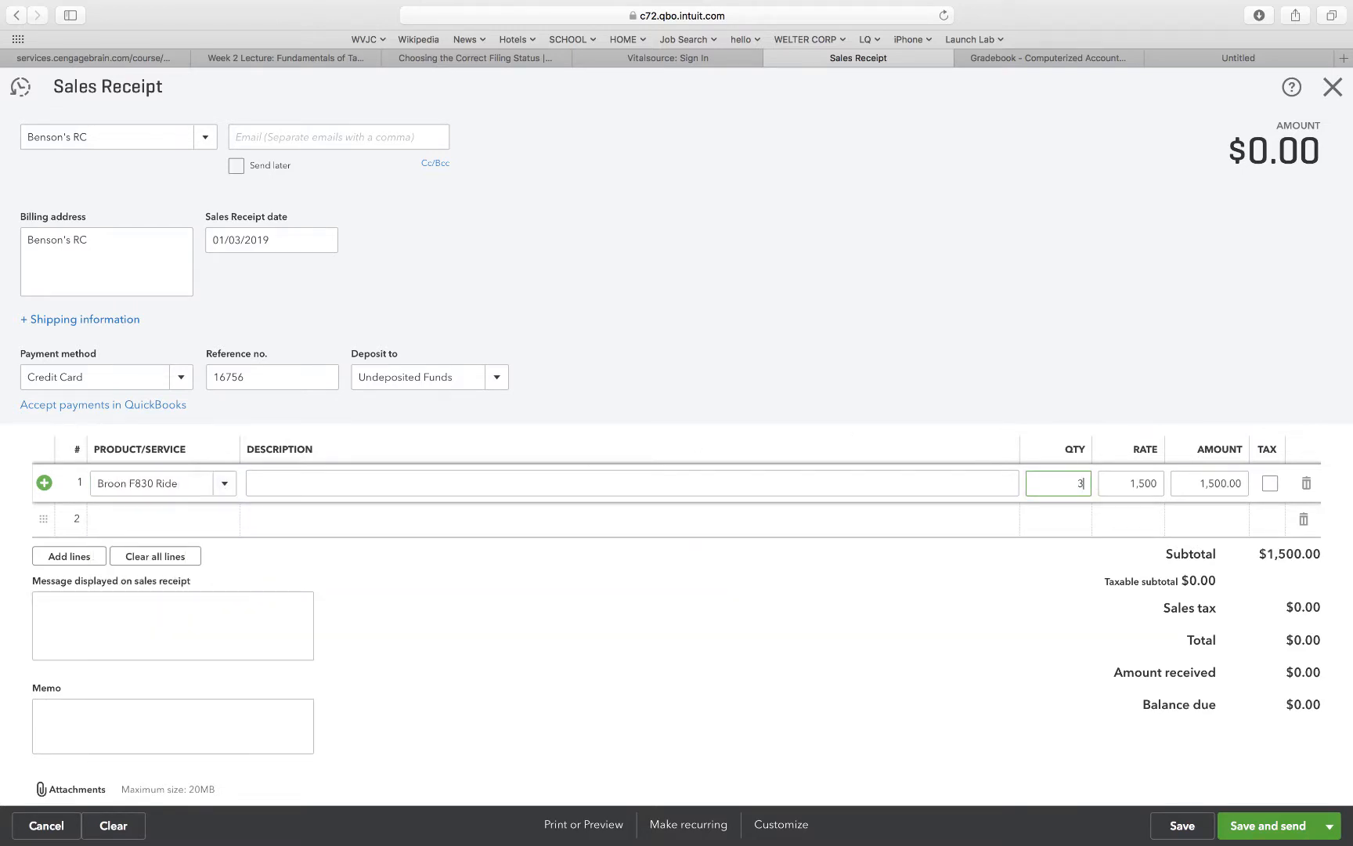
{"action": "left_click", "coordinate": [1064, 412]}
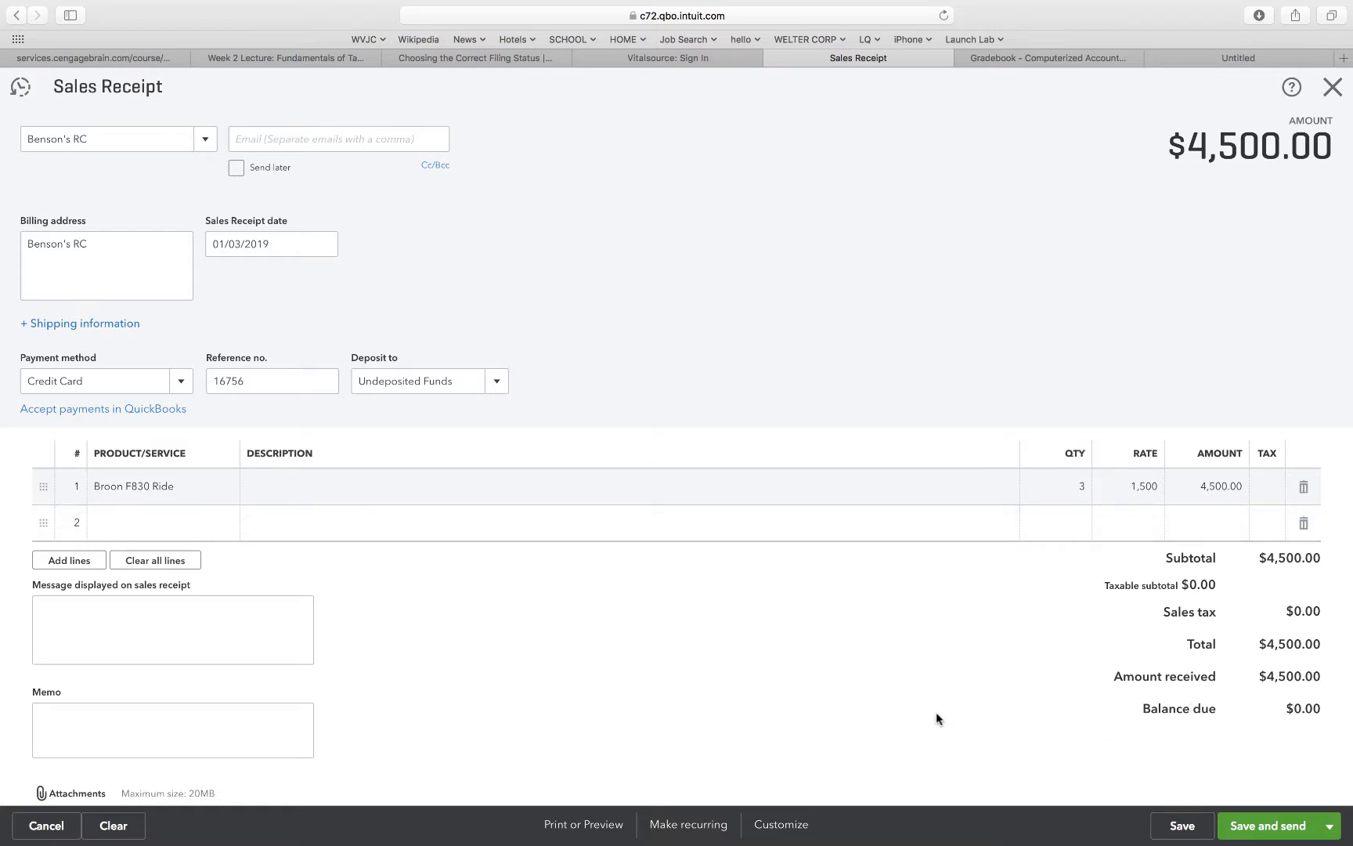
Save the completed sales receipt and close it.
{"action": "scroll", "coordinate": [936, 719], "scroll_direction": "down", "scroll_amount": 3}
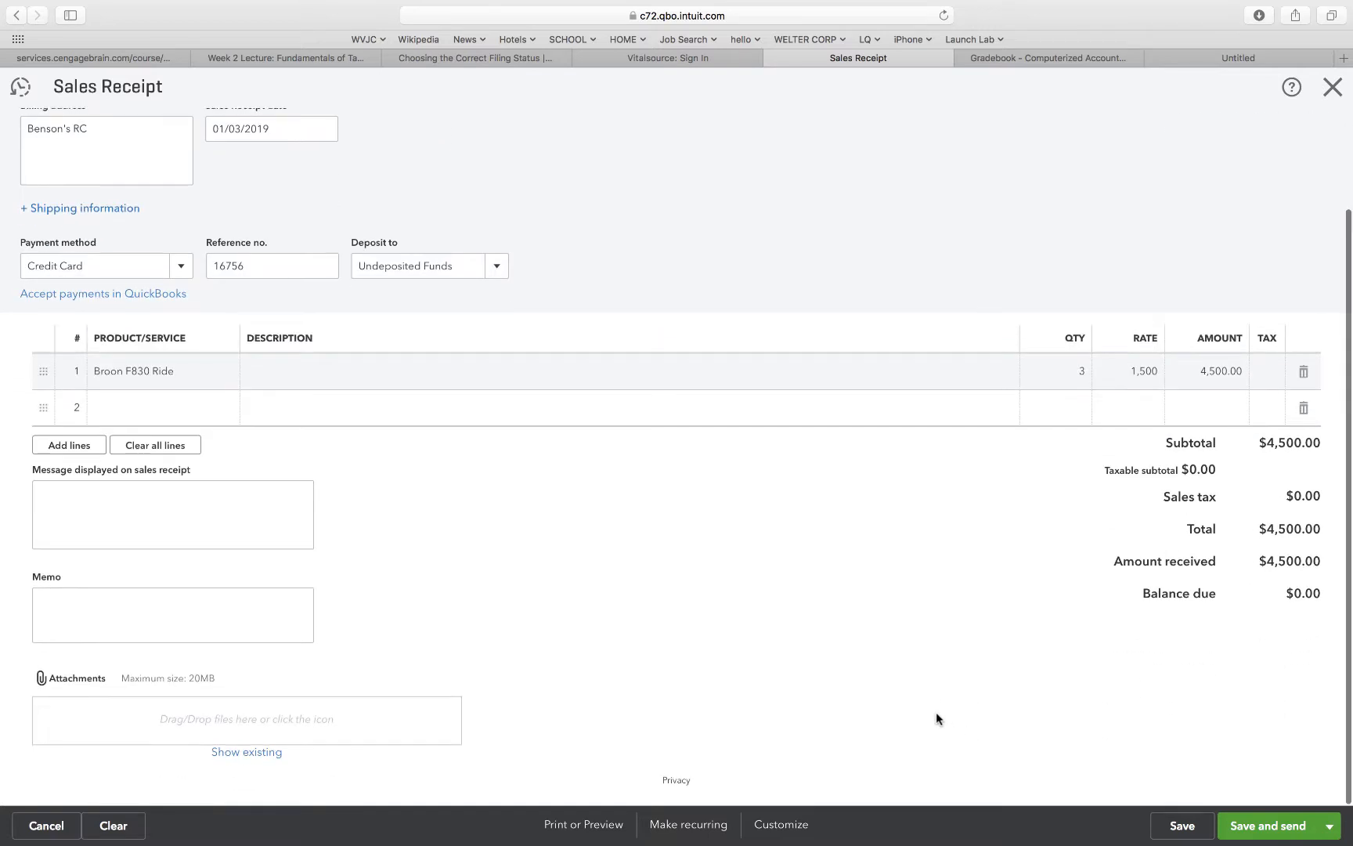
{"action": "left_click", "coordinate": [1180, 826]}
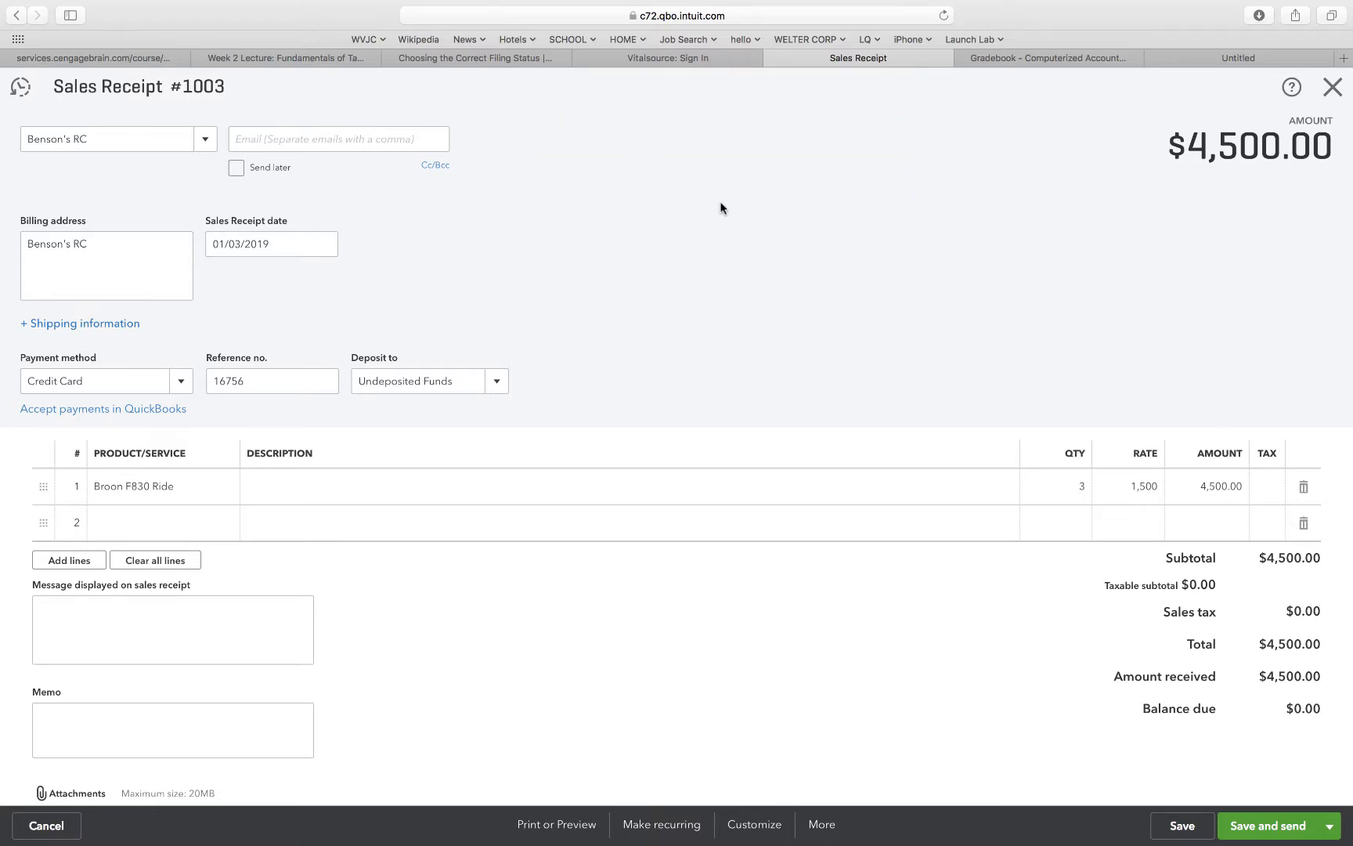
{"action": "left_click", "coordinate": [1333, 87]}
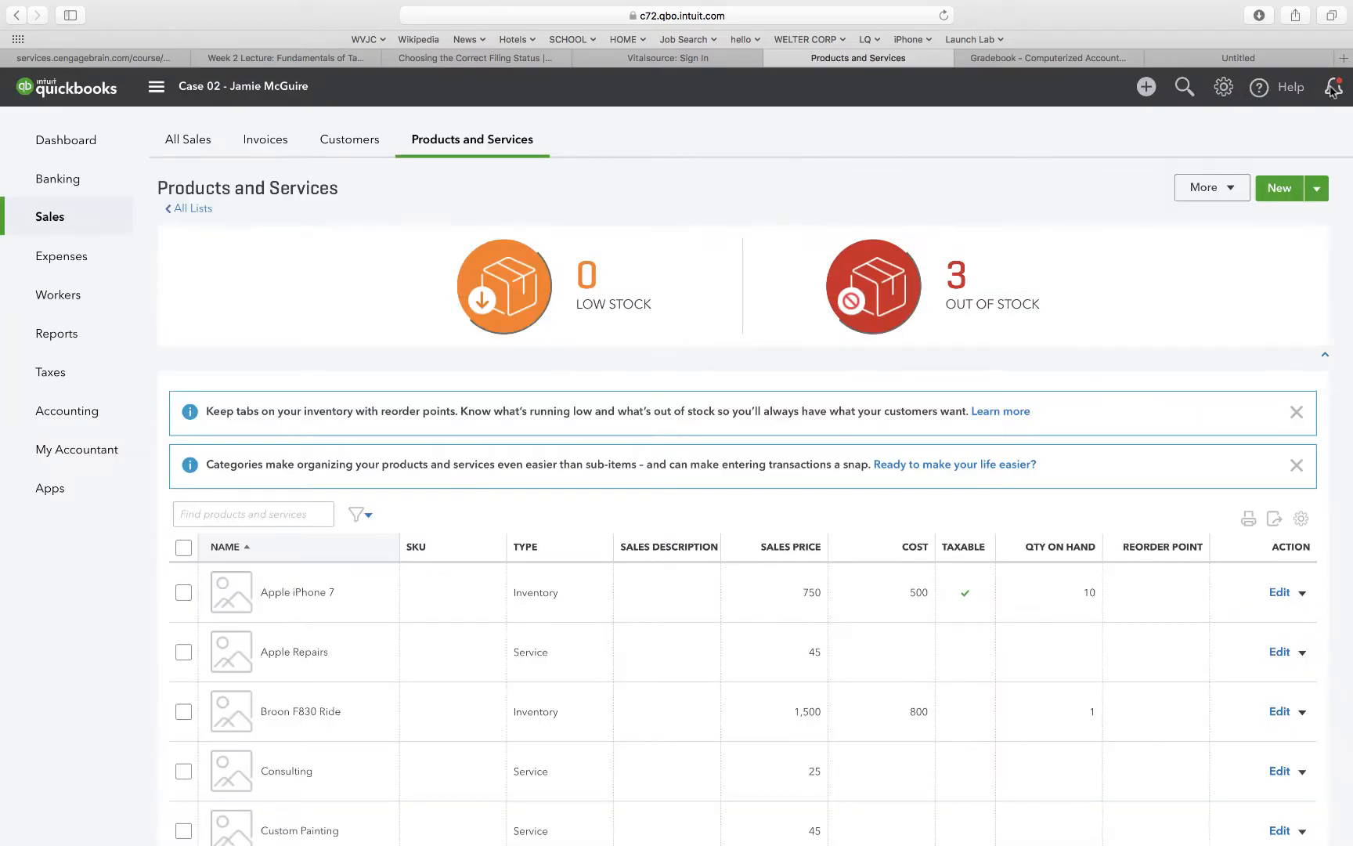
Start a new invoice and set its invoice date to 01/04/2019.
{"action": "left_click", "coordinate": [1146, 88]}
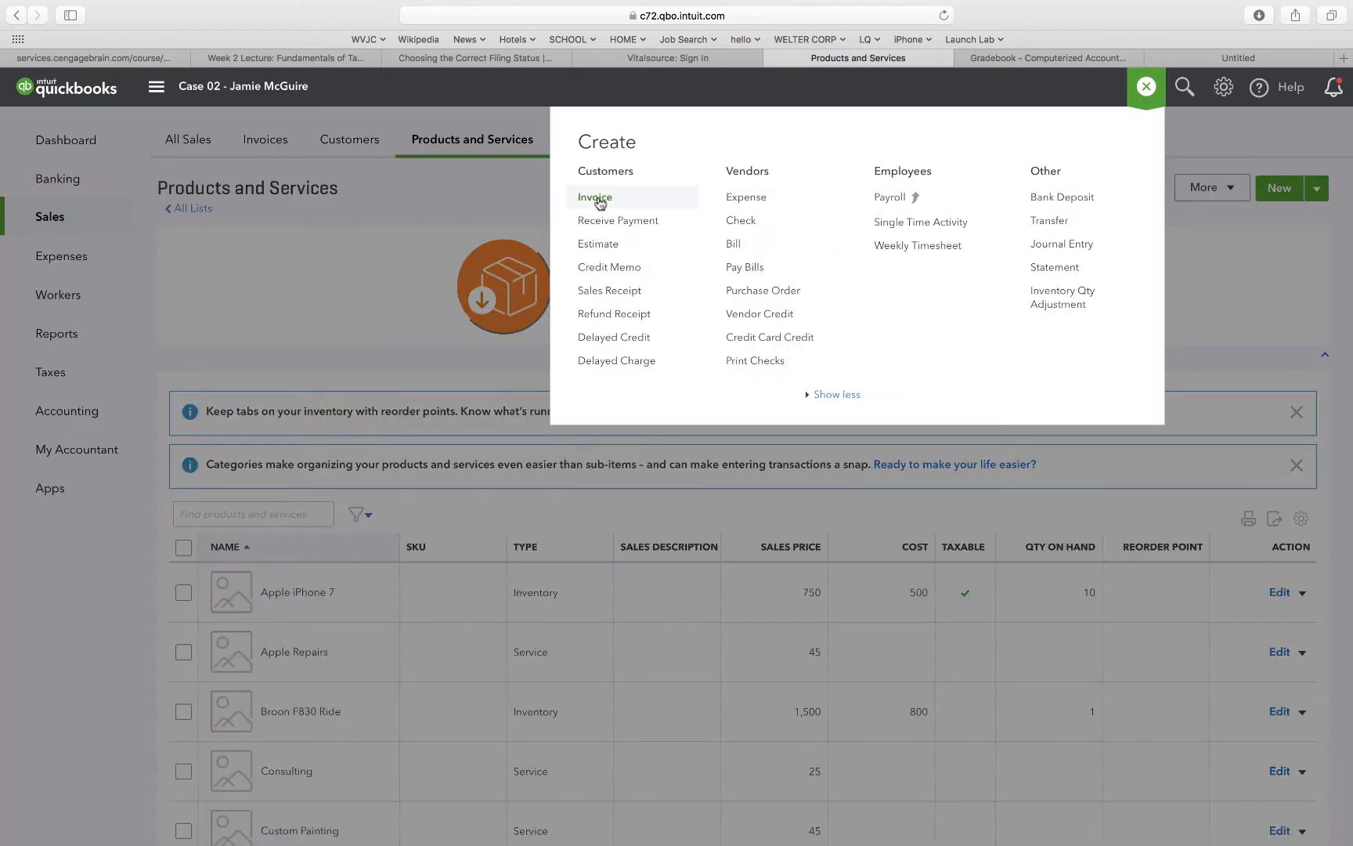
{"action": "left_click", "coordinate": [595, 199]}
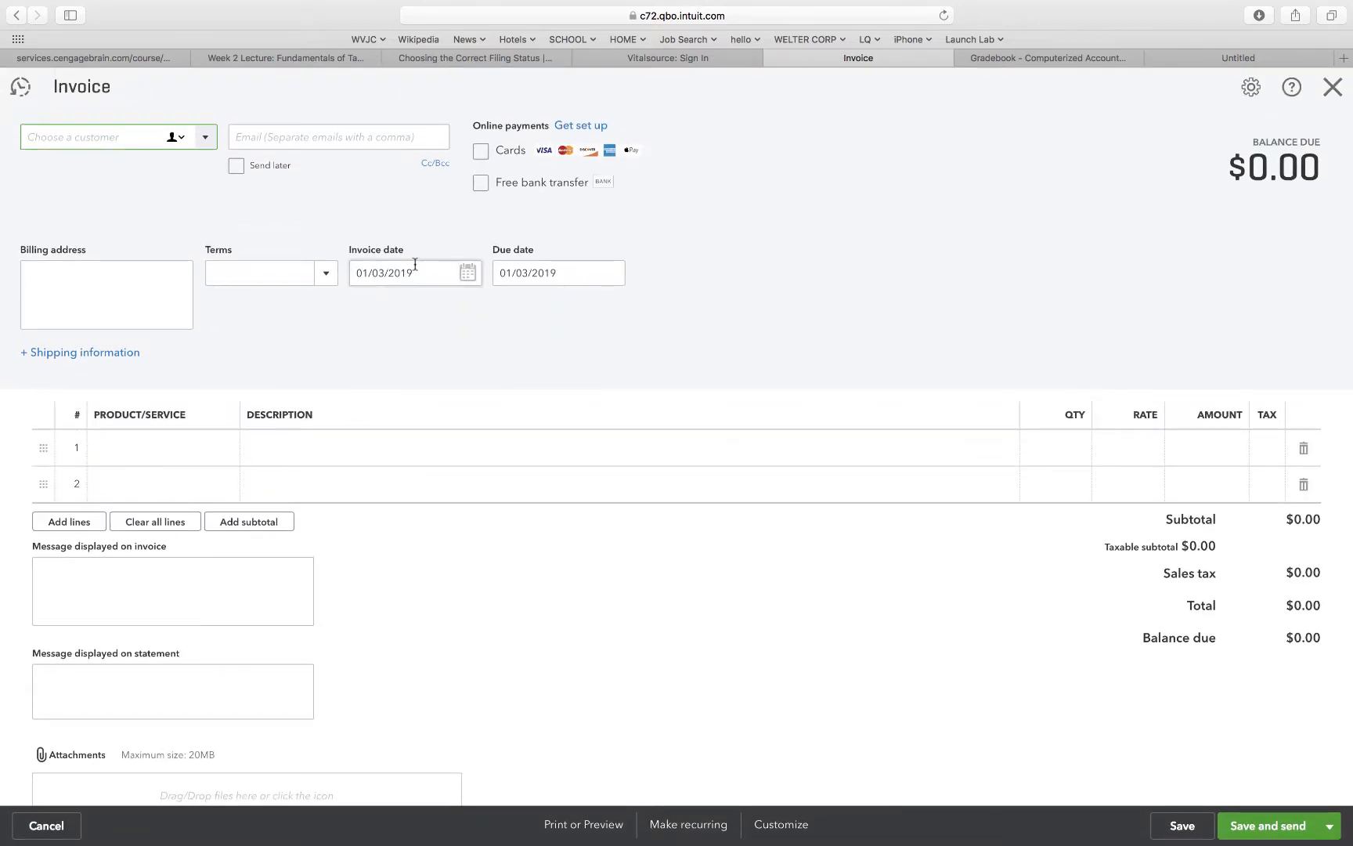
{"action": "left_click", "coordinate": [383, 271]}
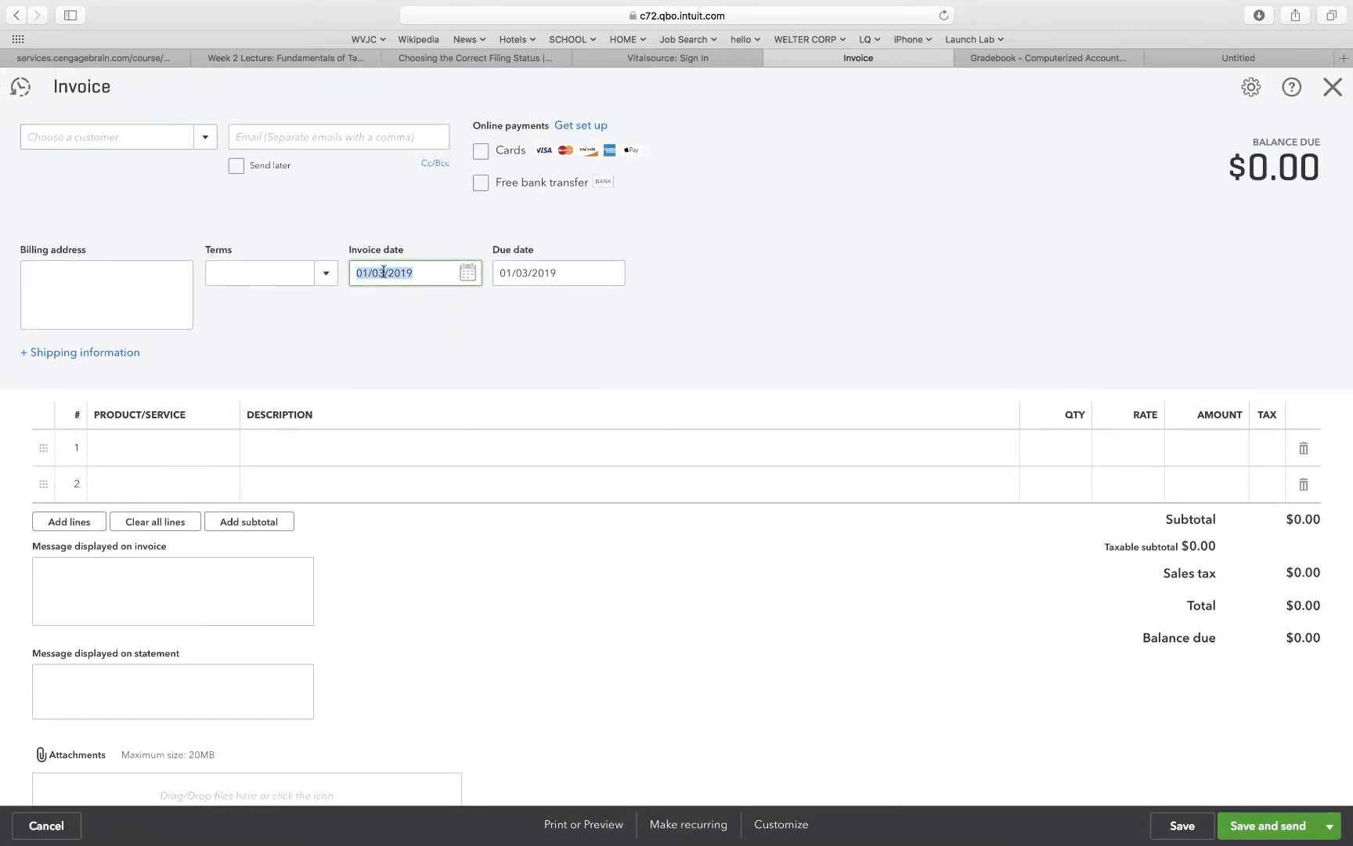
{"action": "left_click", "coordinate": [383, 271]}
{"action": "key", "text": "BackSpace"}
{"action": "type", "text": "4"}
{"action": "left_click", "coordinate": [403, 324]}
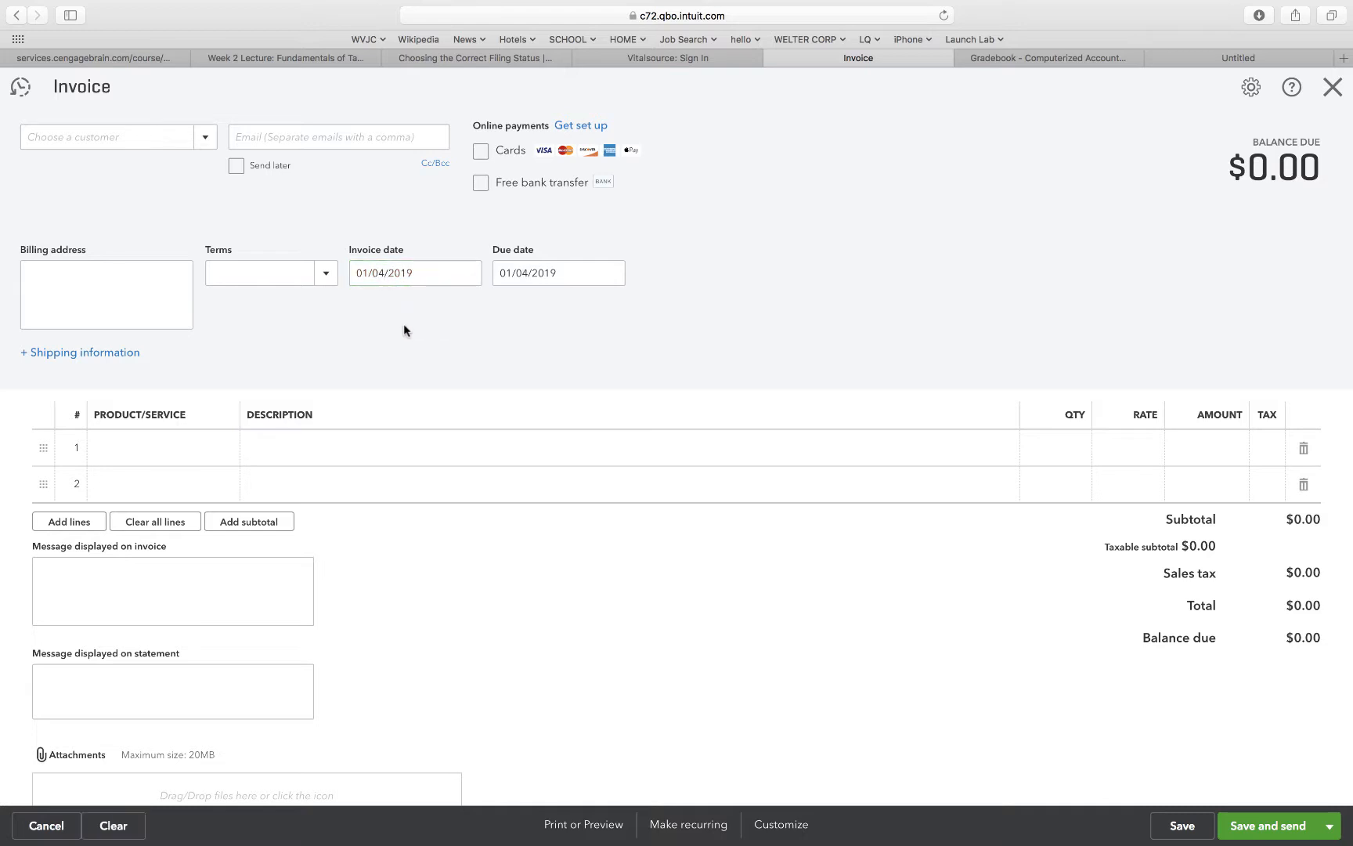
Set the invoice's customer to Hagen's Toys and its terms to Net 30.
{"action": "left_click", "coordinate": [206, 140]}
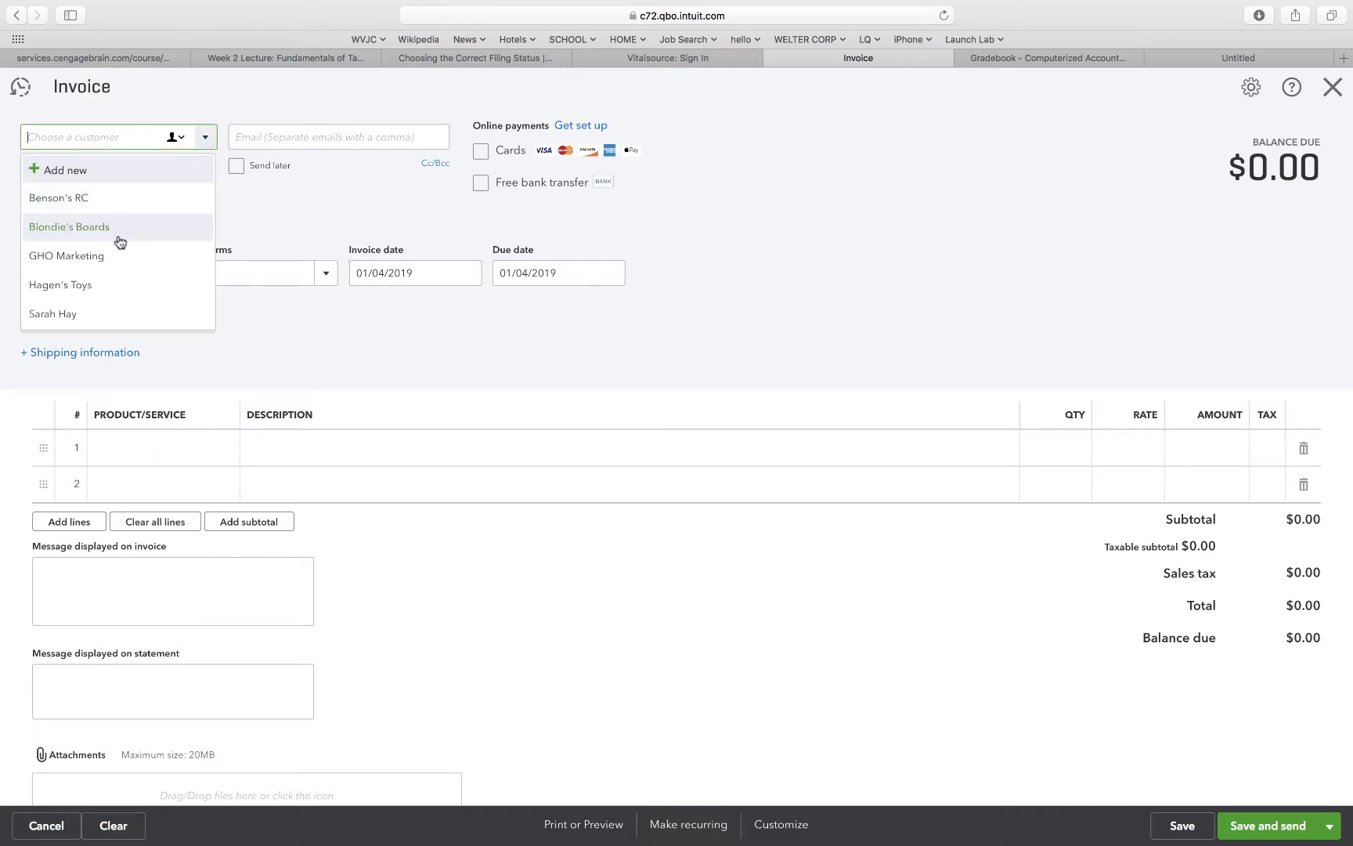
{"action": "left_click", "coordinate": [87, 285]}
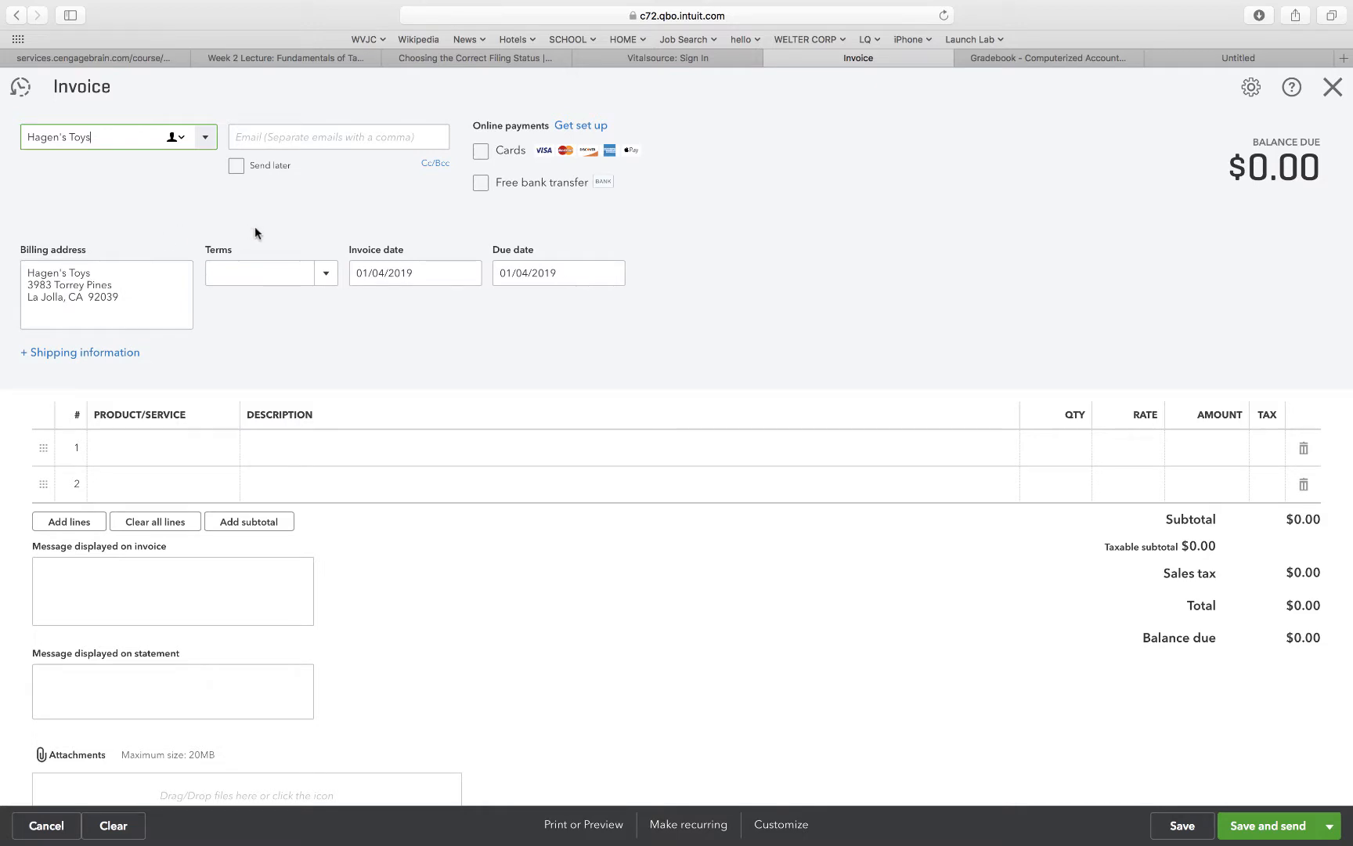
{"action": "left_click", "coordinate": [326, 276]}
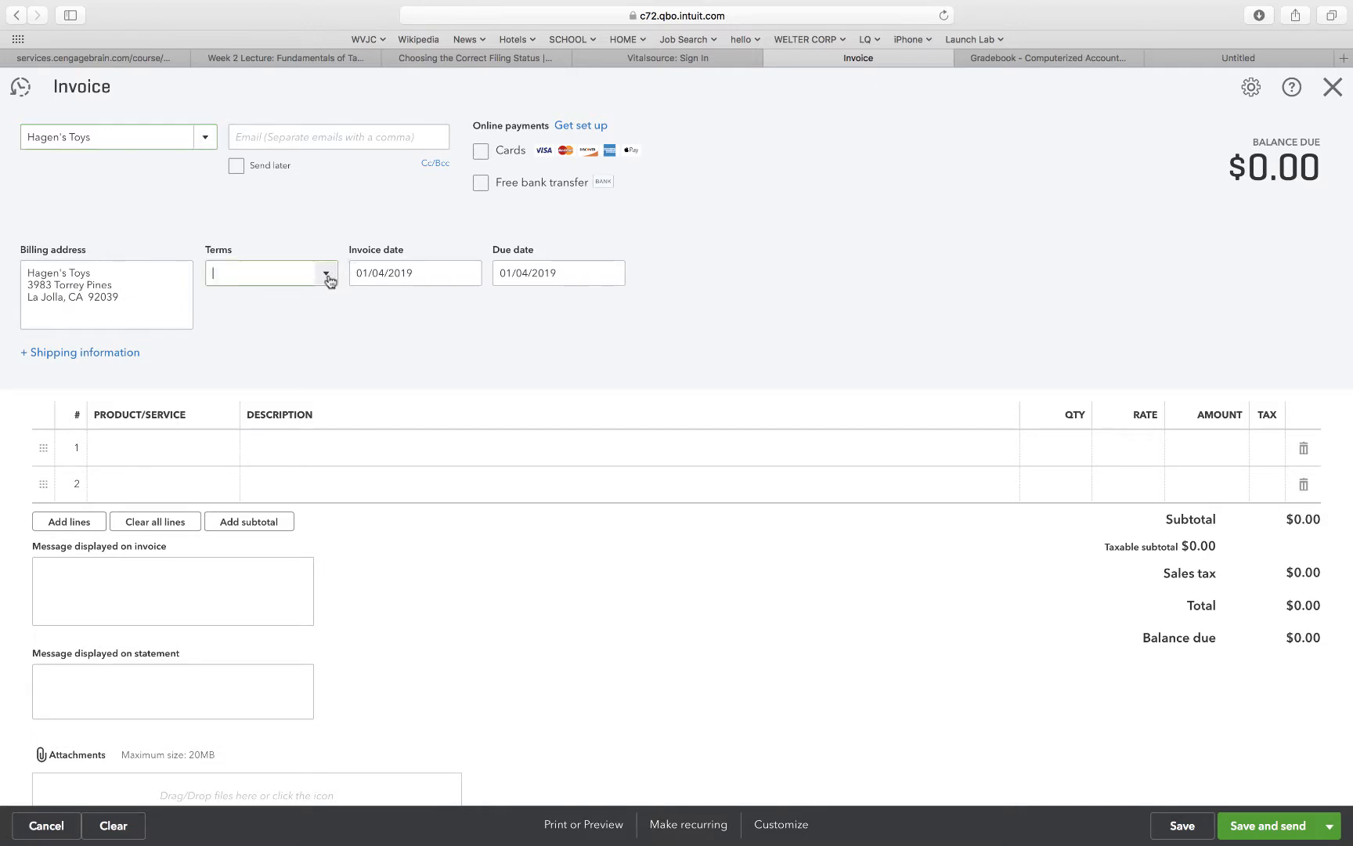
{"action": "left_click", "coordinate": [250, 362]}
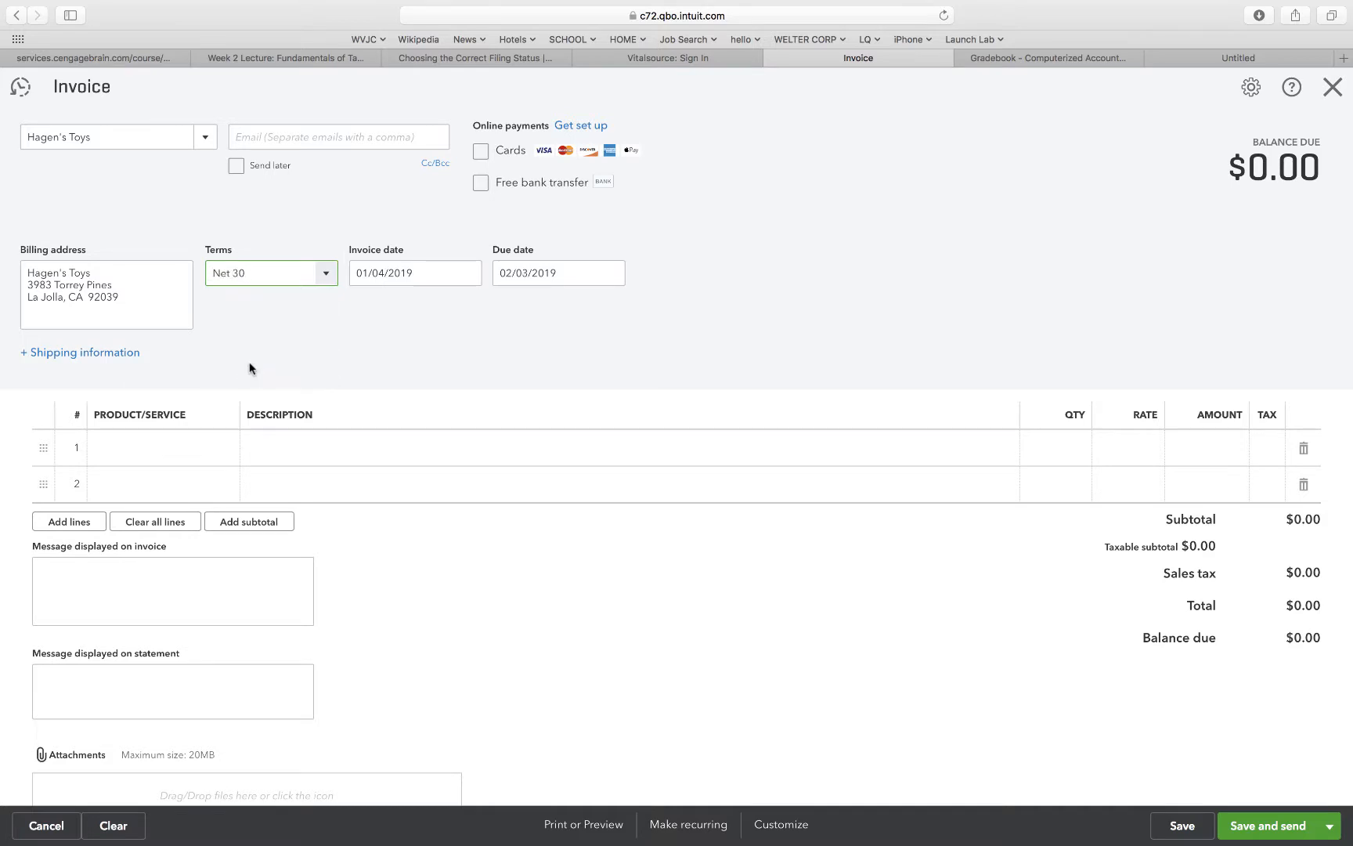
Add an invoice line for 5 units of Custom Painting.
{"action": "left_click", "coordinate": [188, 458]}
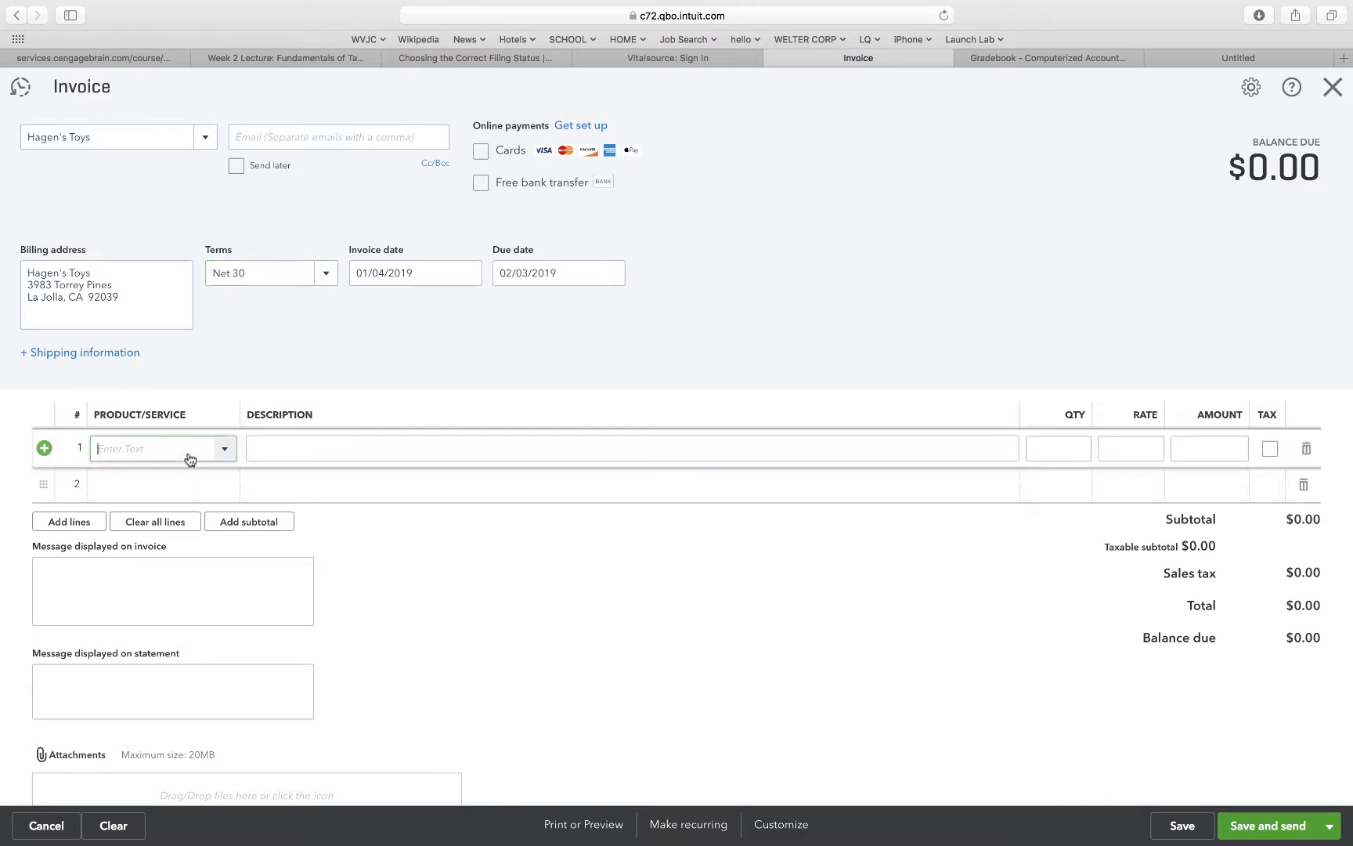
{"action": "left_click", "coordinate": [225, 452]}
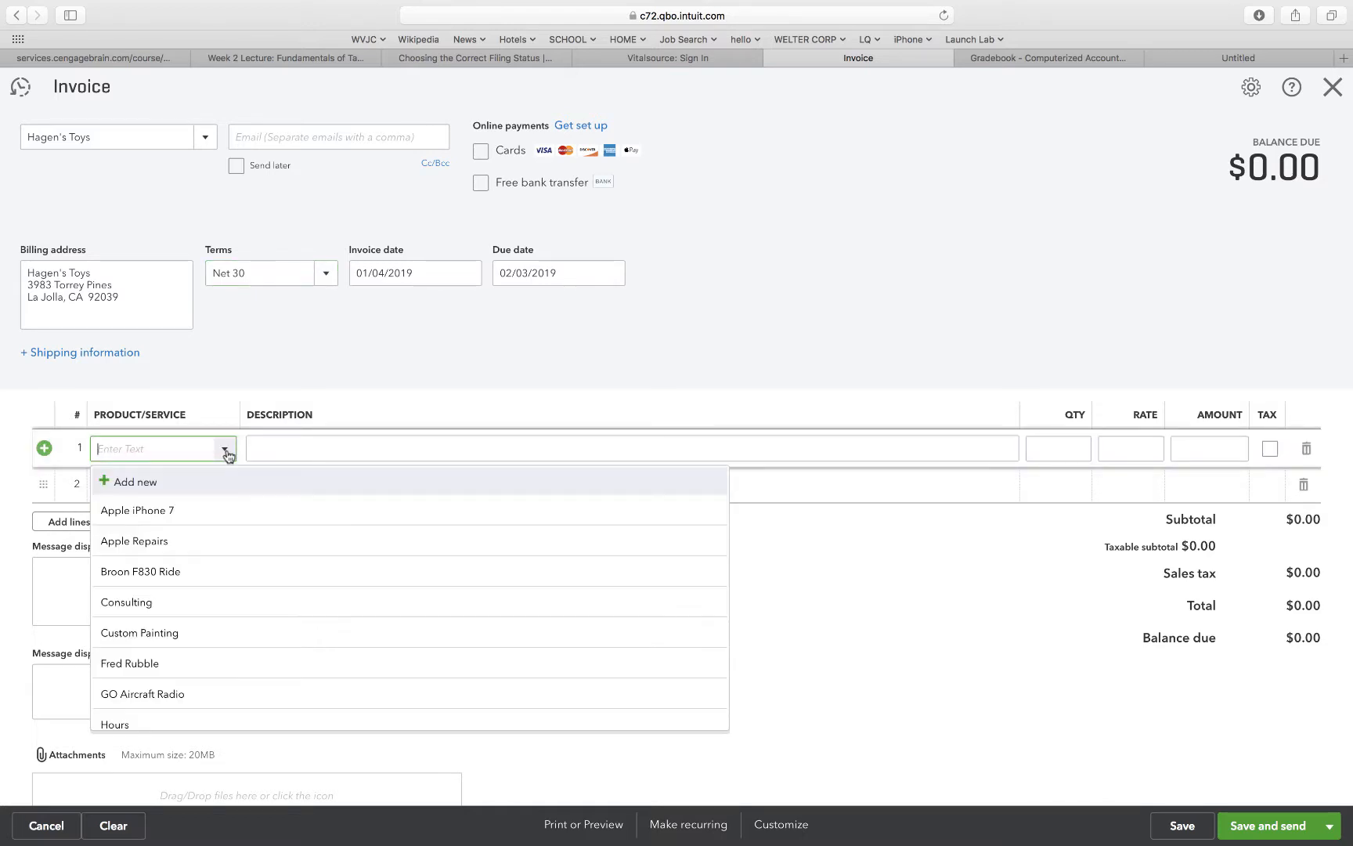
{"action": "left_click", "coordinate": [167, 640]}
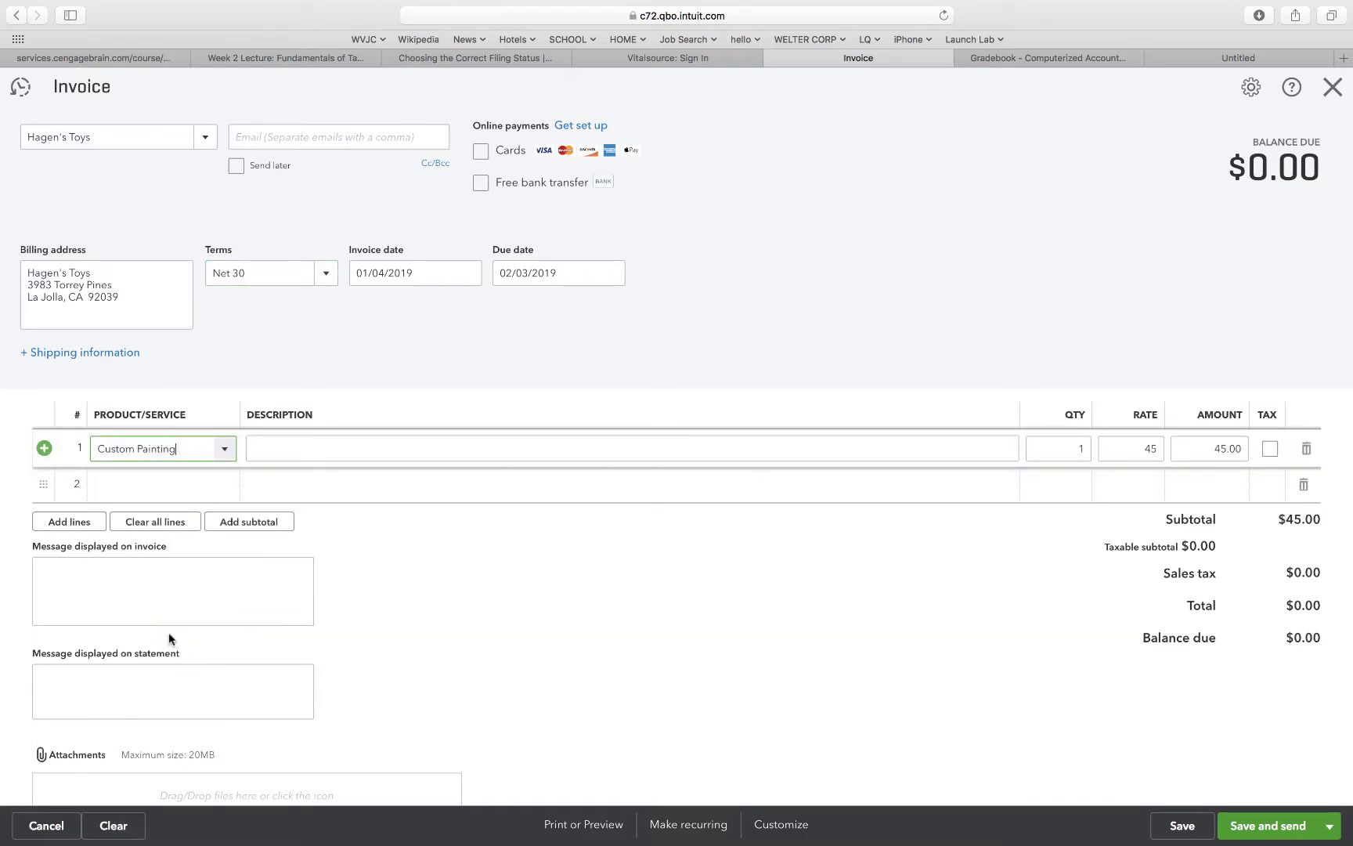
{"action": "left_click", "coordinate": [1080, 447]}
{"action": "type", "text": "5"}
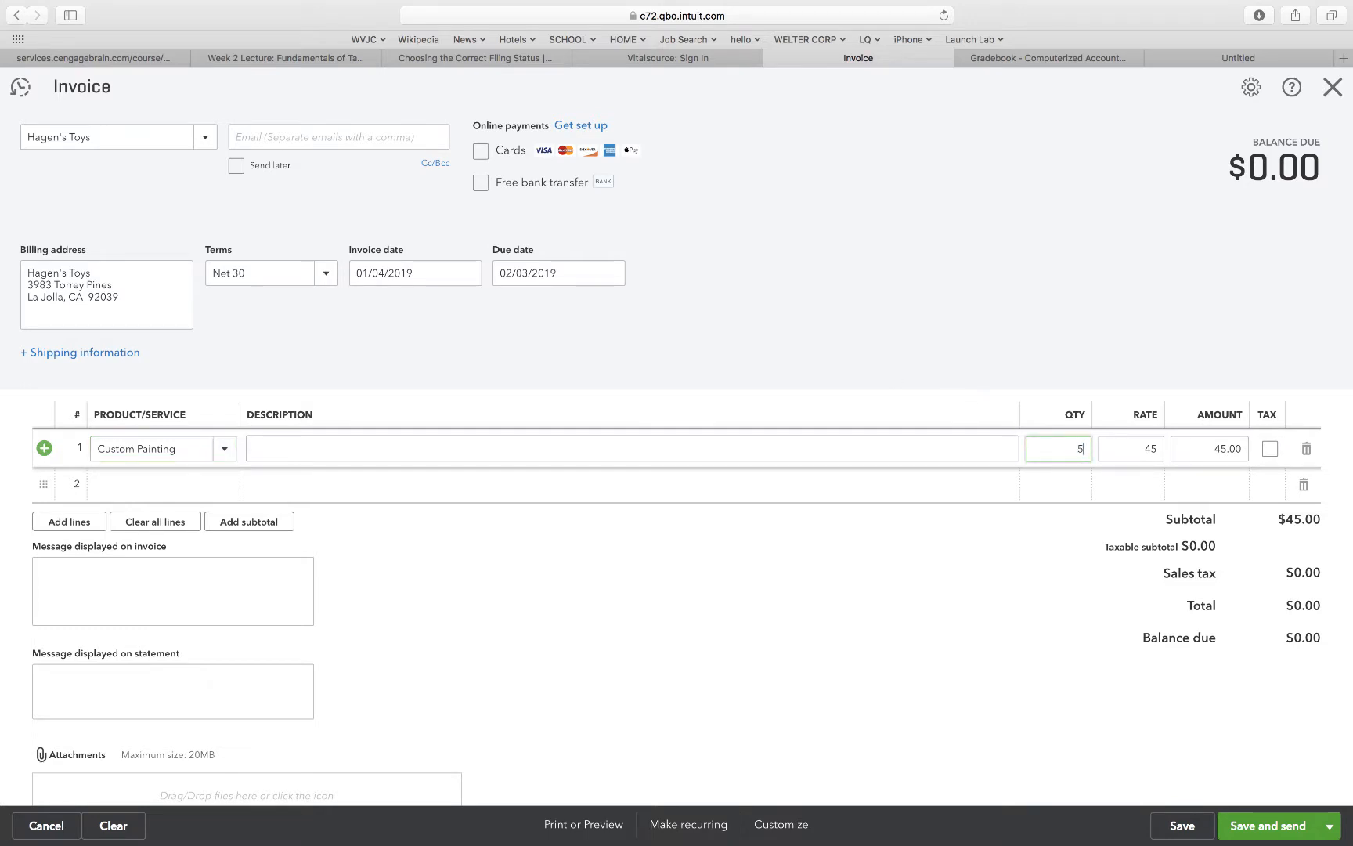
{"action": "left_click", "coordinate": [1082, 363]}
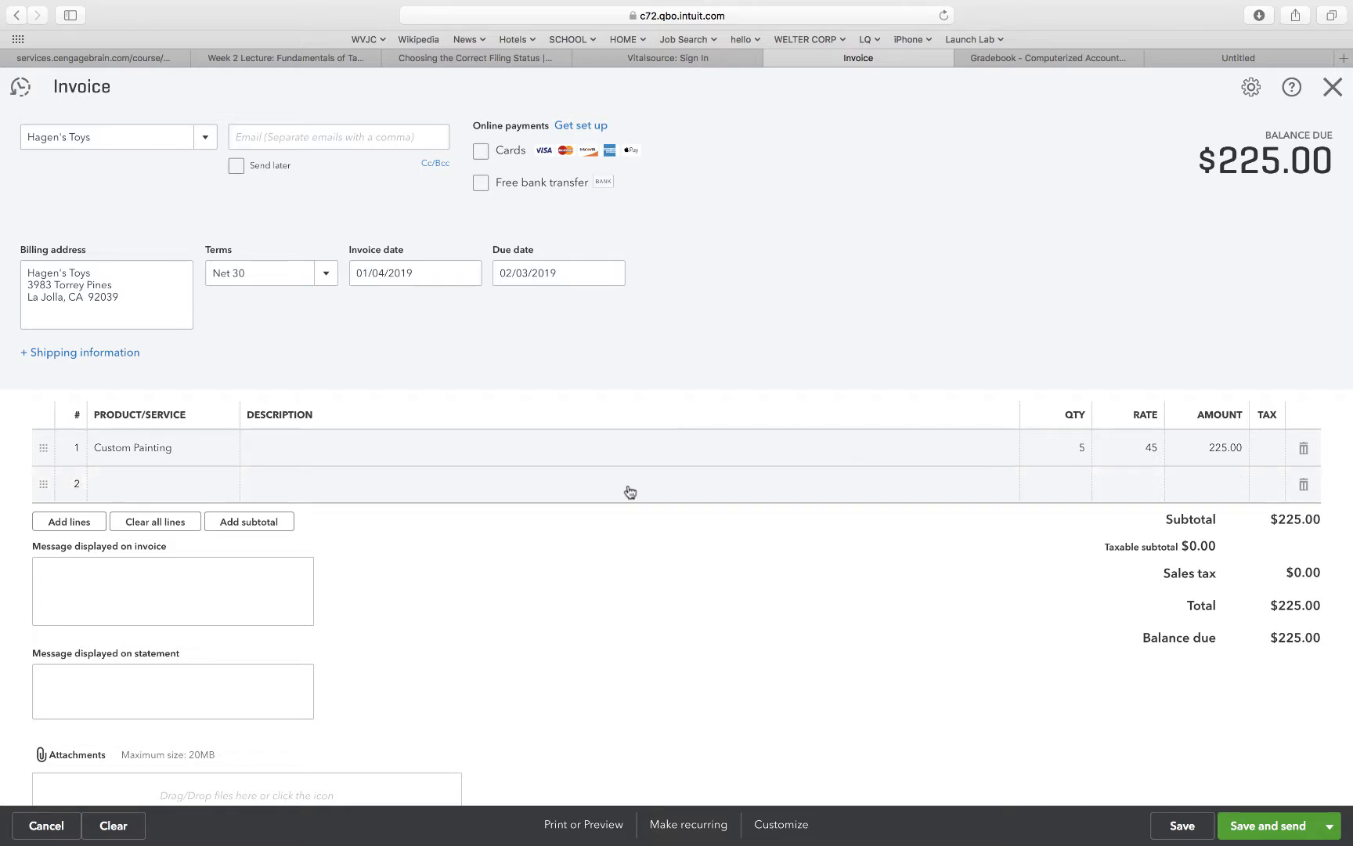
Add a second line for 1 Sea Wind Carbon Sailboat, then save and close the invoice.
{"action": "left_click", "coordinate": [212, 484]}
{"action": "left_click", "coordinate": [225, 486]}
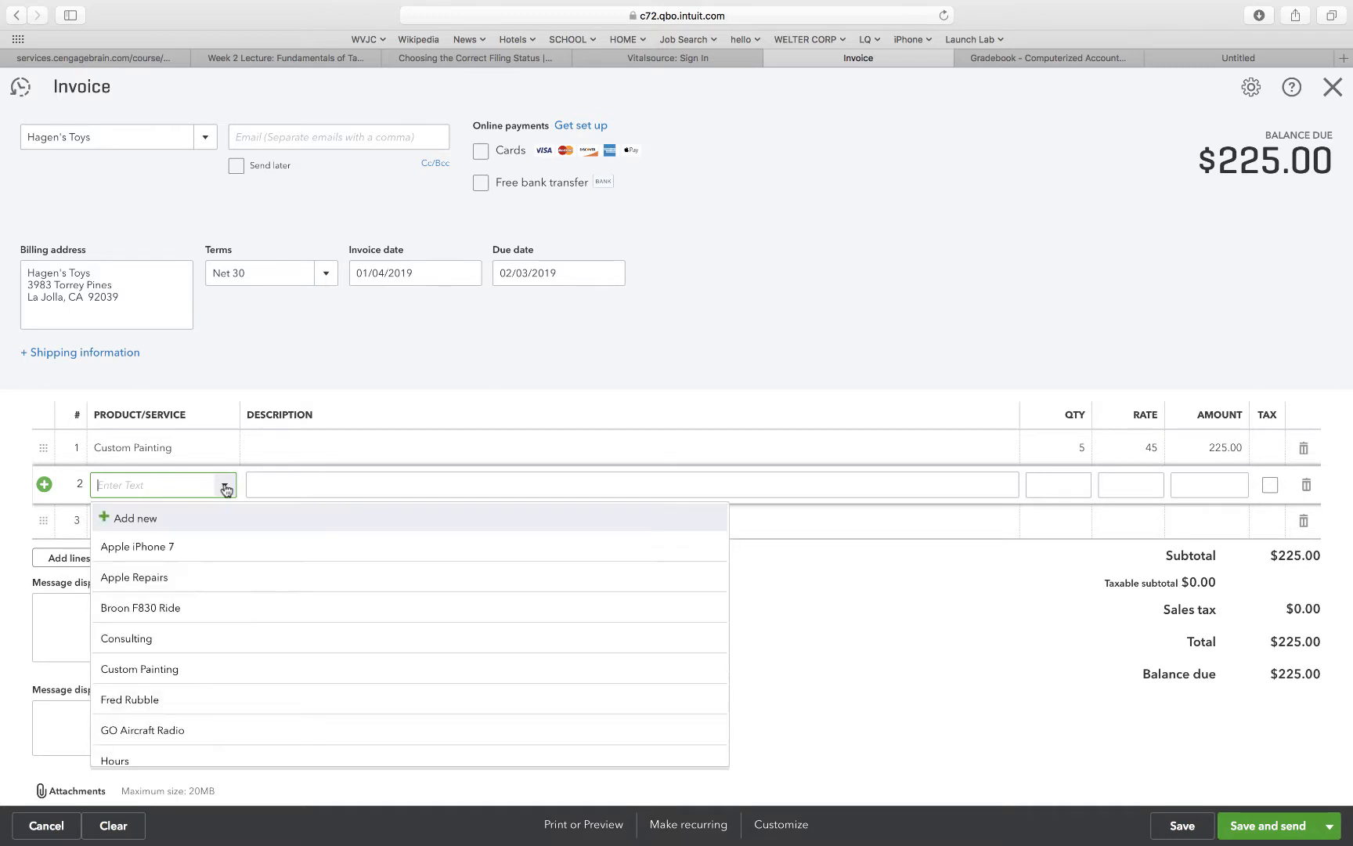
{"action": "scroll", "coordinate": [168, 686], "scroll_direction": "down", "scroll_amount": 5}
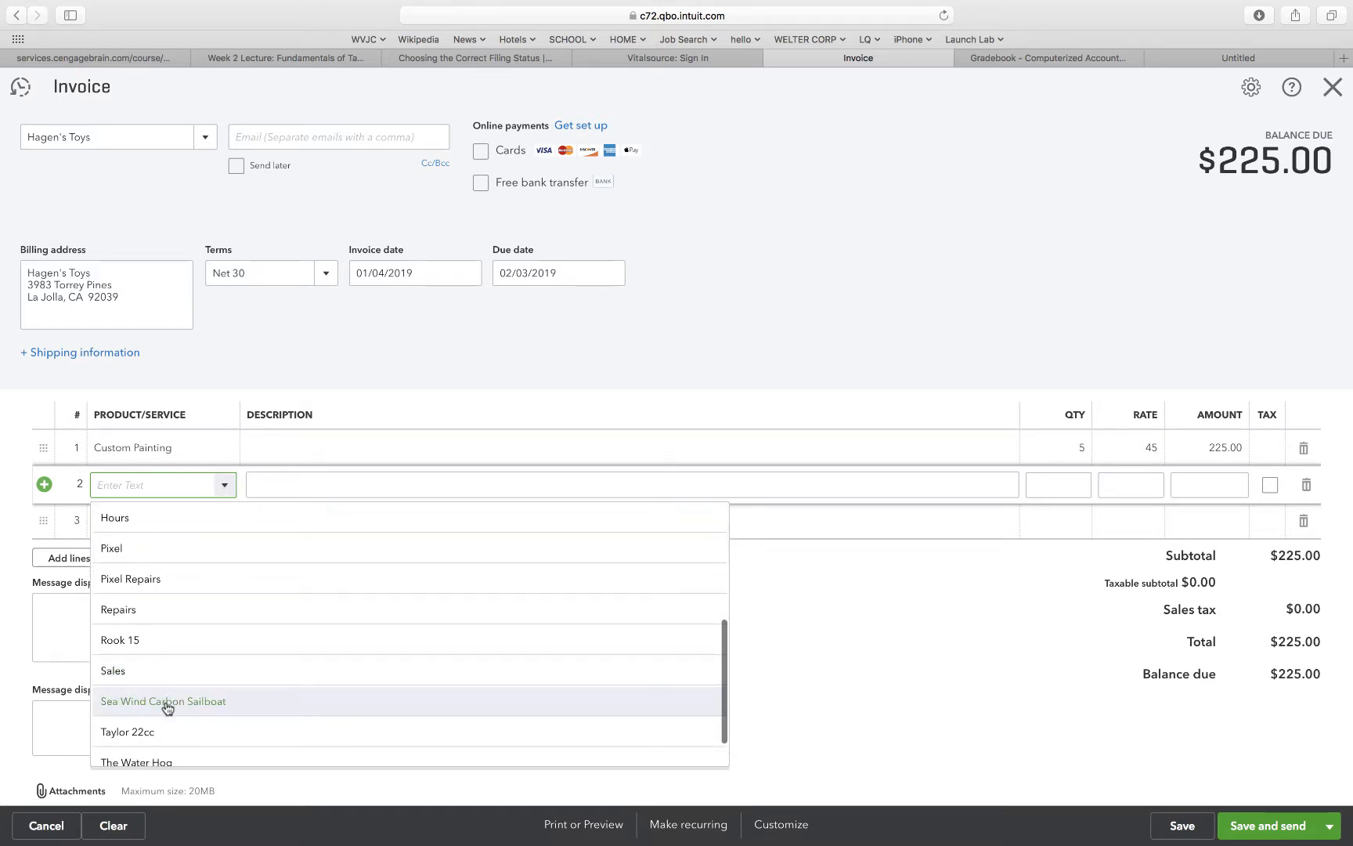
{"action": "left_click", "coordinate": [166, 701]}
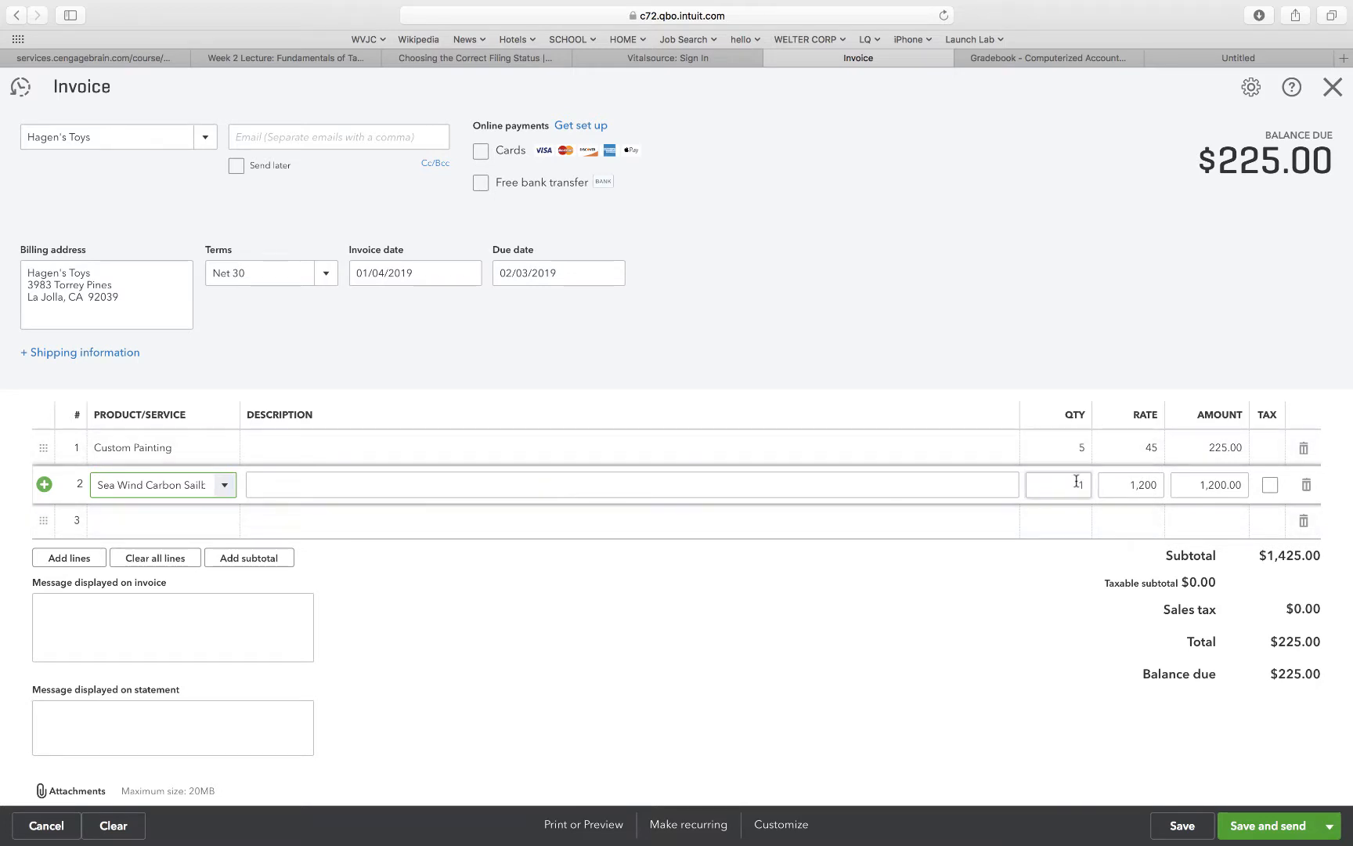
{"action": "left_click", "coordinate": [1072, 352]}
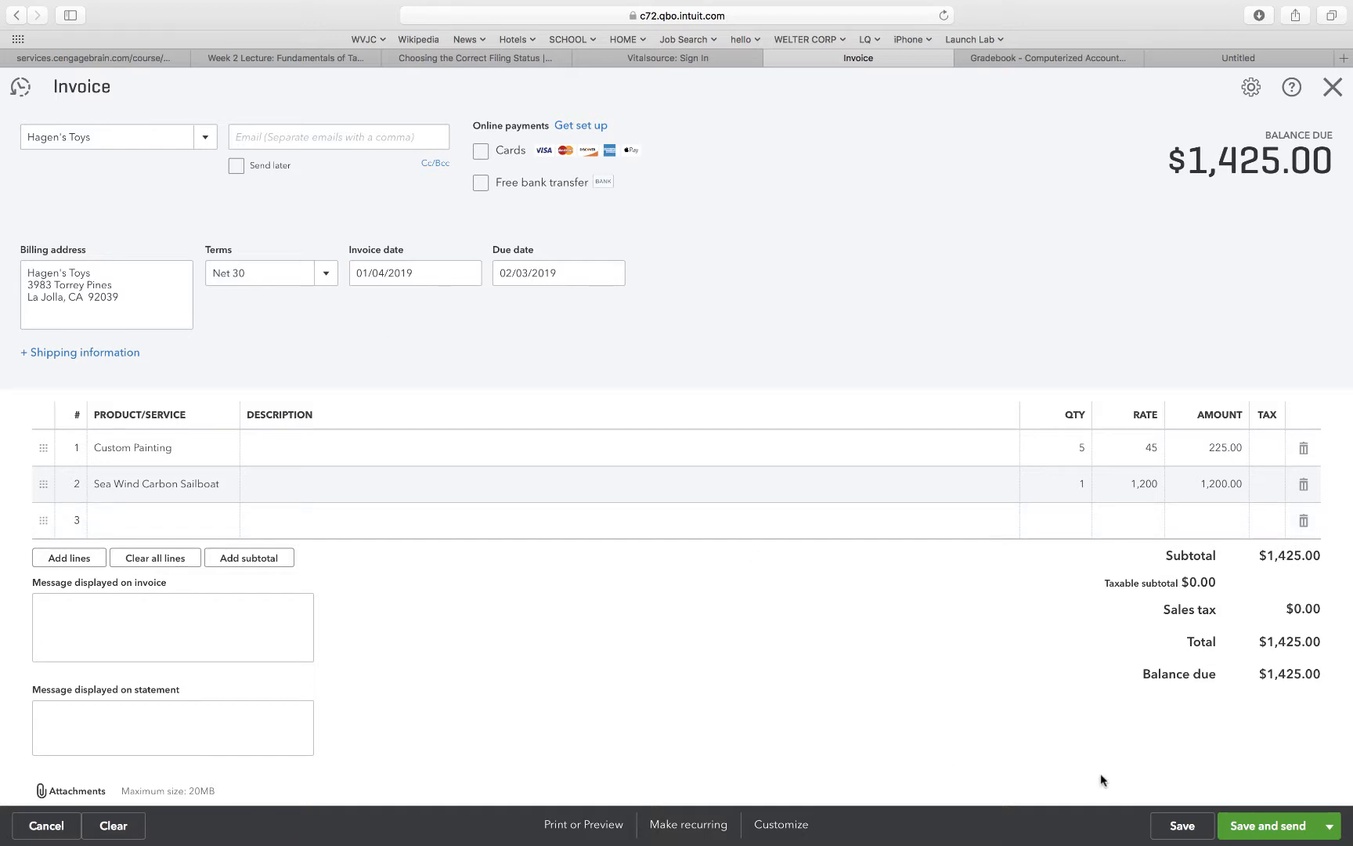
{"action": "left_click", "coordinate": [1177, 827]}
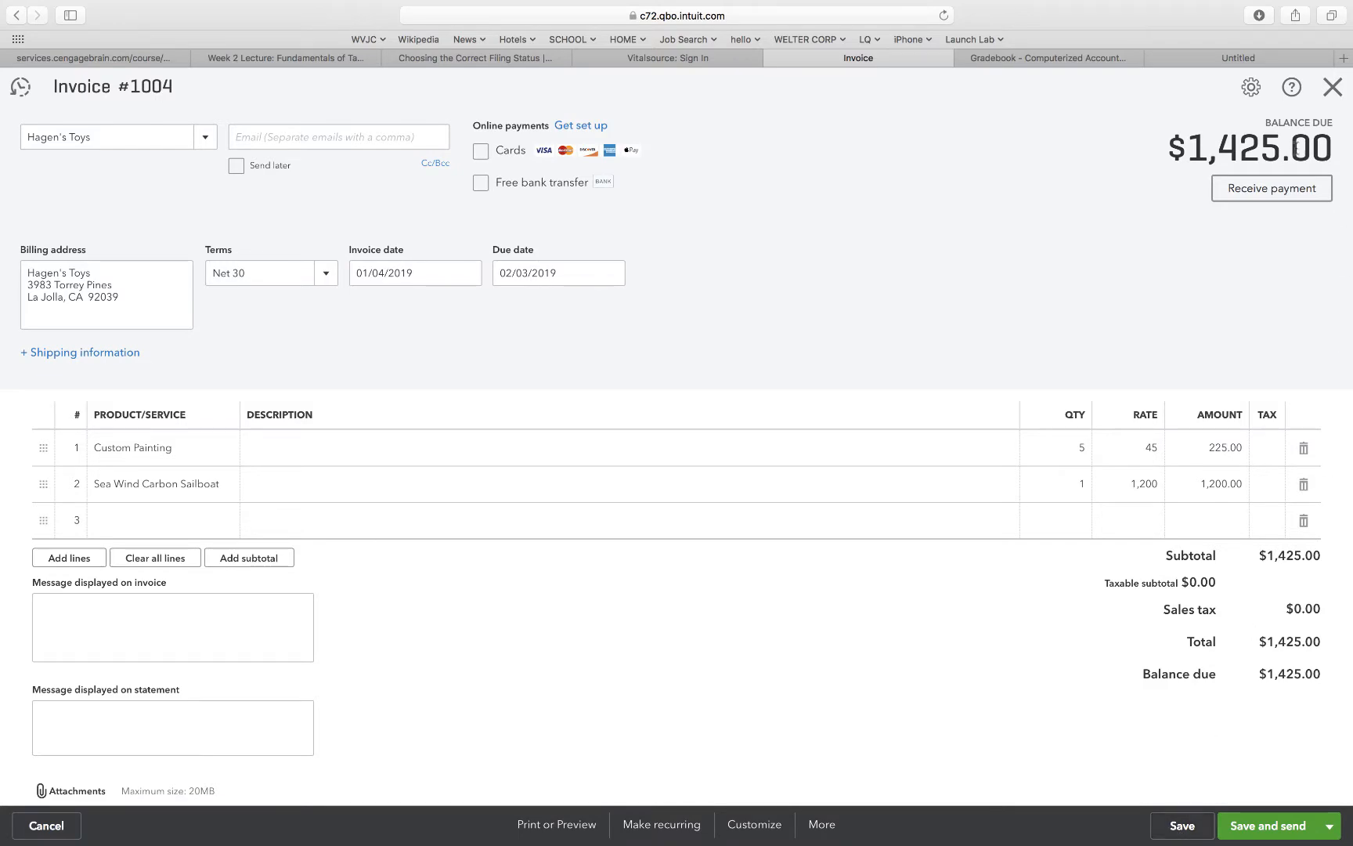
{"action": "left_click", "coordinate": [1329, 89]}
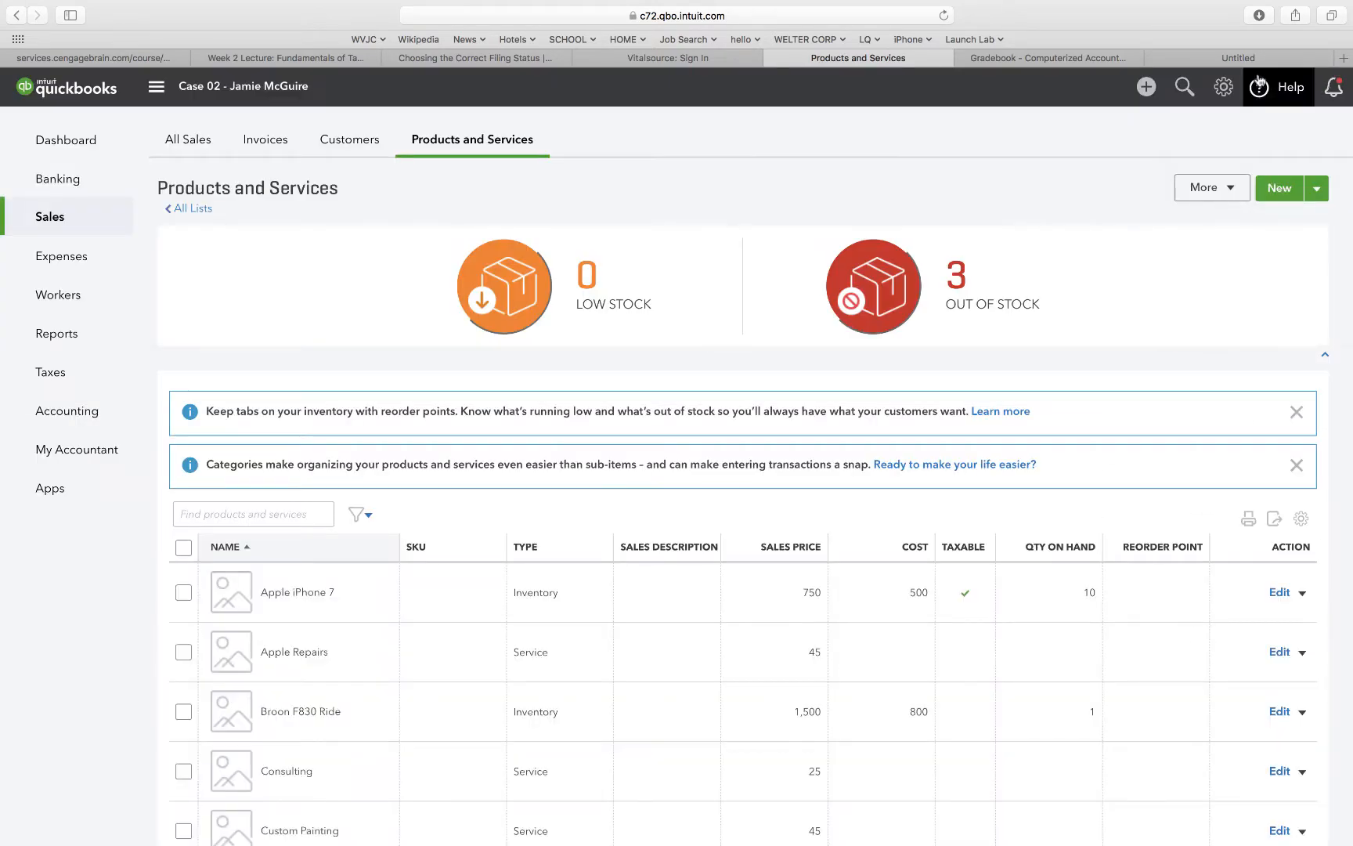
Start a new Receive Payment form and set its payment date to 01/17/2019.
{"action": "left_click", "coordinate": [1148, 89]}
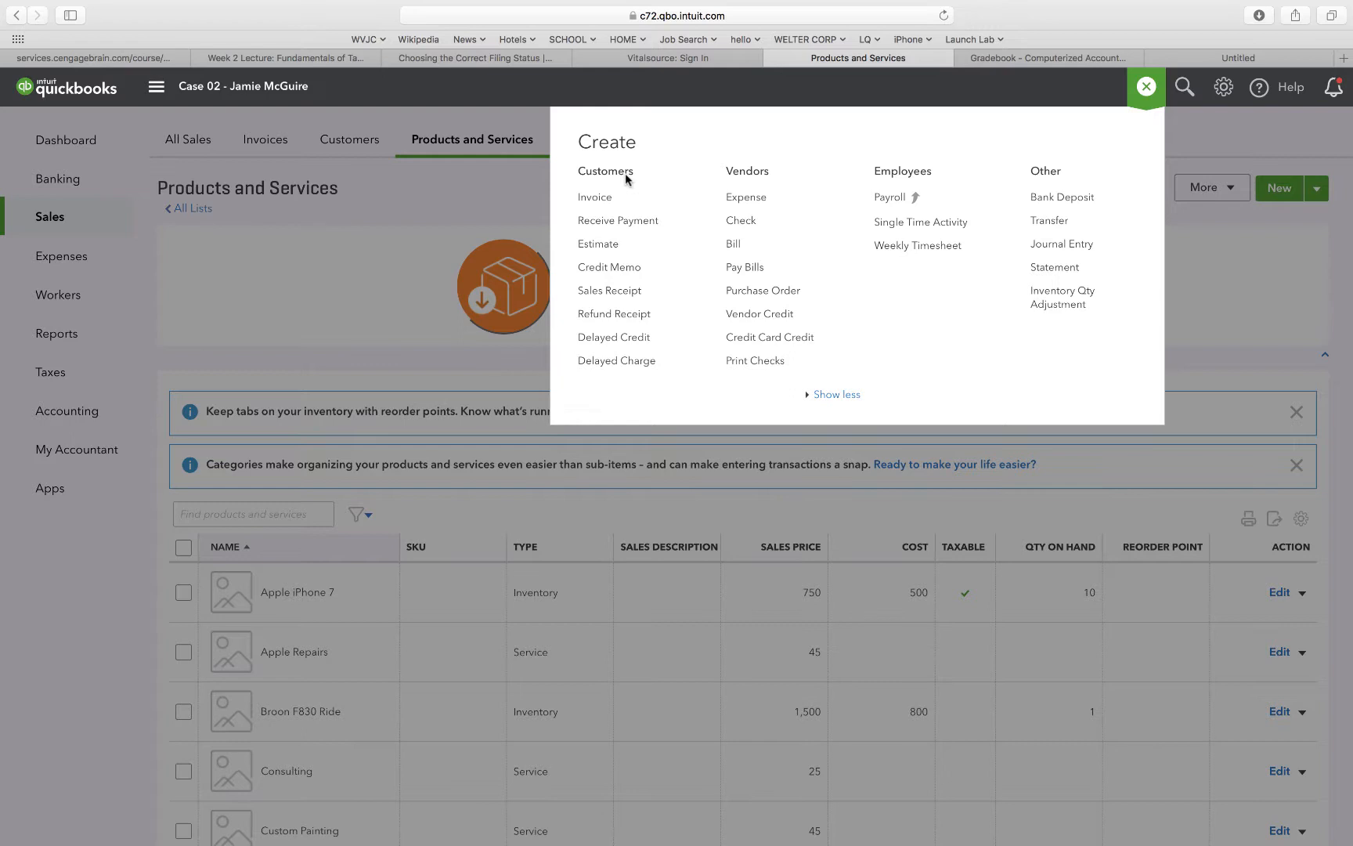
{"action": "left_click", "coordinate": [614, 228]}
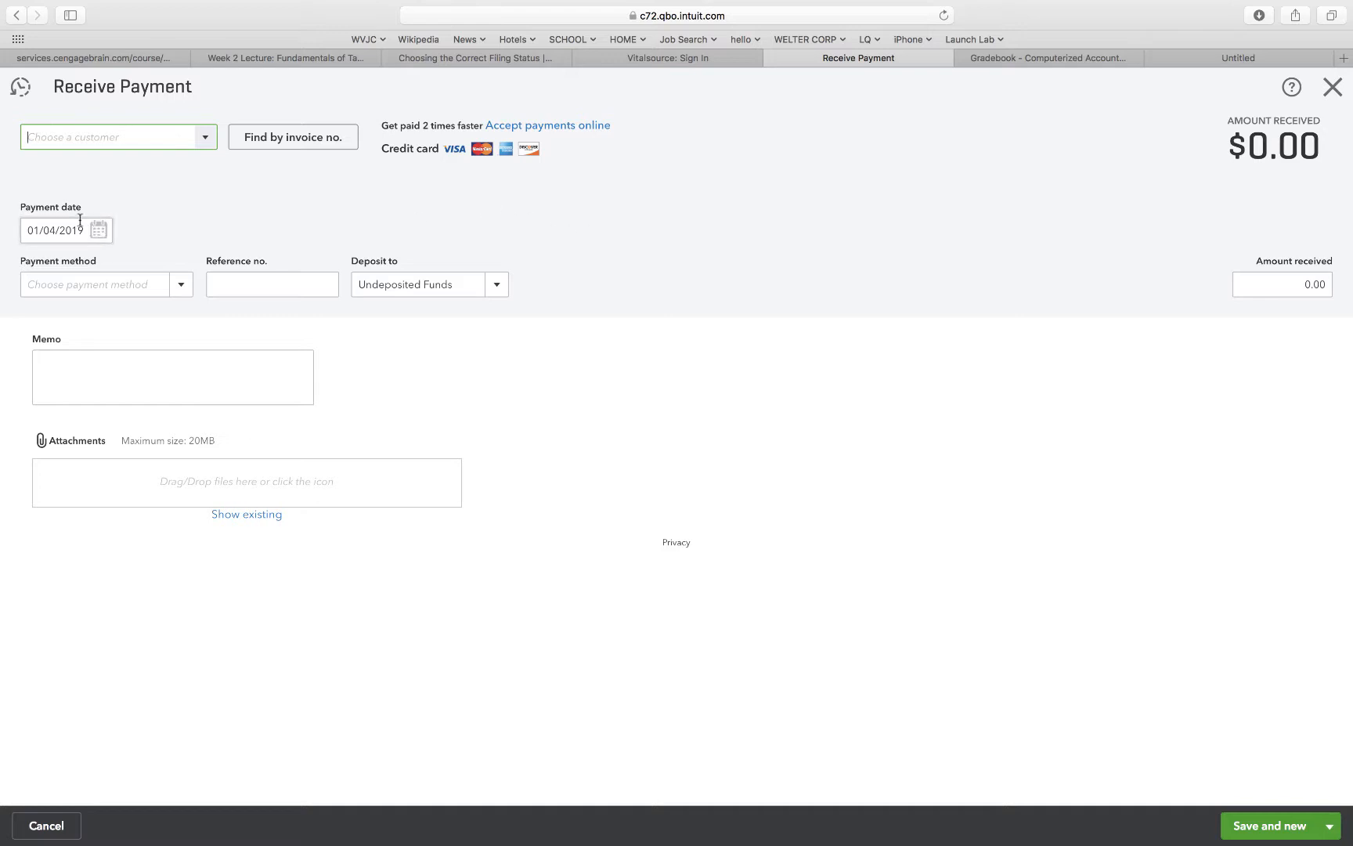
{"action": "left_click", "coordinate": [52, 229]}
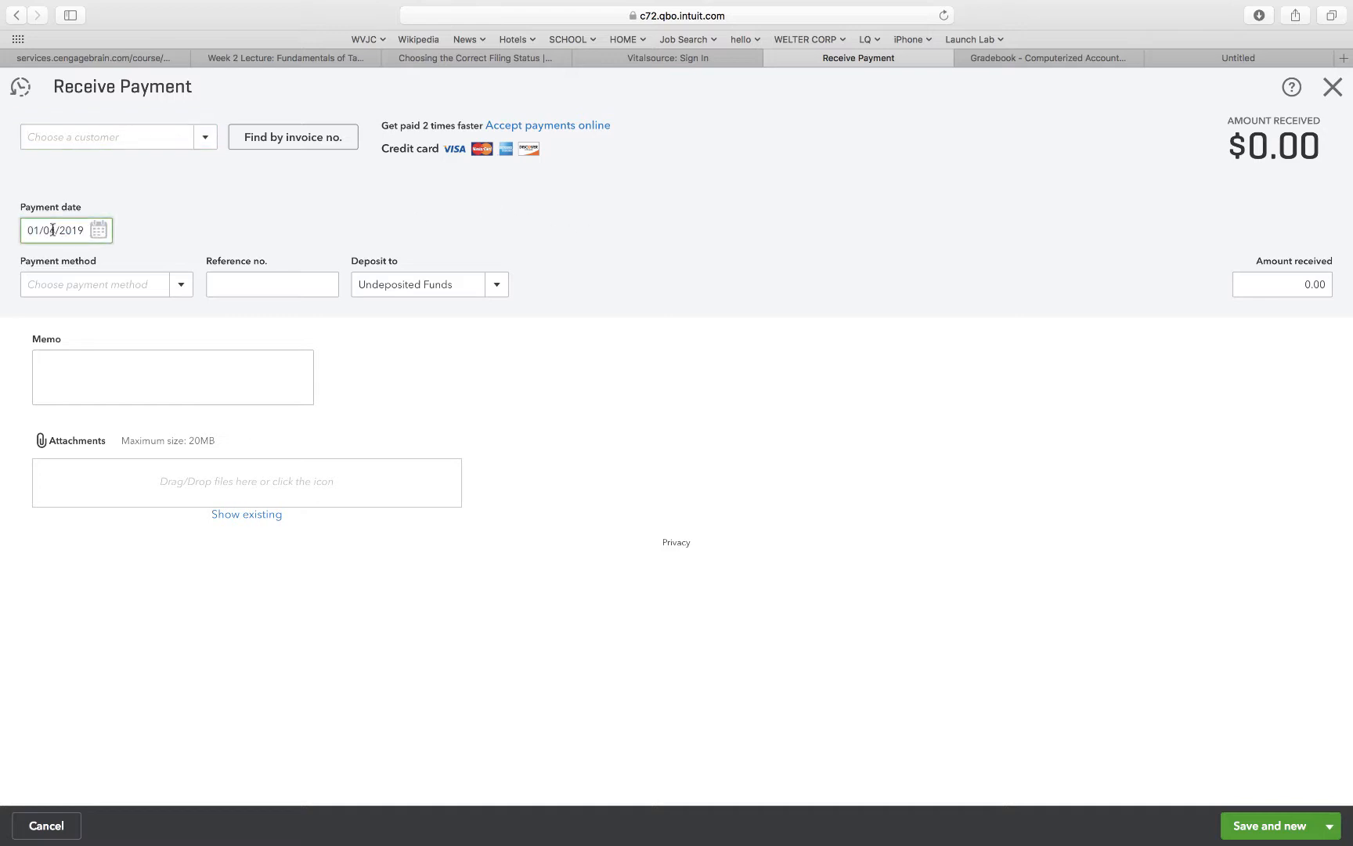
{"action": "key", "text": "BackSpace"}
{"action": "key", "text": "BackSpace"}
{"action": "key", "text": "BackSpace"}
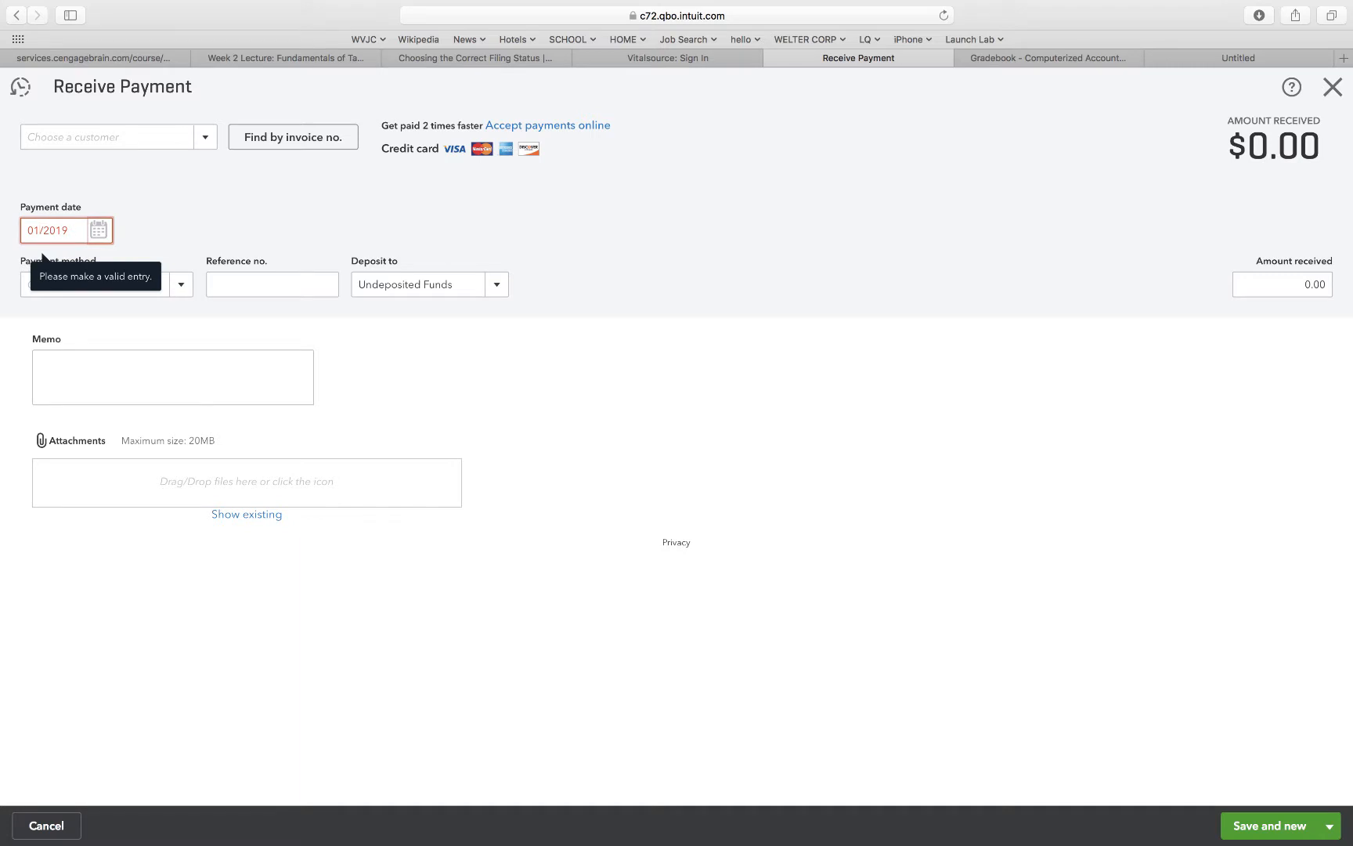
{"action": "type", "text": "17"}
{"action": "key", "text": "BackSpace"}
{"action": "key", "text": "BackSpace"}
{"action": "key", "text": "BackSpace"}
{"action": "key", "text": "BackSpace"}
{"action": "type", "text": "1/17"}
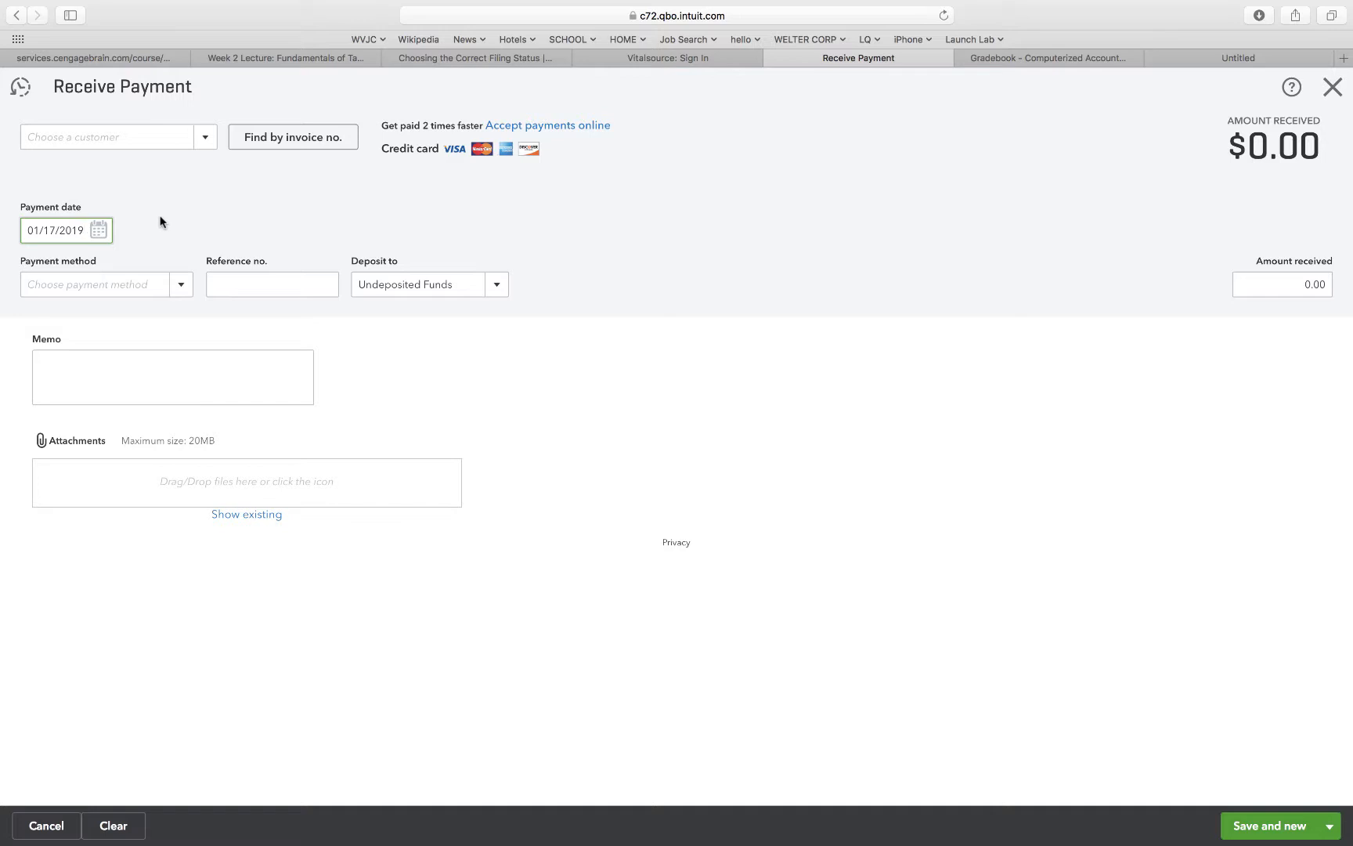
Set the payment's customer to Benson's RC, method to Check and reference number to 9847.
{"action": "left_click", "coordinate": [206, 143]}
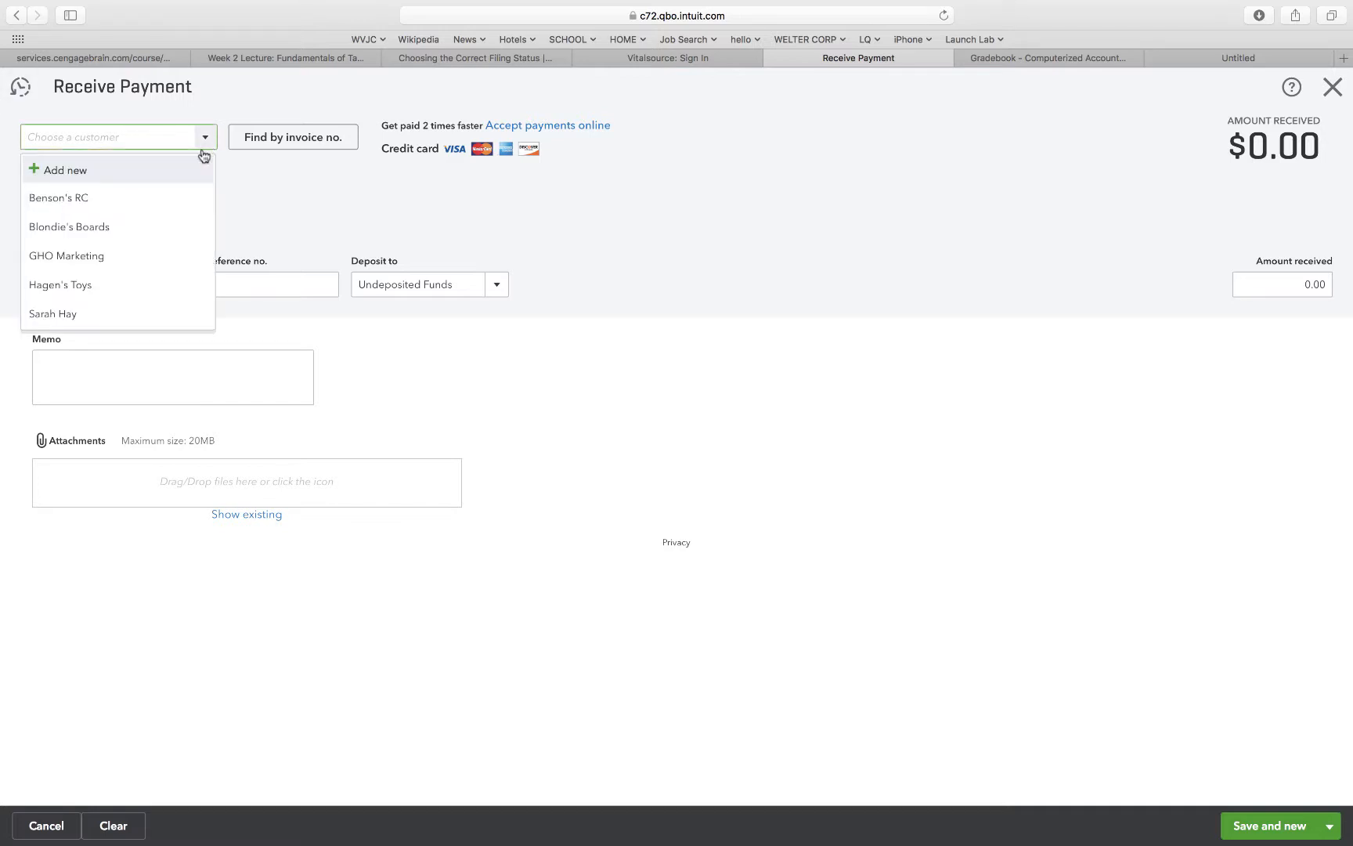
{"action": "left_click", "coordinate": [125, 199]}
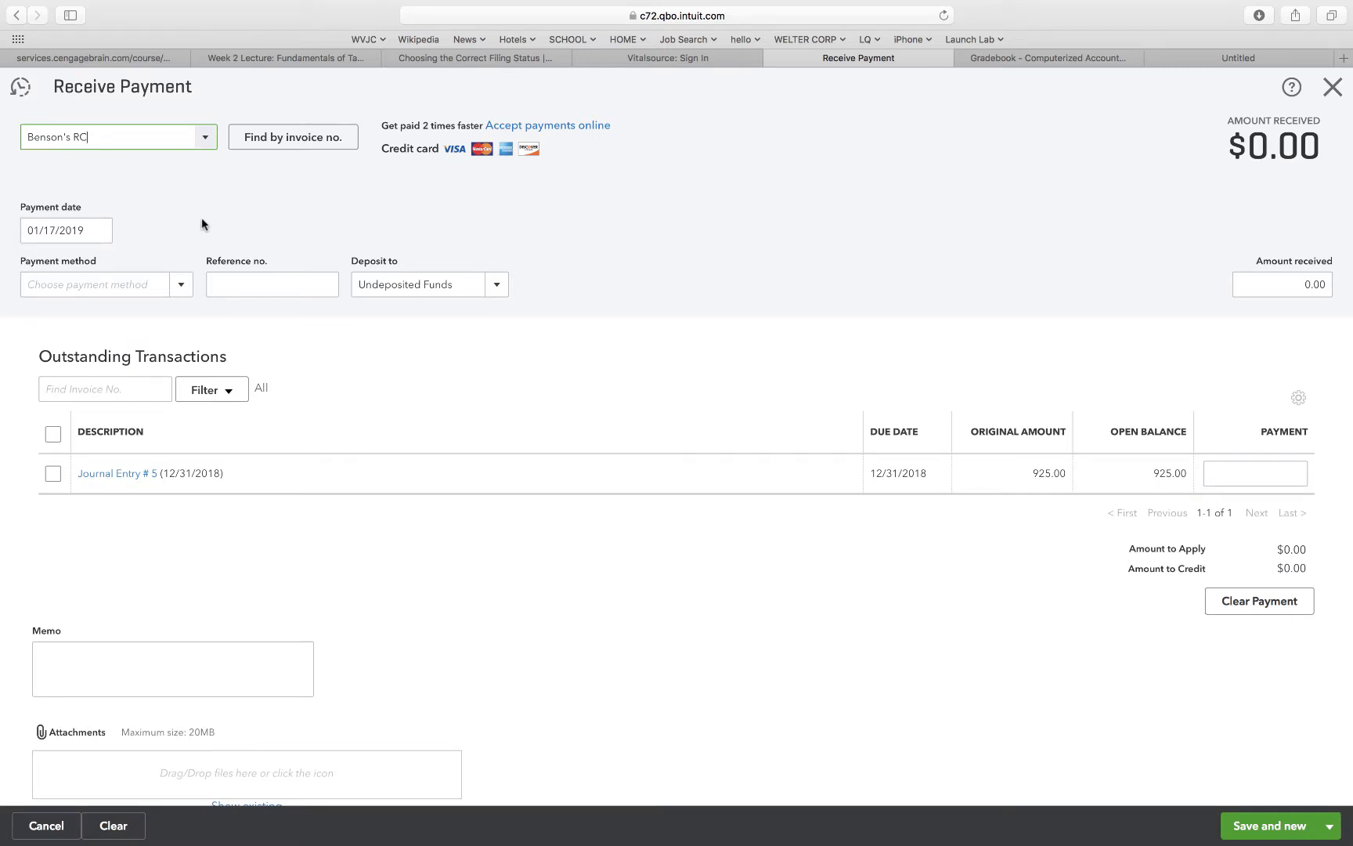
{"action": "left_click", "coordinate": [177, 290]}
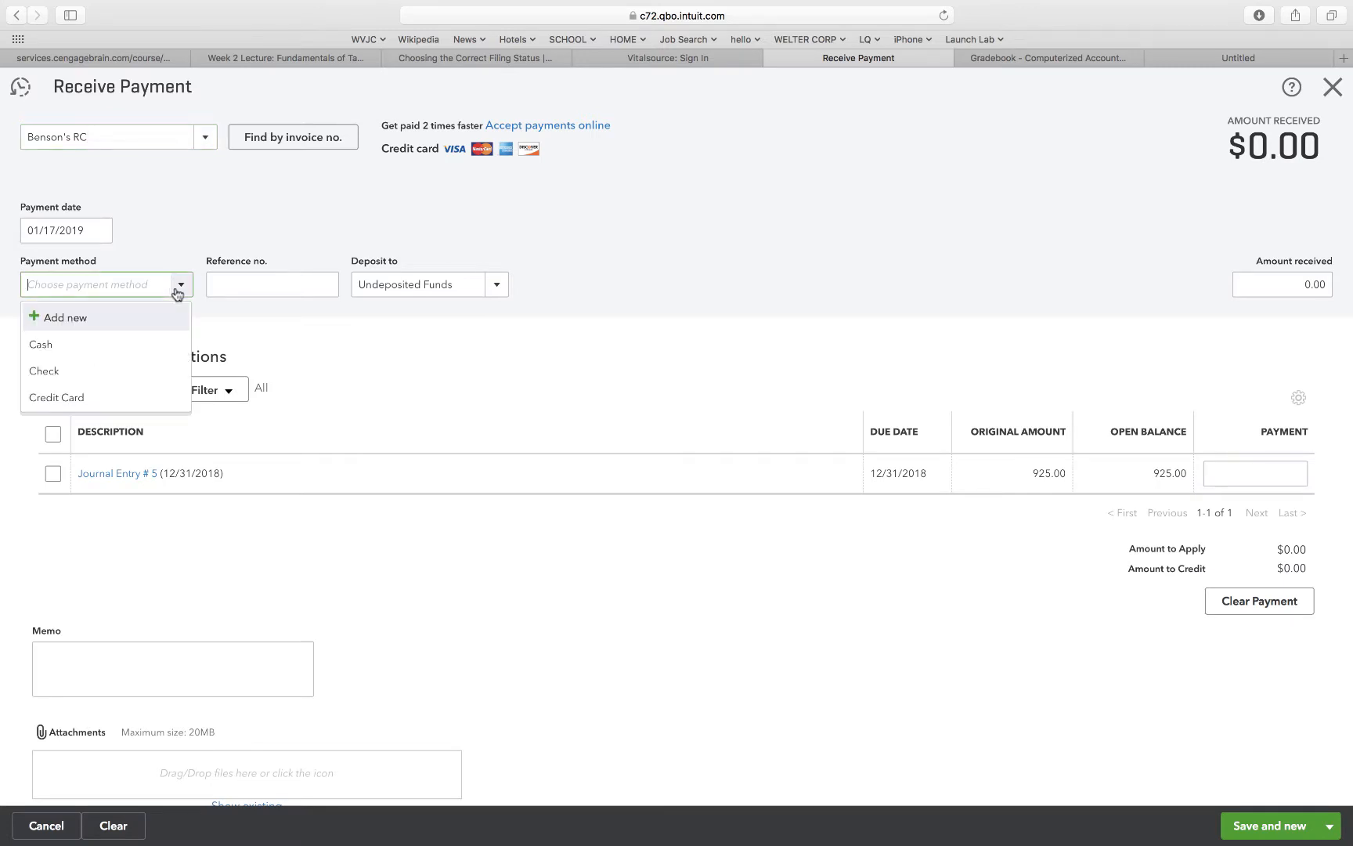
{"action": "left_click", "coordinate": [88, 372]}
{"action": "left_click", "coordinate": [242, 287]}
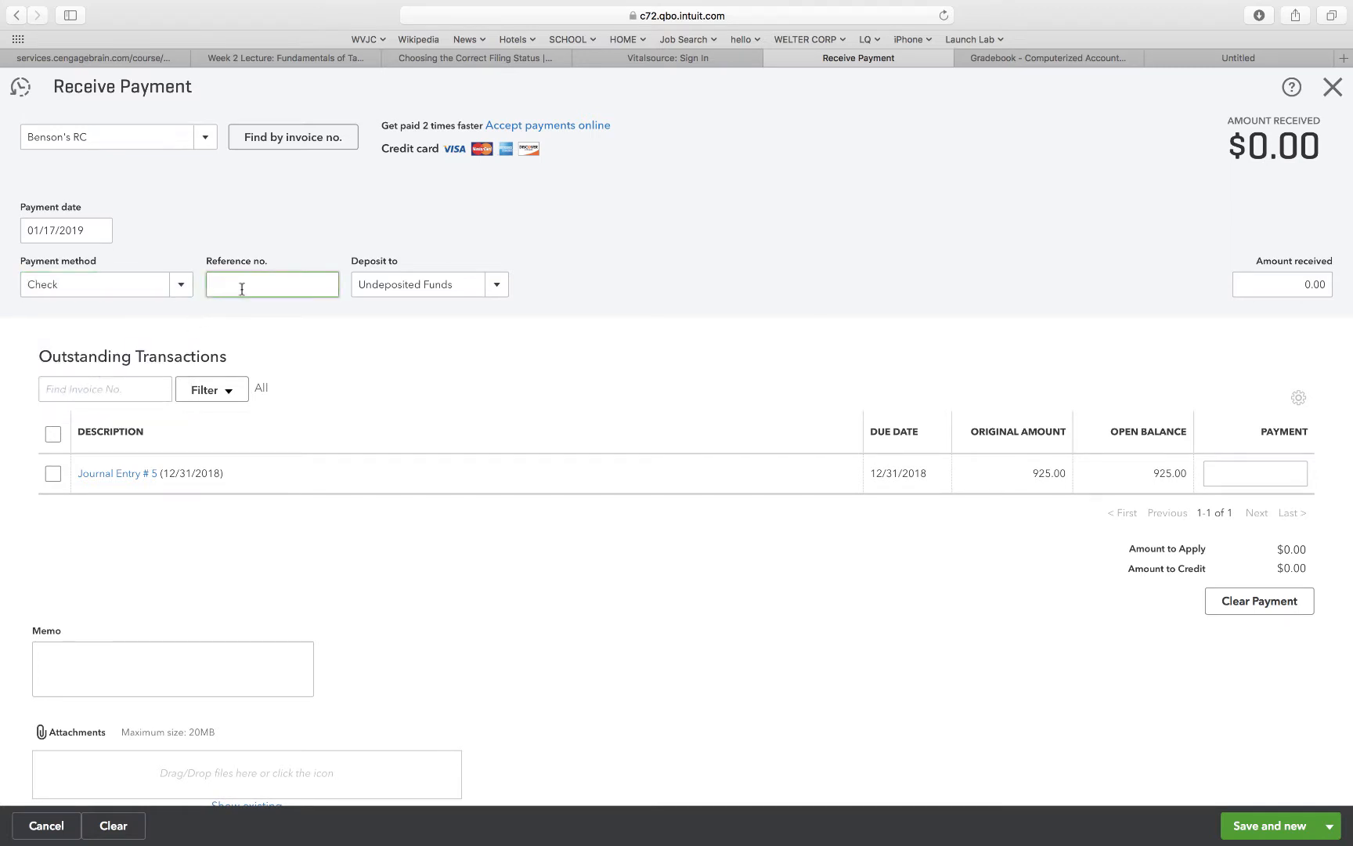
{"action": "type", "text": "9847"}
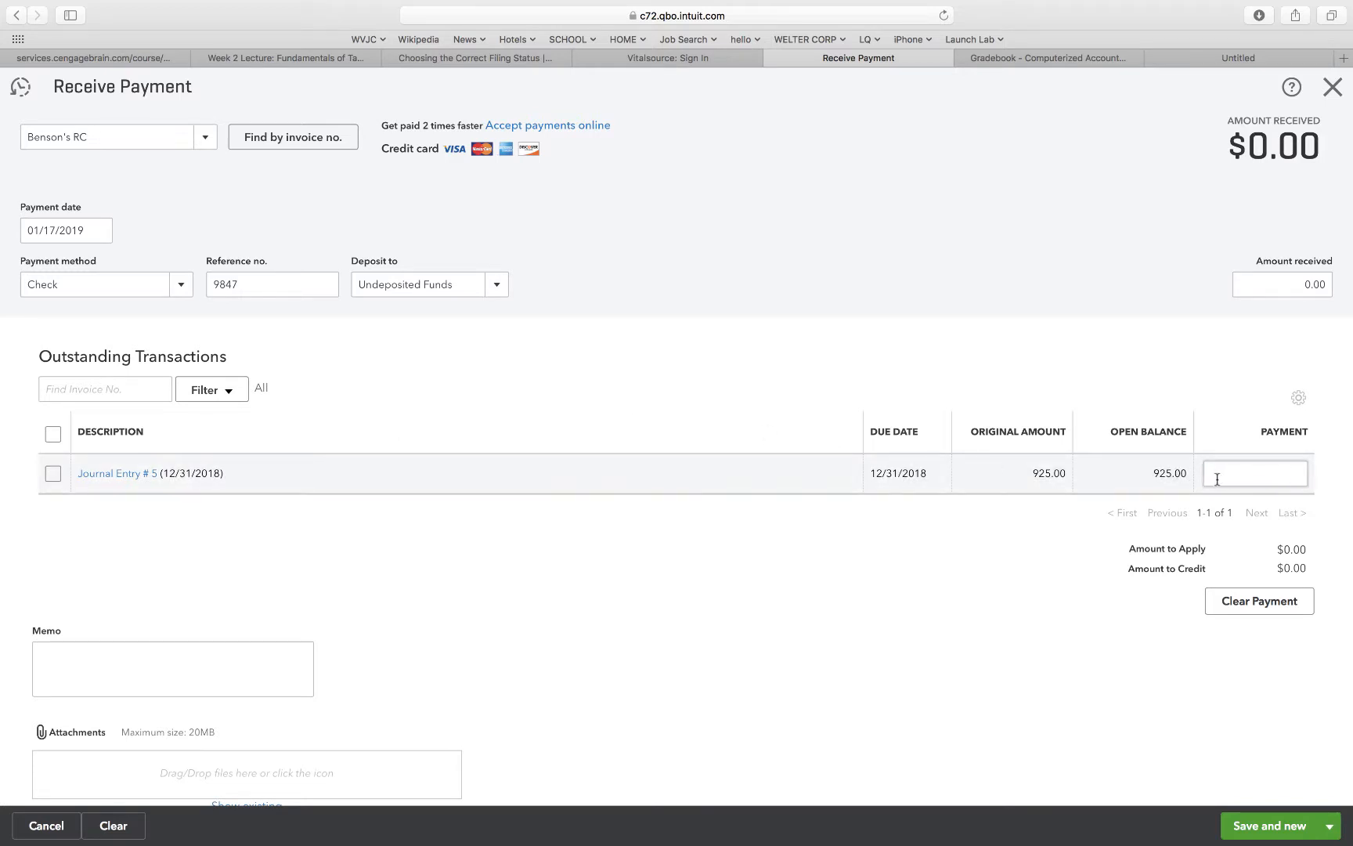
Apply the payment to the outstanding Journal Entry # 5, then save and close the form.
{"action": "left_click", "coordinate": [54, 474]}
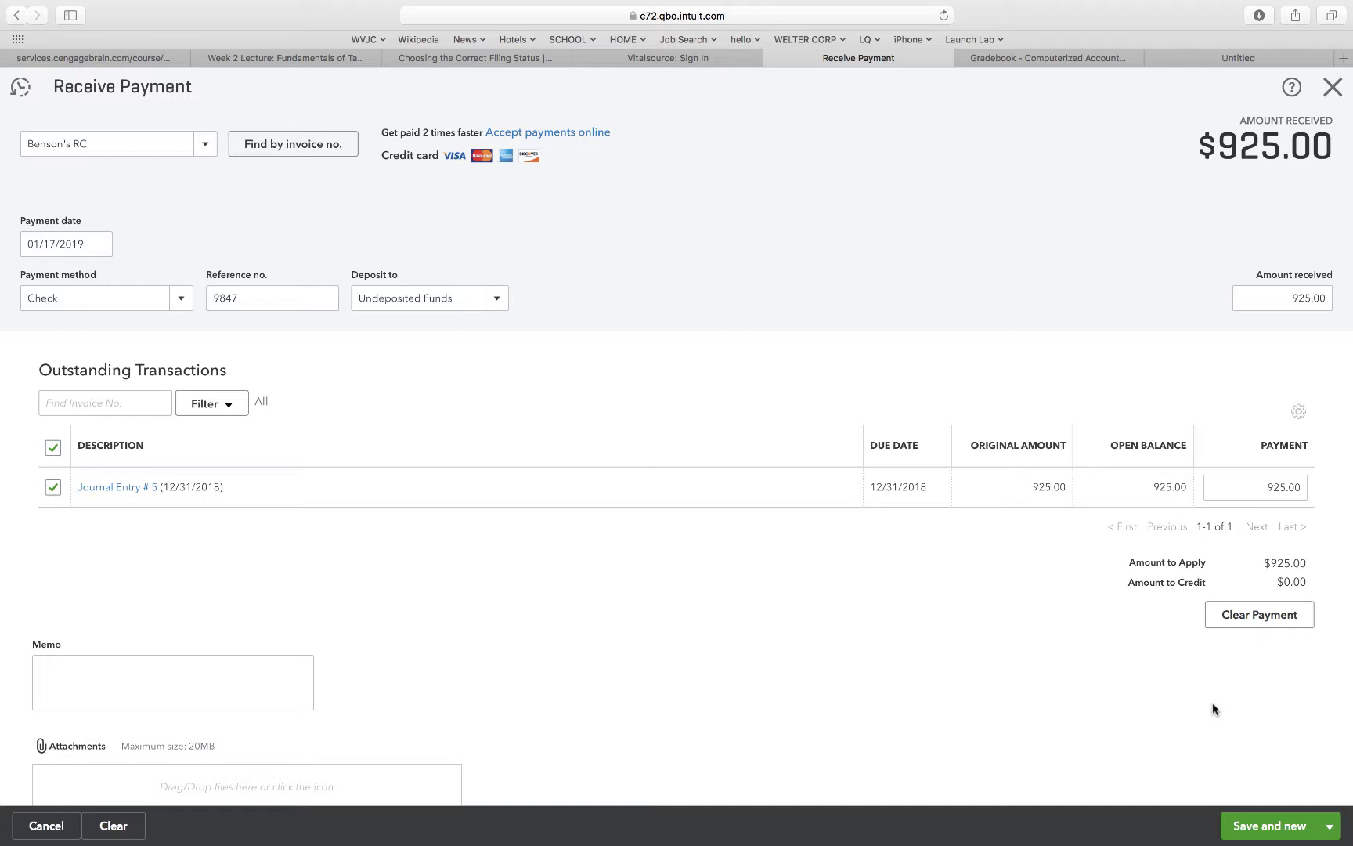
{"action": "left_click", "coordinate": [1257, 832]}
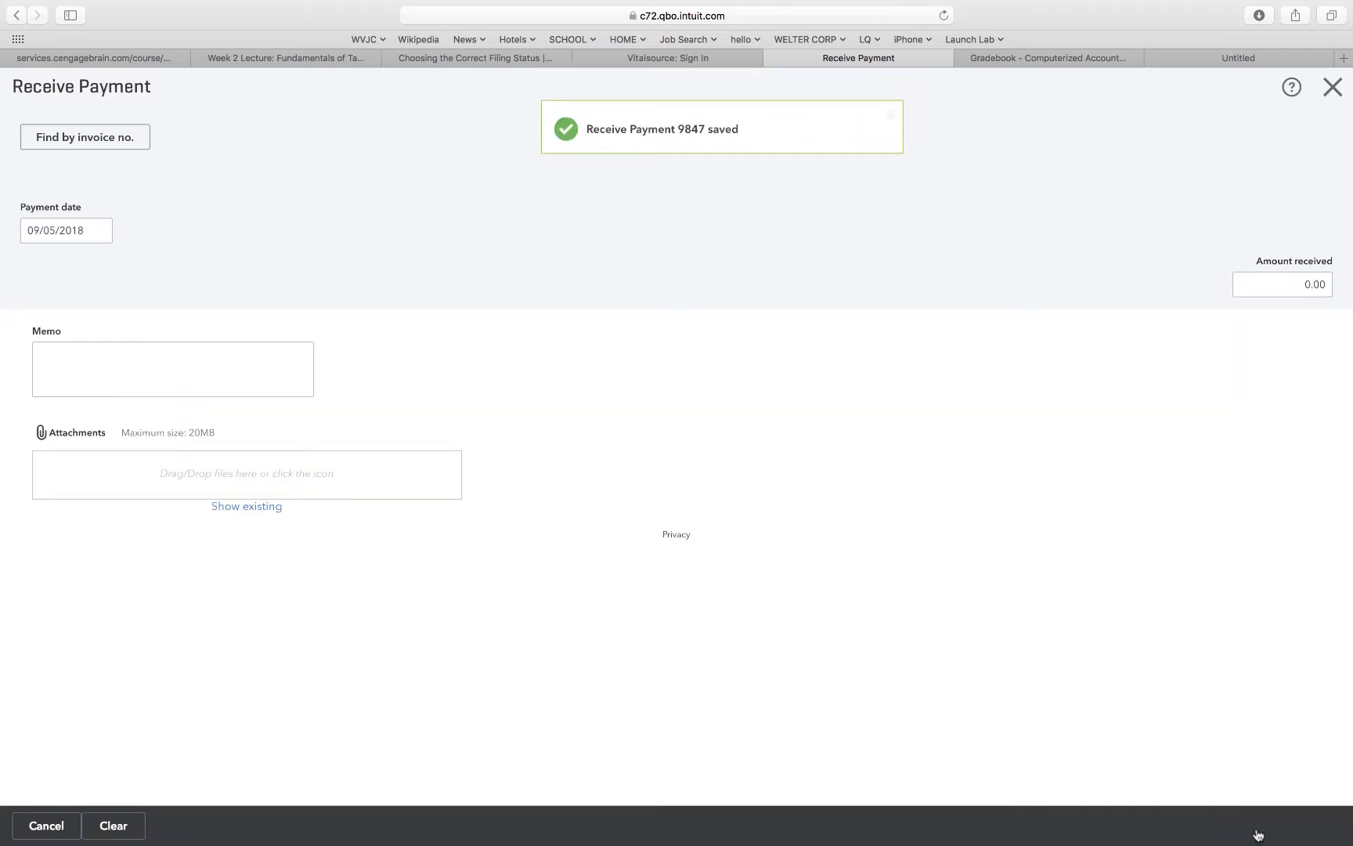
{"action": "left_click", "coordinate": [1334, 88]}
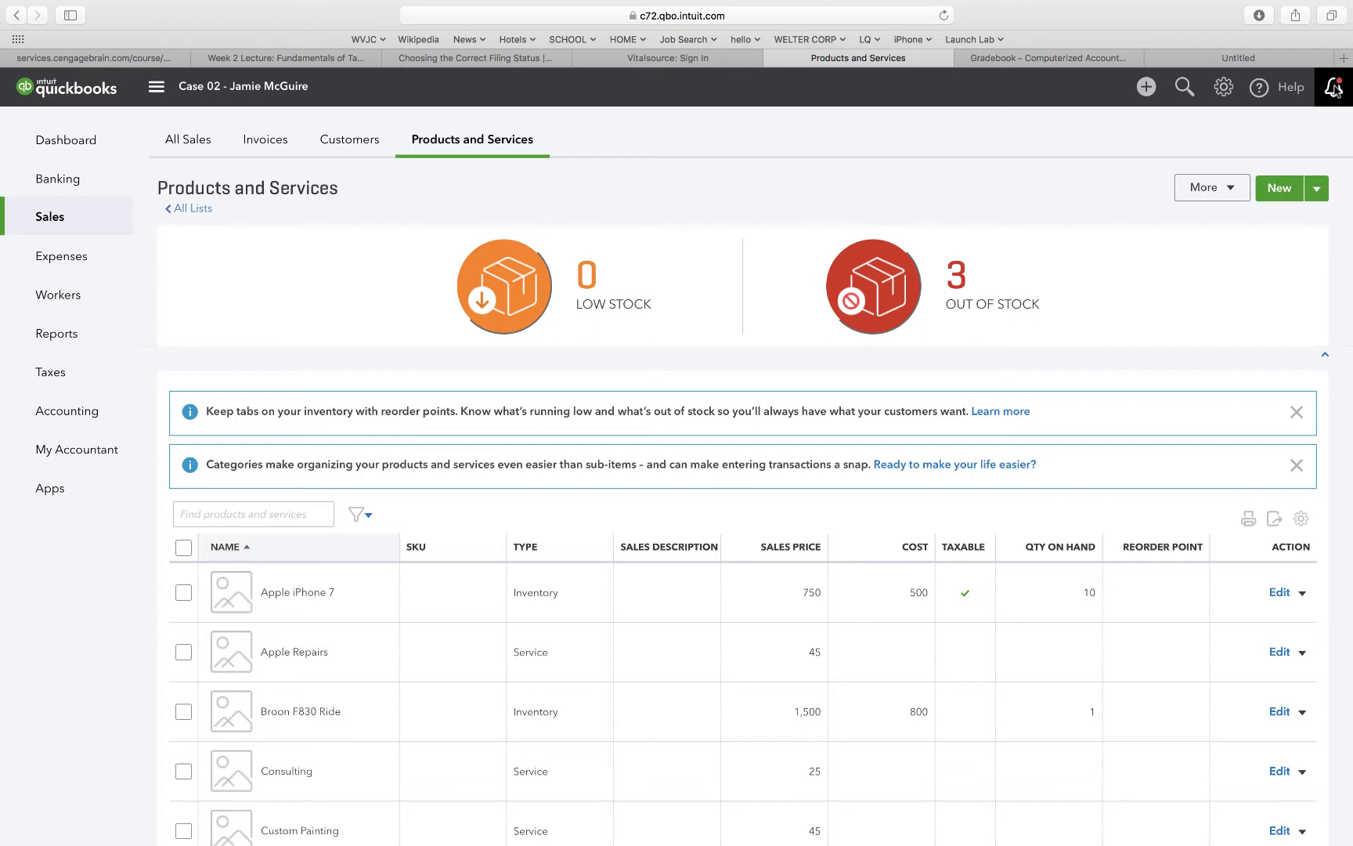
{"action": "left_click", "coordinate": [1146, 87]}
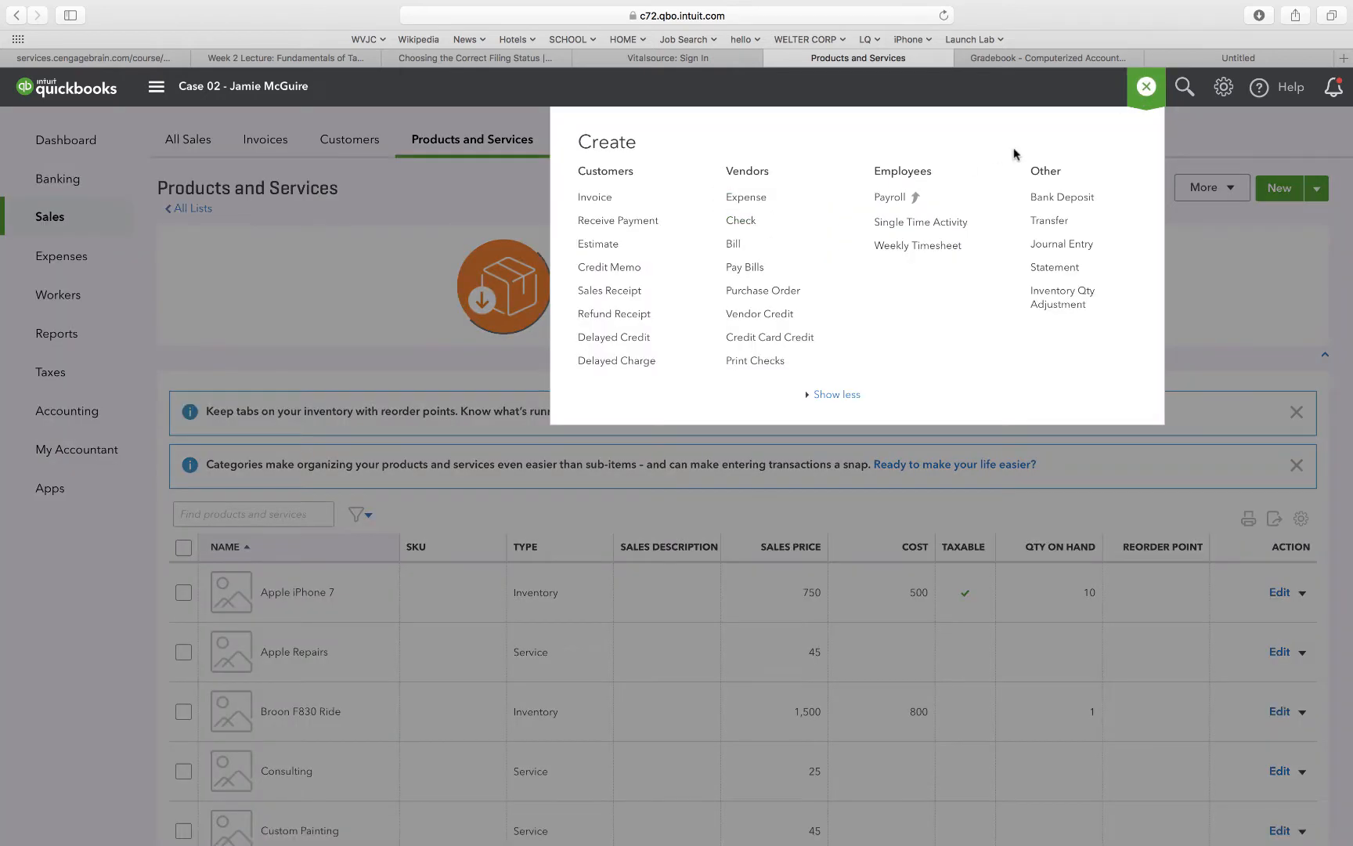
{"action": "left_click", "coordinate": [1054, 199]}
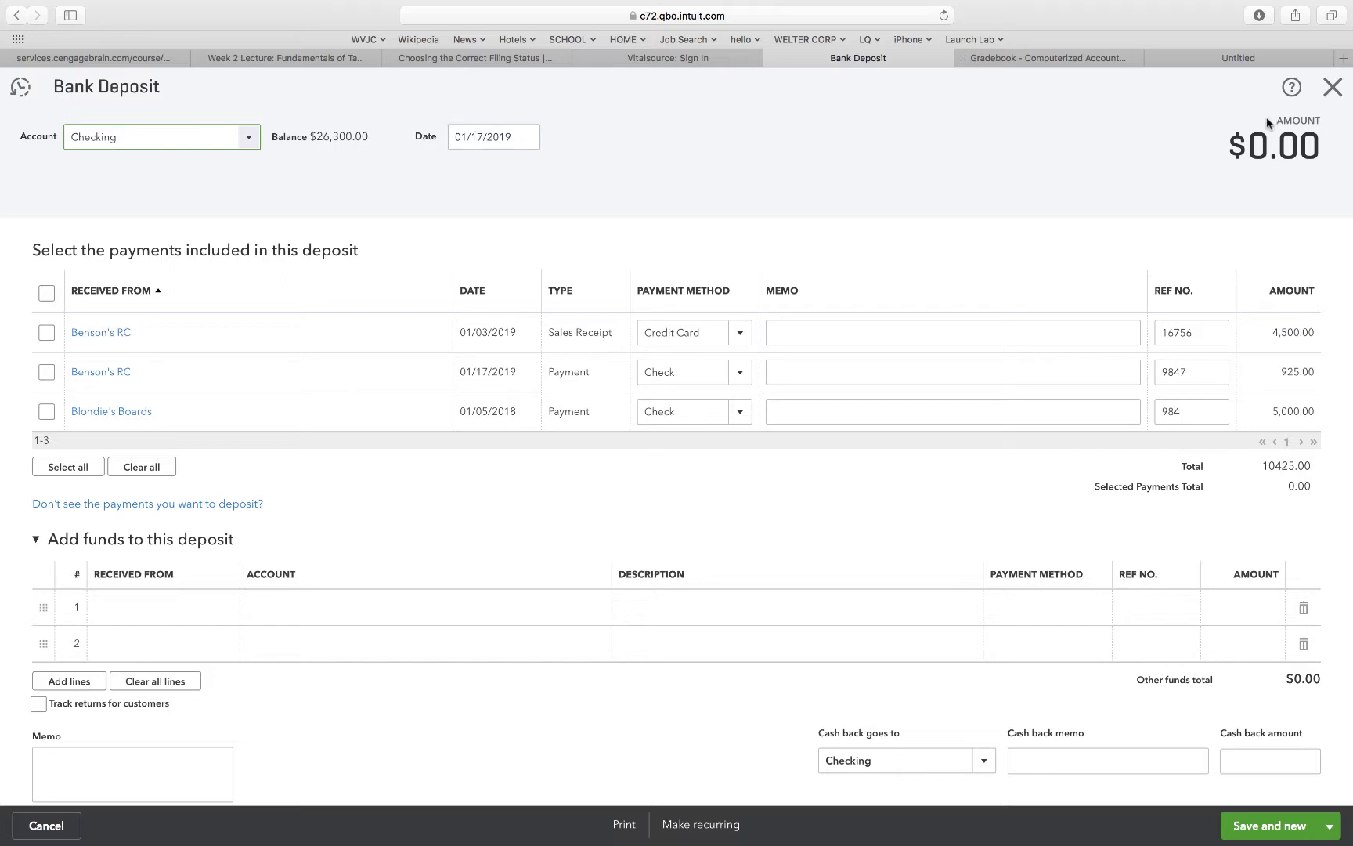
{"action": "left_click", "coordinate": [1334, 89]}
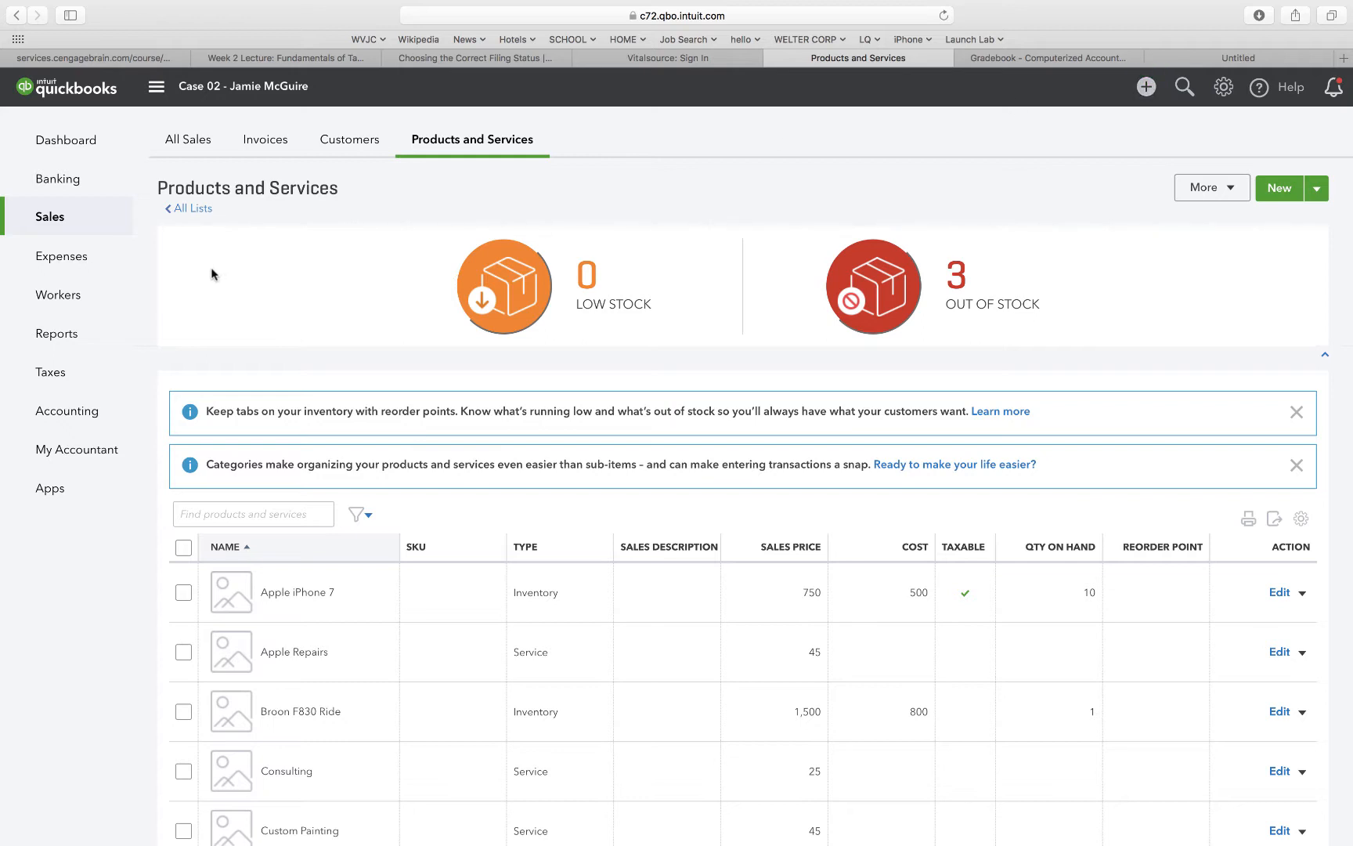
Open the recently received payment No. 9847 from Benson's RC.
{"action": "mouse_move", "coordinate": [73, 186]}
{"action": "left_click", "coordinate": [1146, 87]}
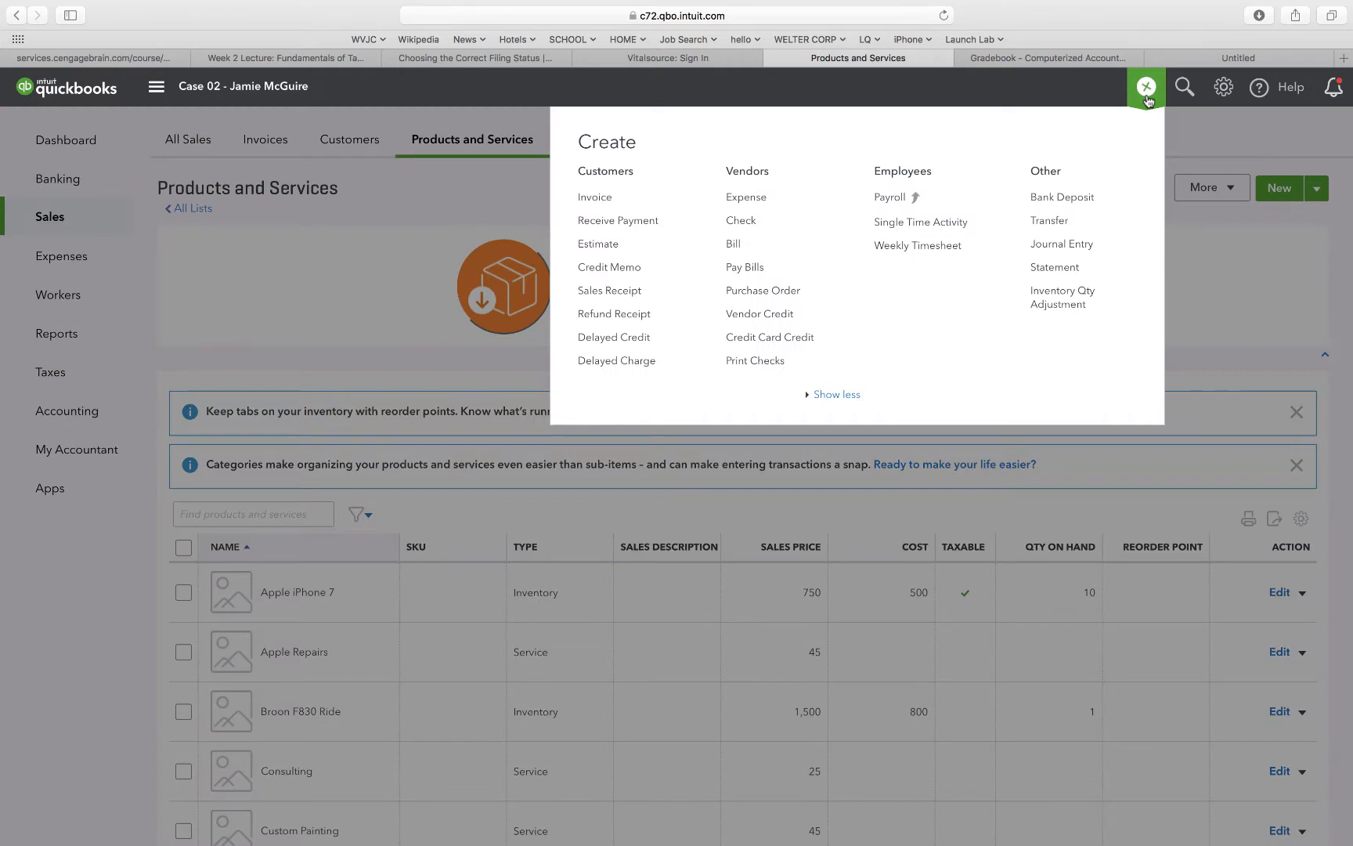
{"action": "left_click", "coordinate": [621, 224]}
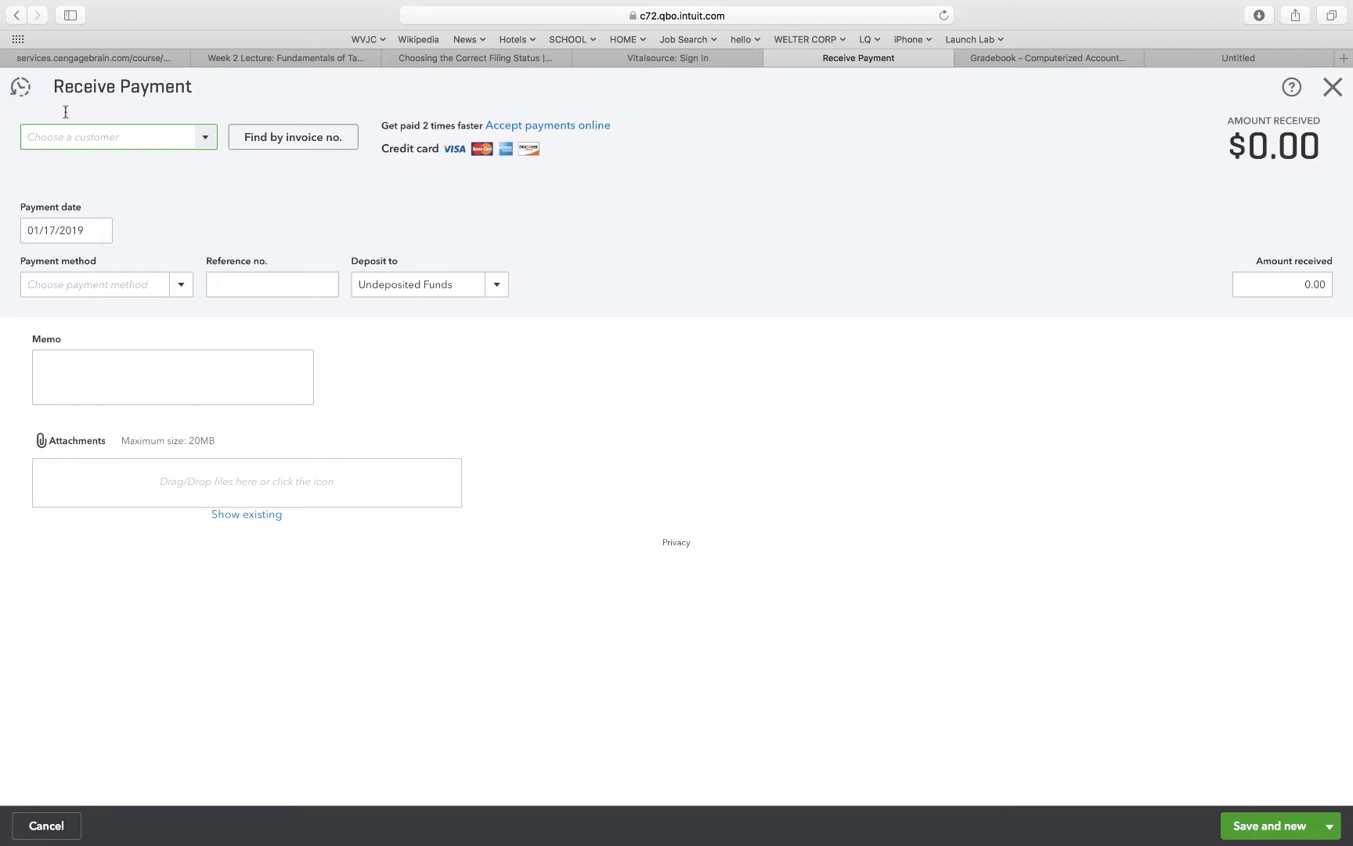
{"action": "left_click", "coordinate": [22, 88]}
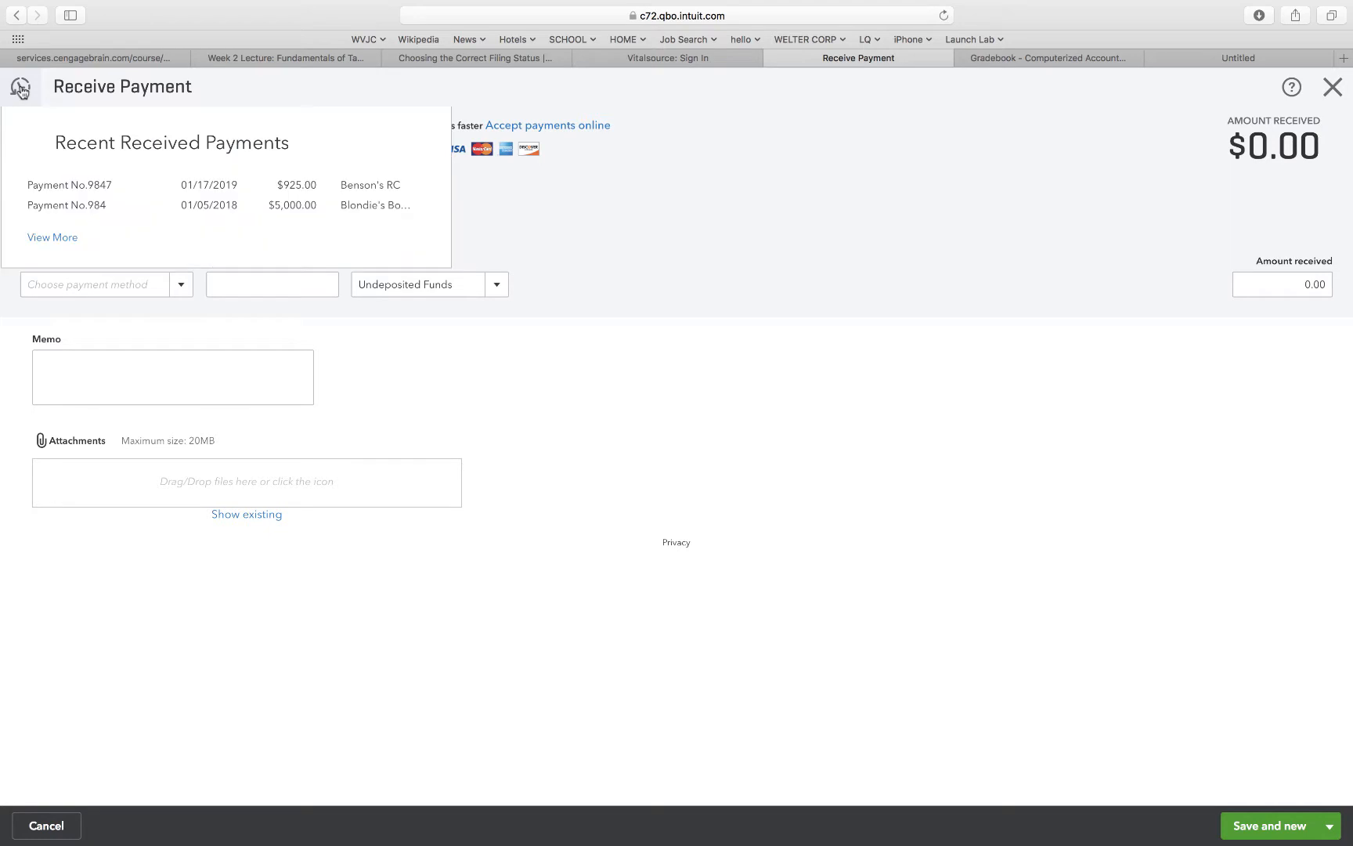
{"action": "left_click", "coordinate": [69, 188]}
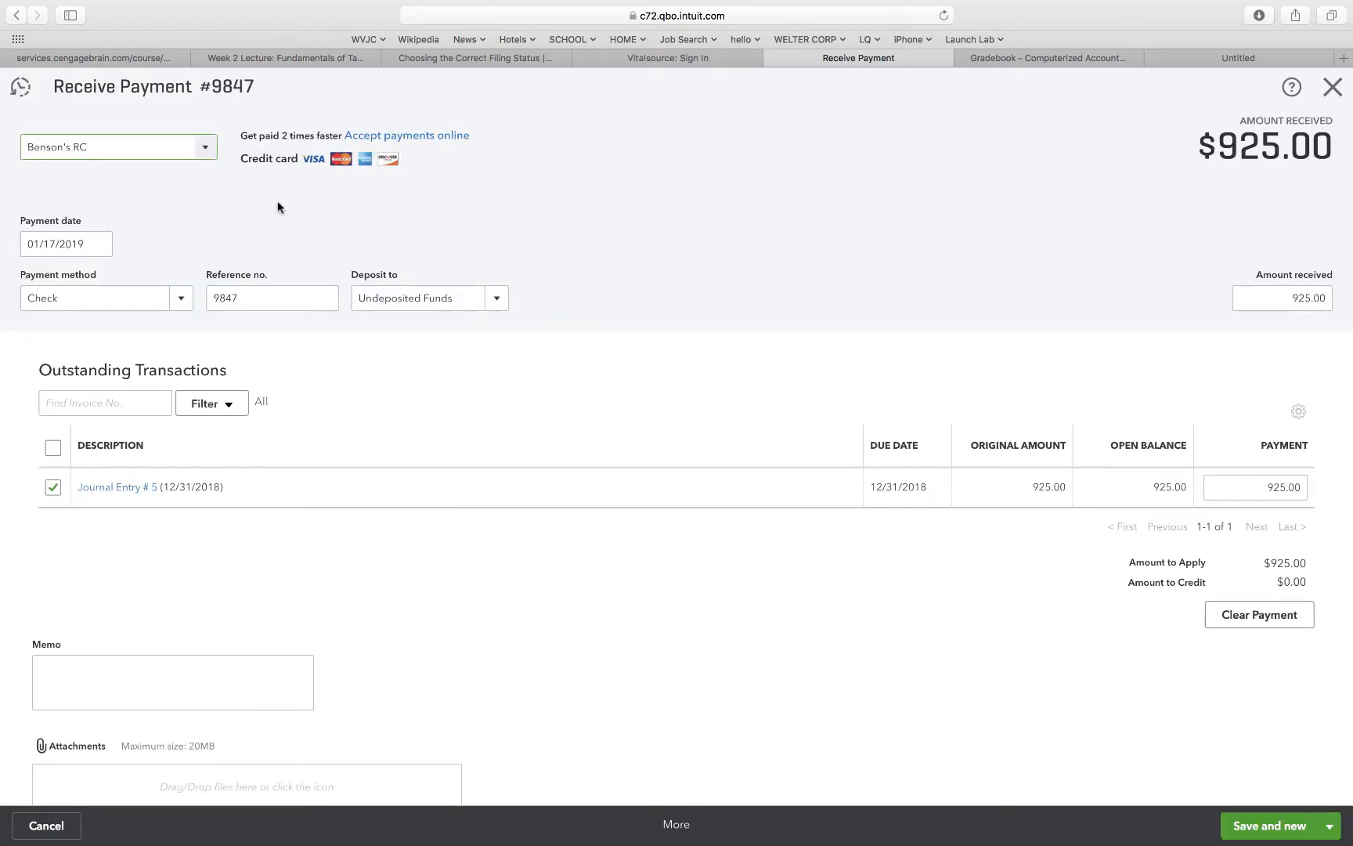
Change the payment's date to 01/07/2019, save the linked transaction anyway, and close the form.
{"action": "left_click", "coordinate": [50, 246]}
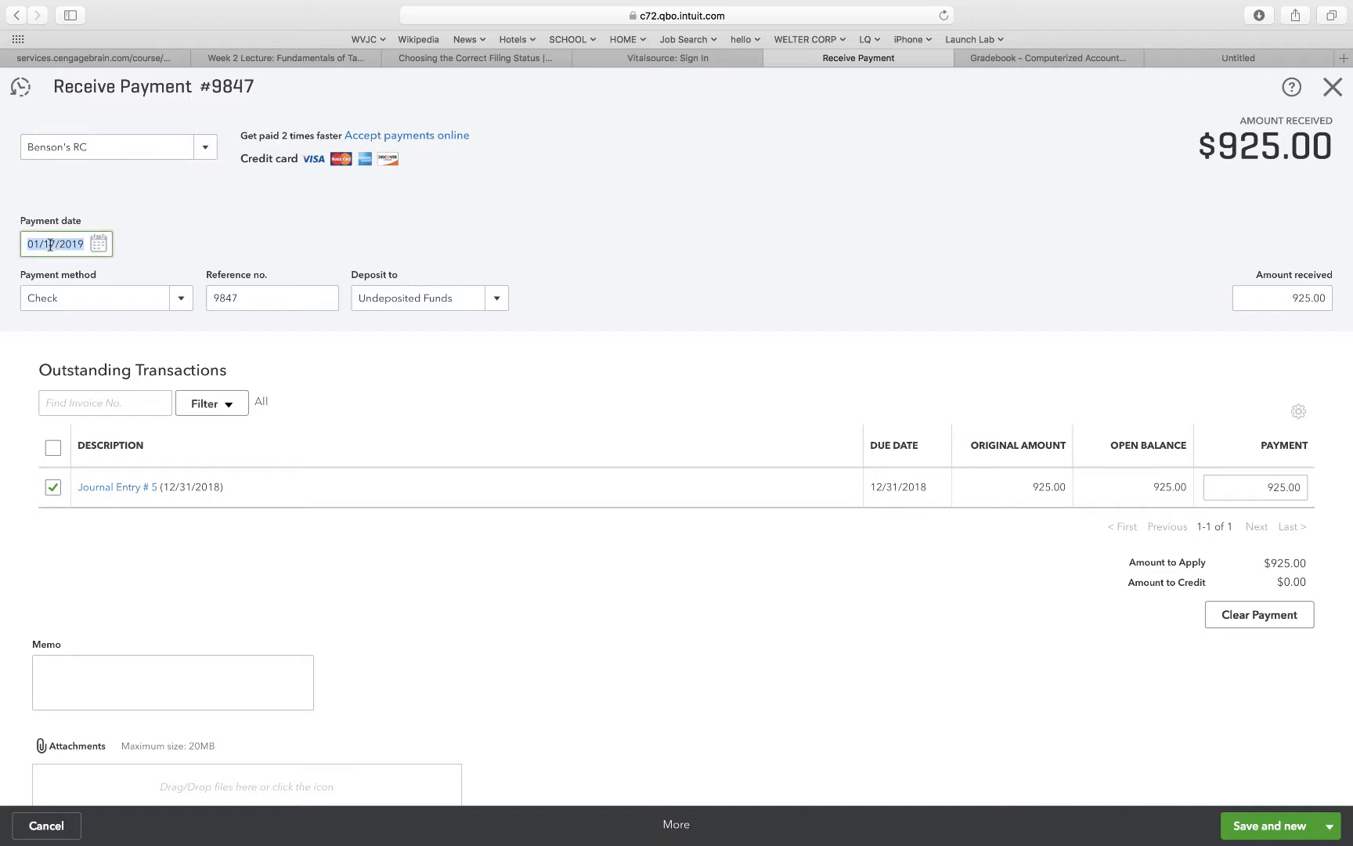
{"action": "left_click", "coordinate": [51, 245]}
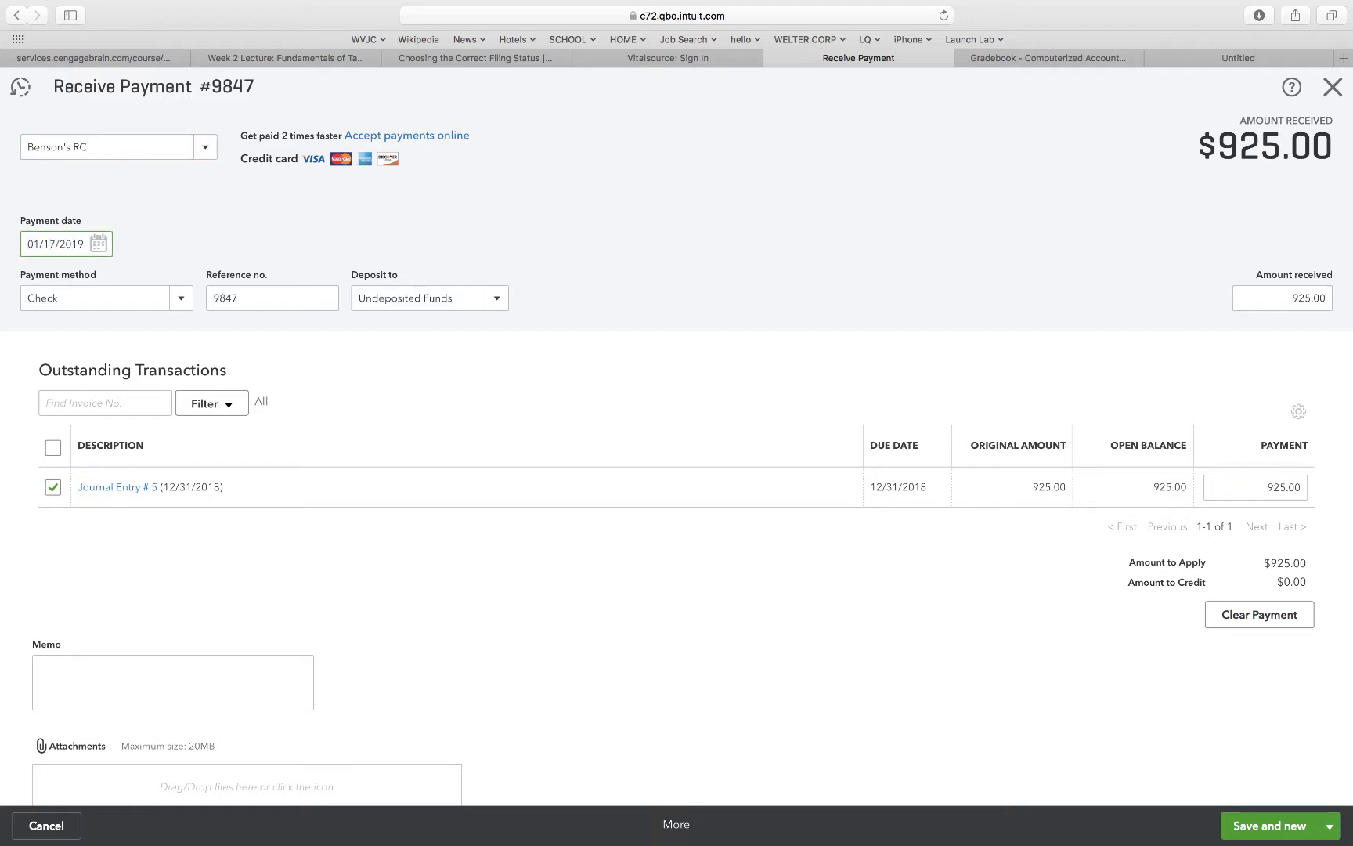
{"action": "key", "text": "BackSpace"}
{"action": "left_click", "coordinate": [226, 249]}
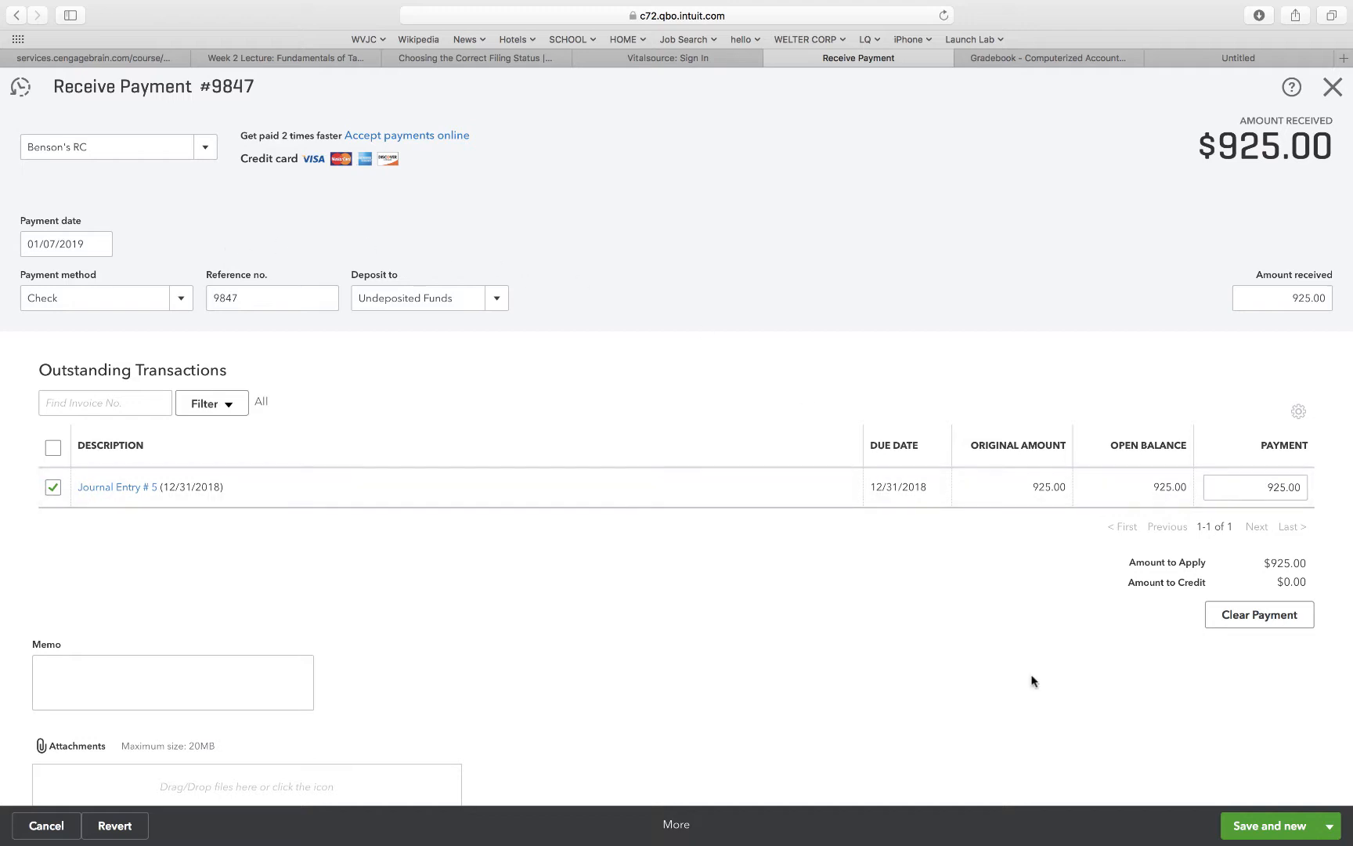
{"action": "left_click", "coordinate": [1230, 818]}
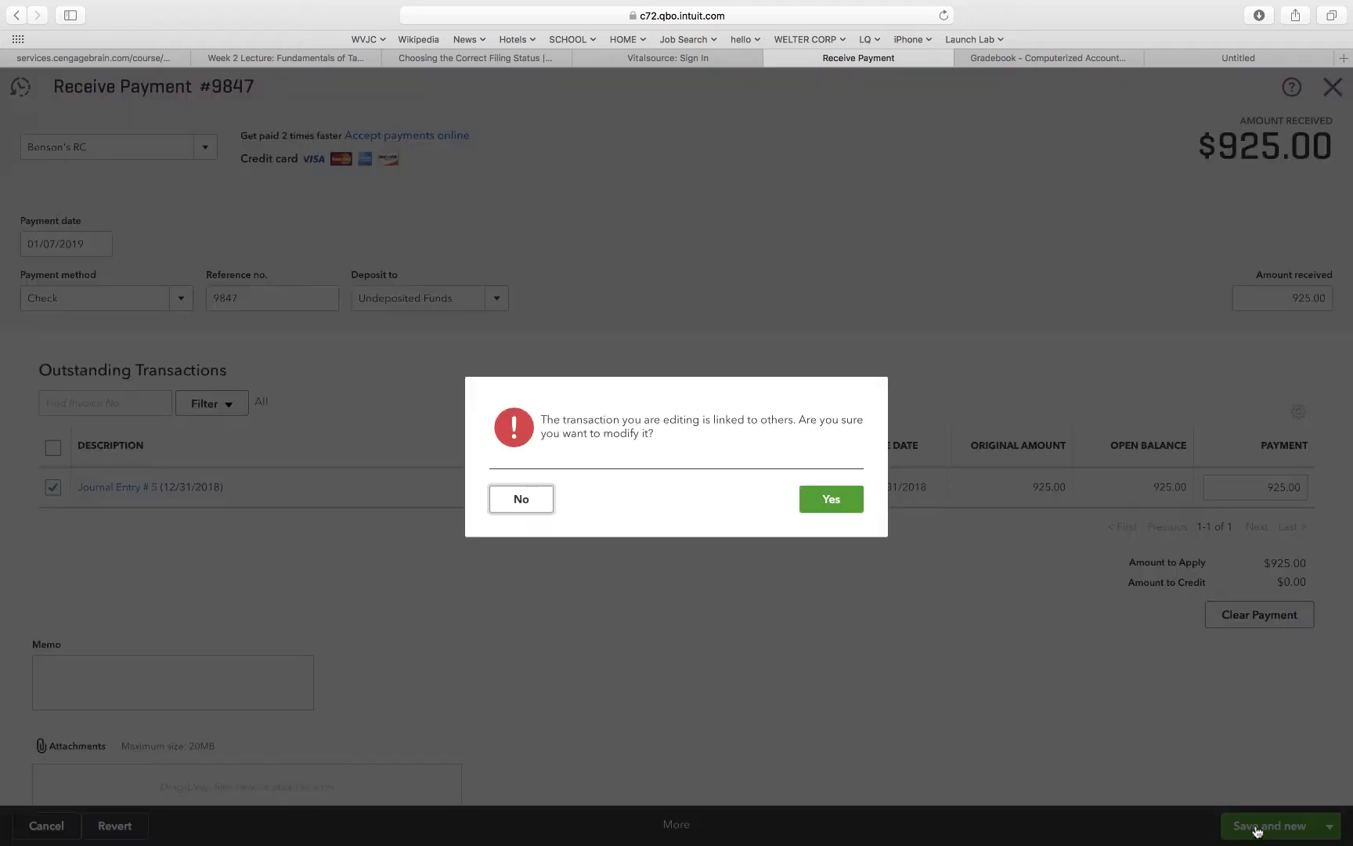
{"action": "left_click", "coordinate": [824, 501]}
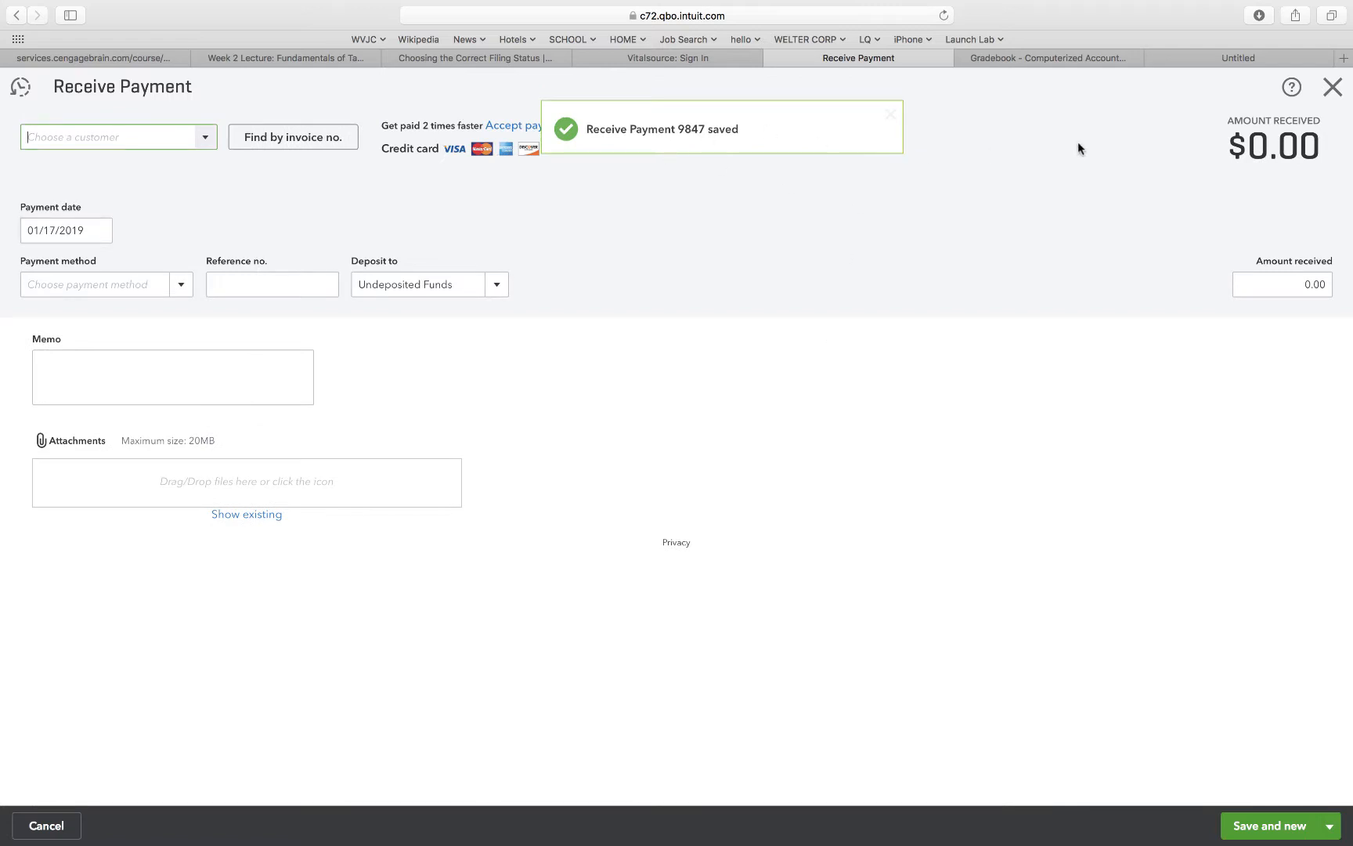
{"action": "left_click", "coordinate": [1332, 87]}
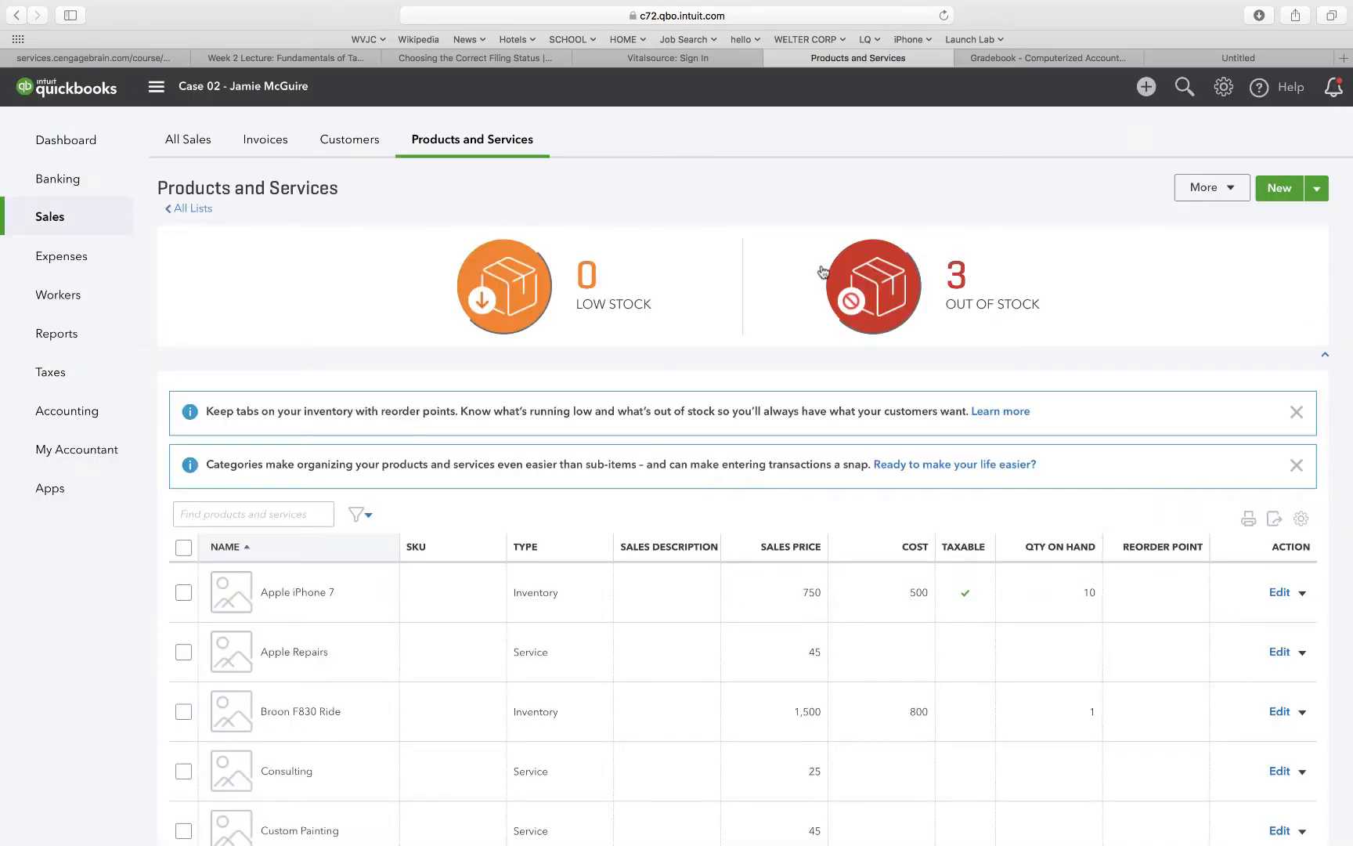
Start a new bank deposit into Checking and set its date to 01/07/2019.
{"action": "left_click", "coordinate": [1144, 89]}
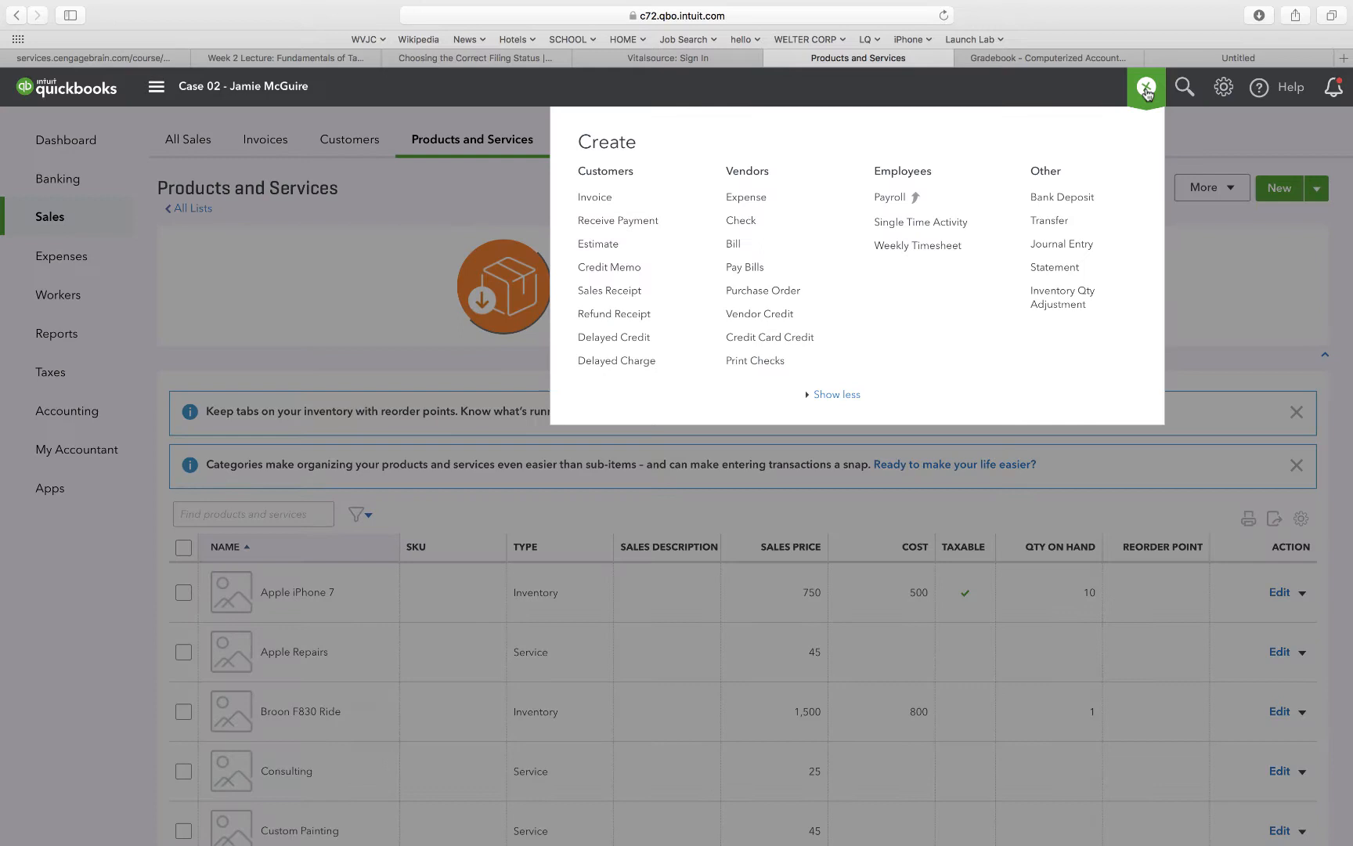
{"action": "left_click", "coordinate": [1061, 197]}
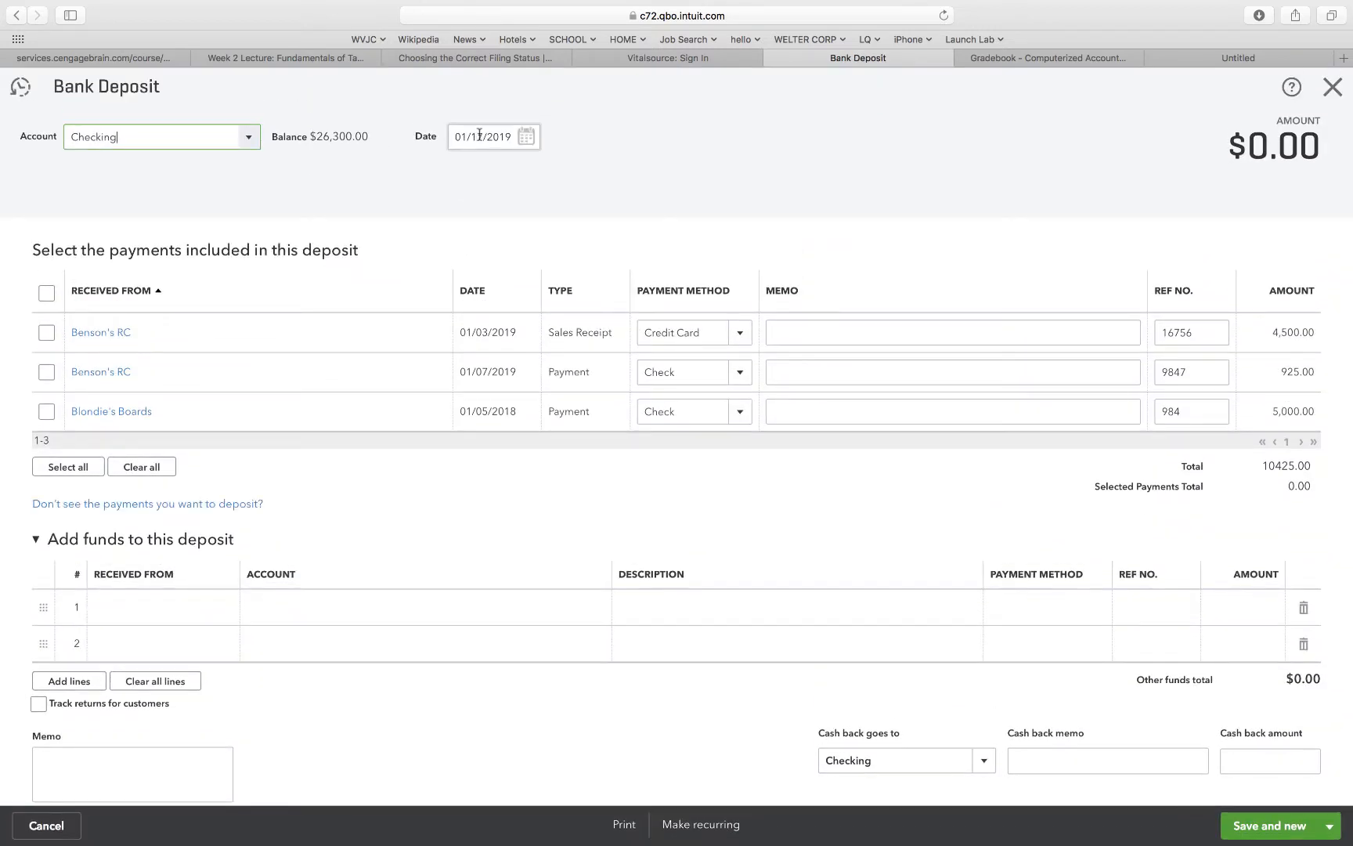
{"action": "left_click", "coordinate": [478, 137]}
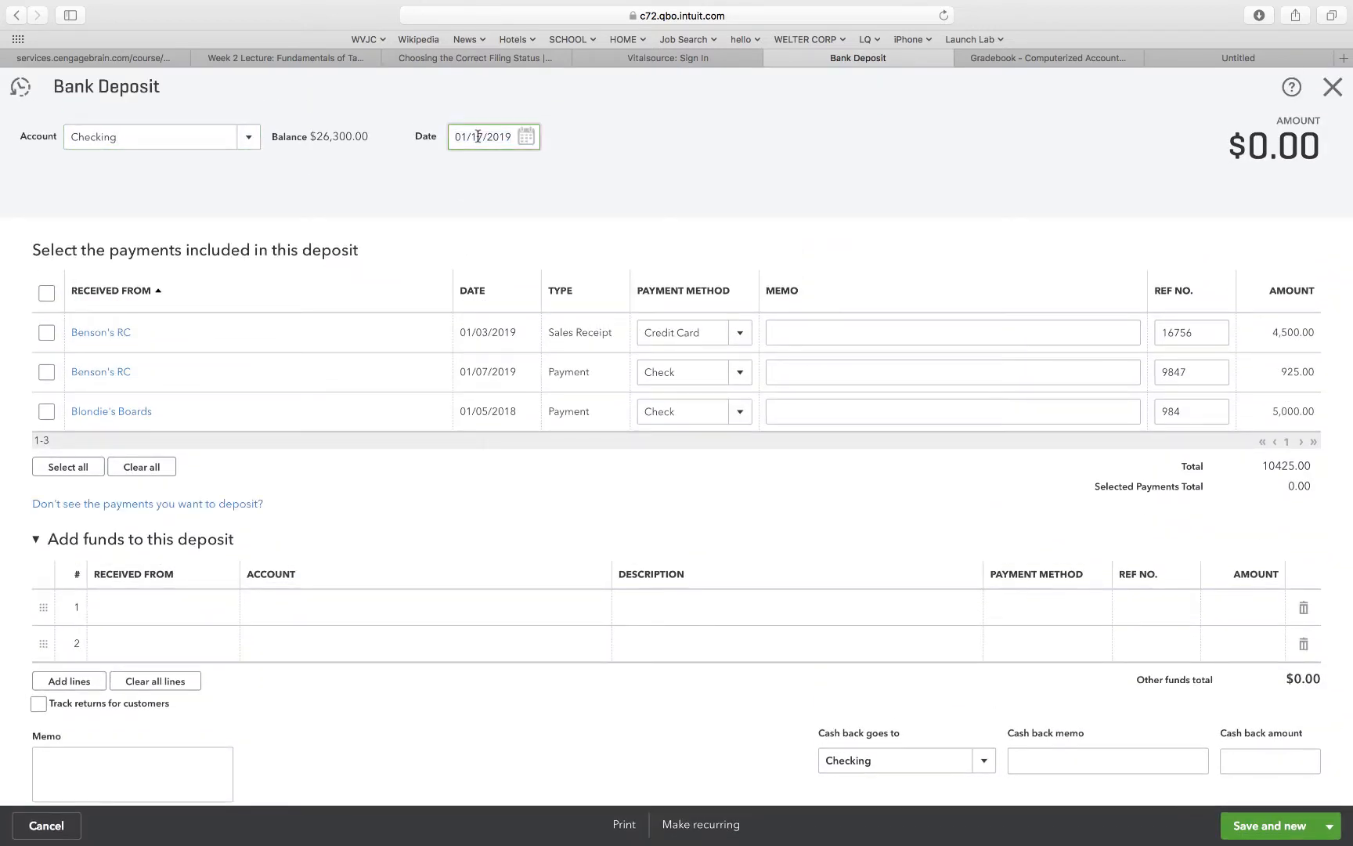
{"action": "key", "text": "BackSpace"}
{"action": "left_click", "coordinate": [496, 163]}
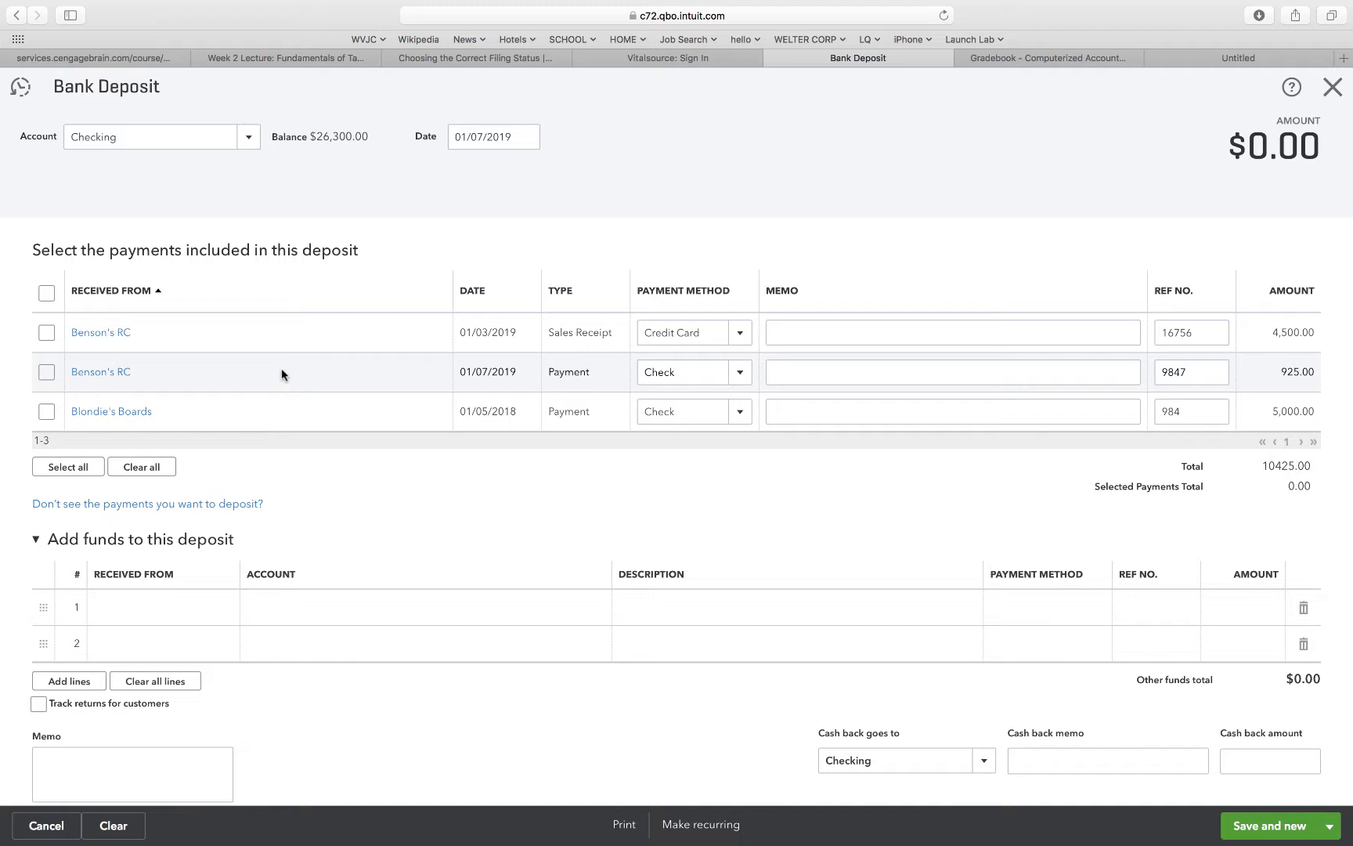
Include the Benson's RC sales receipt 16756 in the deposit, then save and close it.
{"action": "left_click", "coordinate": [45, 336]}
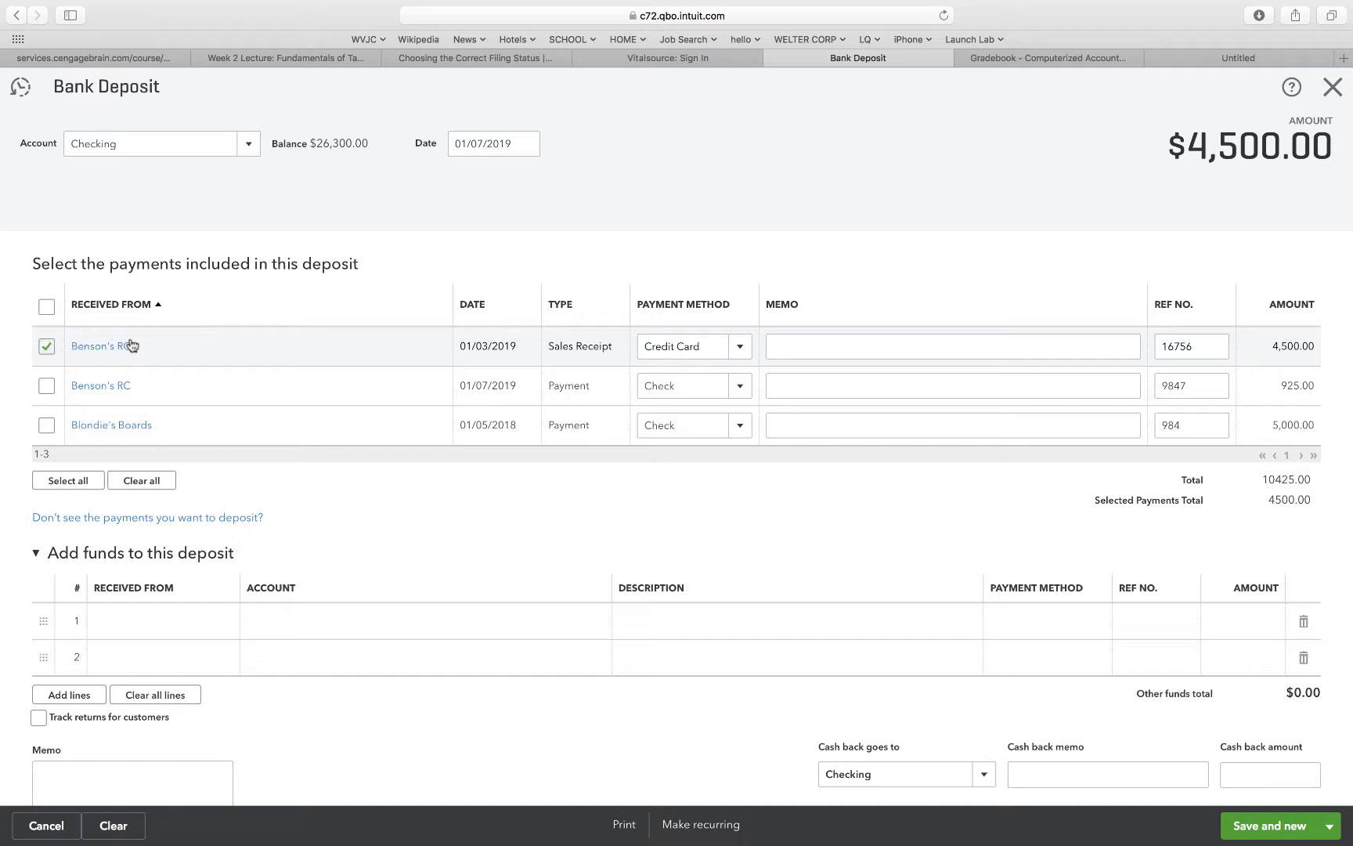
{"action": "scroll", "coordinate": [601, 647], "scroll_direction": "down", "scroll_amount": 5}
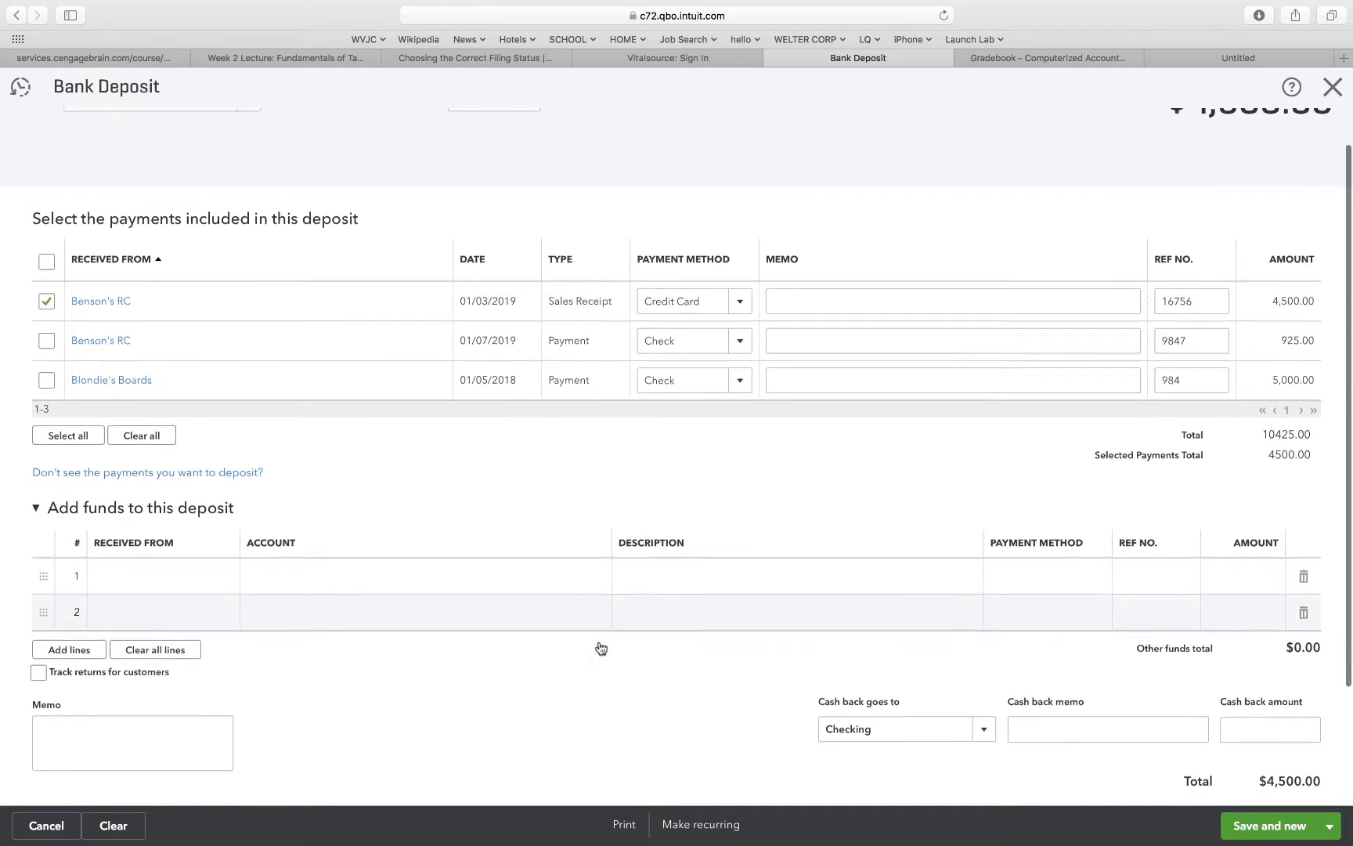
{"action": "scroll", "coordinate": [600, 647], "scroll_direction": "down", "scroll_amount": 1}
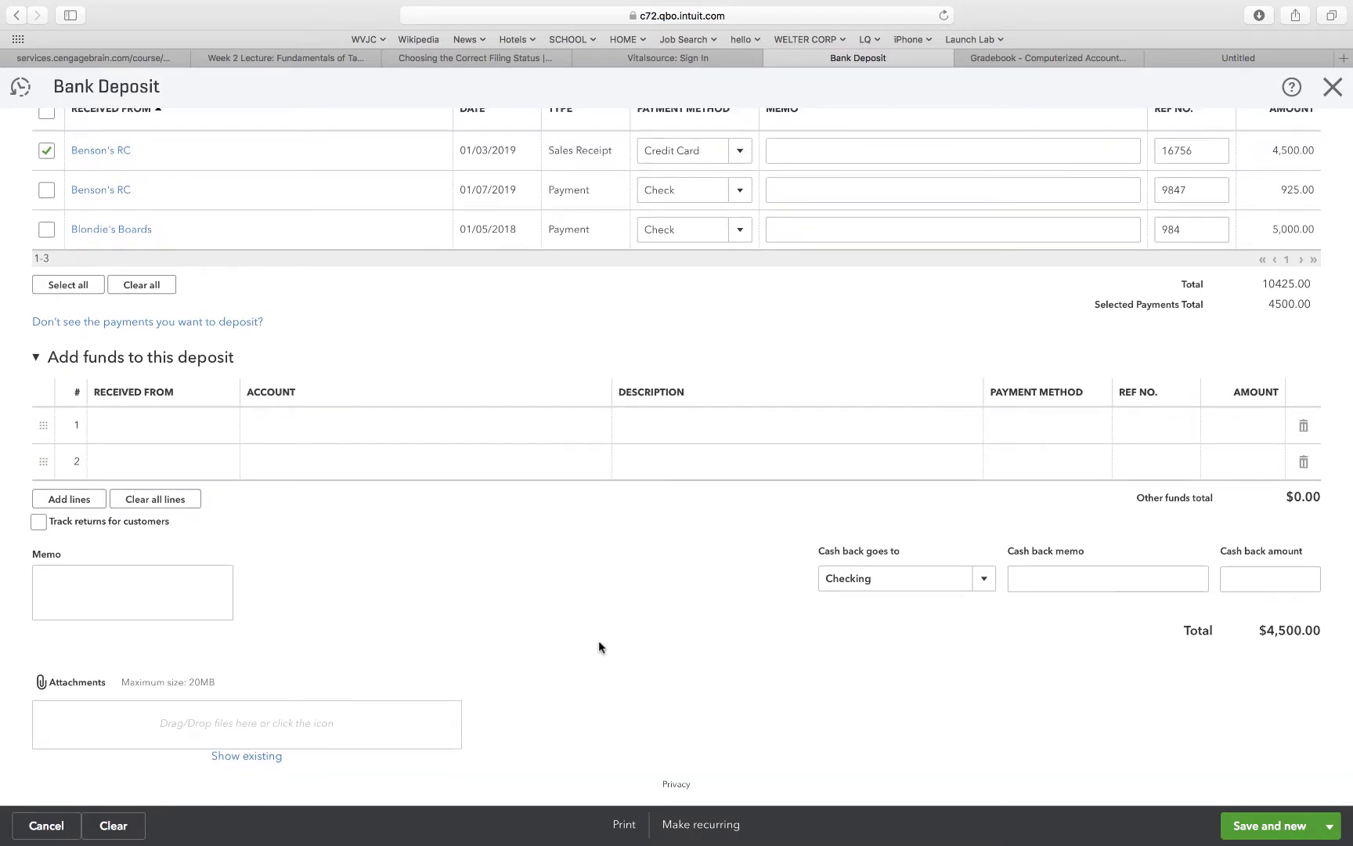
{"action": "scroll", "coordinate": [539, 383], "scroll_direction": "up", "scroll_amount": 3}
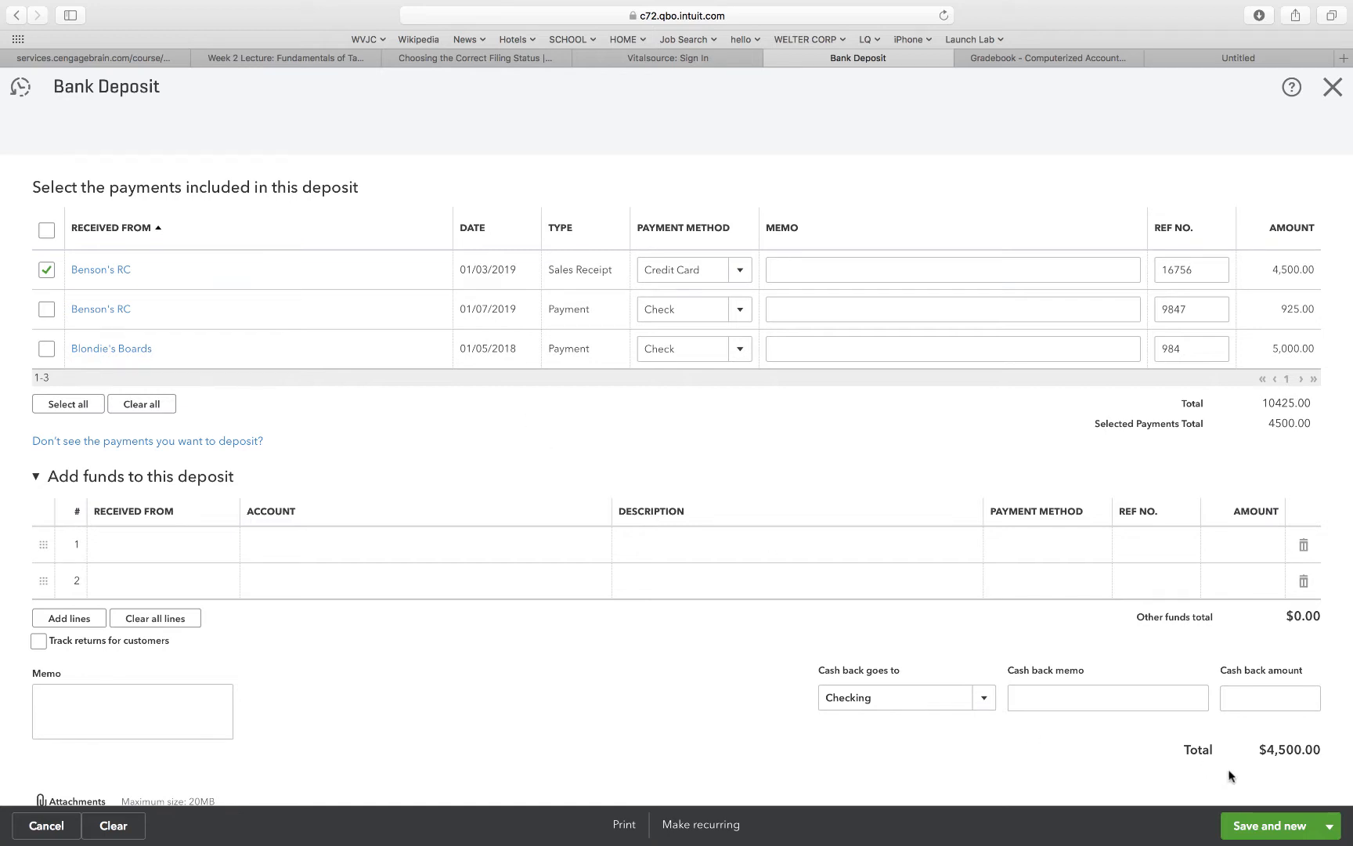
{"action": "left_click", "coordinate": [1257, 827]}
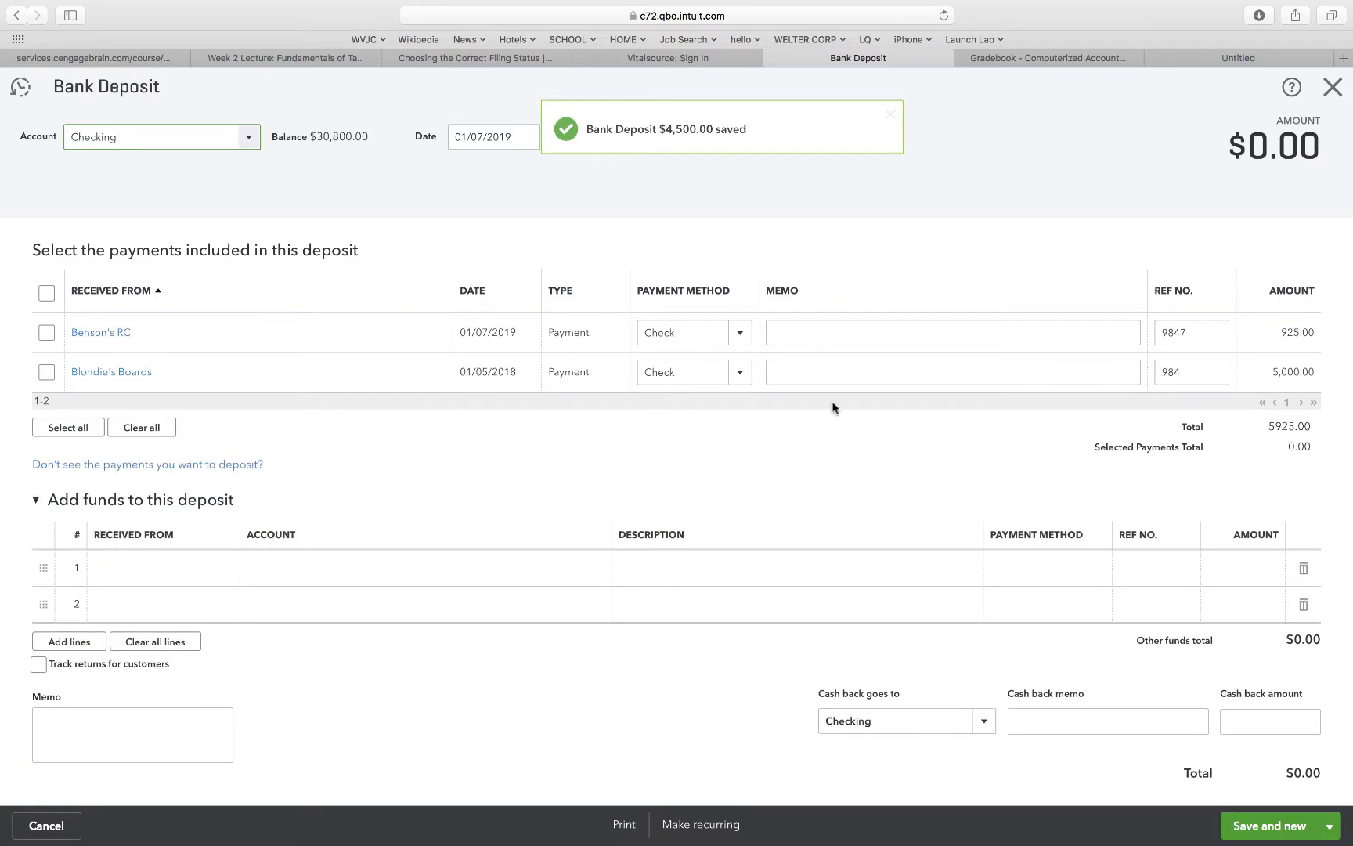
{"action": "left_click", "coordinate": [1332, 89]}
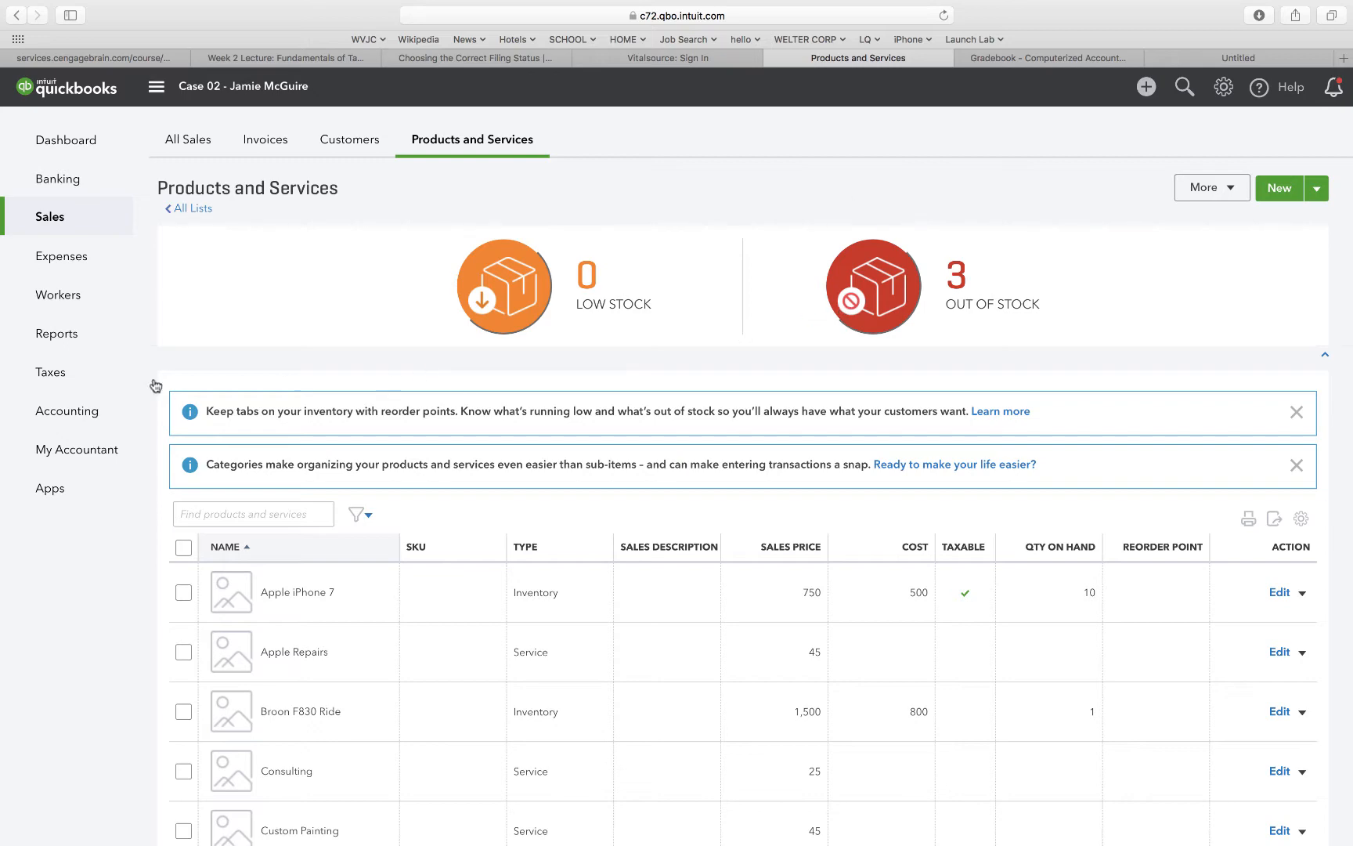
Open the Trial Balance report and run it for a custom period from 12/31/2018 to 12/30/2019.
{"action": "left_click", "coordinate": [67, 337]}
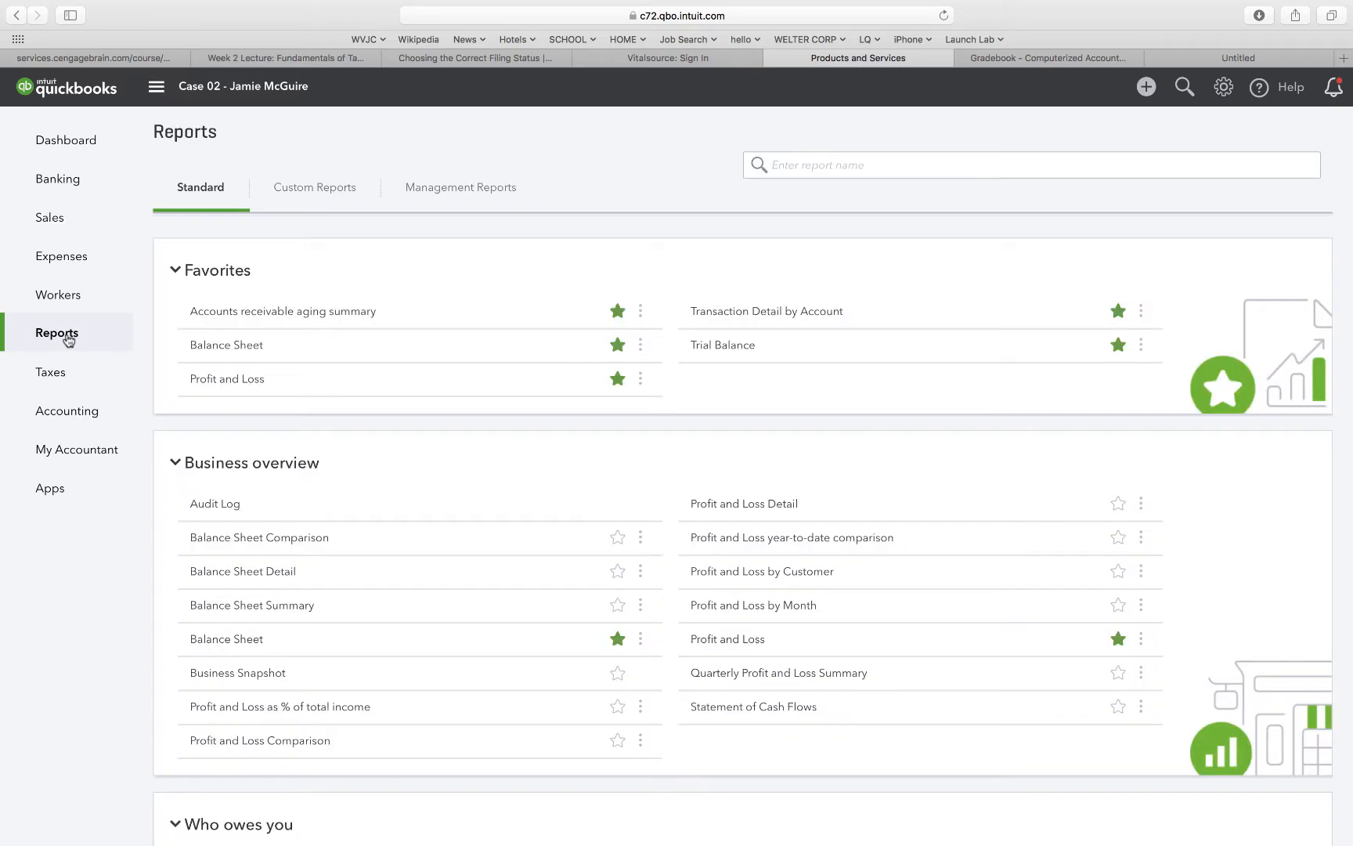
{"action": "scroll", "coordinate": [768, 650], "scroll_direction": "down", "scroll_amount": 15}
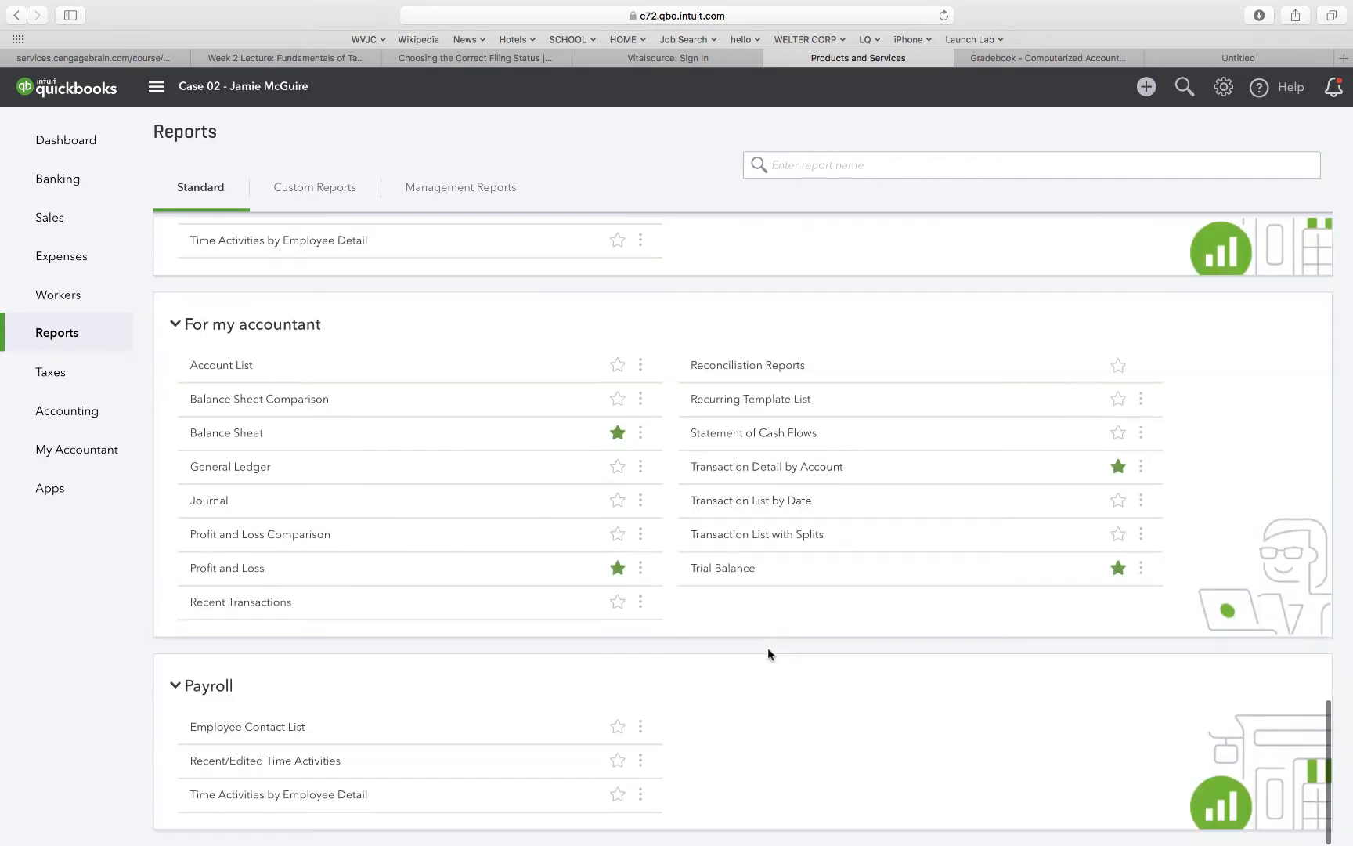
{"action": "left_click", "coordinate": [709, 569]}
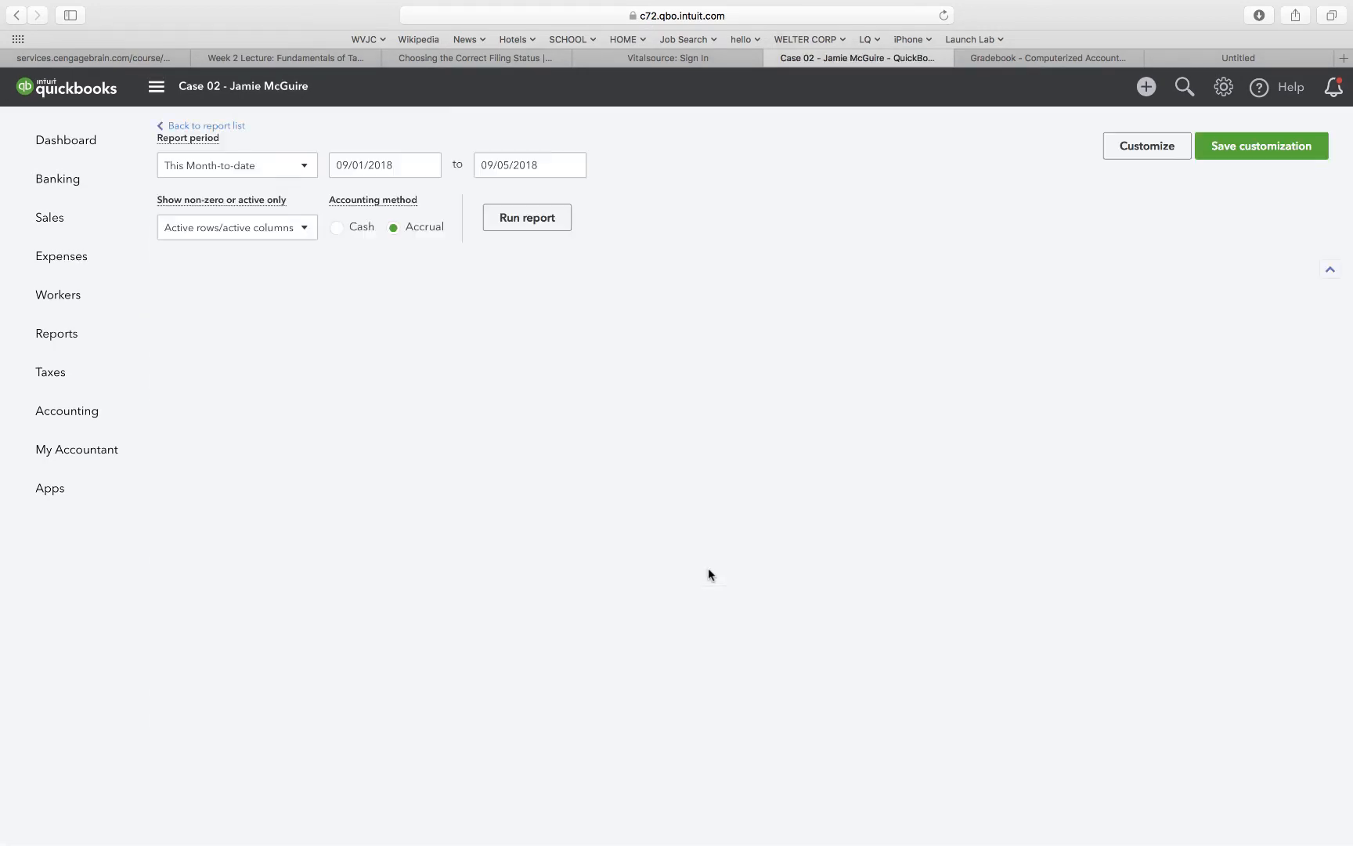
{"action": "scroll", "coordinate": [709, 570], "scroll_direction": "down", "scroll_amount": 1}
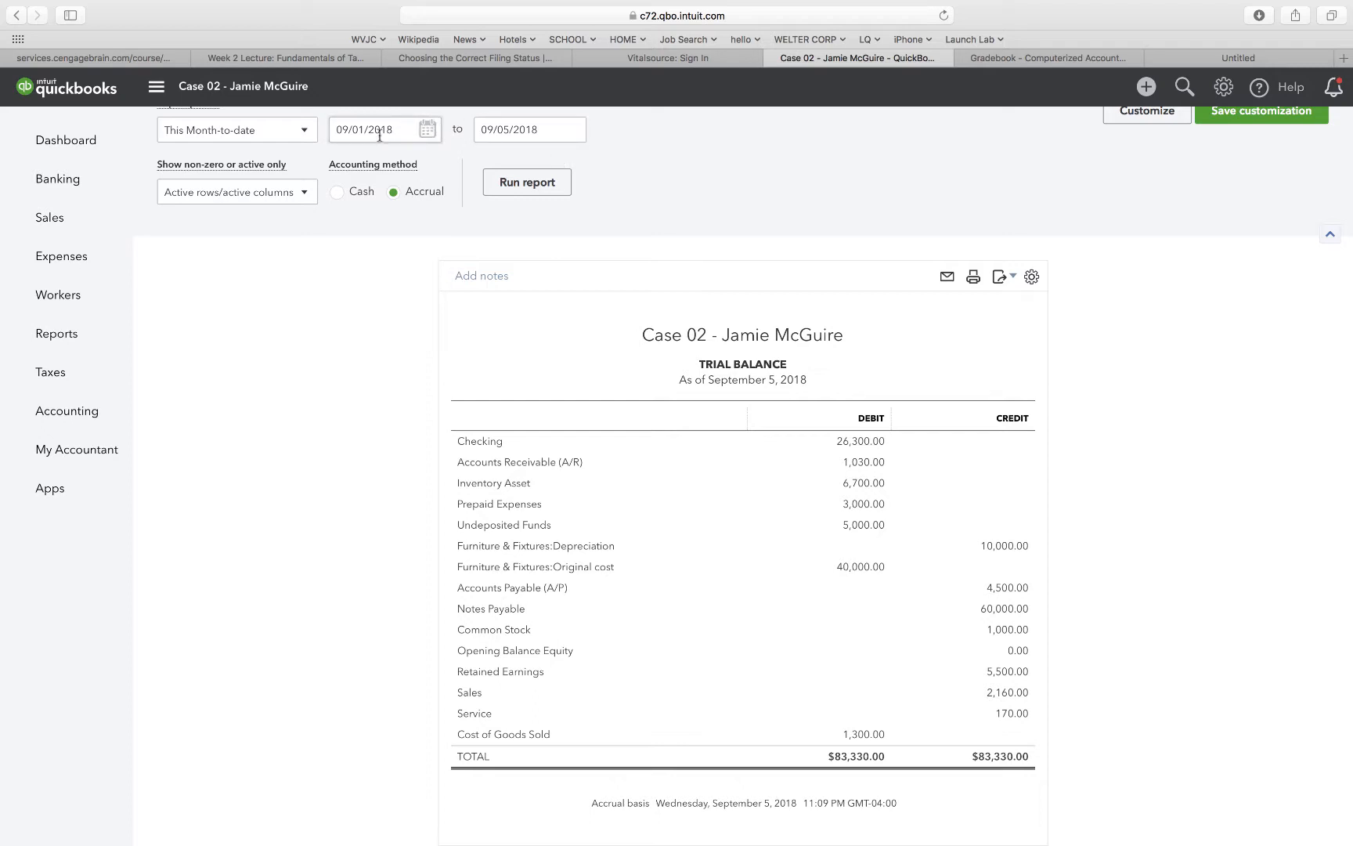
{"action": "left_click", "coordinate": [302, 130]}
{"action": "left_click", "coordinate": [264, 175]}
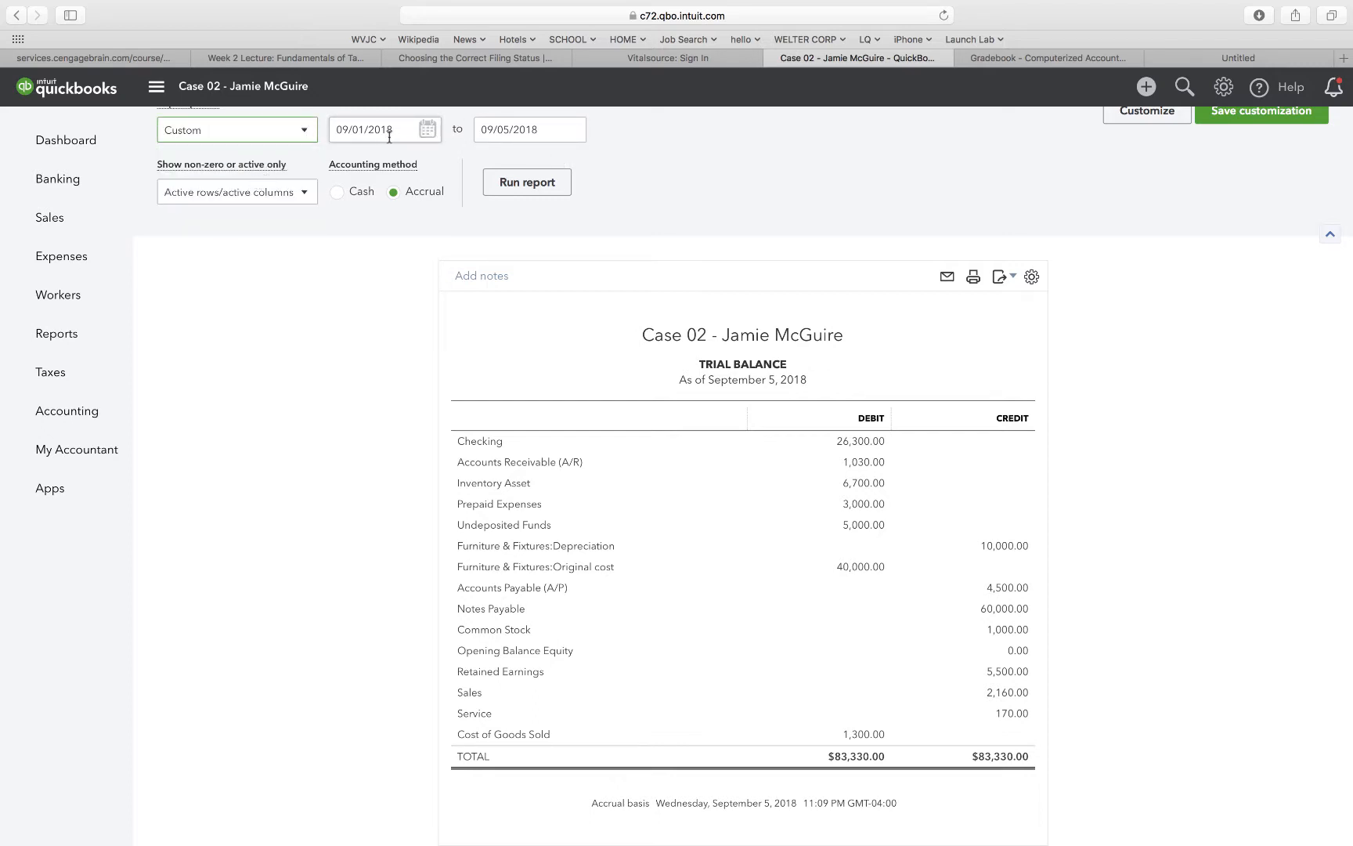
{"action": "left_click_drag", "start_coordinate": [389, 137], "coordinate": [320, 127]}
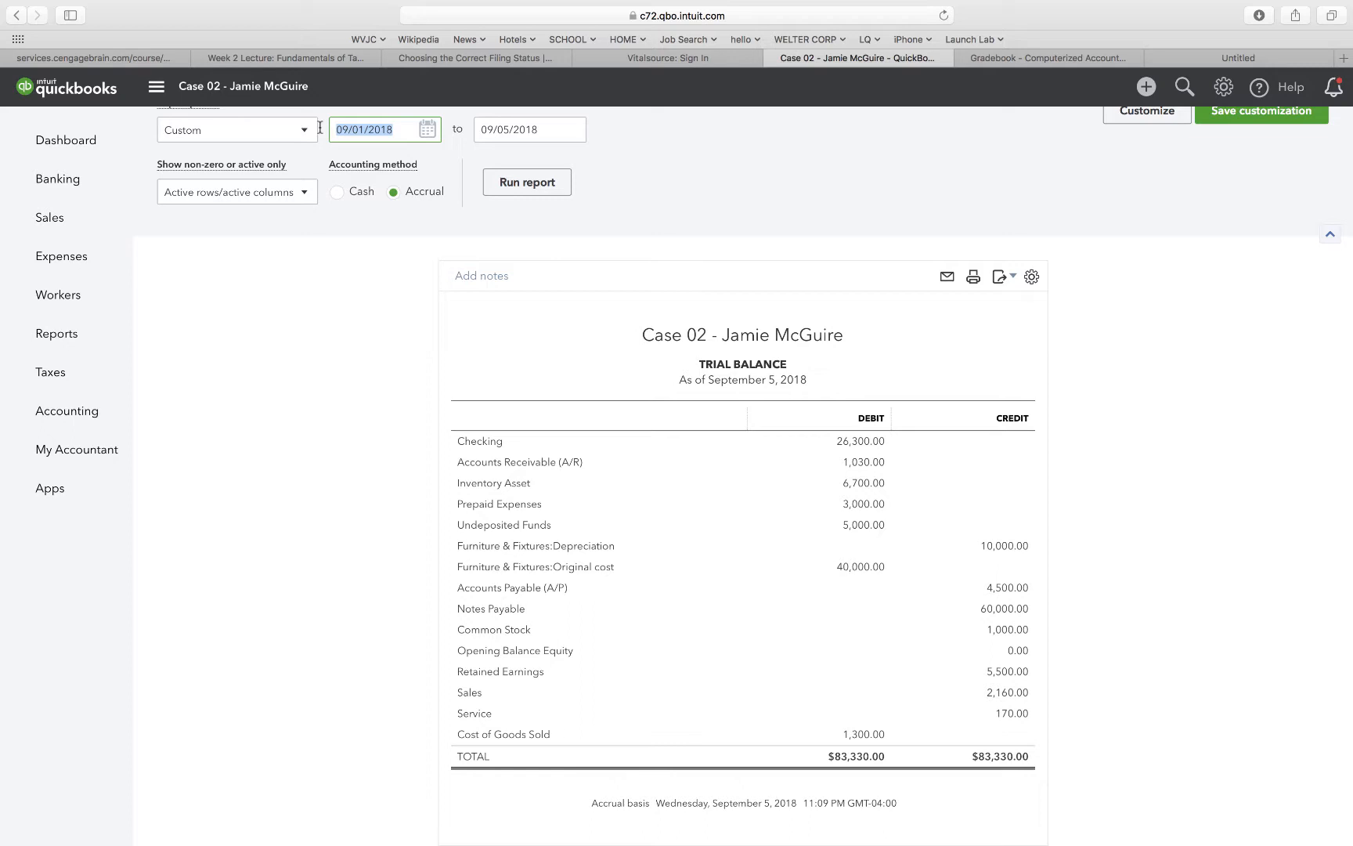
{"action": "type", "text": "12/31/"}
{"action": "type", "text": "2018"}
{"action": "key", "text": "Tab"}
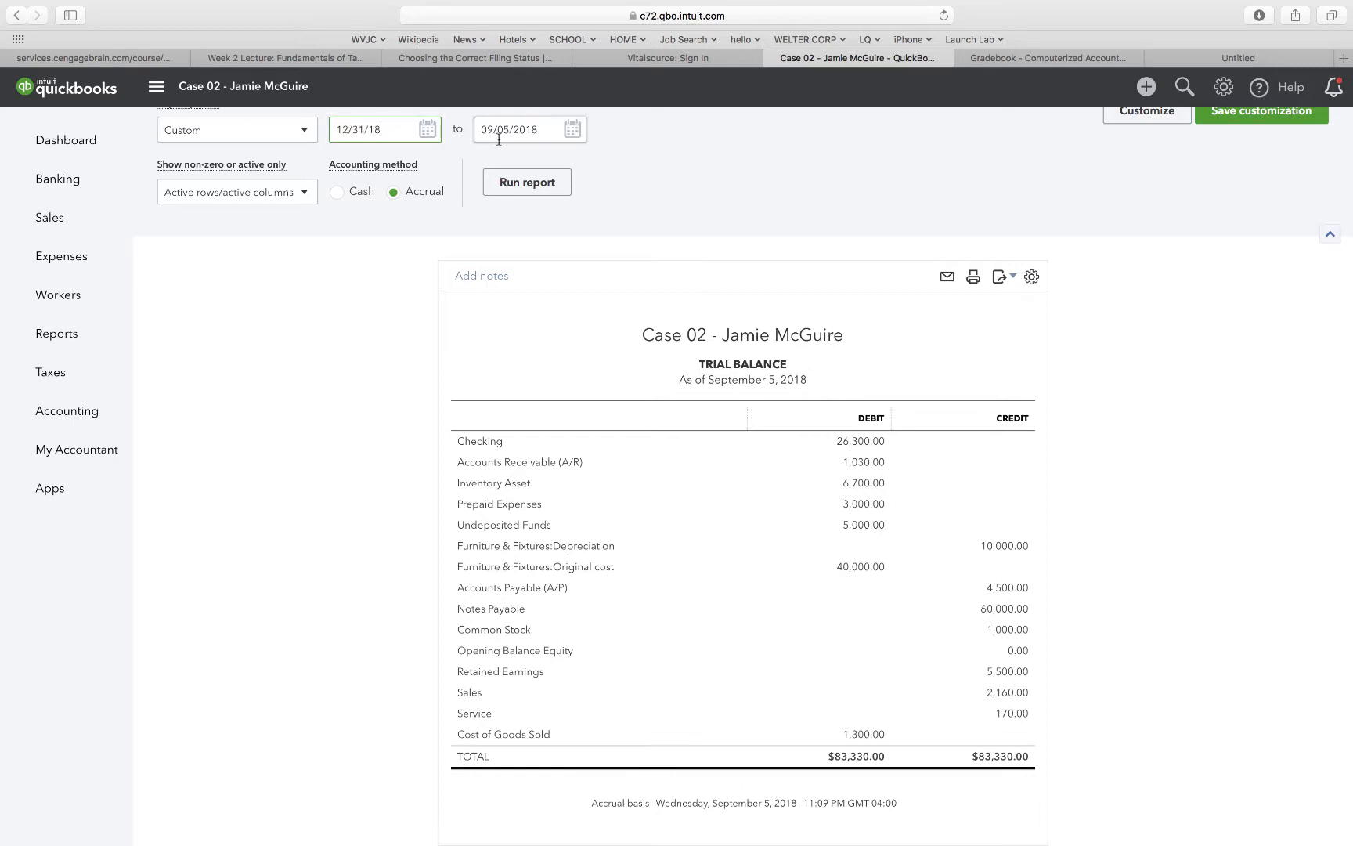
{"action": "type", "text": "12/"}
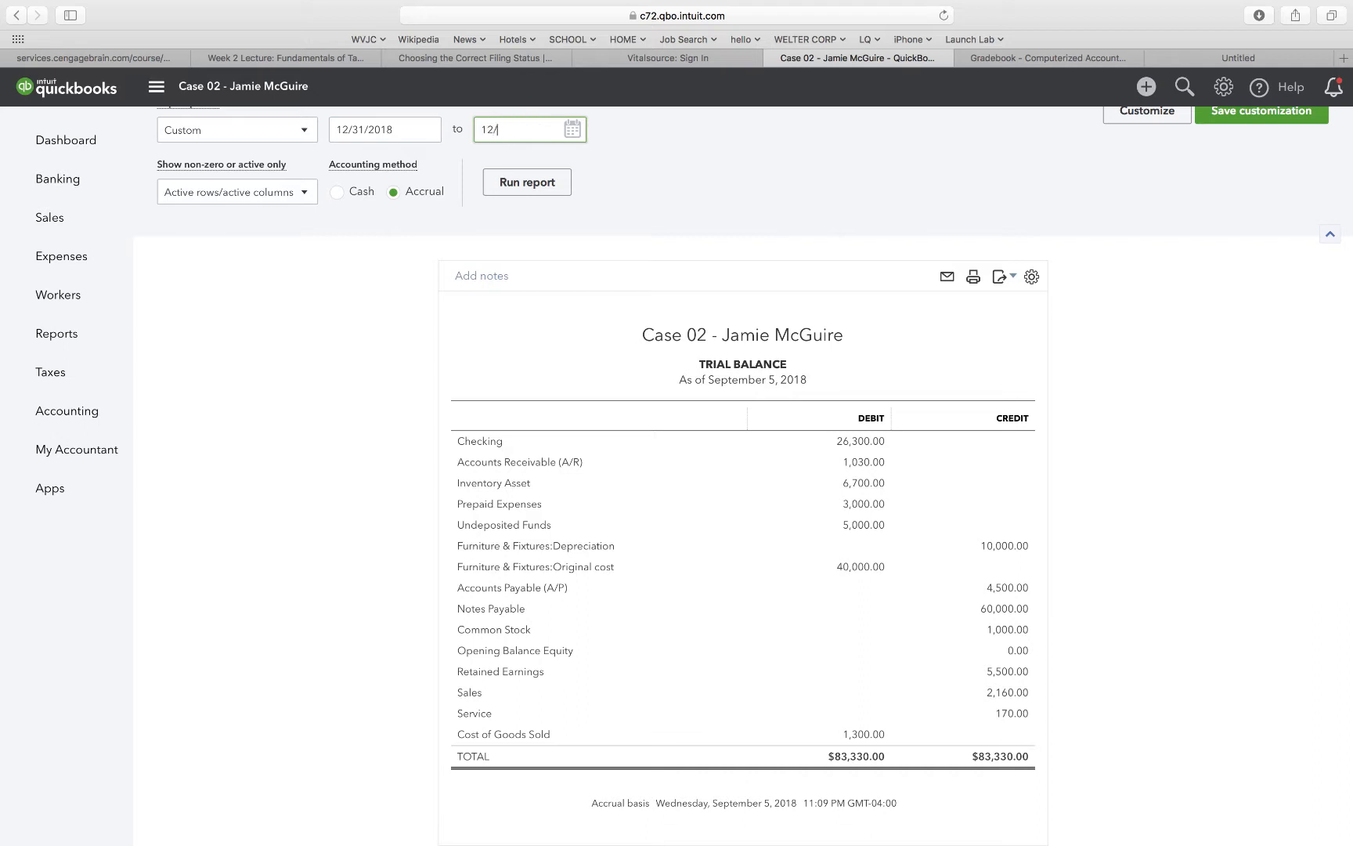
{"action": "type", "text": "3"}
{"action": "type", "text": "19"}
{"action": "left_click", "coordinate": [520, 187]}
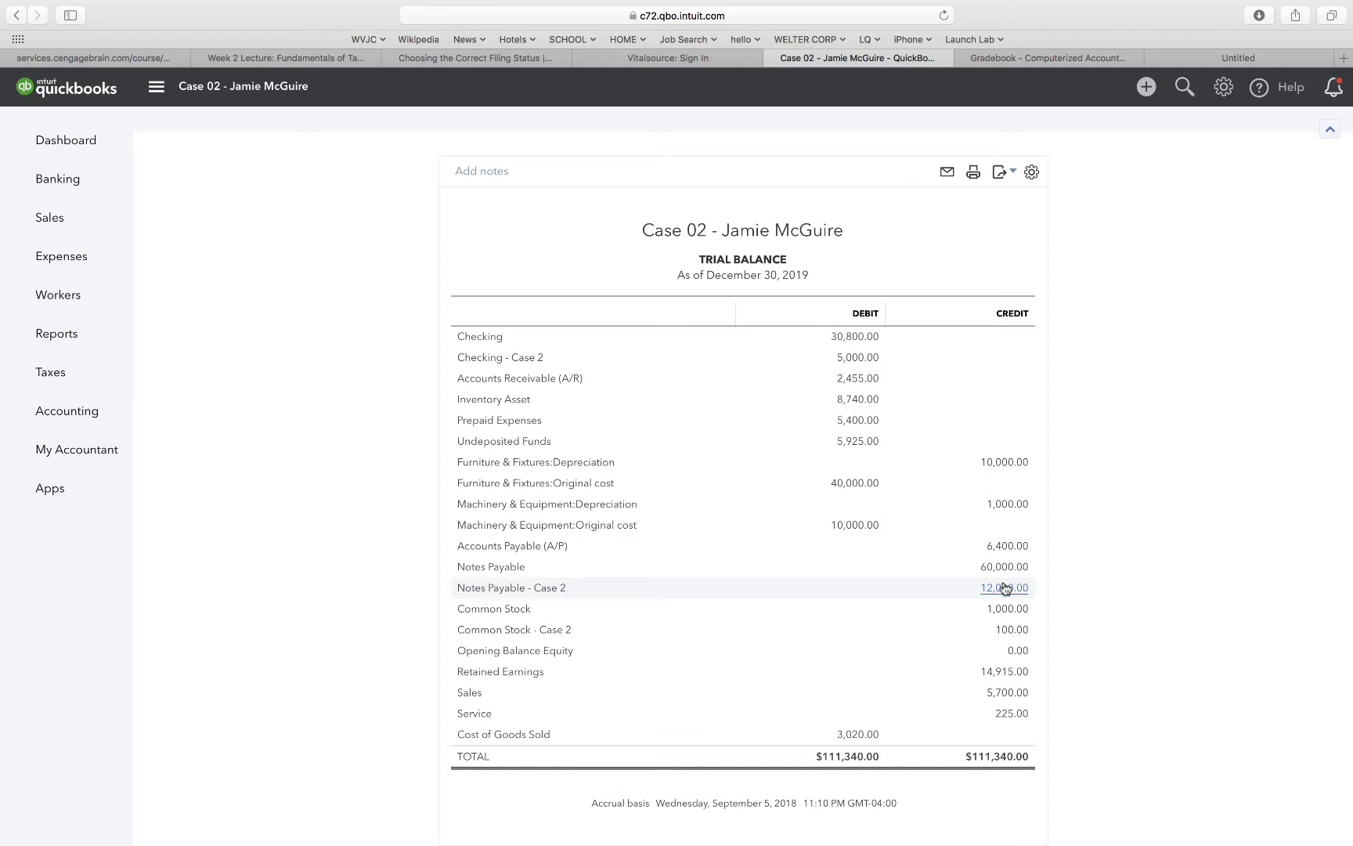
Save the Trial Balance report as a PDF and close the print dialog.
{"action": "left_click", "coordinate": [996, 174]}
{"action": "left_click", "coordinate": [921, 224]}
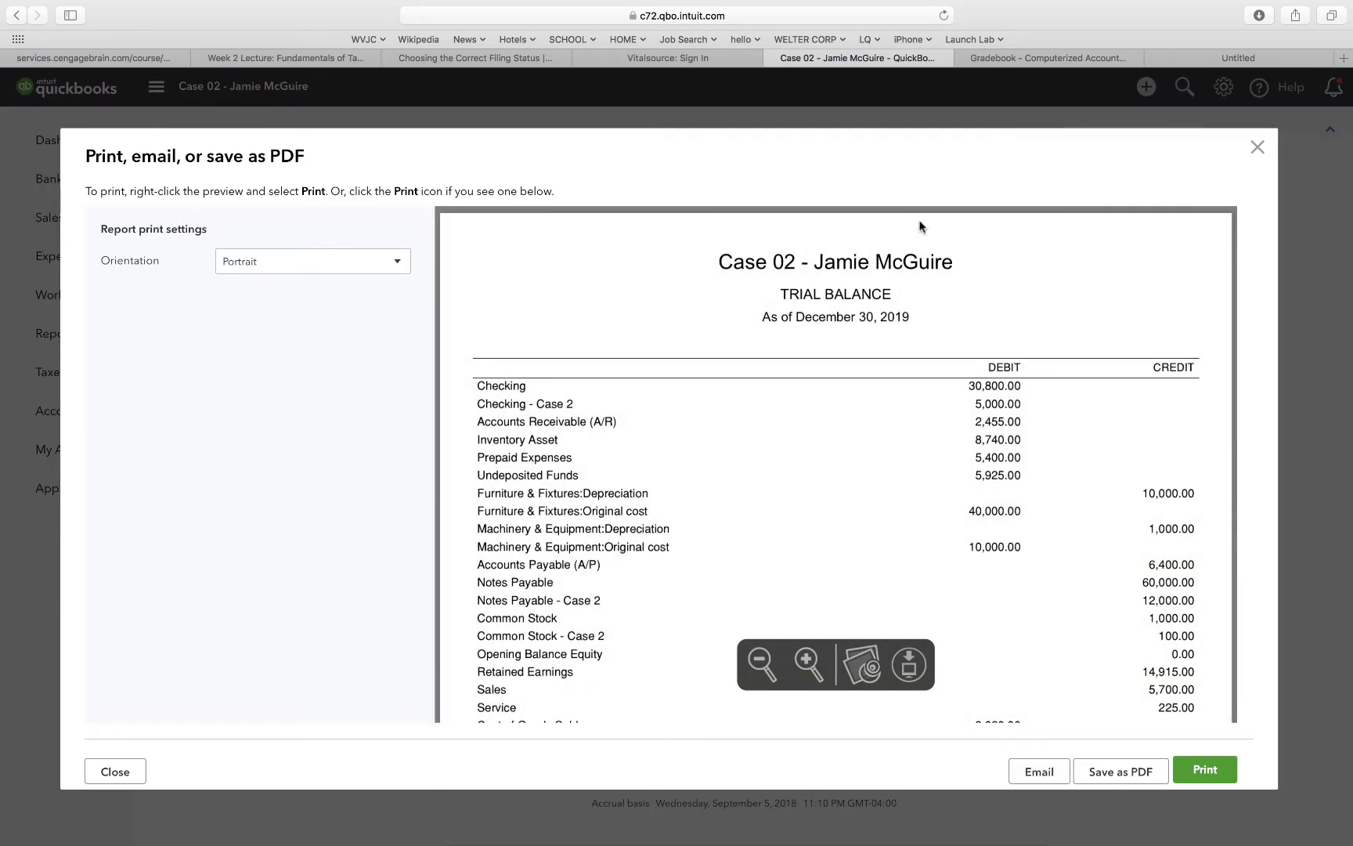
{"action": "left_click", "coordinate": [1122, 773]}
{"action": "key", "text": "ctrl+Right"}
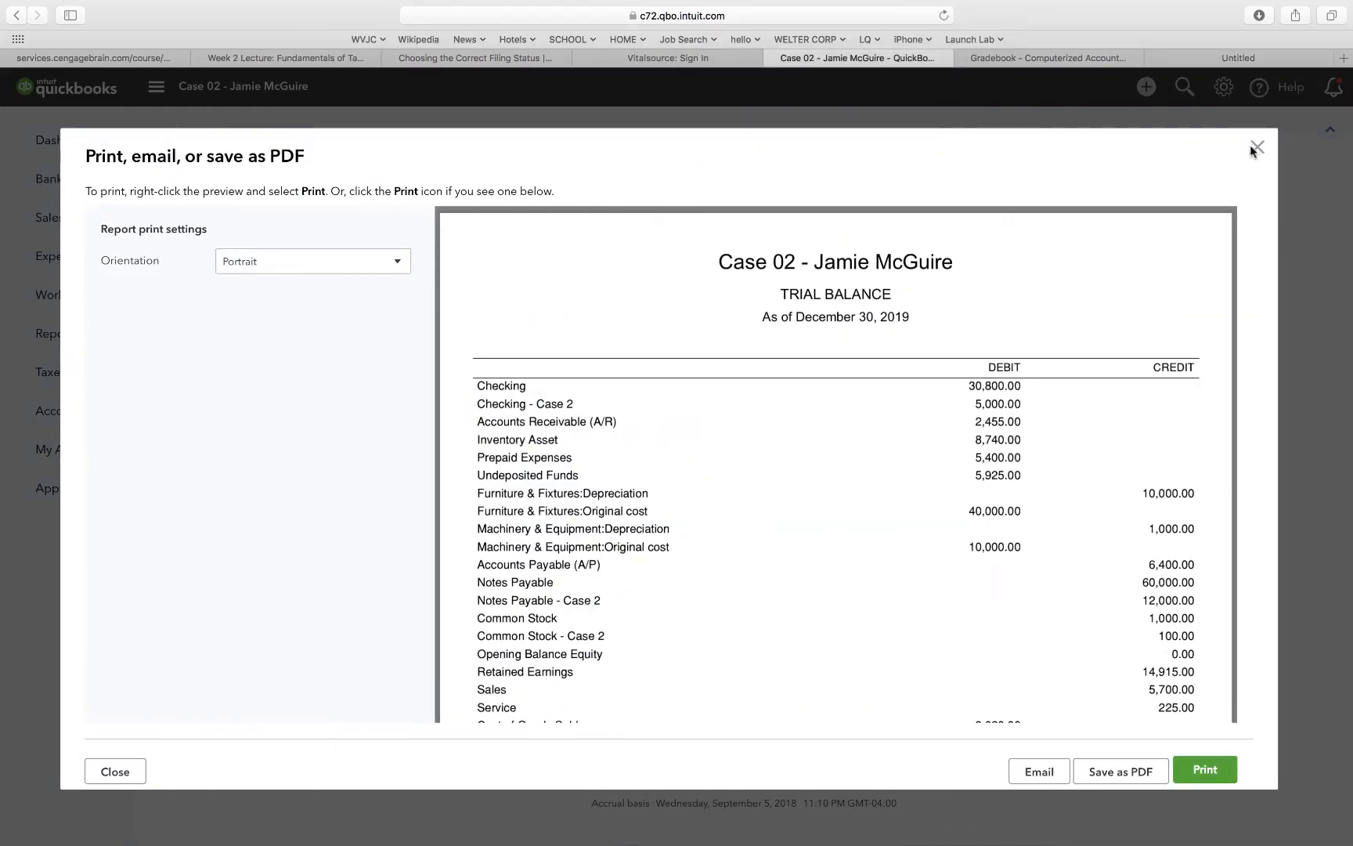
{"action": "left_click", "coordinate": [1257, 147]}
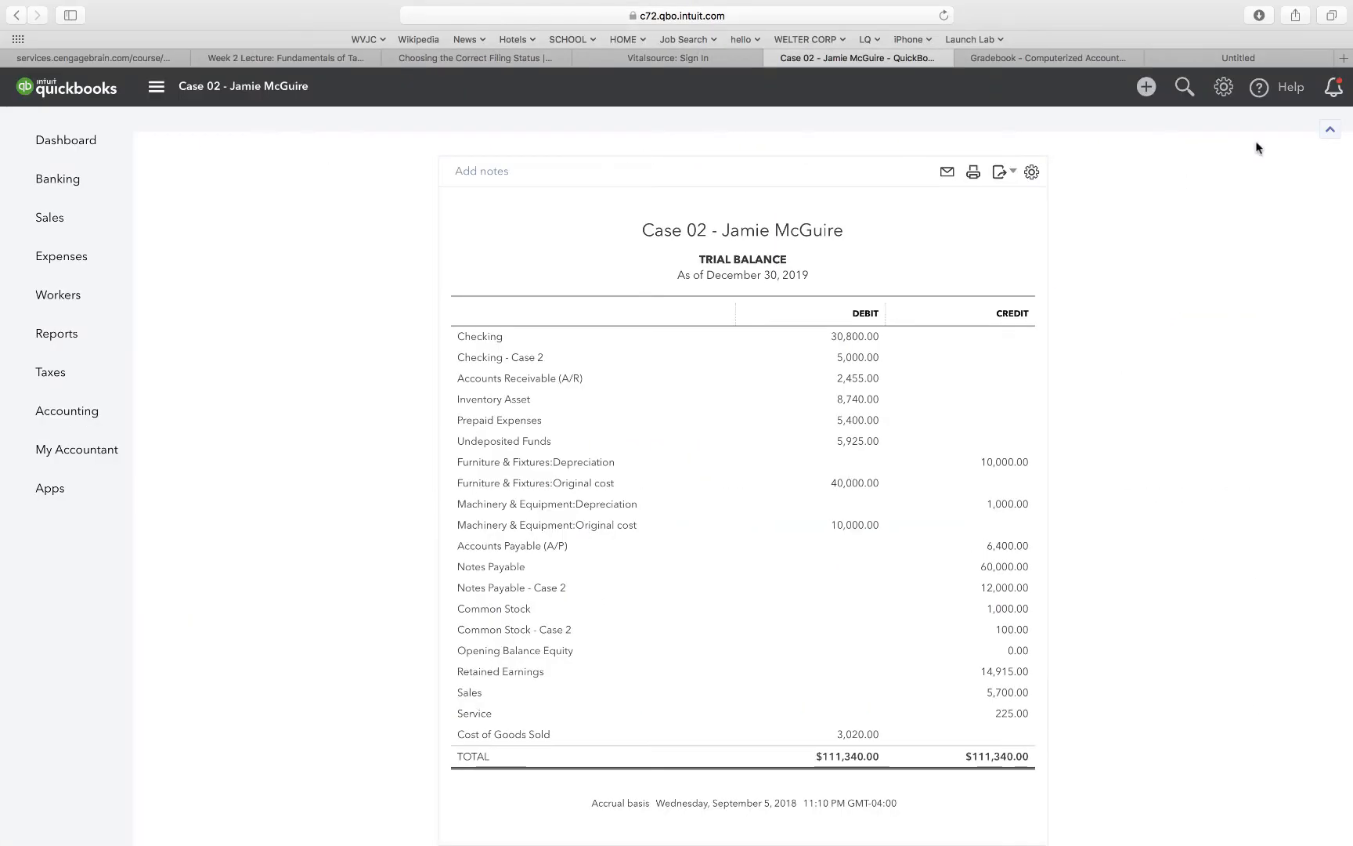
Review the saved Trial Balance PDF in the preview window.
{"action": "key", "text": "ctrl+Right"}
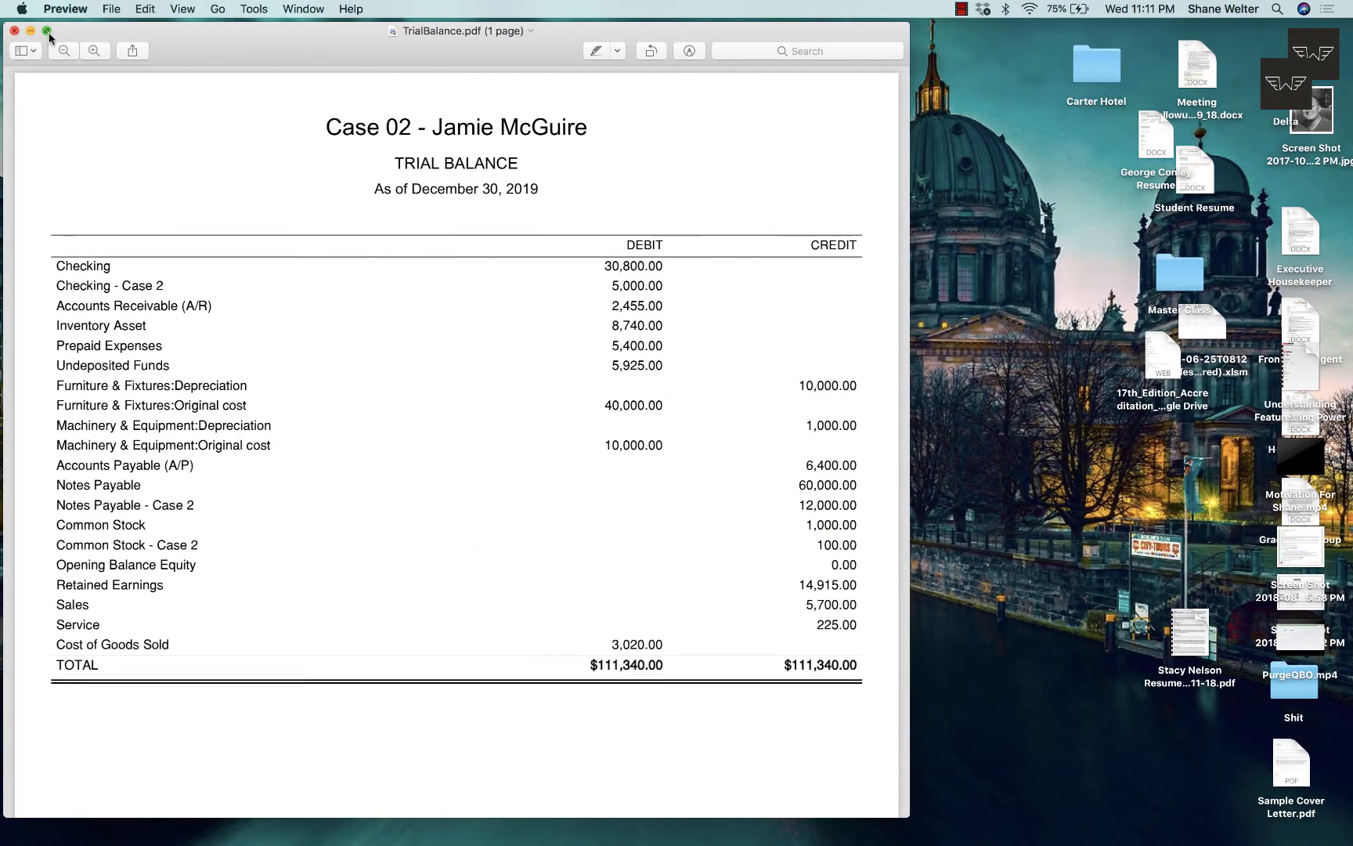
{"action": "left_click", "coordinate": [47, 32]}
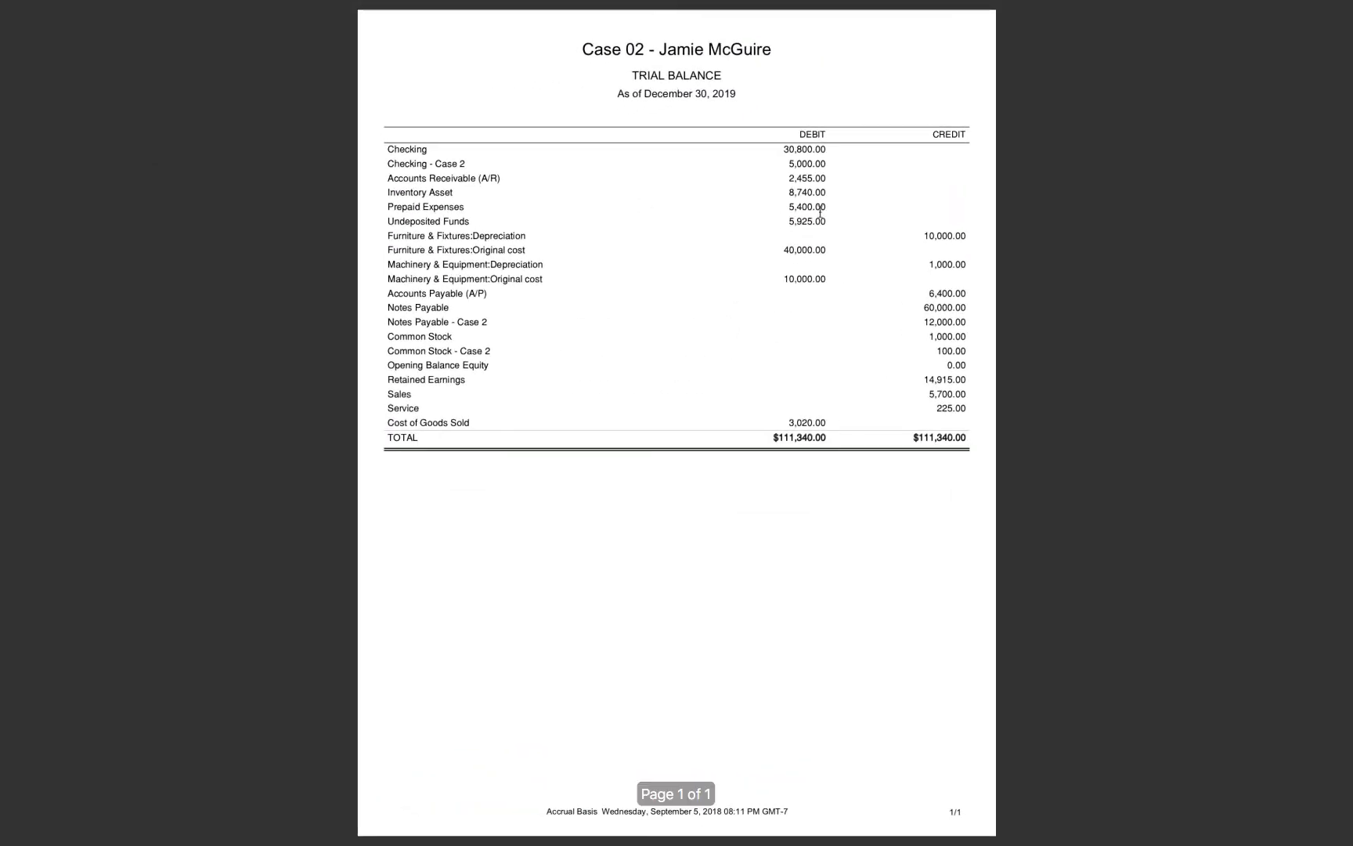
{"action": "mouse_move", "coordinate": [352, 11]}
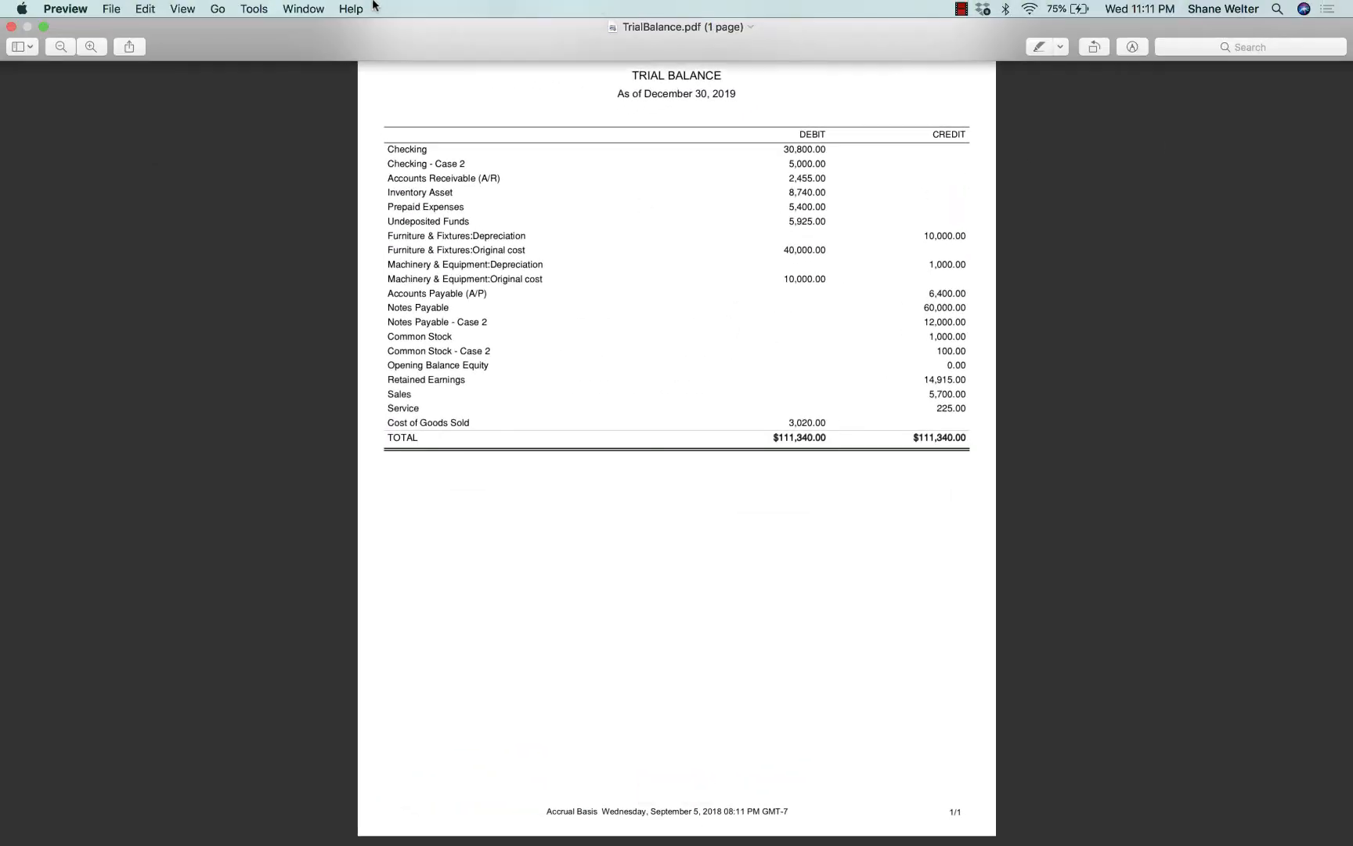
{"action": "left_click", "coordinate": [43, 26]}
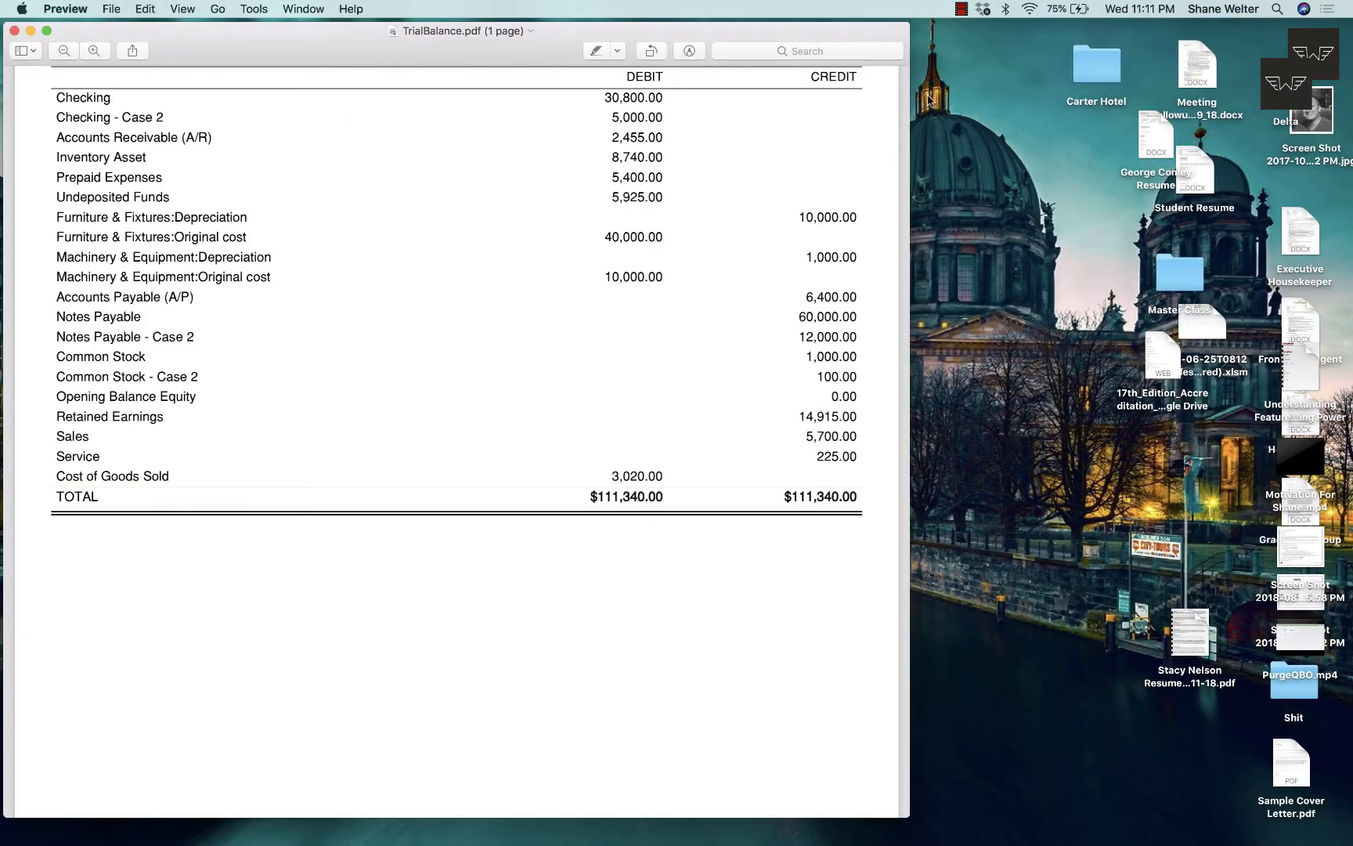
{"action": "left_click_drag", "start_coordinate": [913, 93], "coordinate": [1348, 172]}
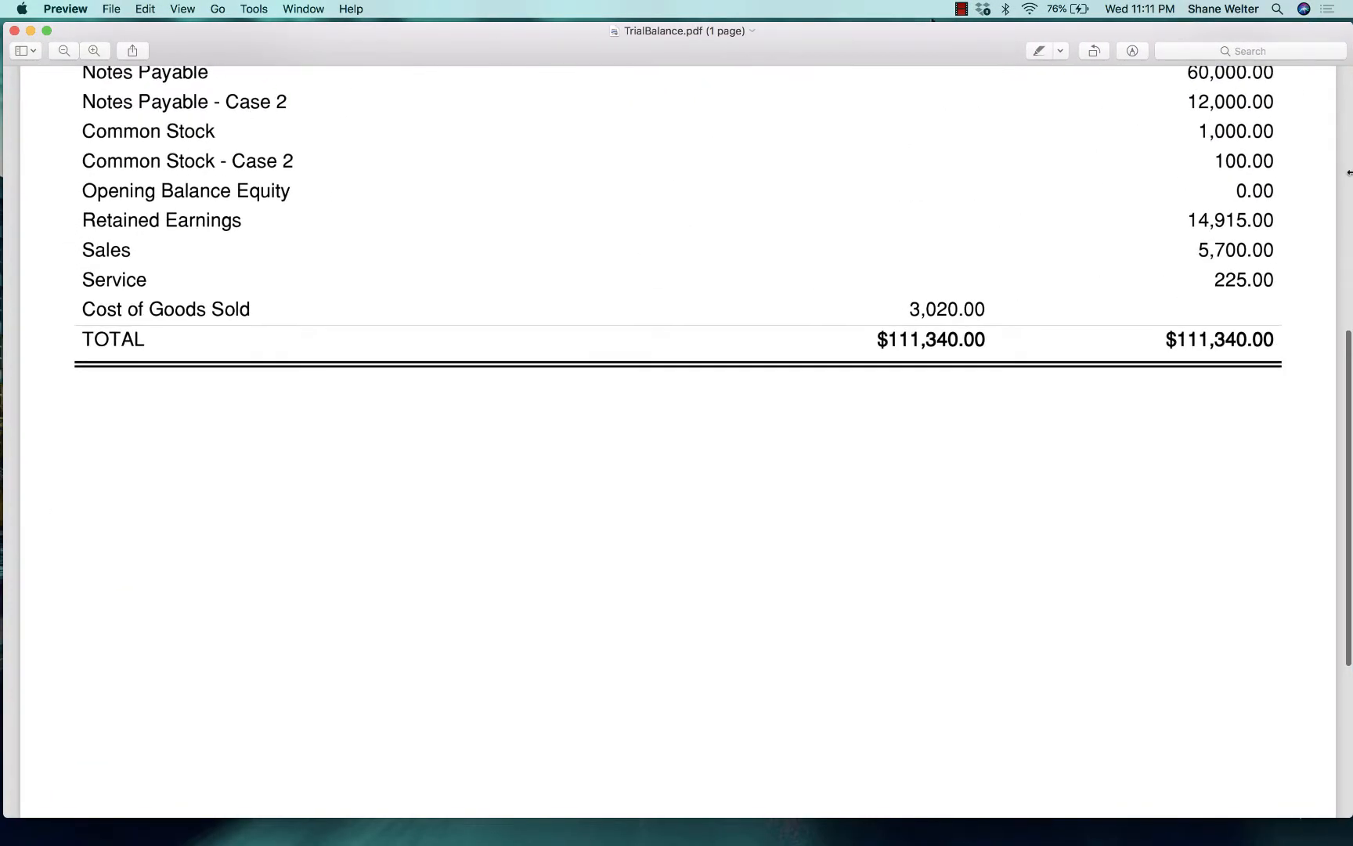
{"action": "scroll", "coordinate": [1012, 426], "scroll_direction": "up", "scroll_amount": 5}
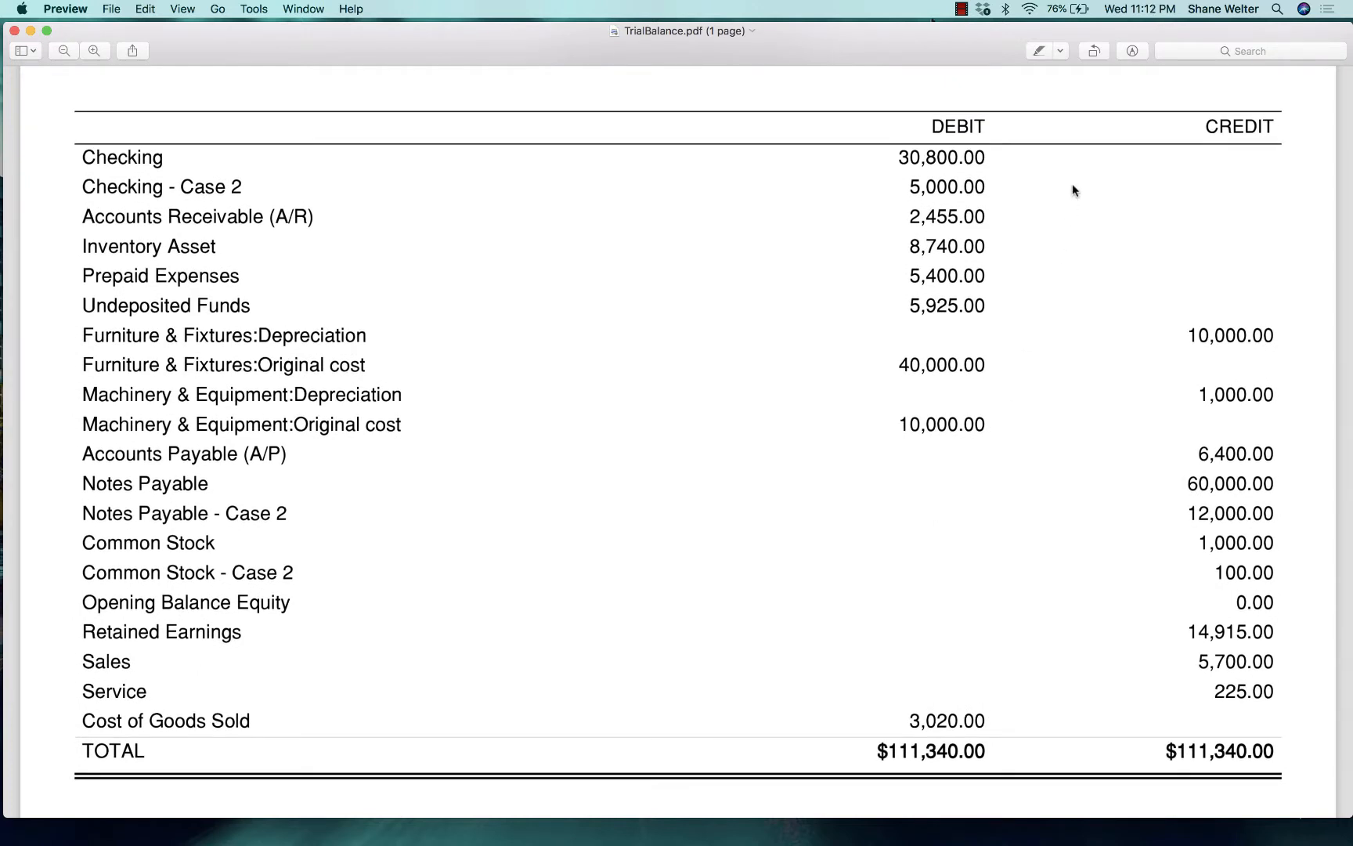
{"action": "scroll", "coordinate": [1073, 189], "scroll_direction": "up", "scroll_amount": 2}
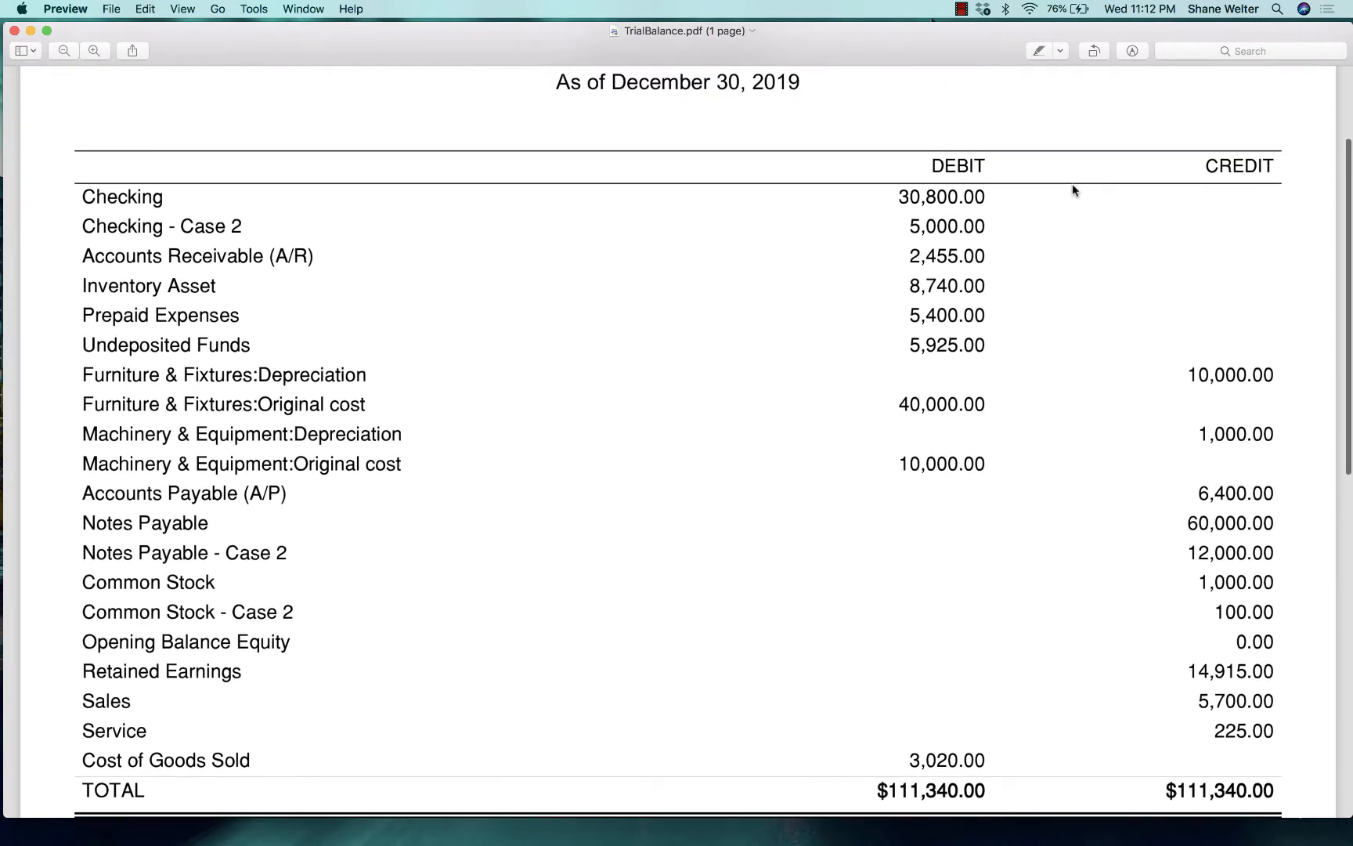
{"action": "scroll", "coordinate": [1073, 188], "scroll_direction": "down", "scroll_amount": 1}
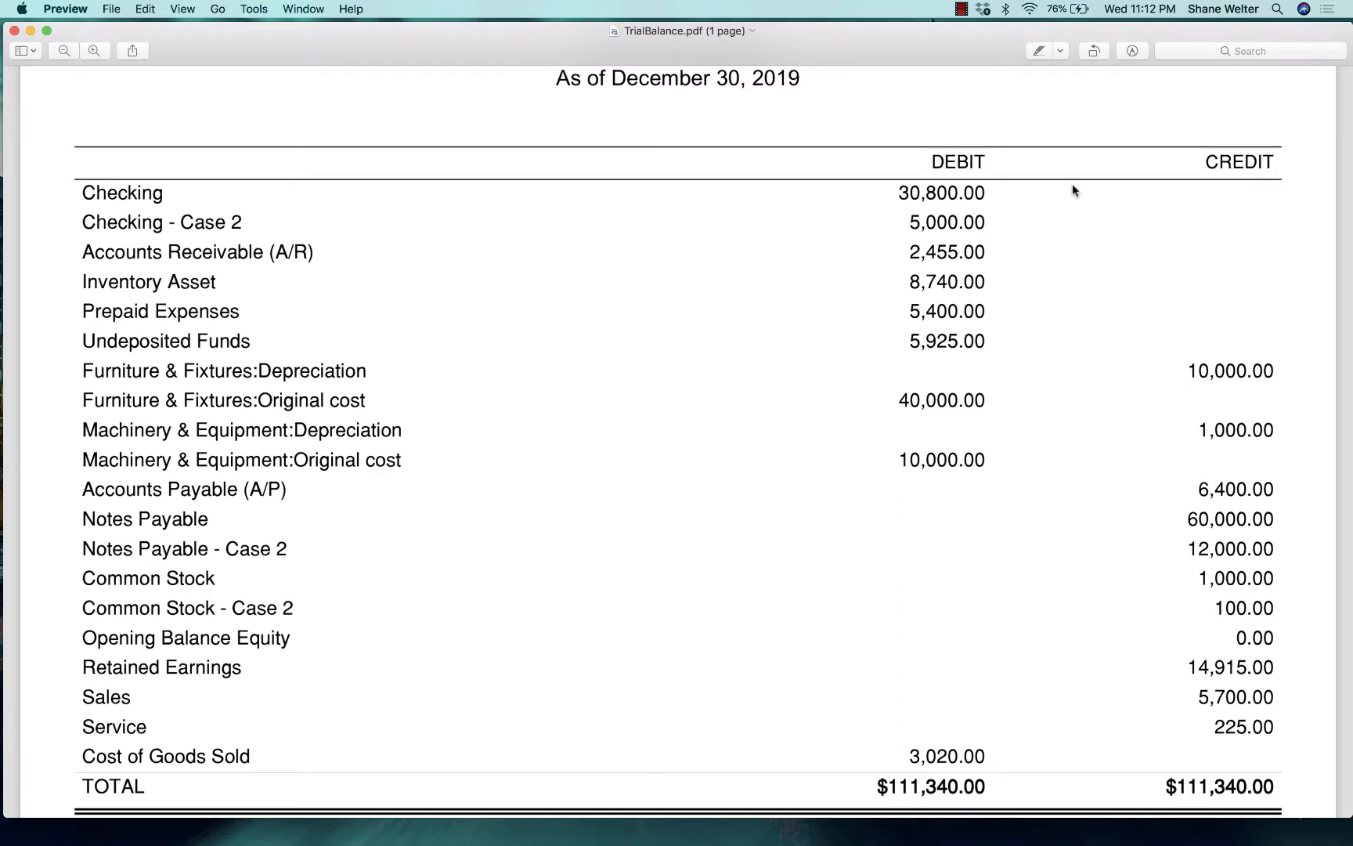
Return to the company's report list and open the Transaction Detail by Account report.
{"action": "key", "text": "ctrl+Right"}
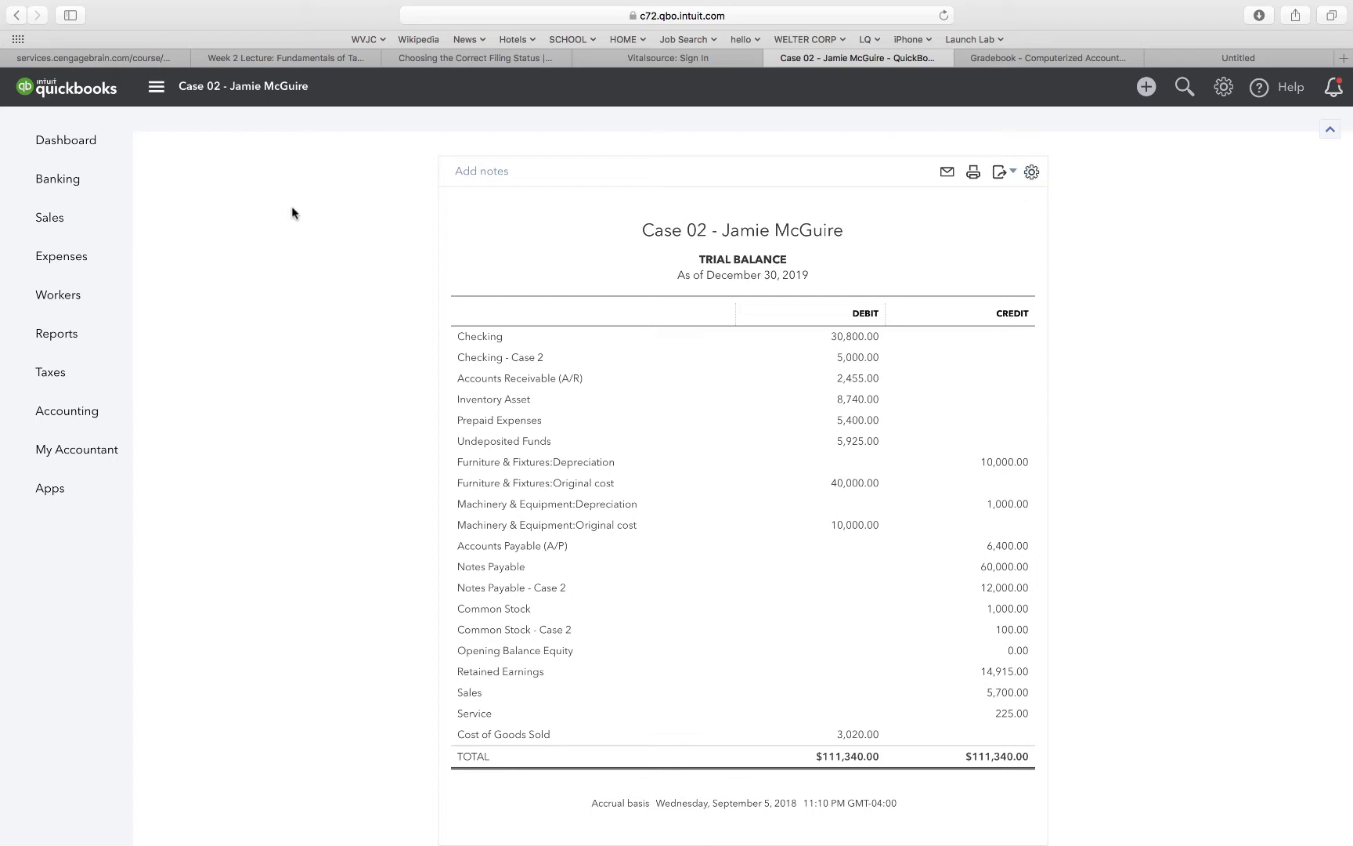
{"action": "scroll", "coordinate": [289, 213], "scroll_direction": "up", "scroll_amount": 3}
{"action": "left_click", "coordinate": [191, 130]}
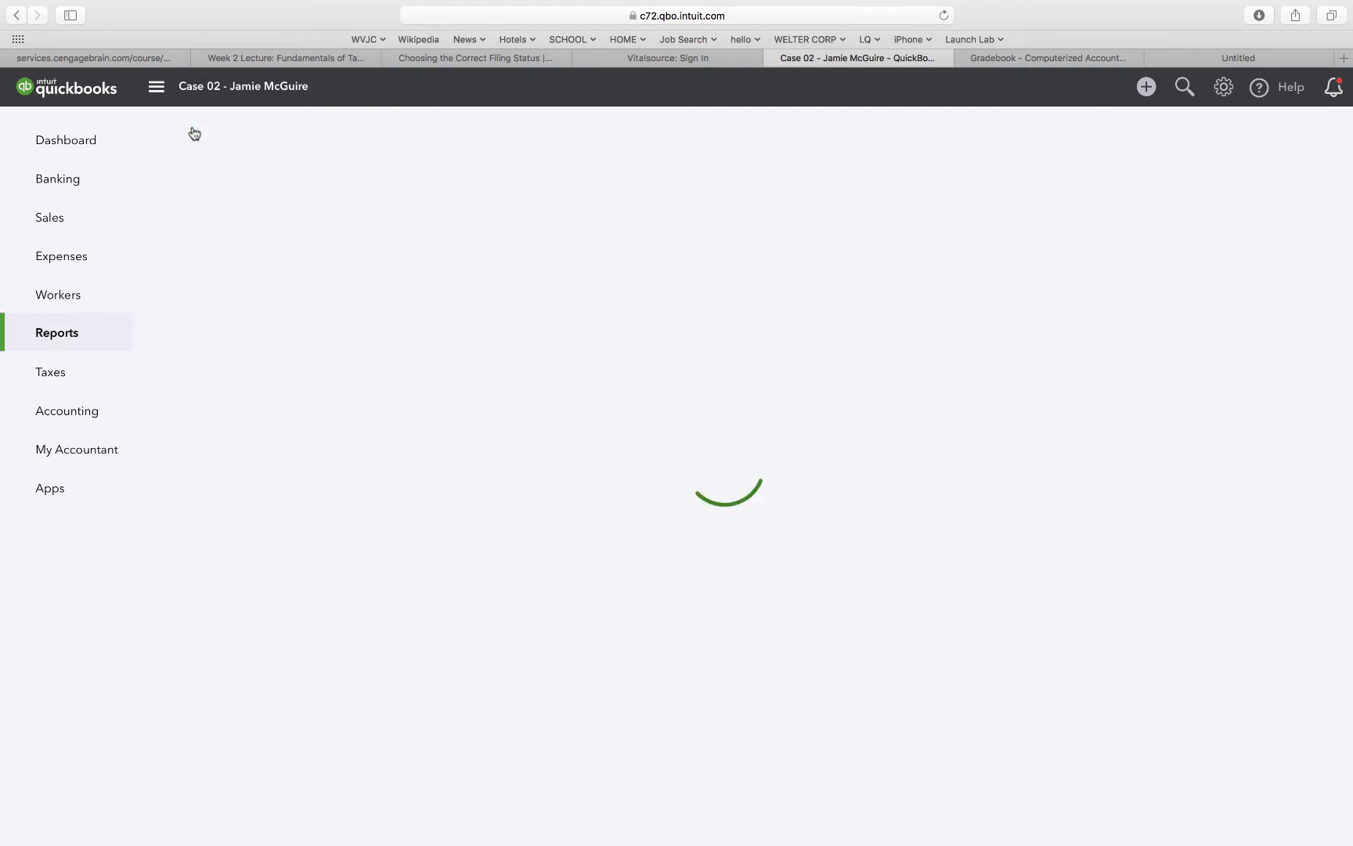
{"action": "scroll", "coordinate": [868, 682], "scroll_direction": "down", "scroll_amount": 15}
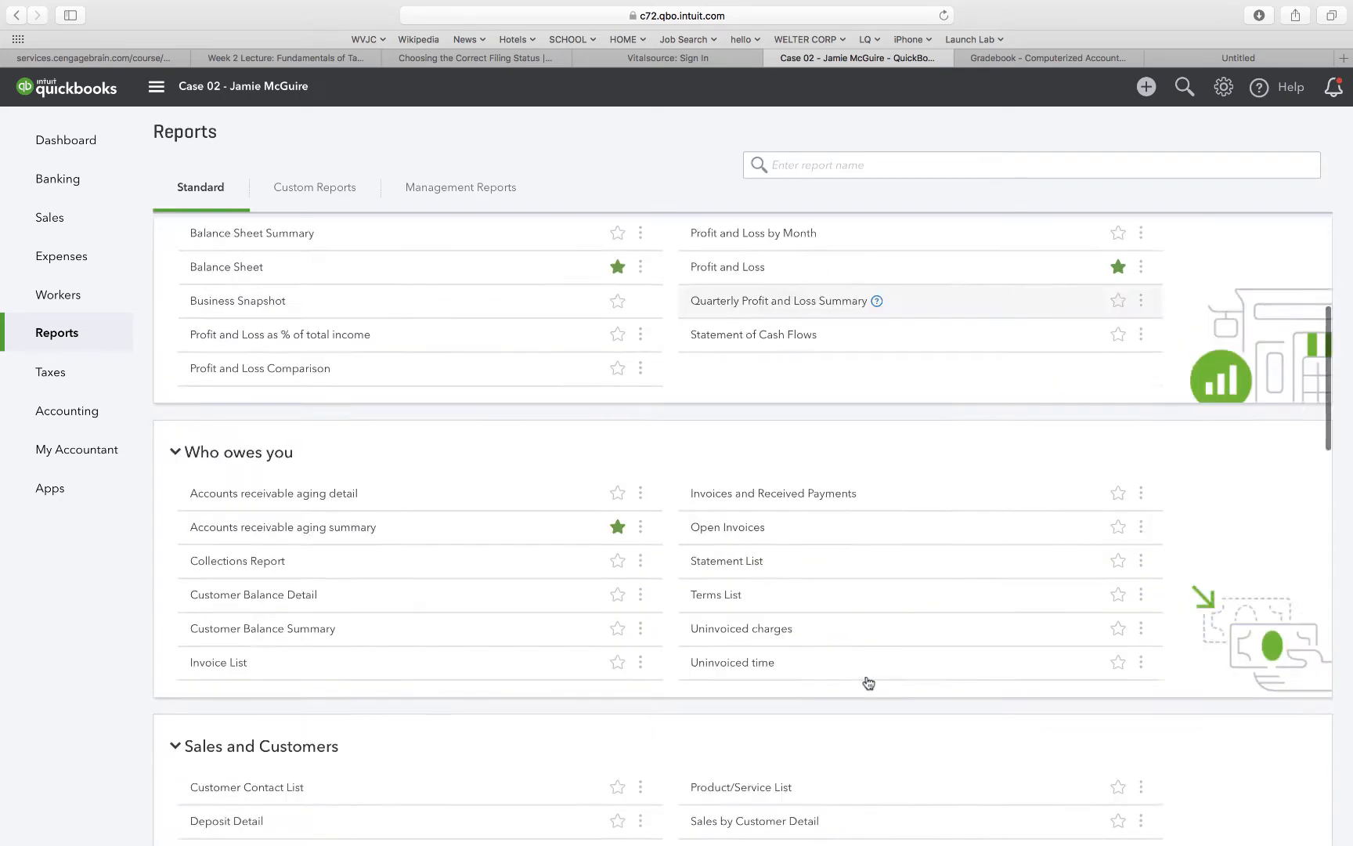
{"action": "scroll", "coordinate": [867, 681], "scroll_direction": "down", "scroll_amount": 6}
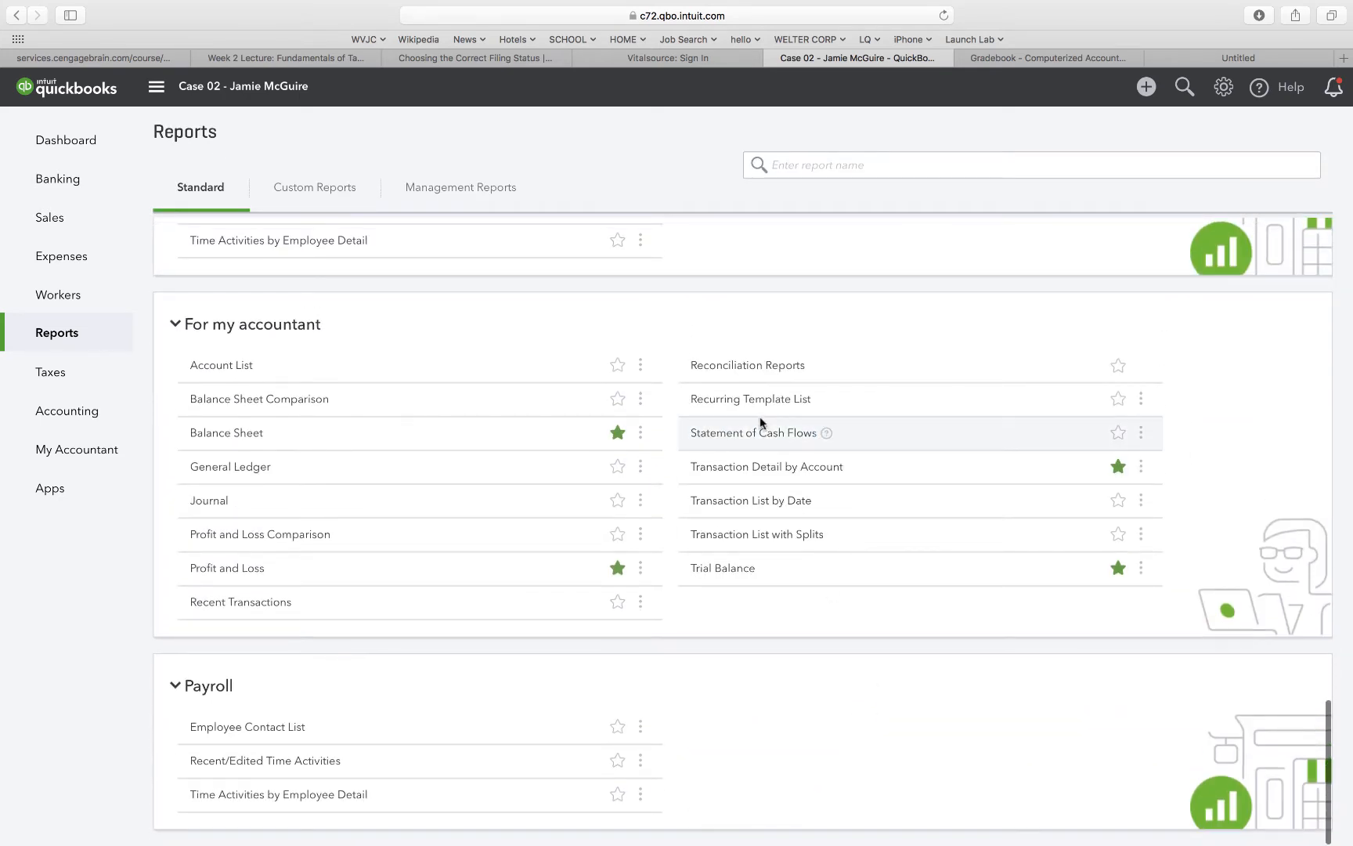
{"action": "left_click", "coordinate": [730, 468]}
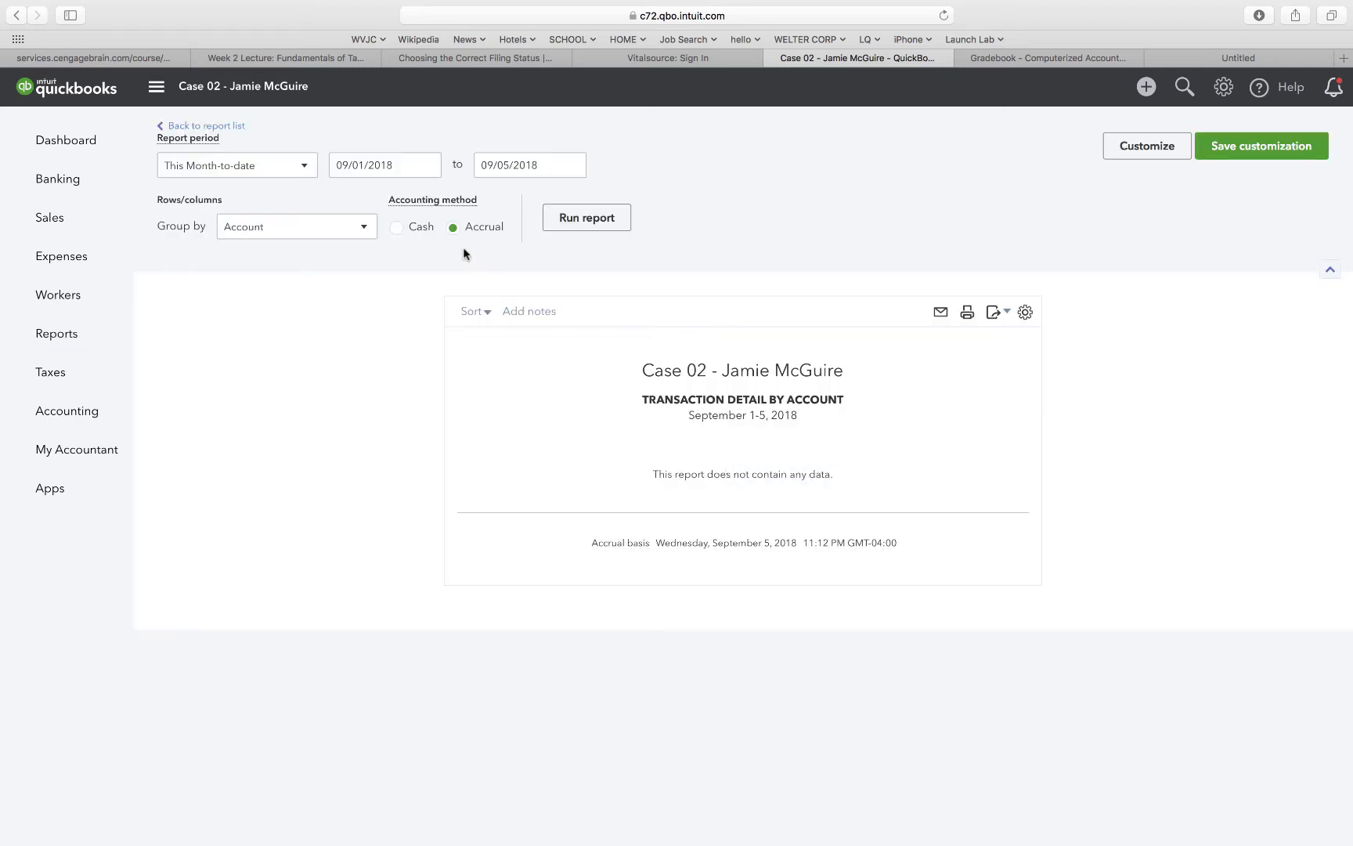
Run the Transaction Detail by Account report for a custom period from 12/31/2018 to 12/30/2019.
{"action": "left_click", "coordinate": [400, 164]}
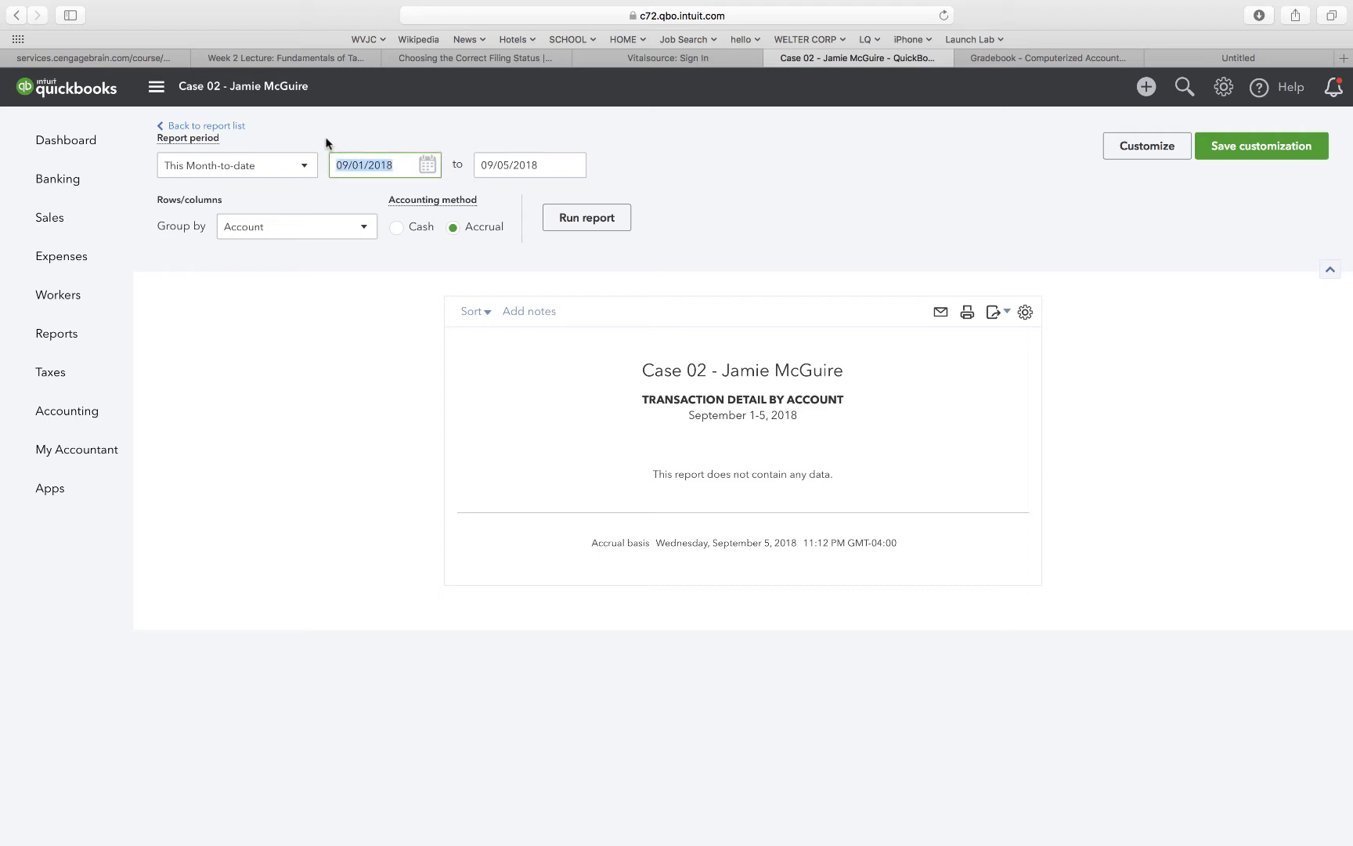
{"action": "left_click", "coordinate": [306, 165]}
{"action": "left_click", "coordinate": [249, 213]}
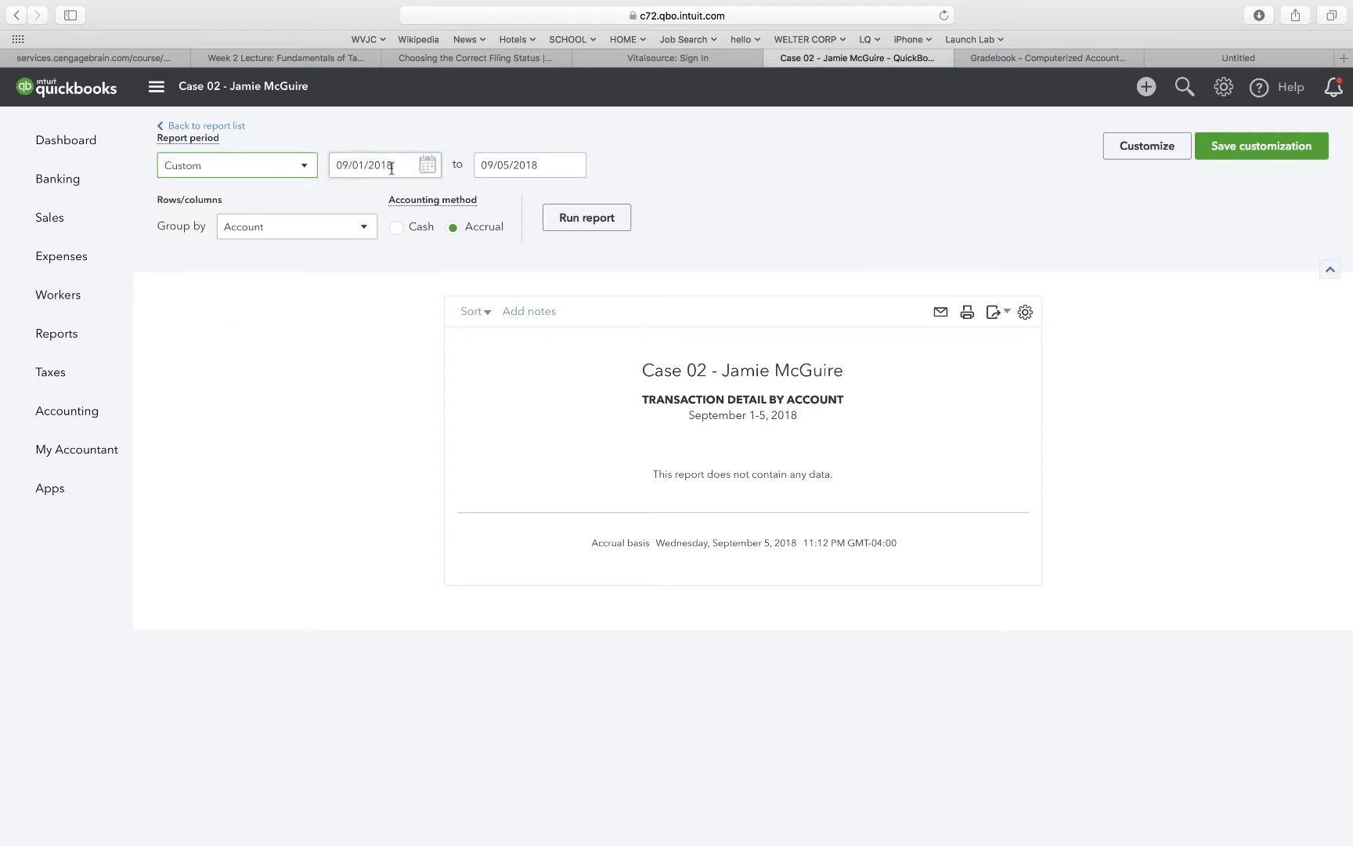
{"action": "left_click_drag", "start_coordinate": [393, 166], "coordinate": [320, 163]}
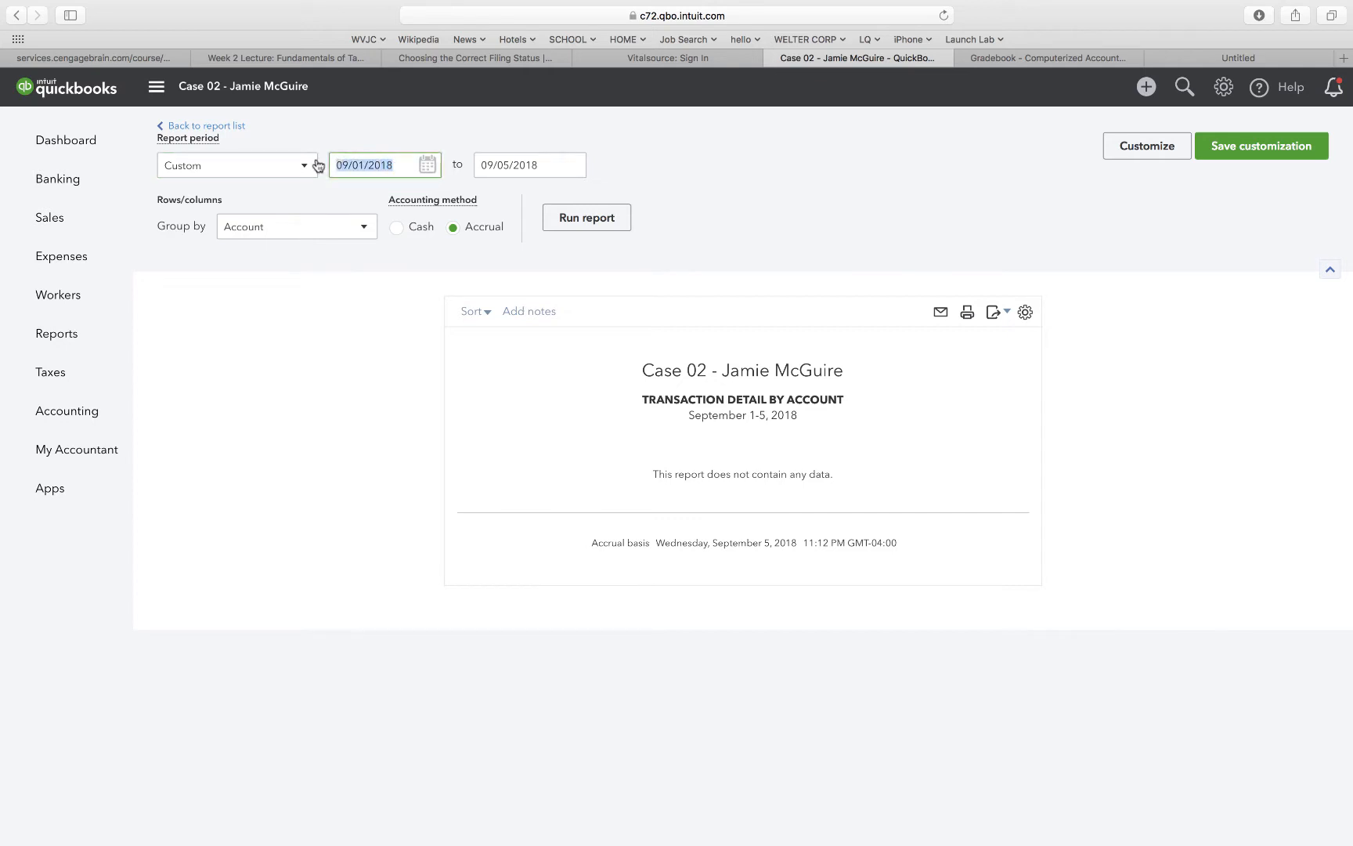
{"action": "type", "text": "1"}
{"action": "type", "text": "2/31/2018"}
{"action": "left_click", "coordinate": [549, 176]}
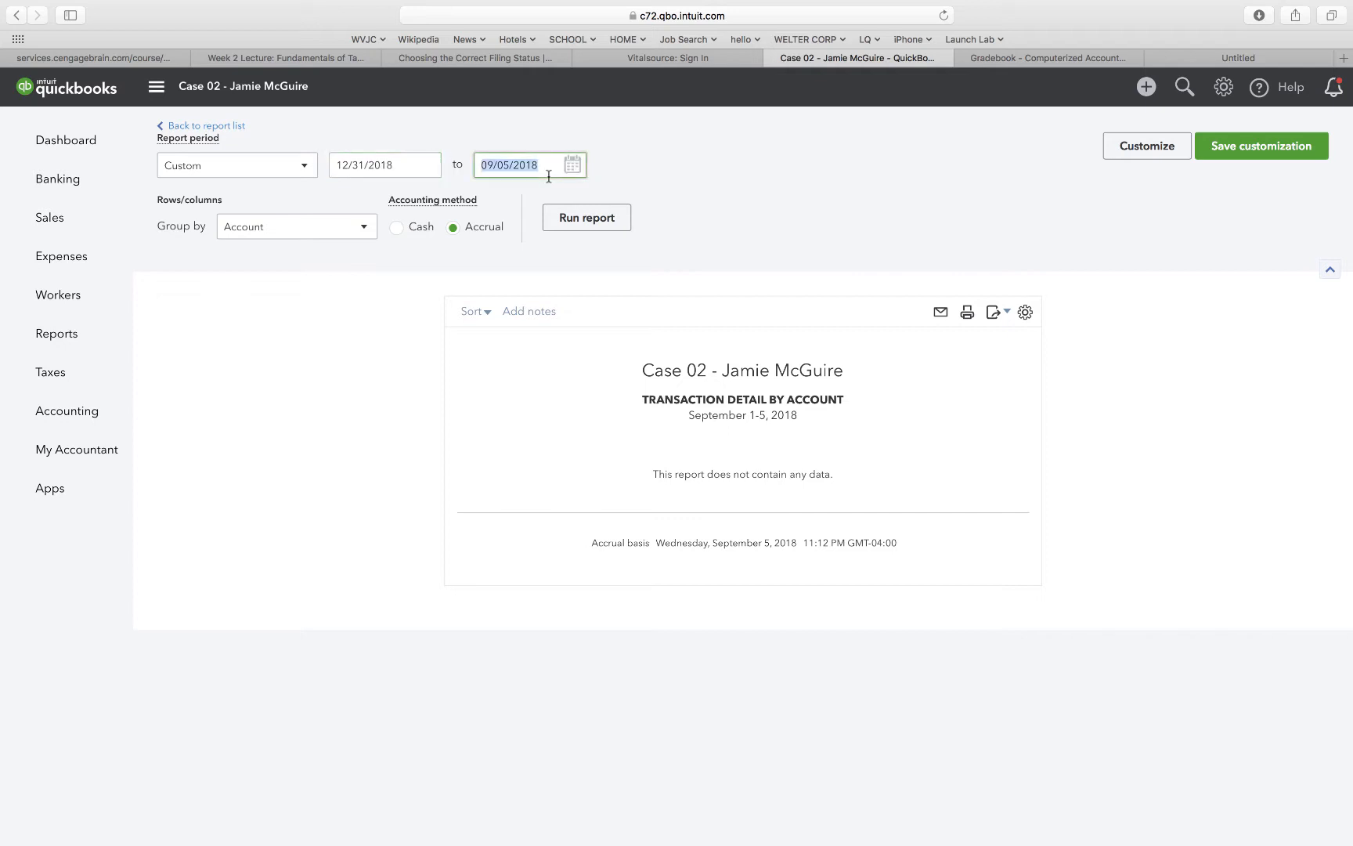
{"action": "type", "text": "12/3"}
{"action": "left_click", "coordinate": [595, 219]}
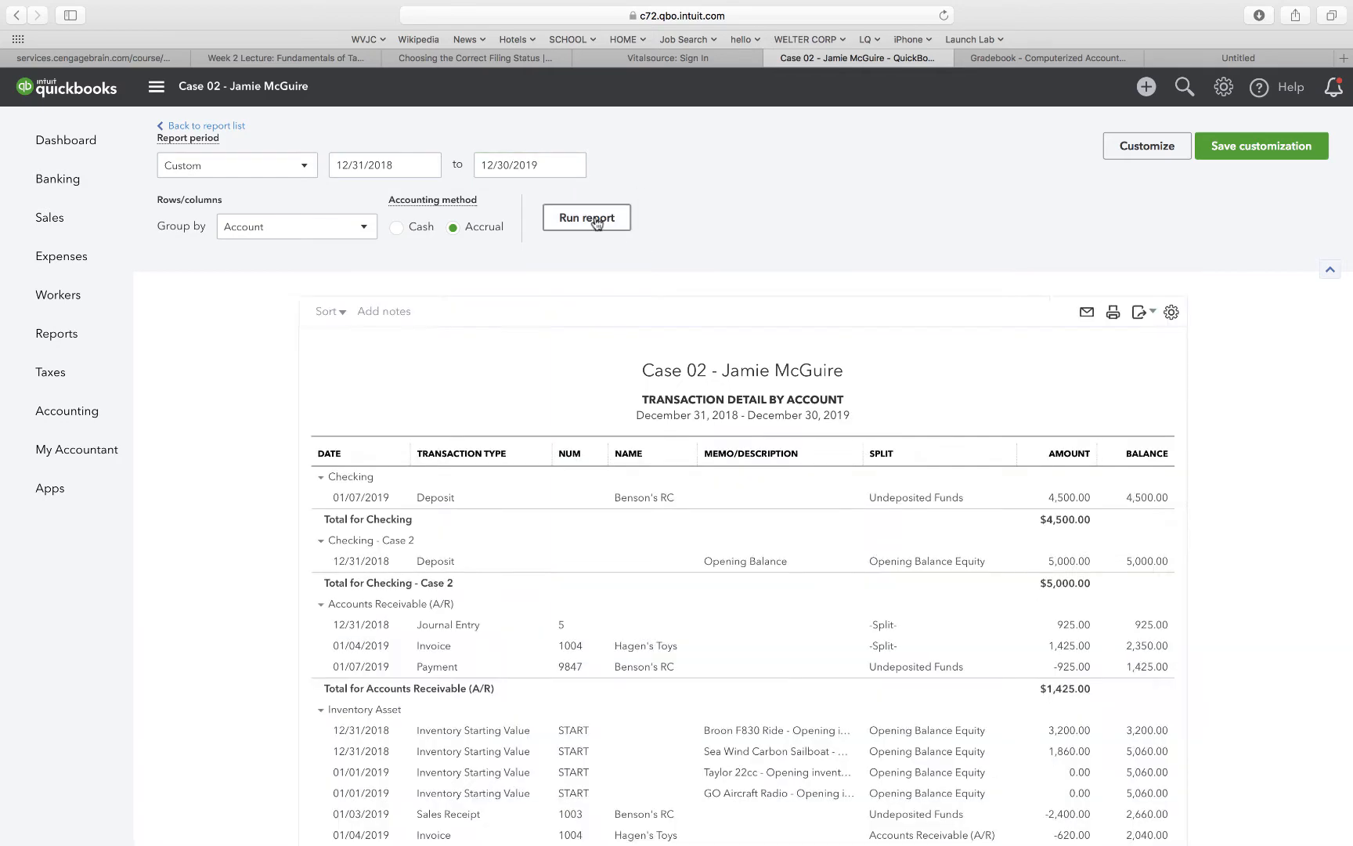
Scroll through the Transaction Detail by Account report to review its account entries.
{"action": "scroll", "coordinate": [595, 219], "scroll_direction": "down", "scroll_amount": 3}
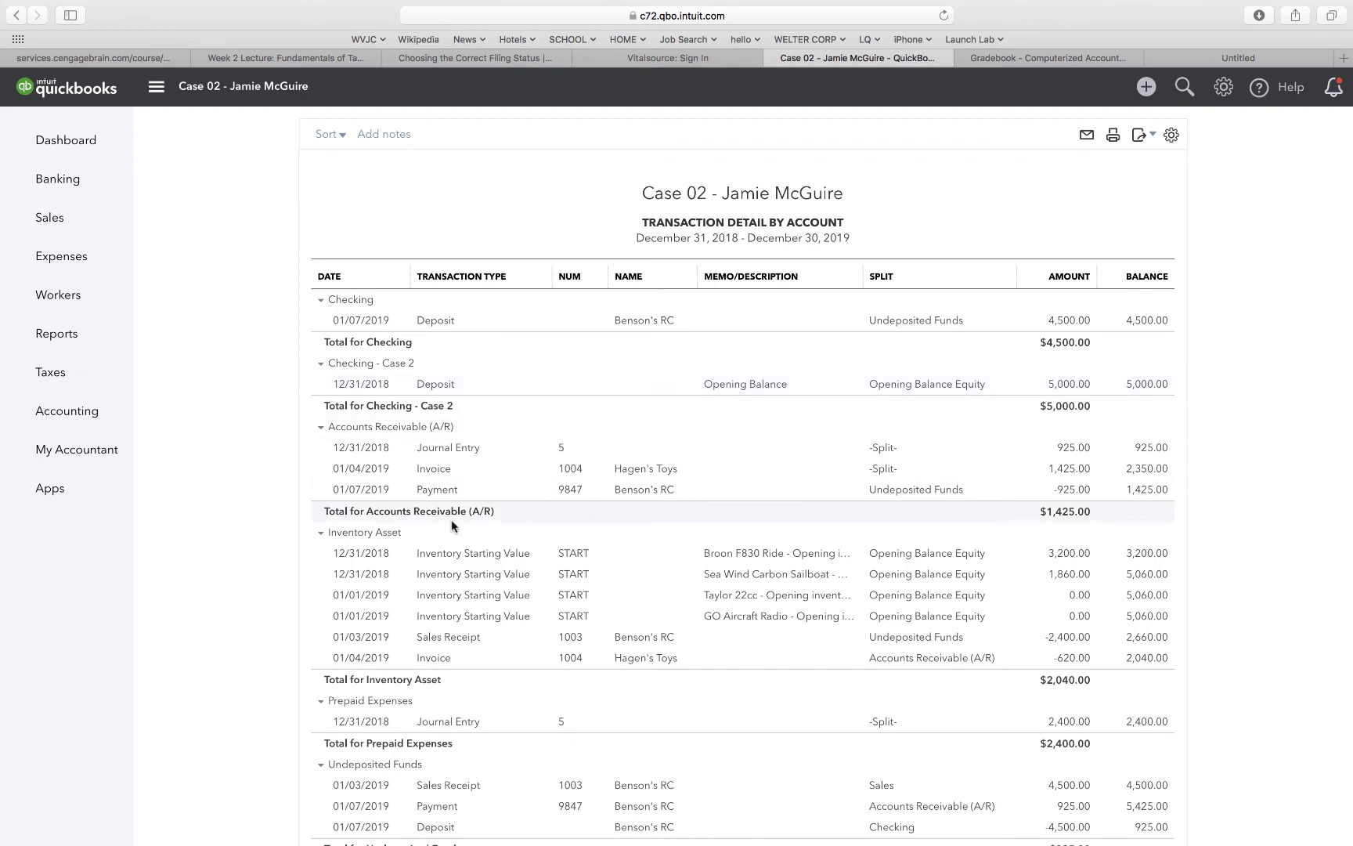
{"action": "scroll", "coordinate": [451, 519], "scroll_direction": "up", "scroll_amount": 3}
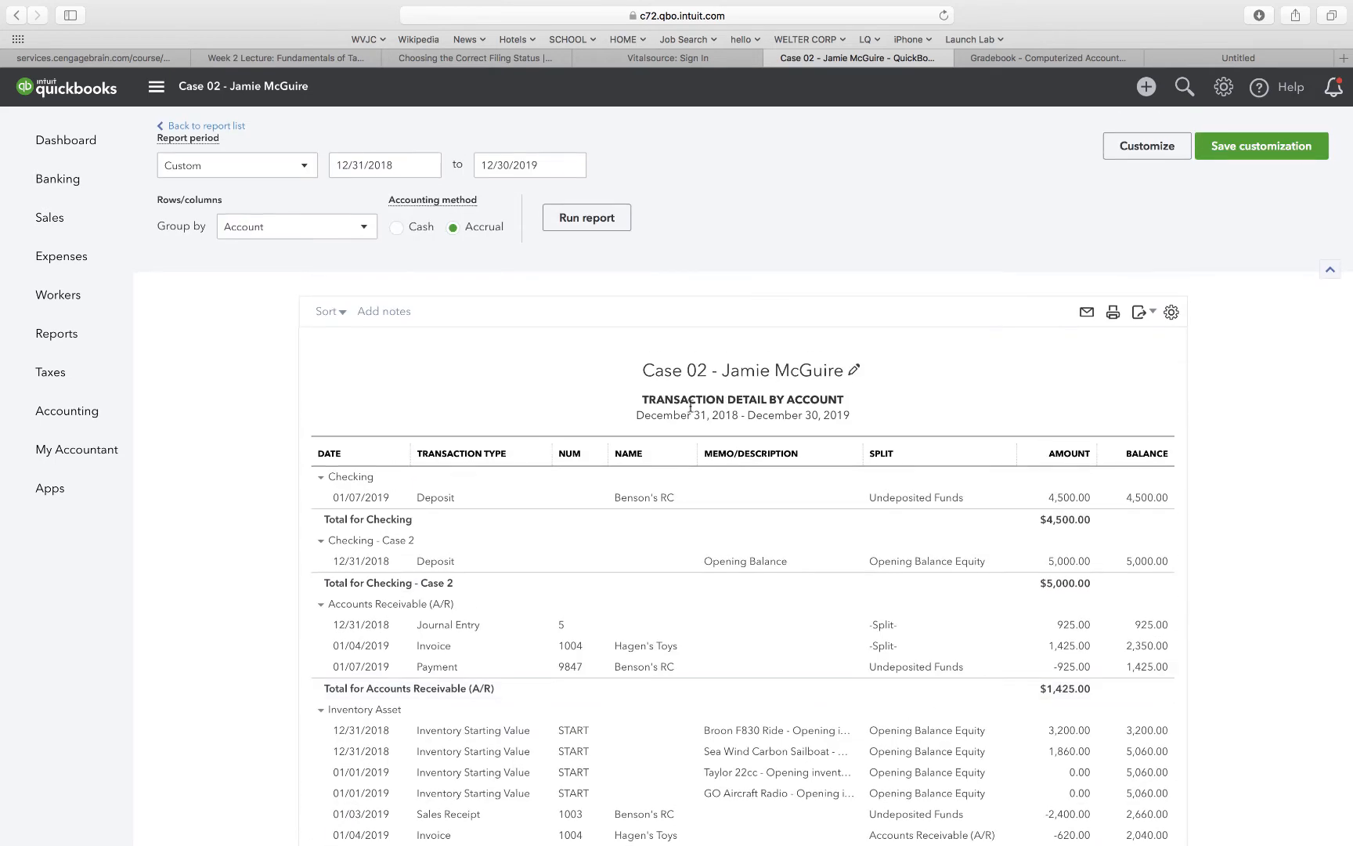
{"action": "scroll", "coordinate": [721, 576], "scroll_direction": "down", "scroll_amount": 4}
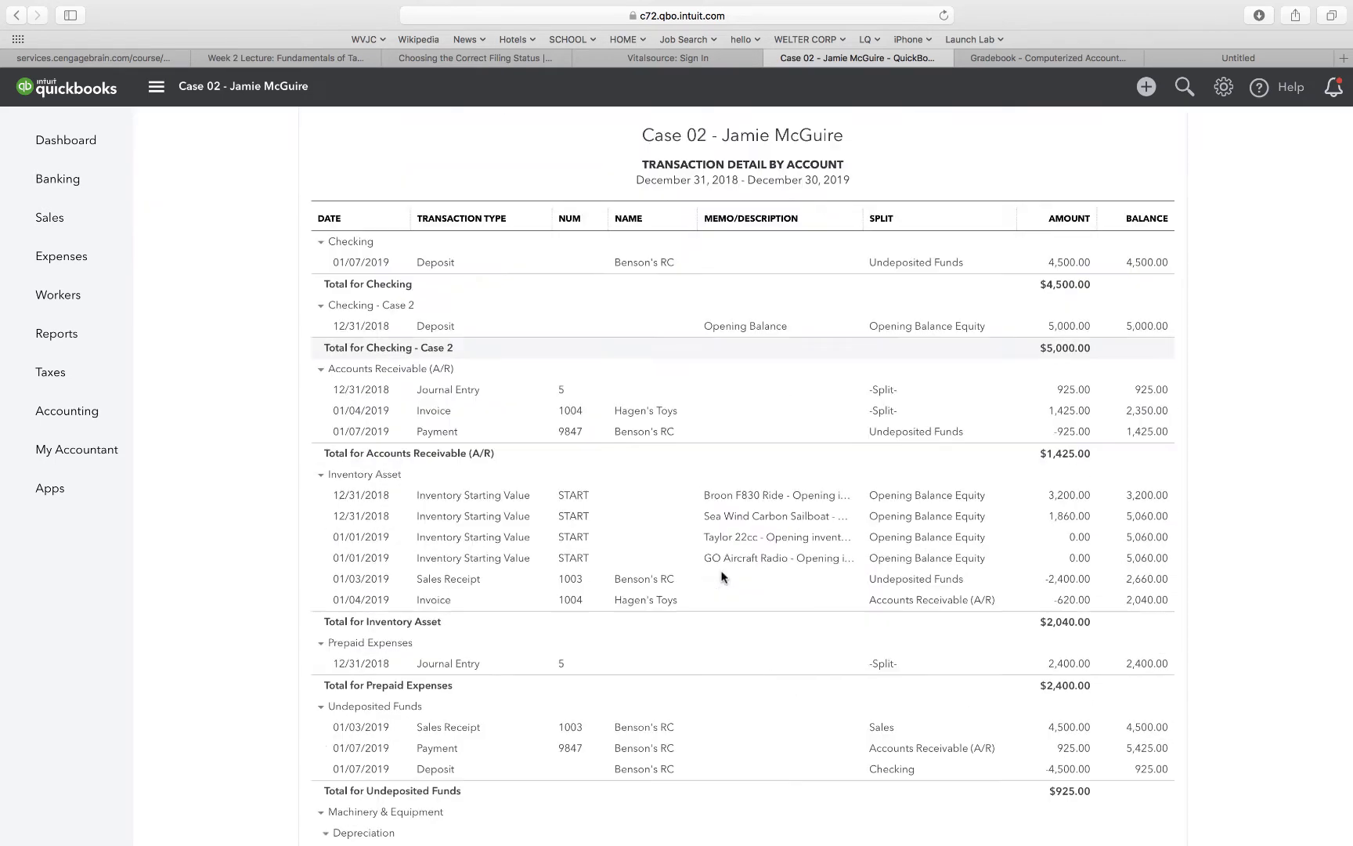
{"action": "scroll", "coordinate": [721, 576], "scroll_direction": "down", "scroll_amount": 5}
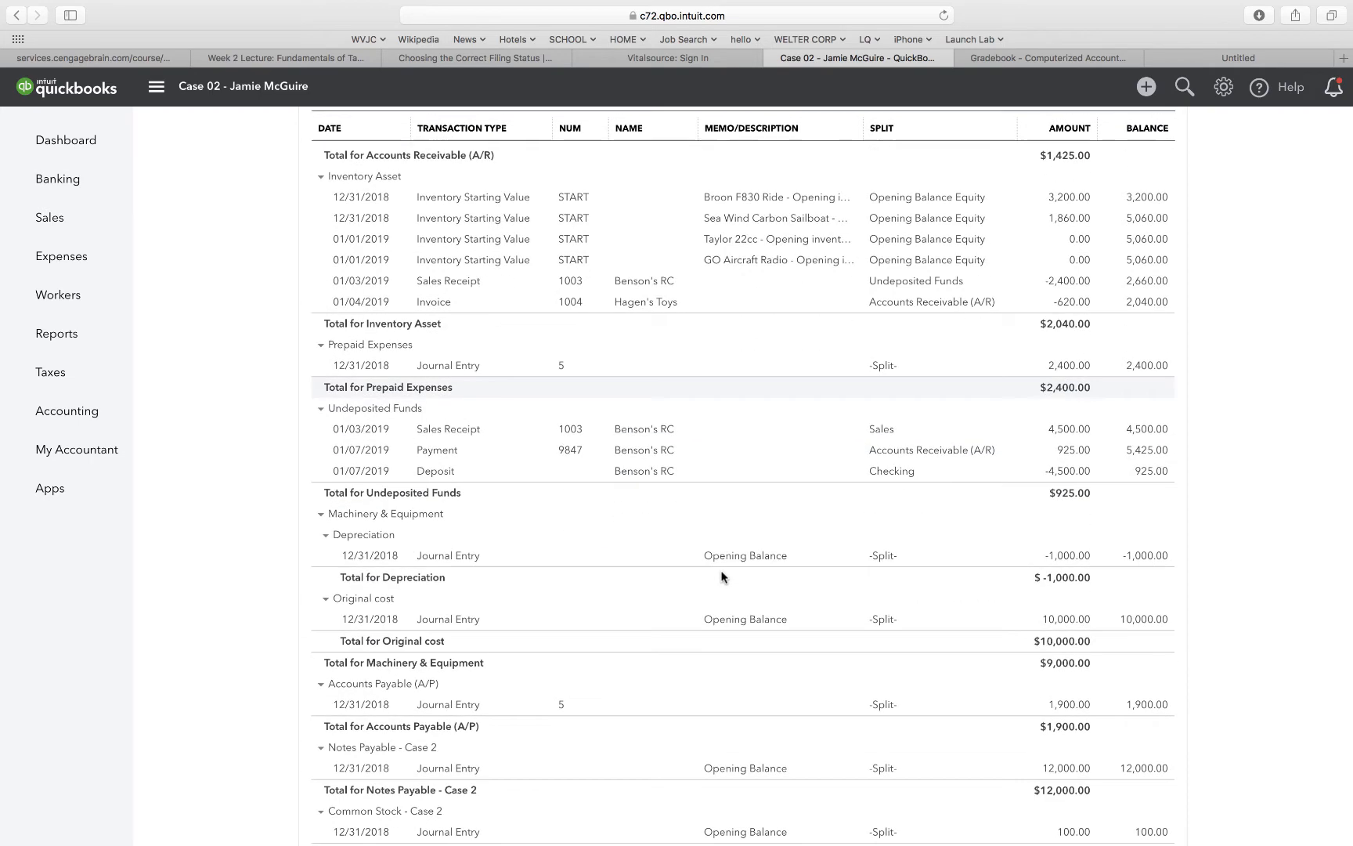
{"action": "scroll", "coordinate": [721, 577], "scroll_direction": "down", "scroll_amount": 10}
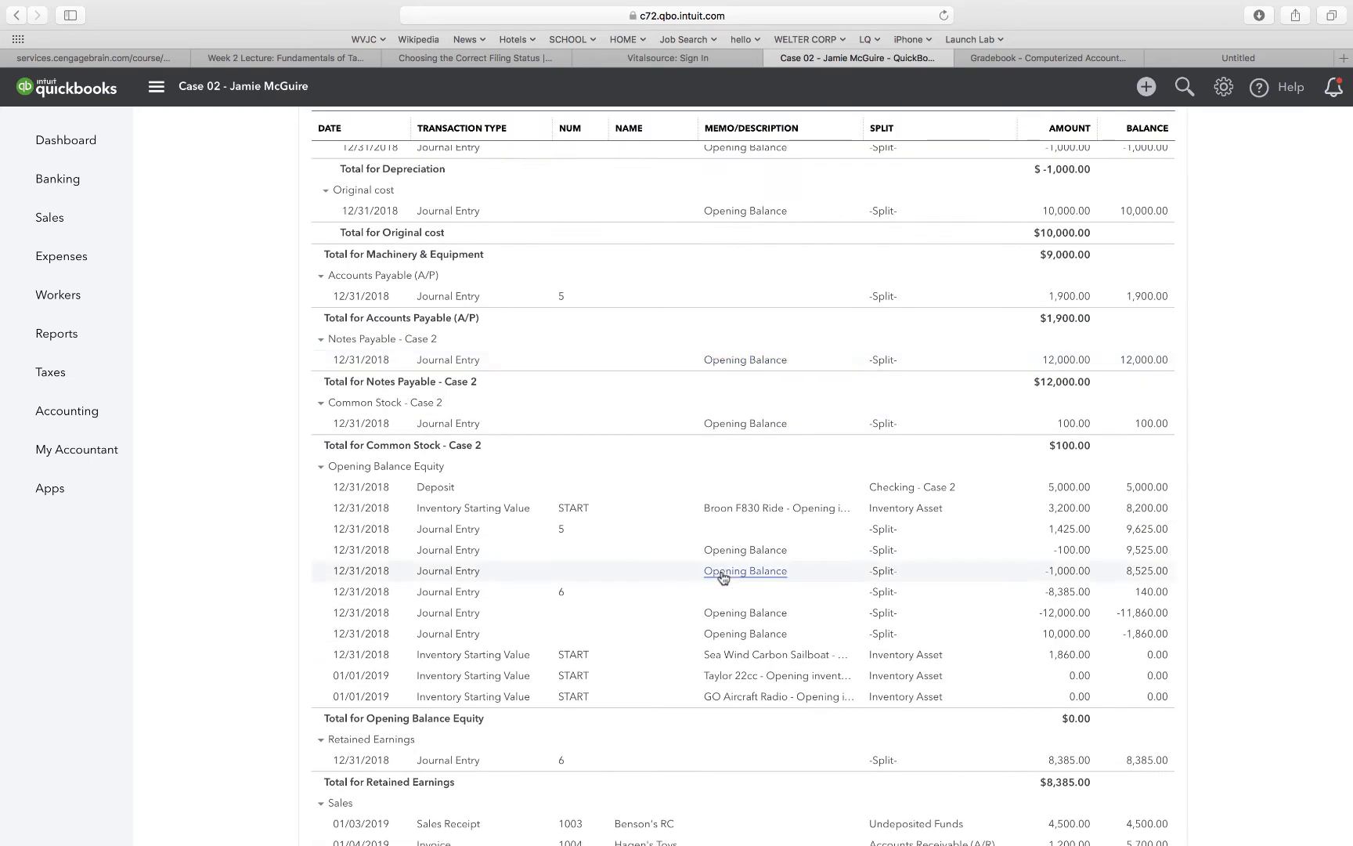
{"action": "scroll", "coordinate": [723, 578], "scroll_direction": "down", "scroll_amount": 2}
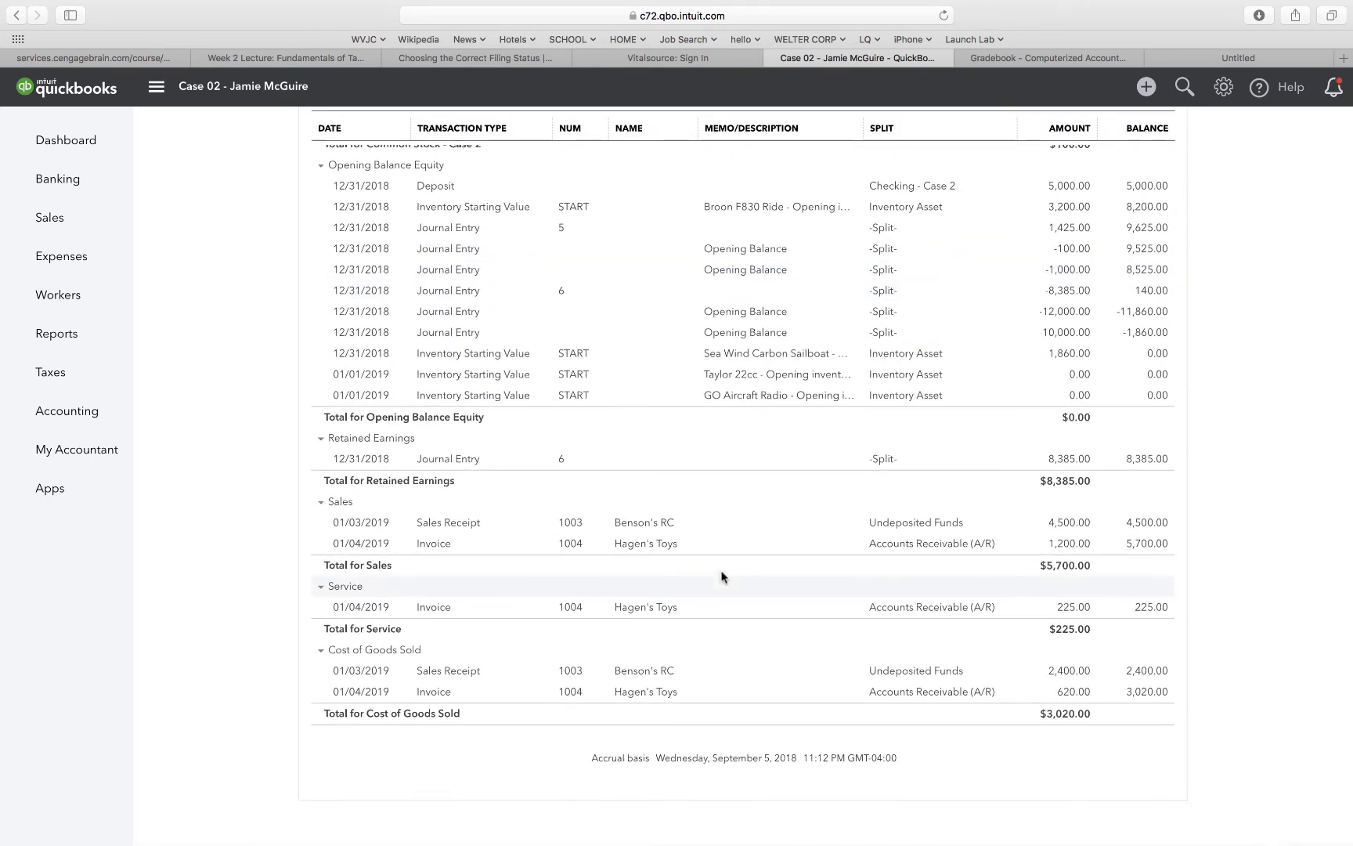
{"action": "scroll", "coordinate": [797, 694], "scroll_direction": "up", "scroll_amount": 15}
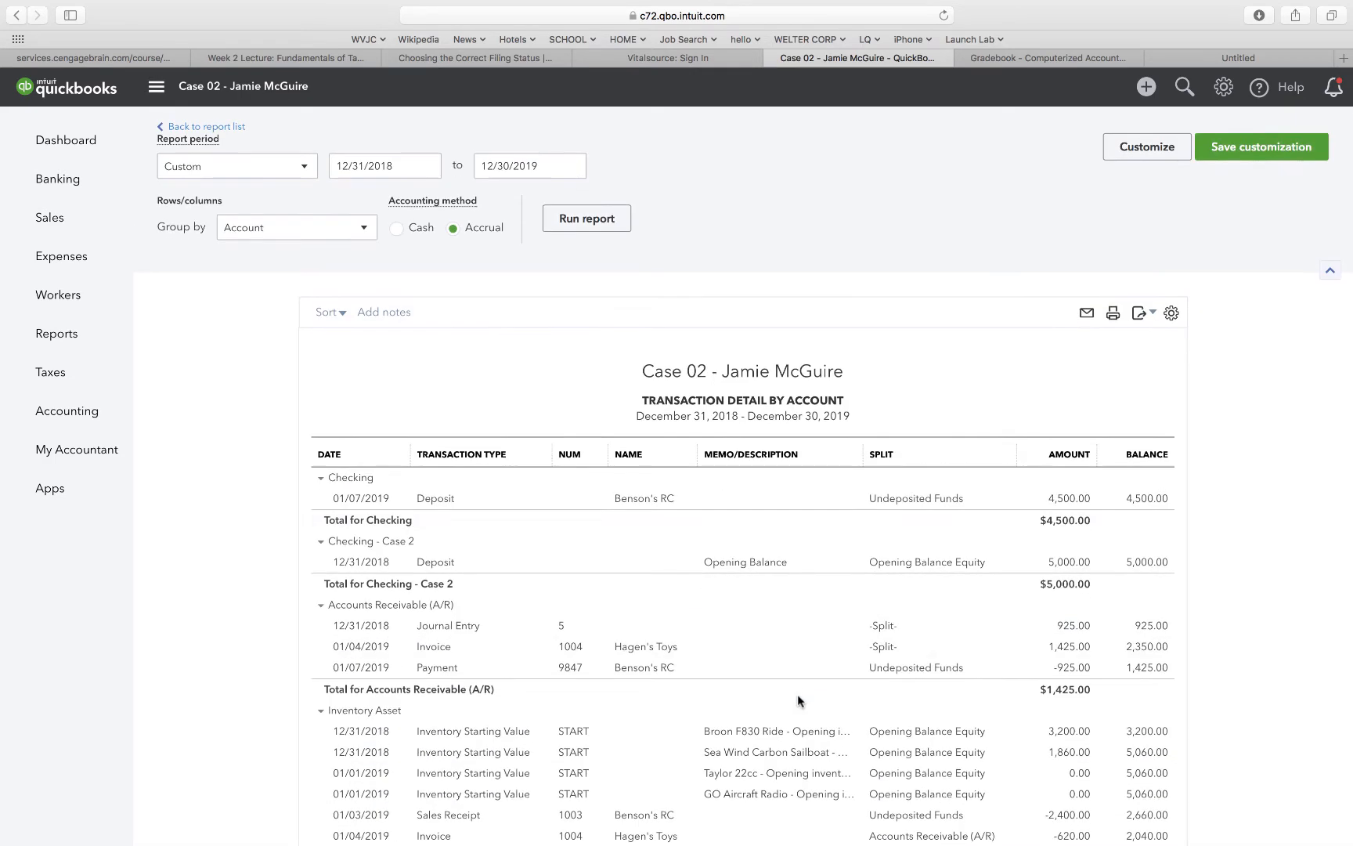
Export the Transaction Detail by Account report and save it as a PDF.
{"action": "left_click", "coordinate": [1141, 314]}
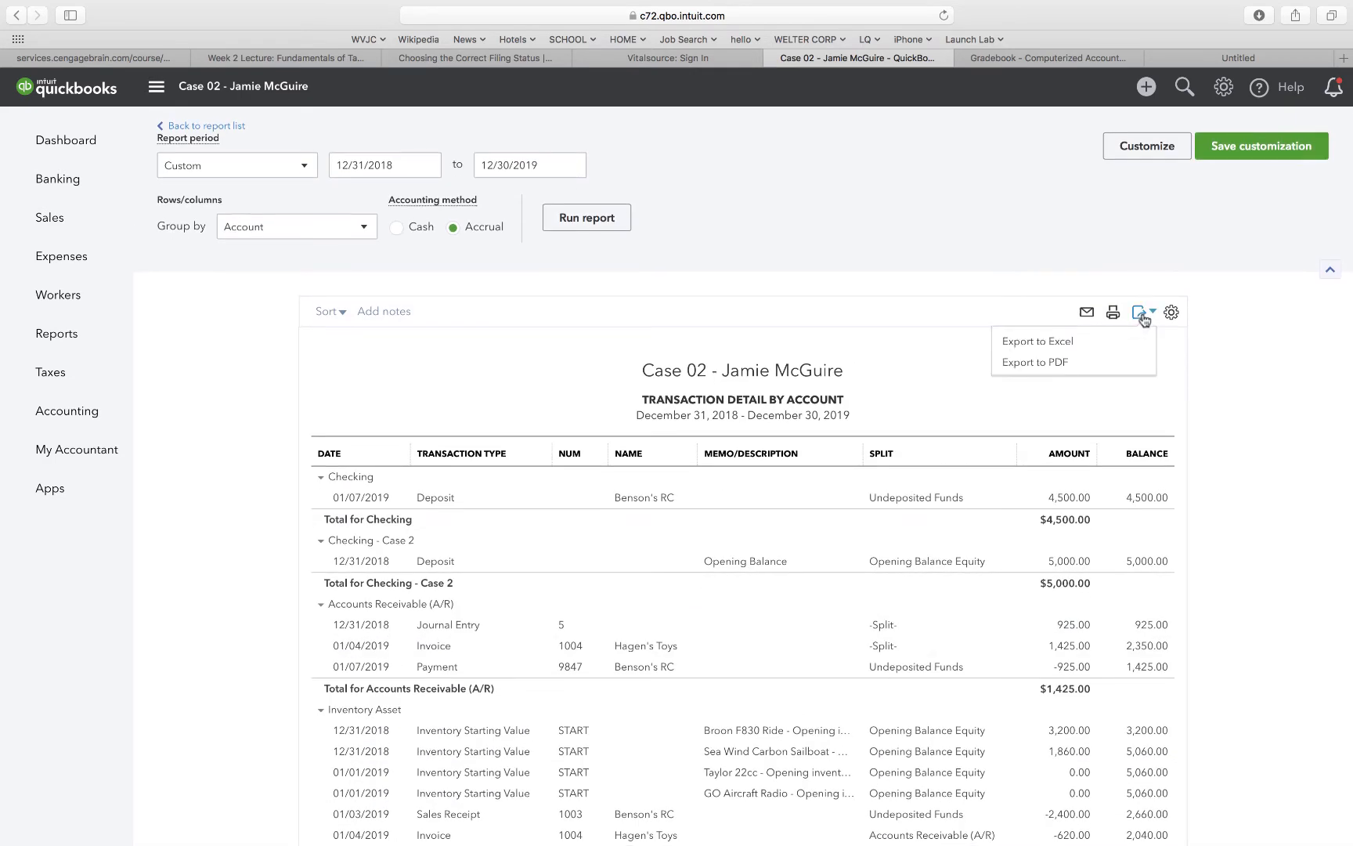
{"action": "left_click", "coordinate": [1073, 364]}
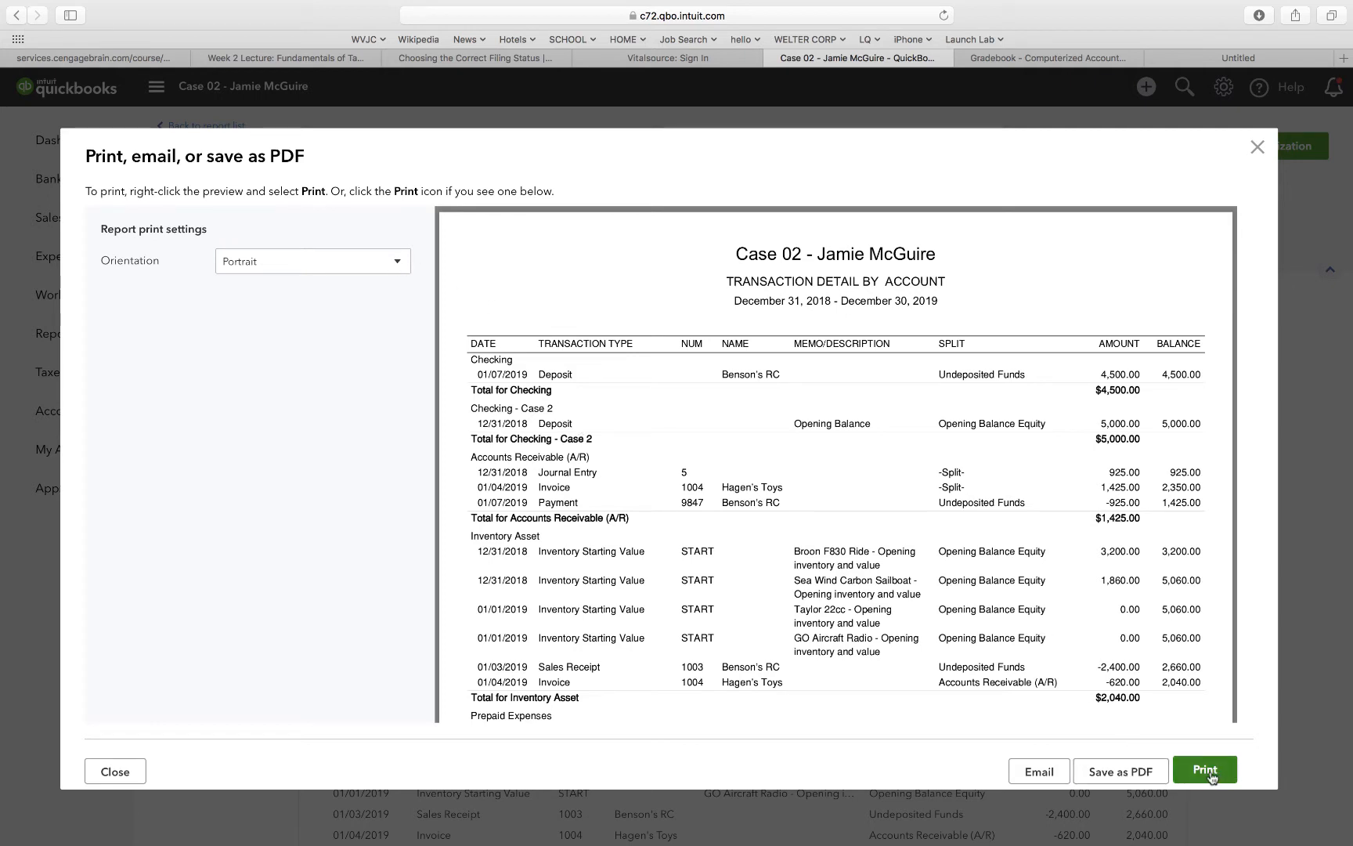
{"action": "left_click", "coordinate": [1137, 774]}
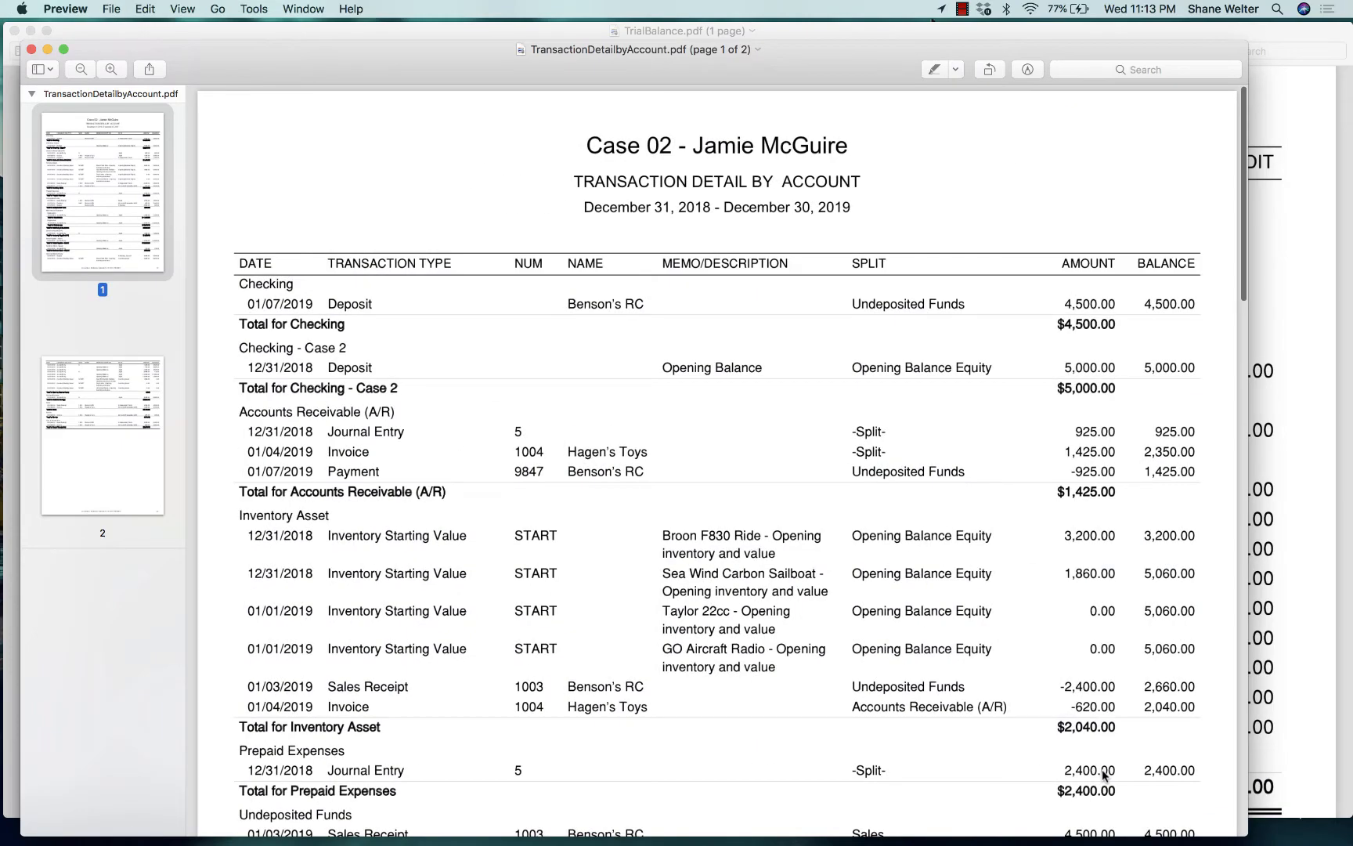
Review the Transaction Detail by Account PDF in full screen, zooming in on its pages.
{"action": "left_click", "coordinate": [61, 49]}
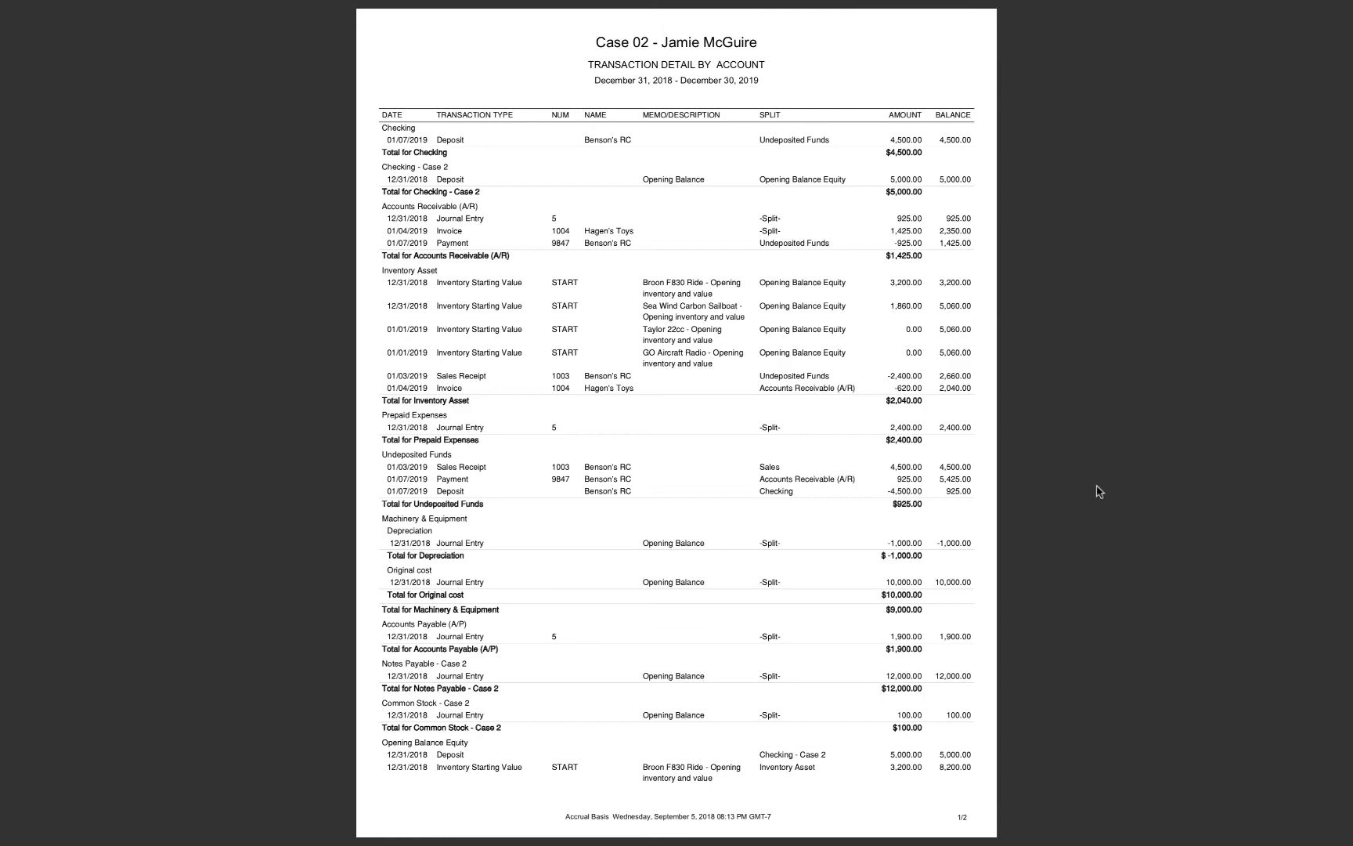
{"action": "scroll", "coordinate": [959, 360], "scroll_direction": "down", "scroll_amount": 3}
{"action": "scroll", "coordinate": [959, 360], "scroll_direction": "down", "scroll_amount": 5}
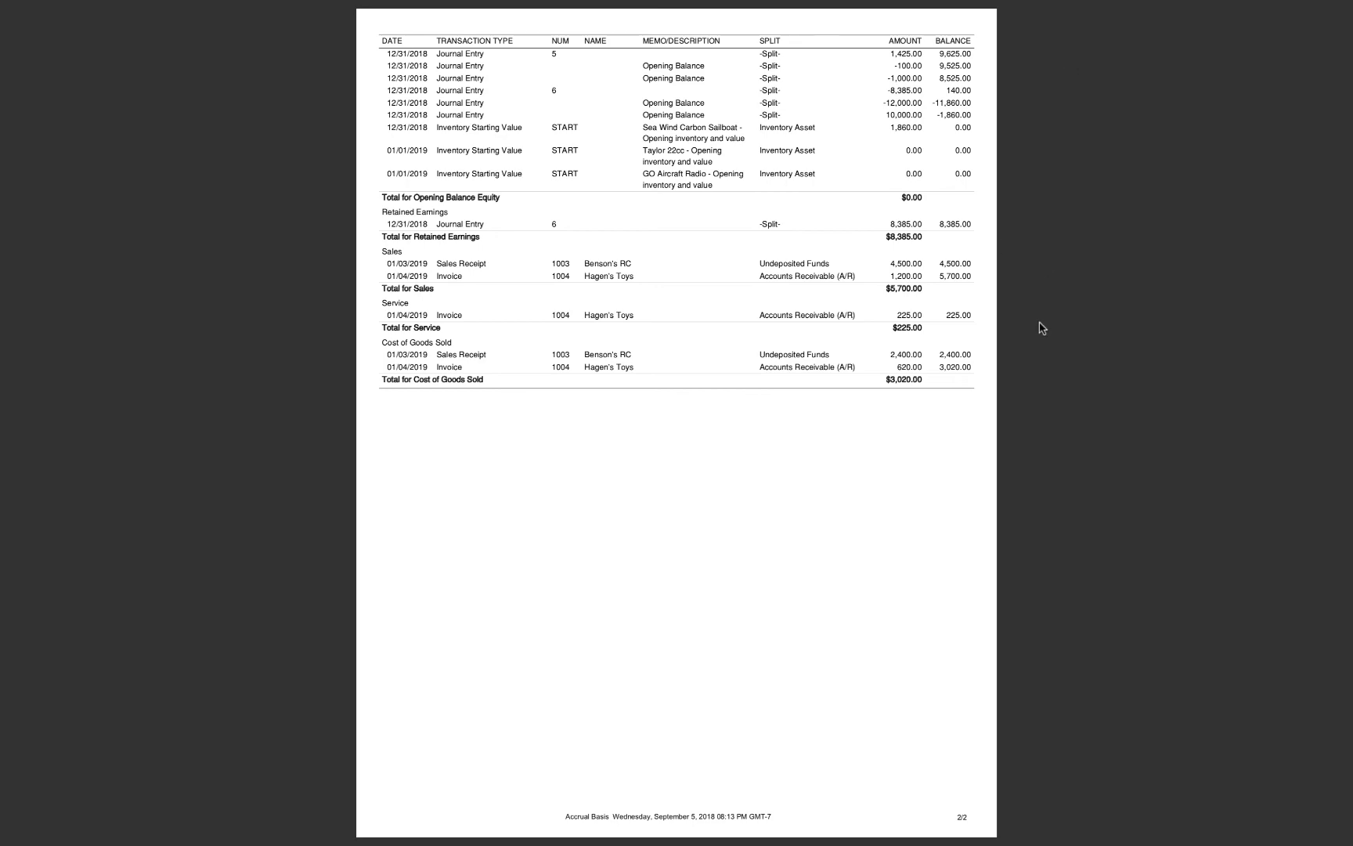
{"action": "key", "text": "super+plus"}
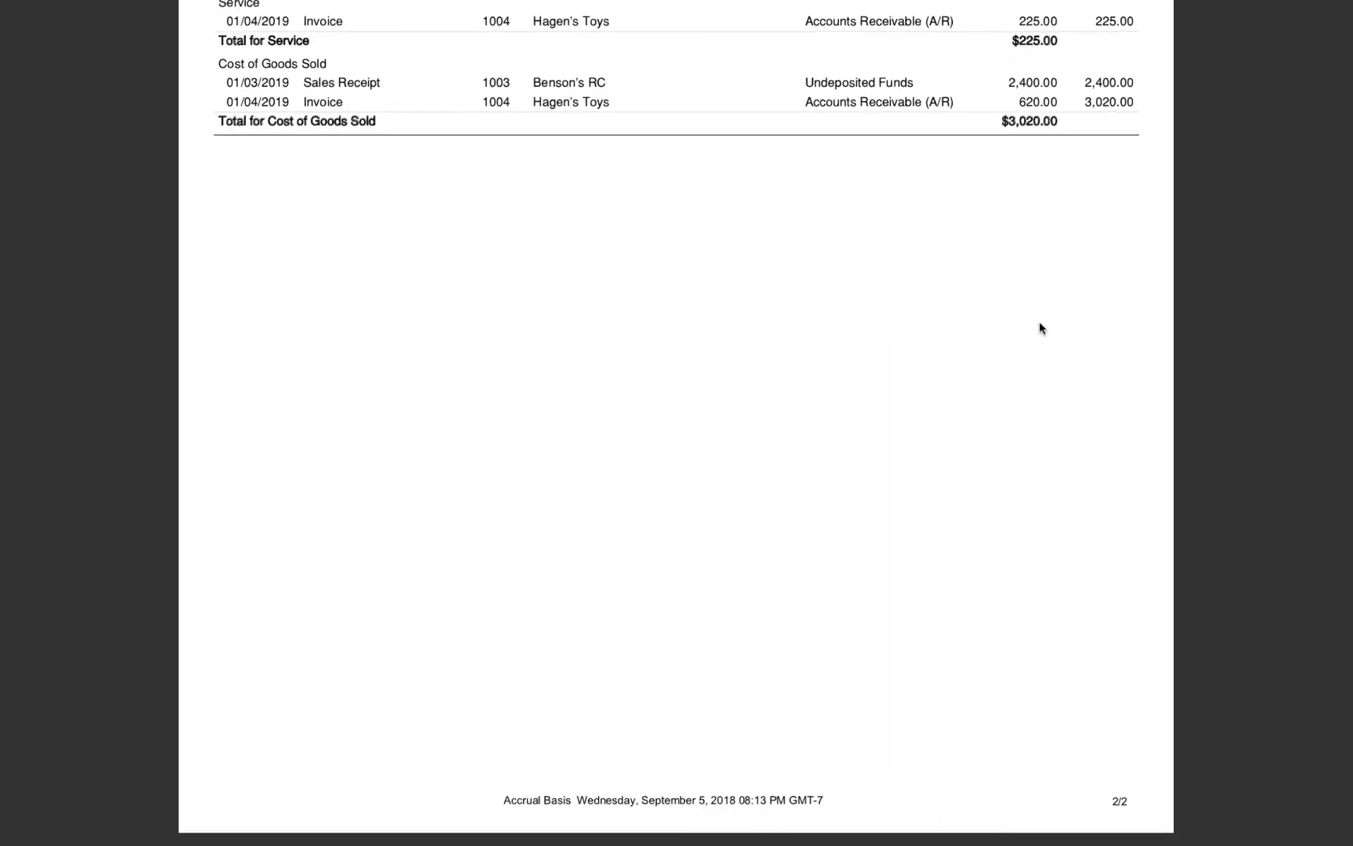
{"action": "scroll", "coordinate": [1040, 322], "scroll_direction": "up", "scroll_amount": 5}
{"action": "scroll", "coordinate": [1039, 322], "scroll_direction": "up", "scroll_amount": 2}
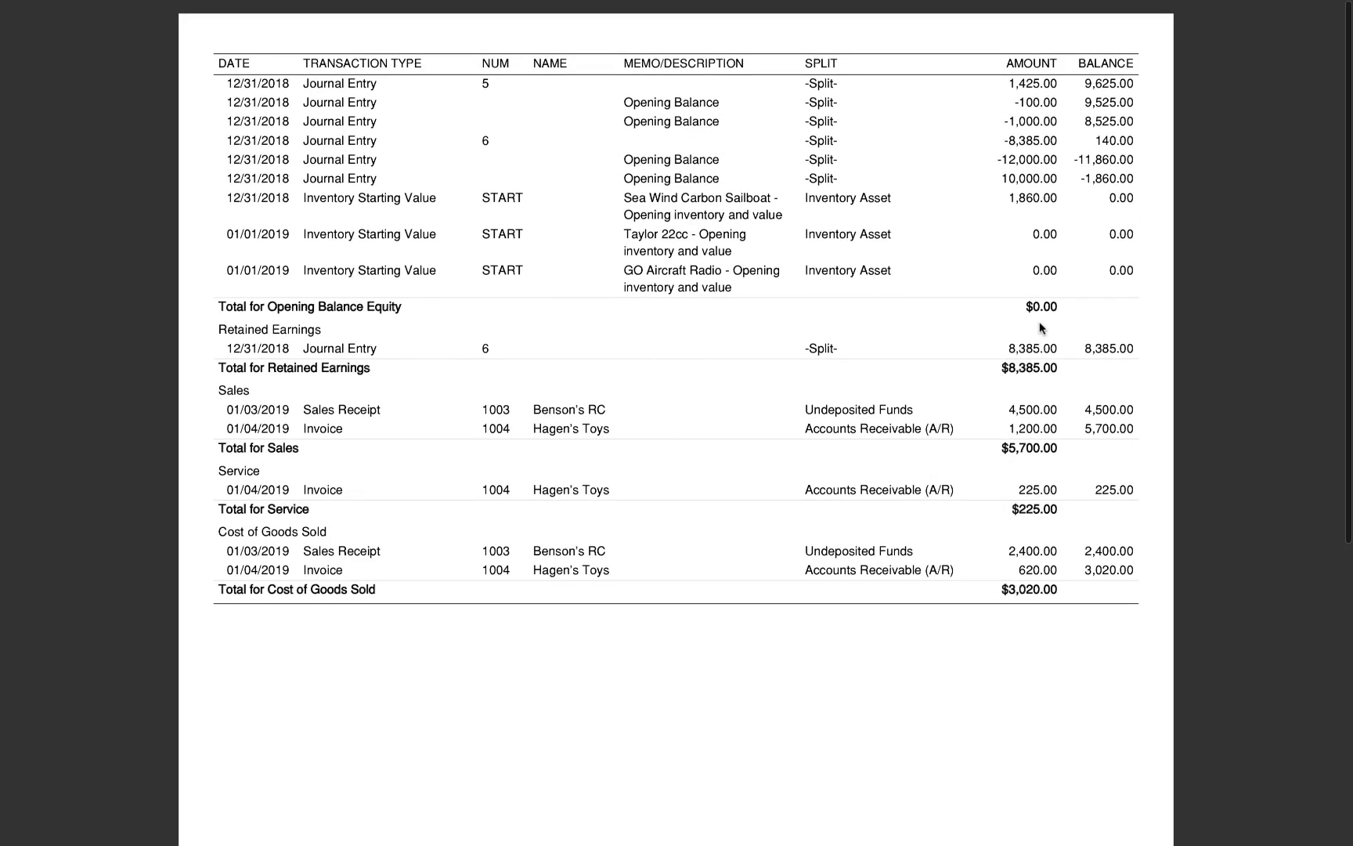
{"action": "scroll", "coordinate": [1039, 322], "scroll_direction": "up", "scroll_amount": 3}
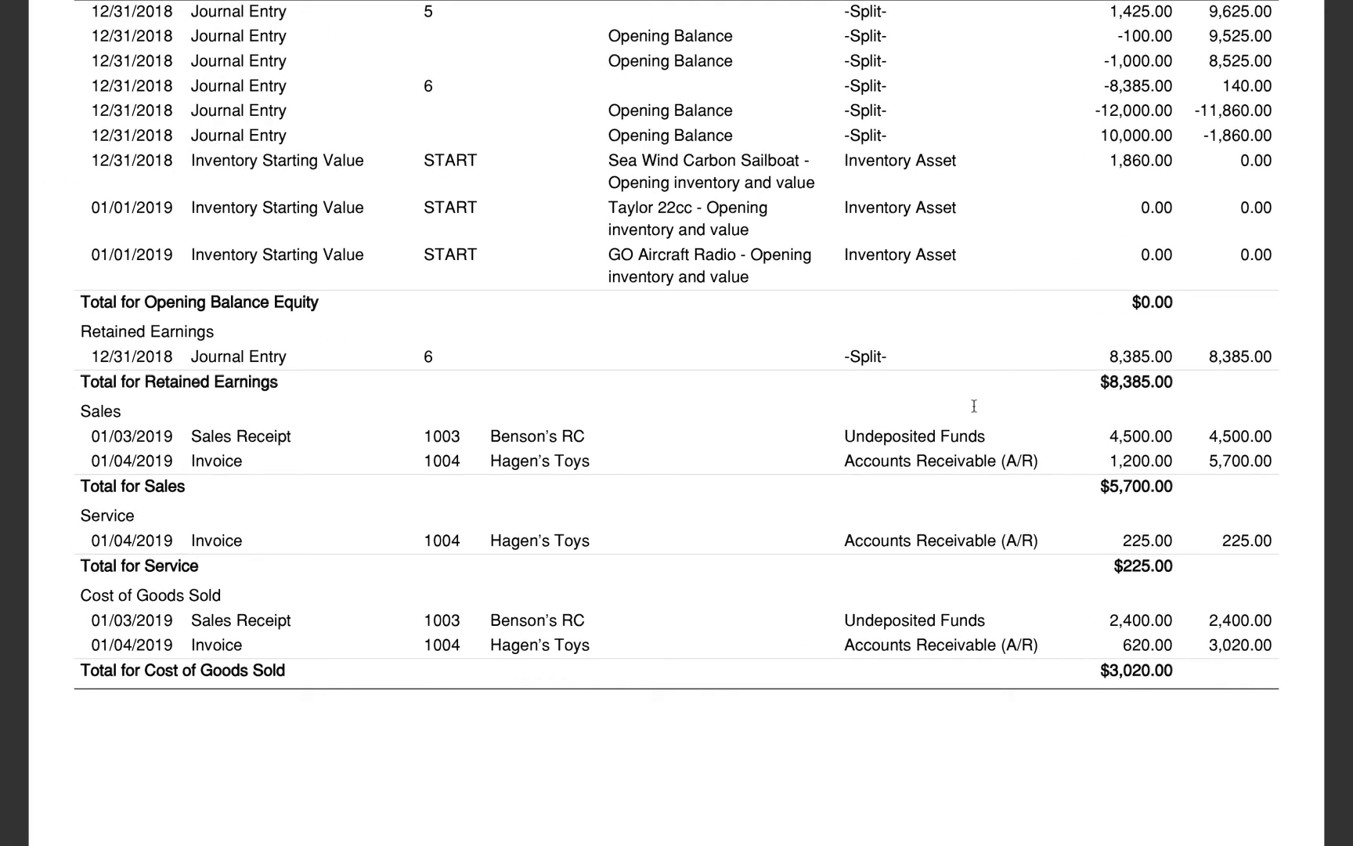
{"action": "scroll", "coordinate": [974, 406], "scroll_direction": "up", "scroll_amount": 3}
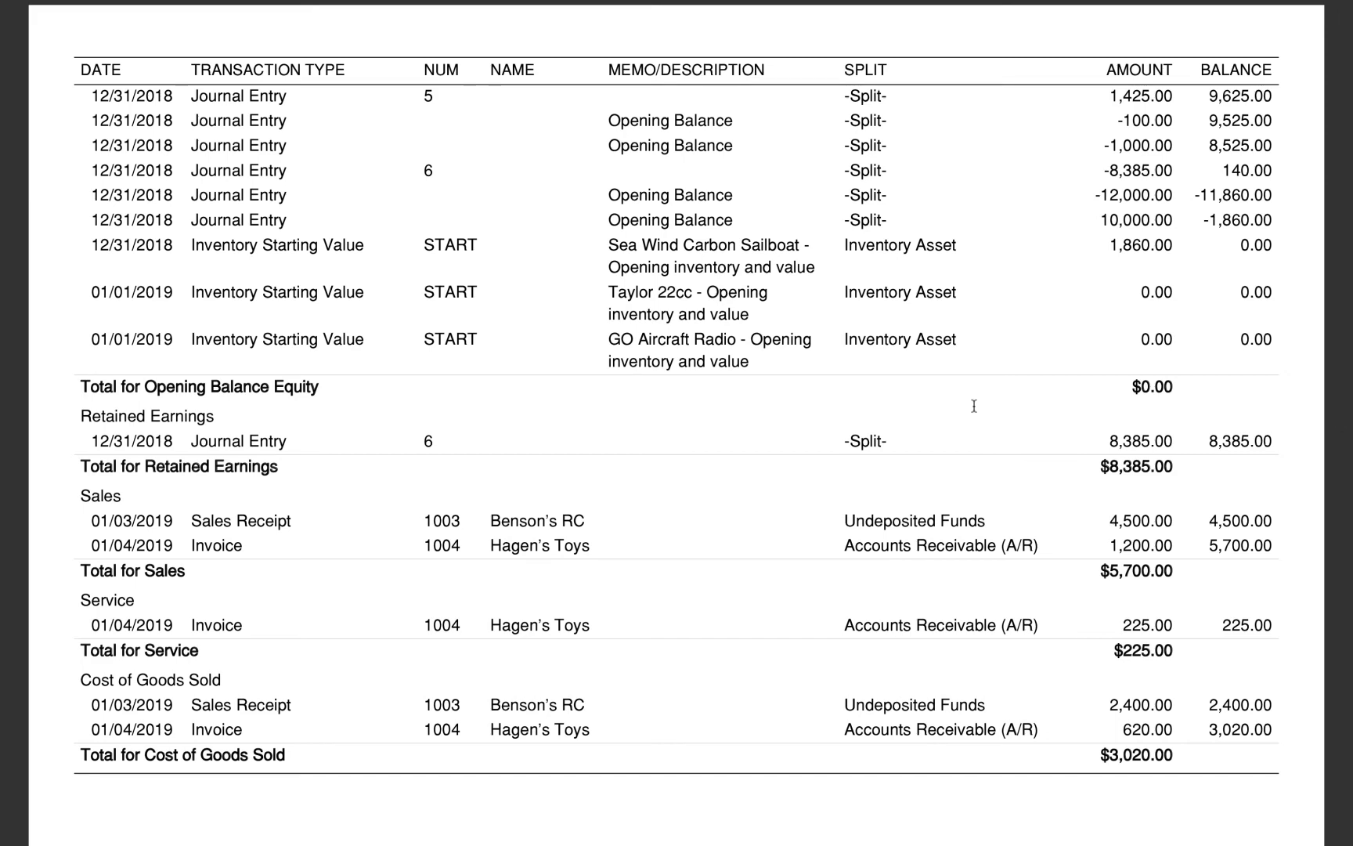
{"action": "scroll", "coordinate": [973, 406], "scroll_direction": "up", "scroll_amount": 10}
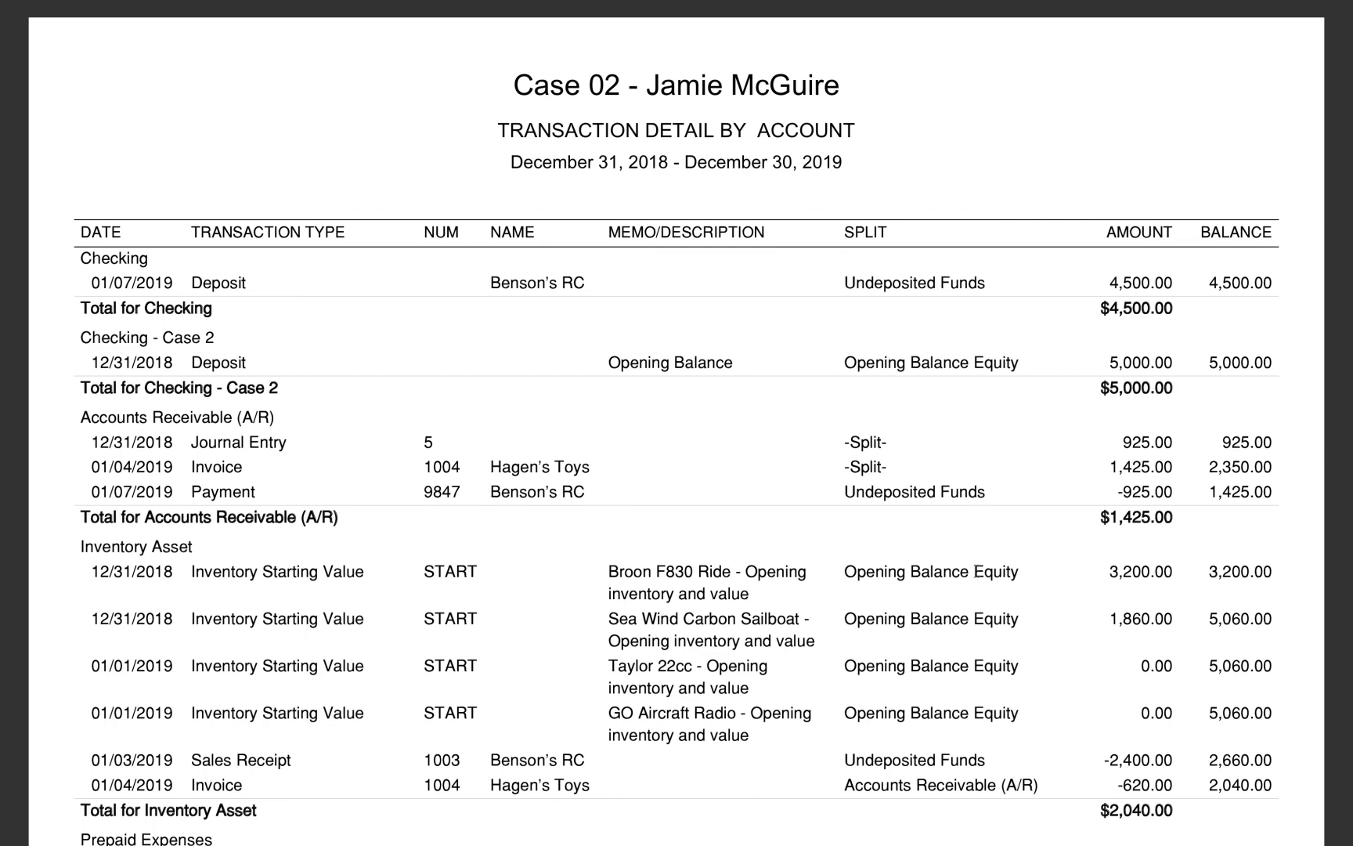
{"action": "scroll", "coordinate": [976, 571], "scroll_direction": "down", "scroll_amount": 8}
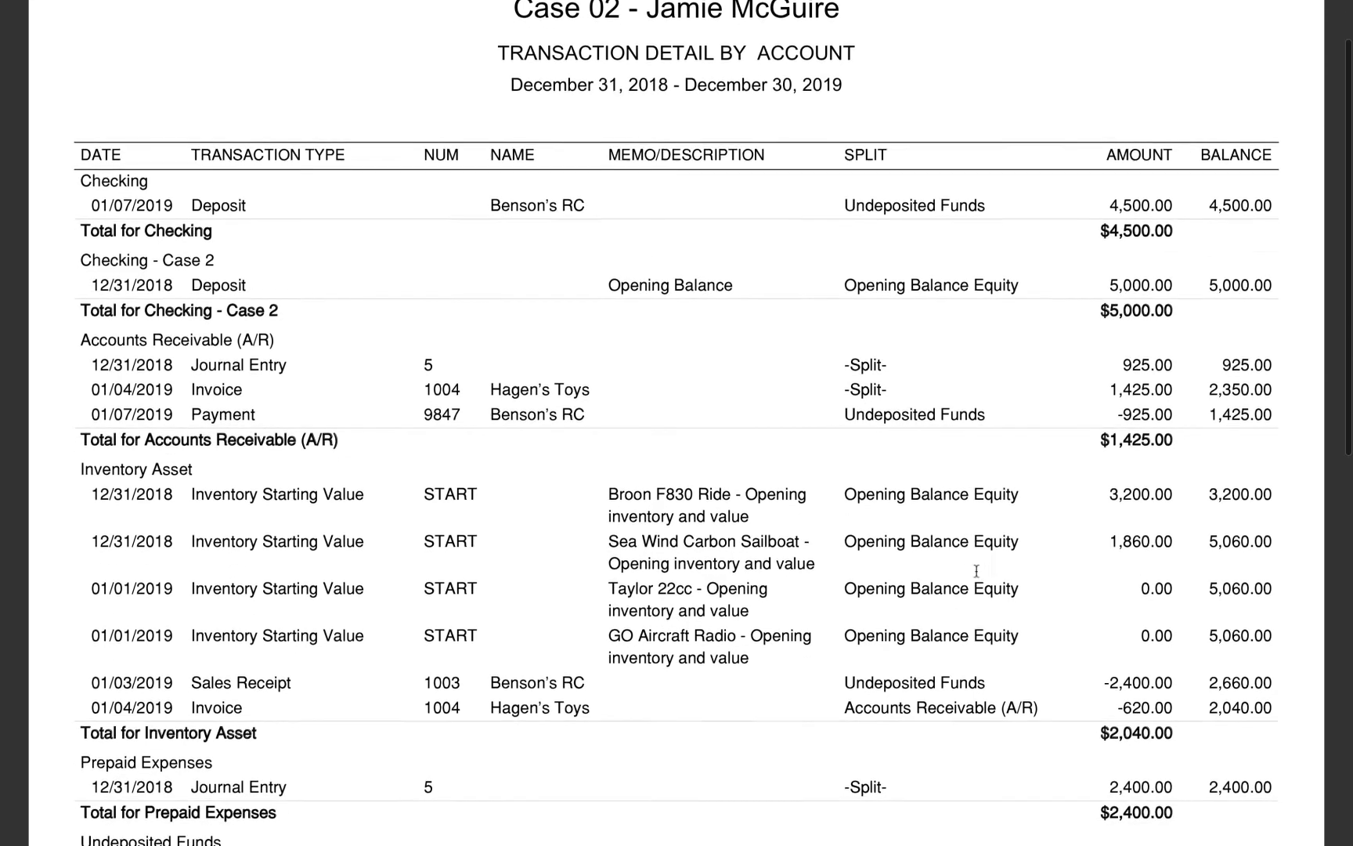
{"action": "scroll", "coordinate": [976, 571], "scroll_direction": "down", "scroll_amount": 3}
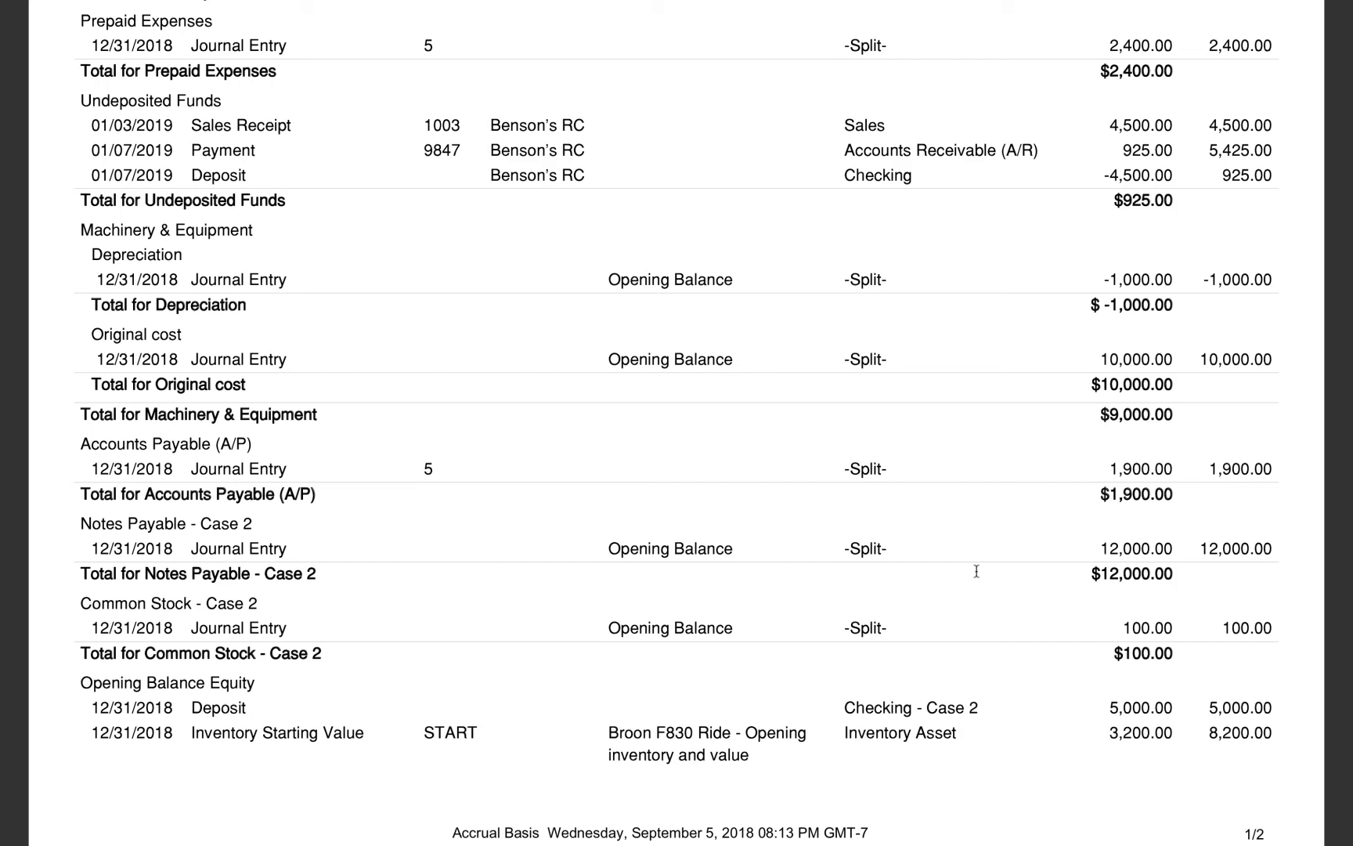
{"action": "scroll", "coordinate": [976, 571], "scroll_direction": "up", "scroll_amount": 10}
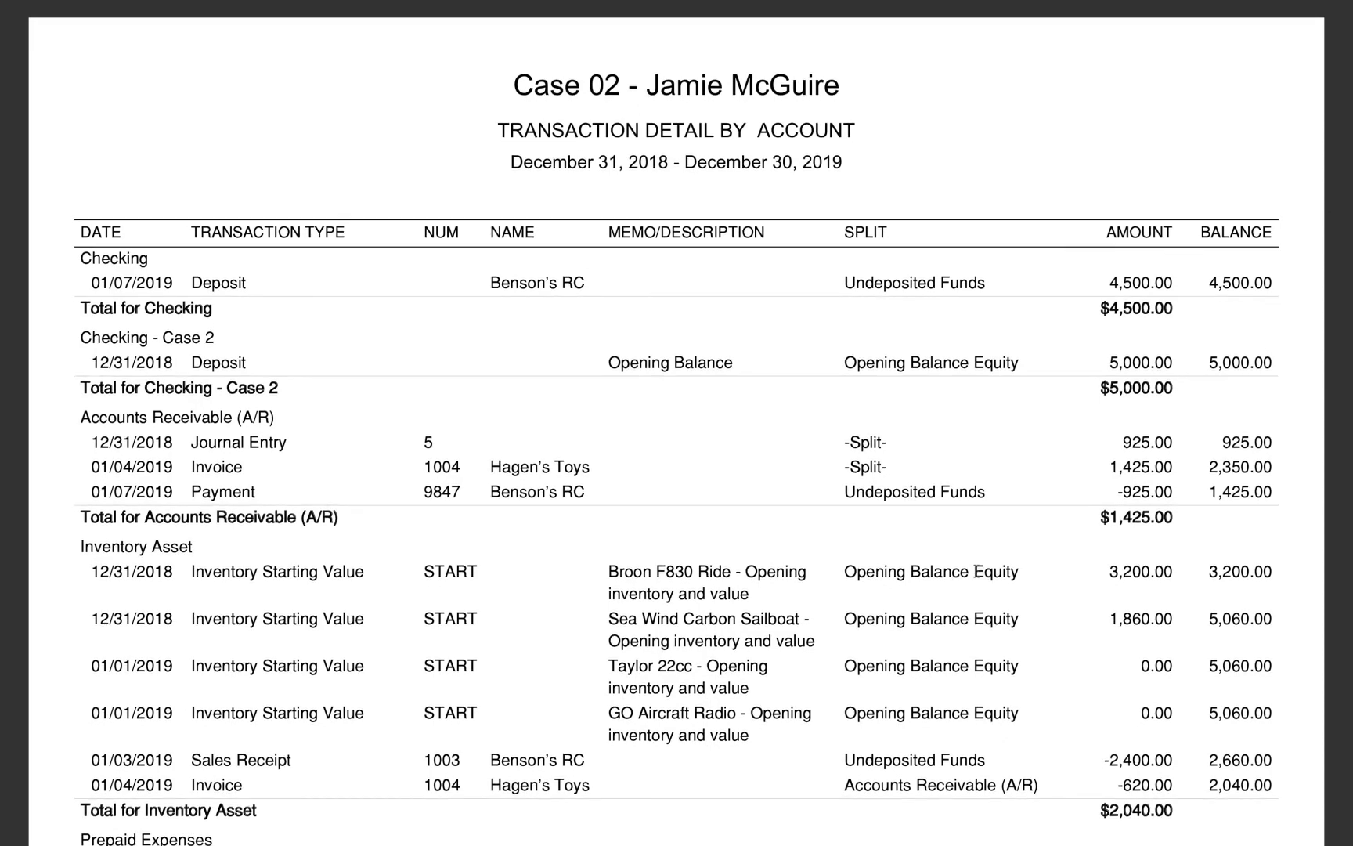